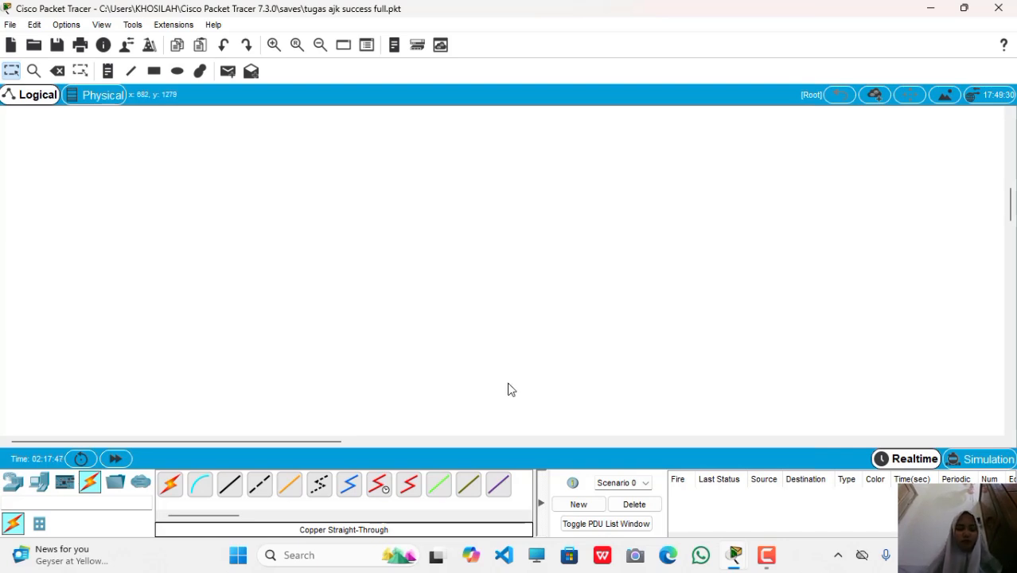
# Place a Router-PT near the top of the empty workspace.
pyautogui.click(13, 483)
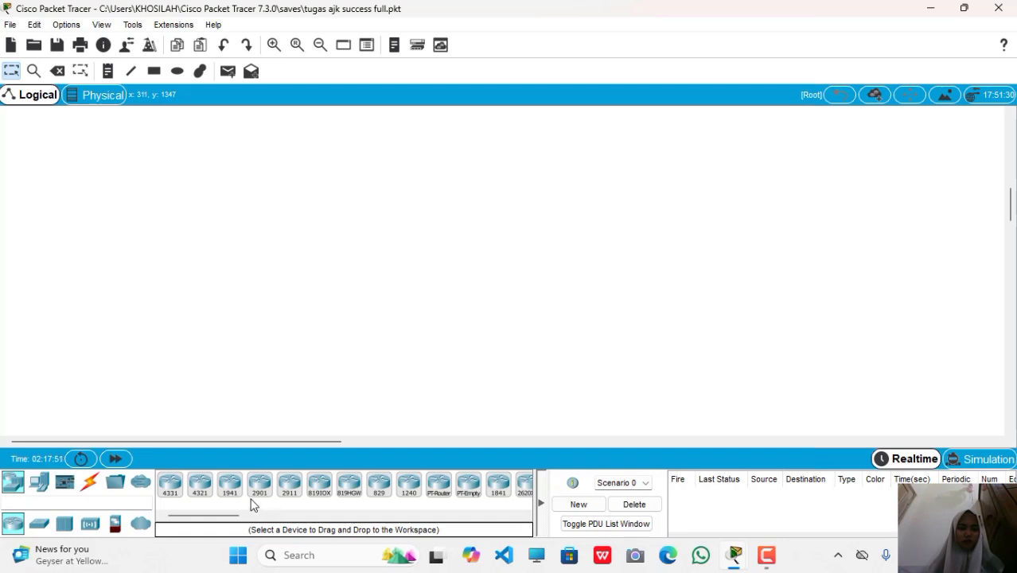
pyautogui.click(442, 490)
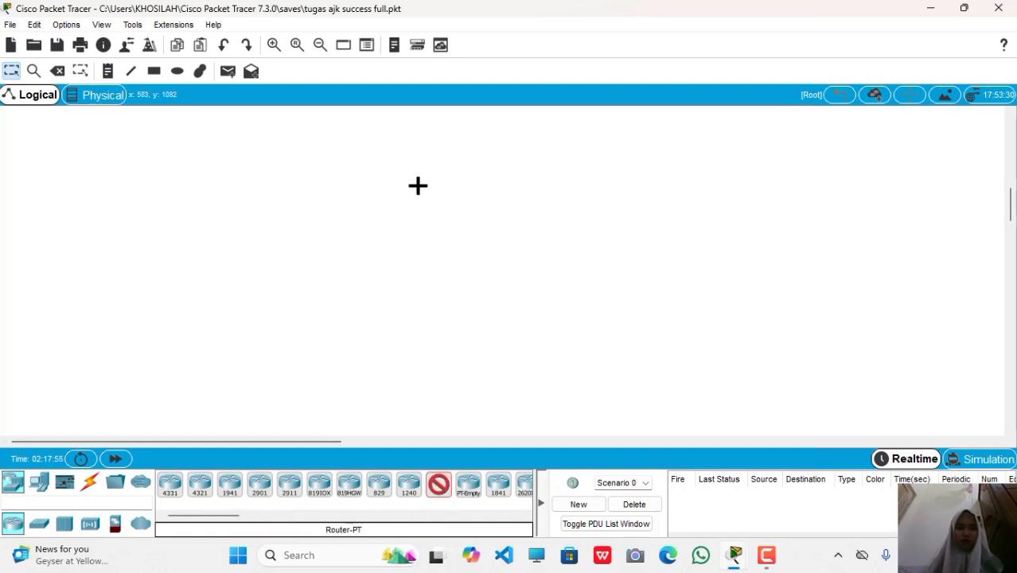
pyautogui.click(312, 146)
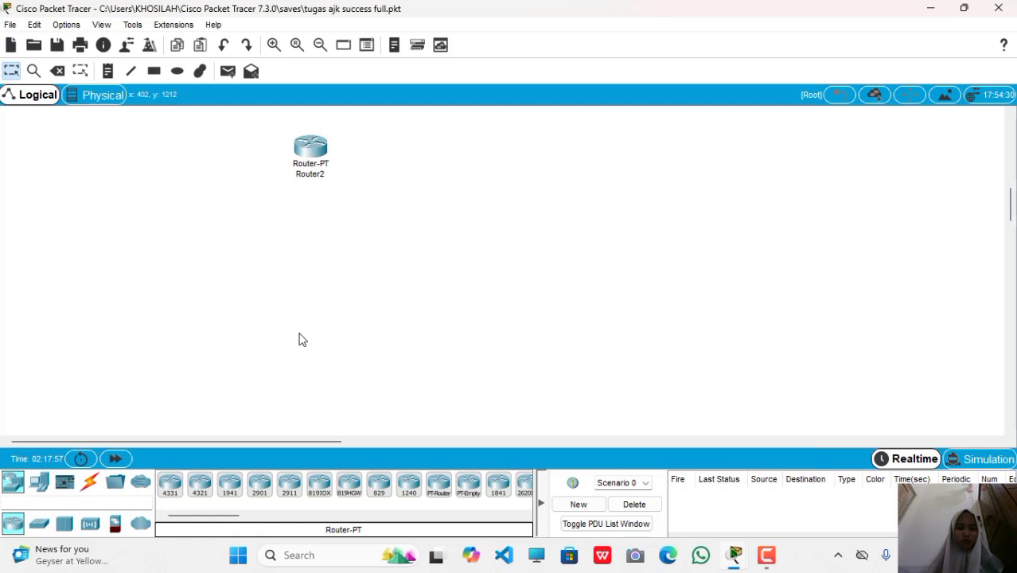
# Add two PCs below the router and a Server-PT to the right of them.
pyautogui.click(39, 482)
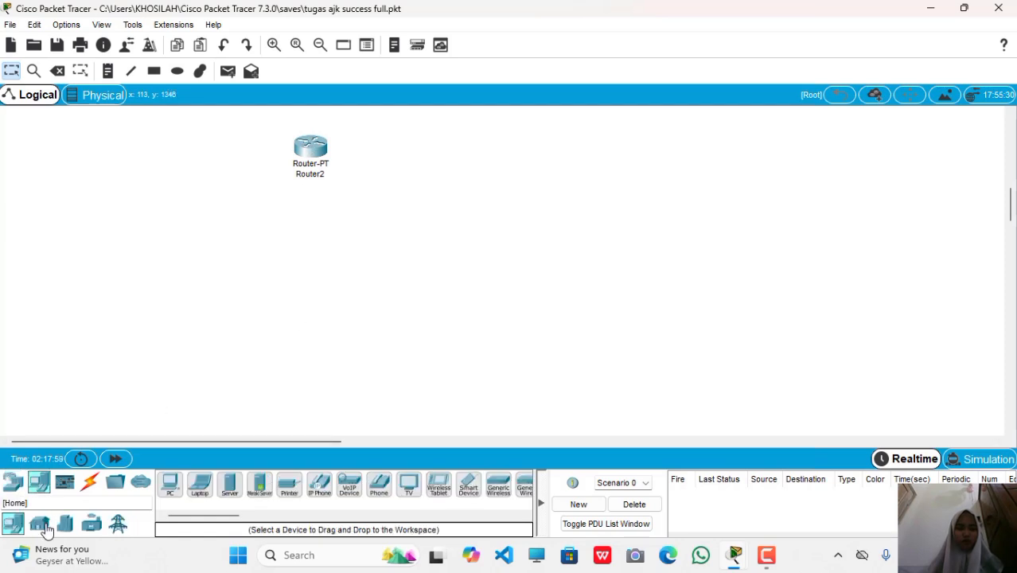
pyautogui.click(169, 484)
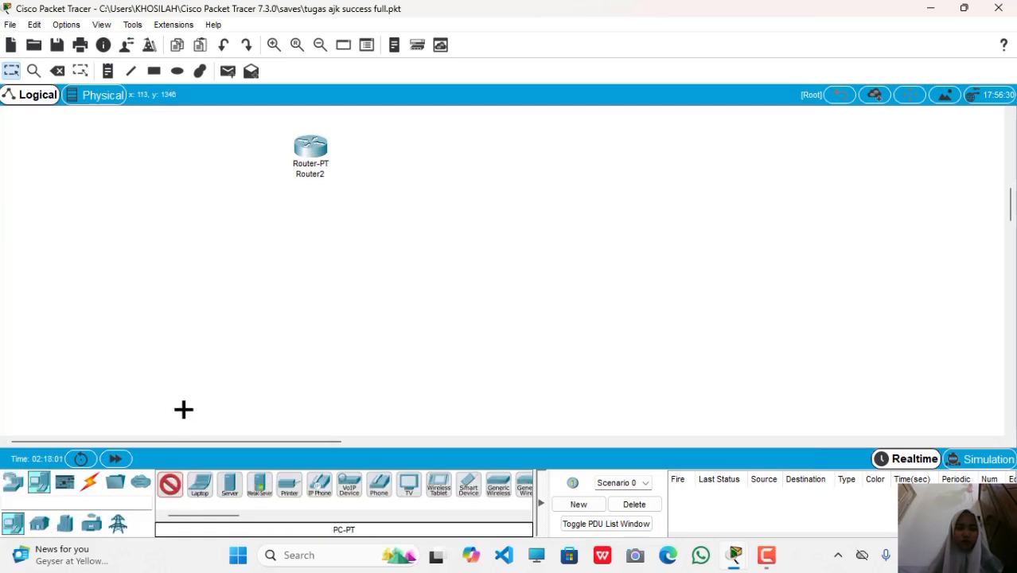
pyautogui.click(185, 322)
pyautogui.click(169, 484)
pyautogui.click(322, 371)
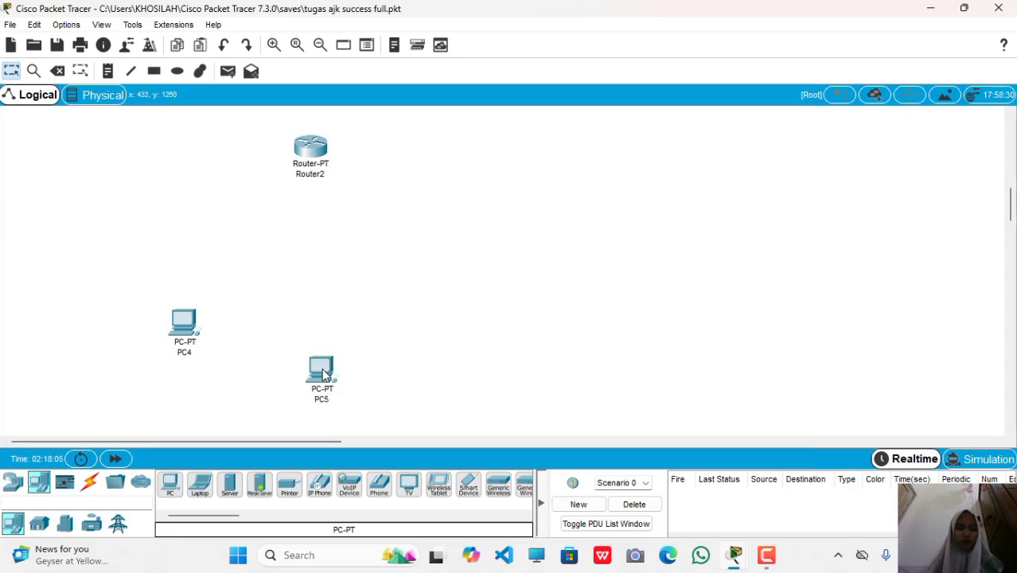
pyautogui.click(231, 484)
pyautogui.click(471, 284)
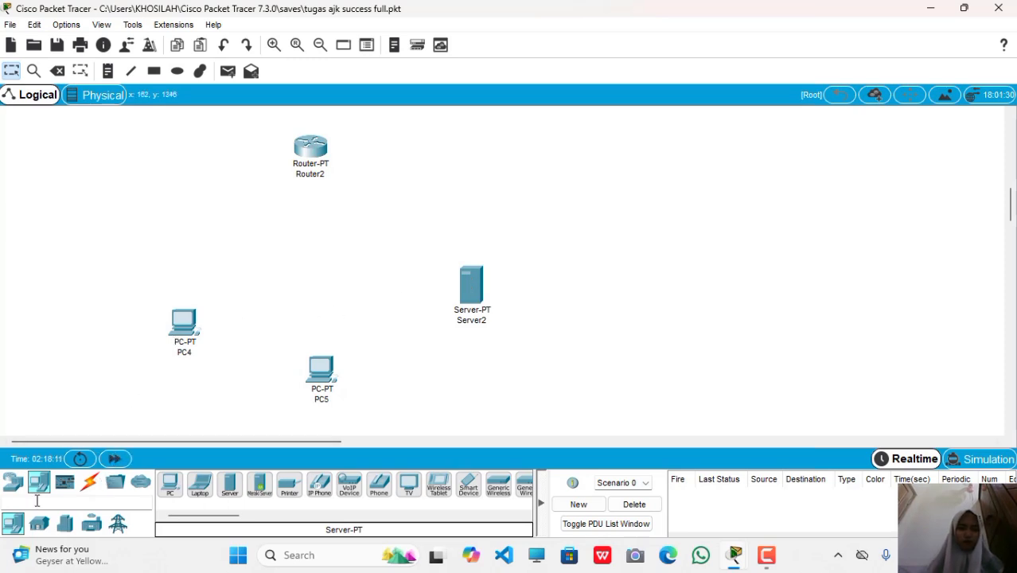
# Place a Switch-PT between the router and the lower PC.
pyautogui.click(18, 487)
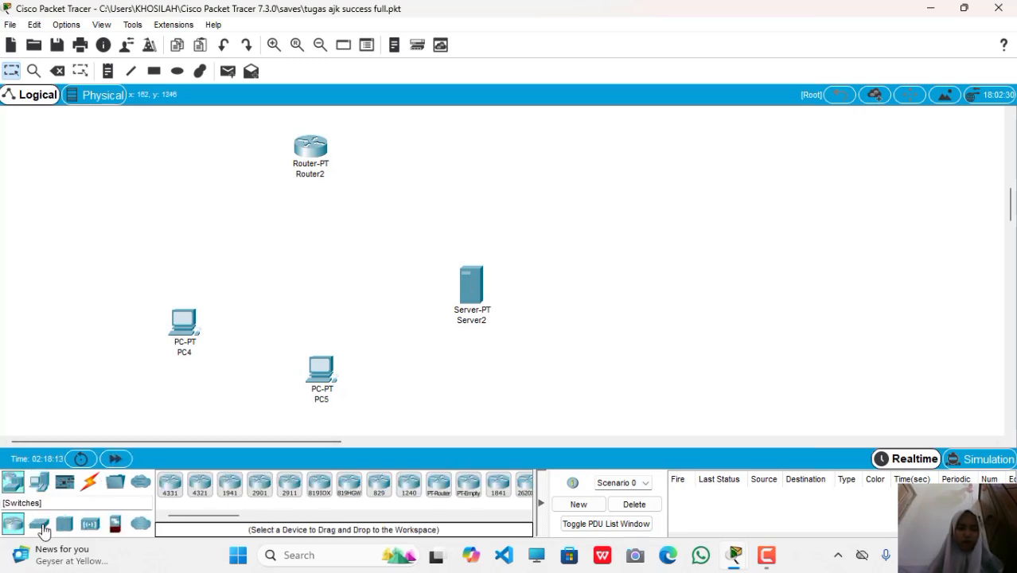
pyautogui.click(41, 529)
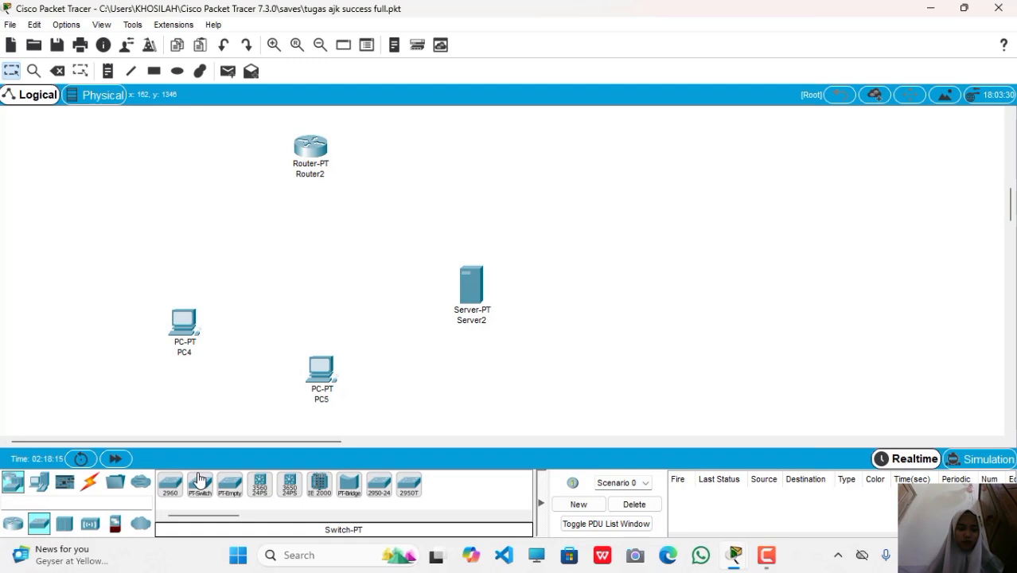
pyautogui.click(200, 483)
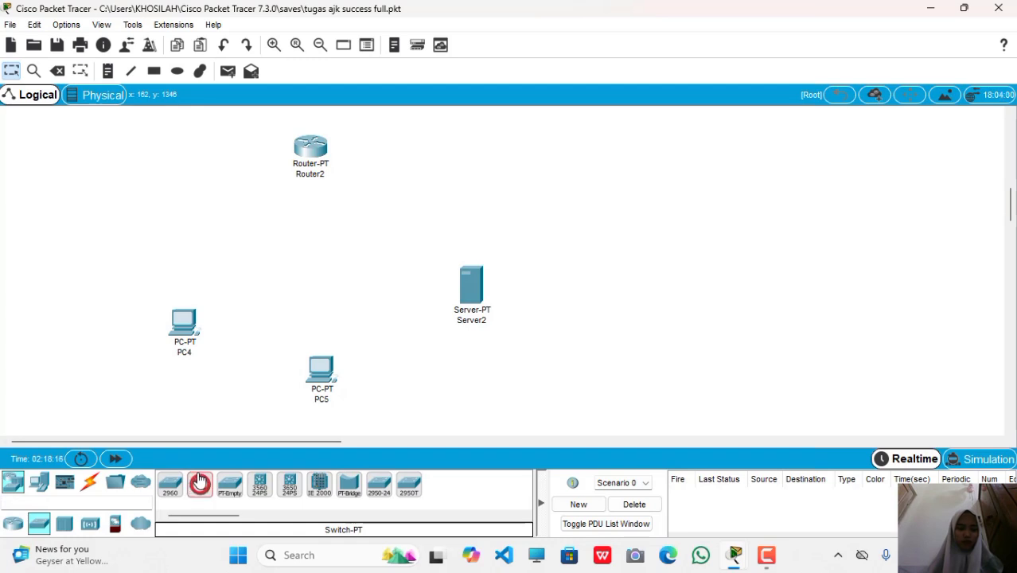
pyautogui.click(319, 278)
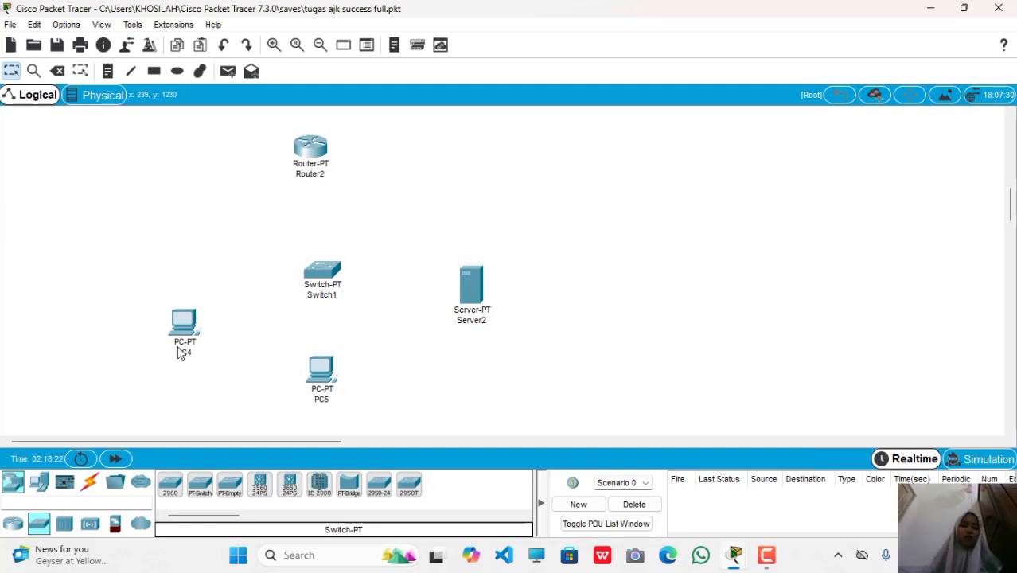
pyautogui.moveTo(187, 342)
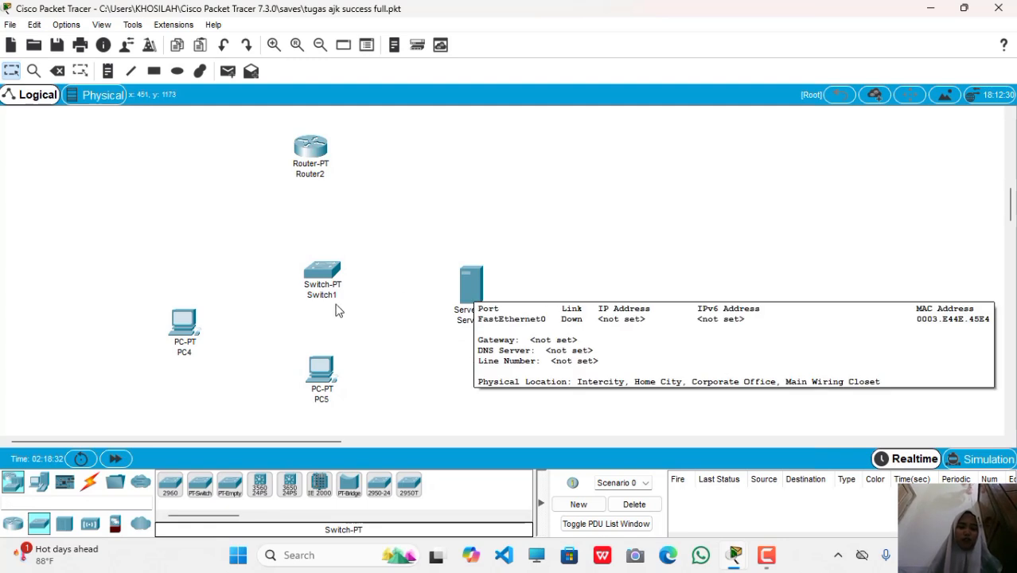
pyautogui.click(90, 482)
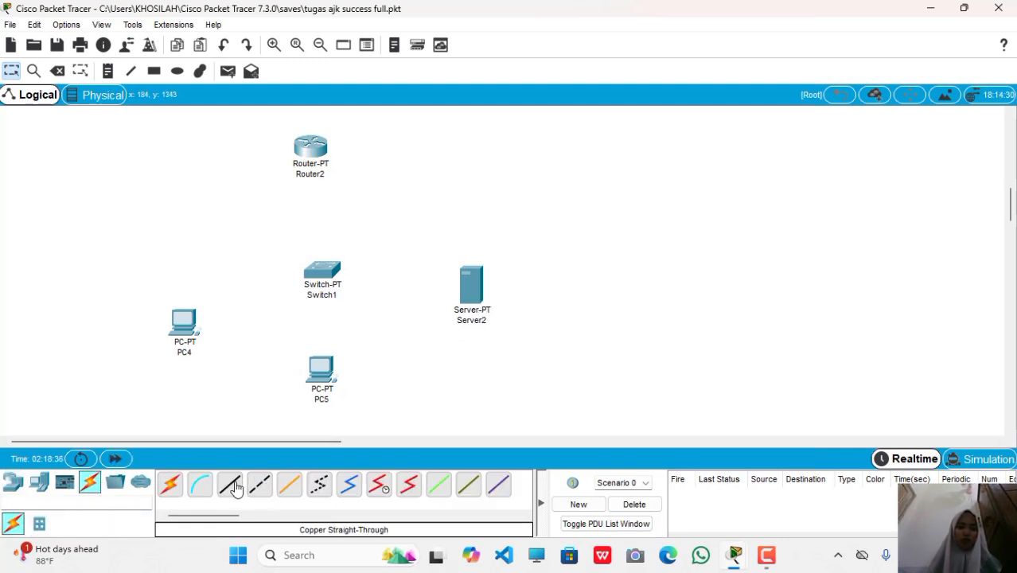
pyautogui.click(232, 485)
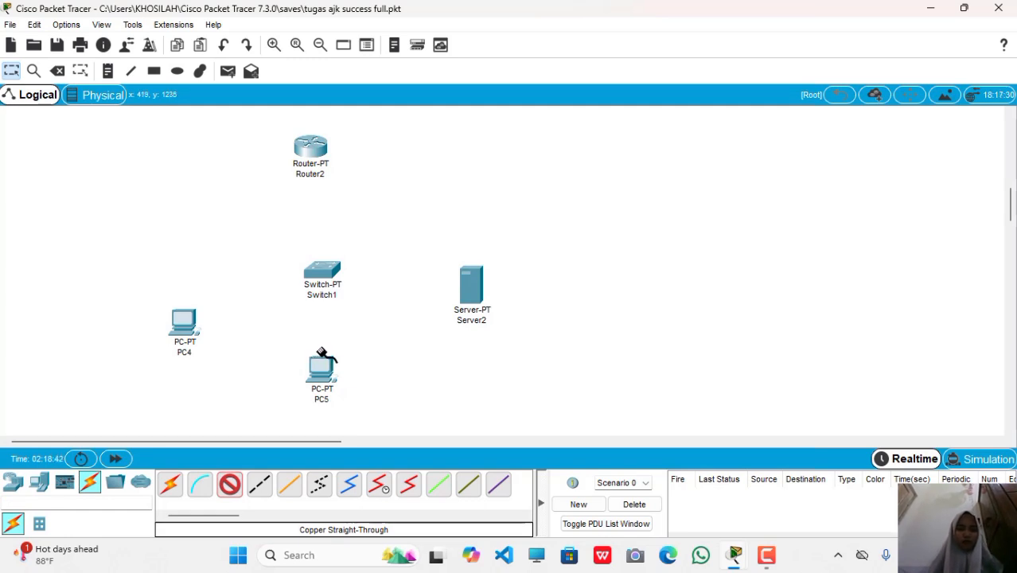
pyautogui.click(11, 484)
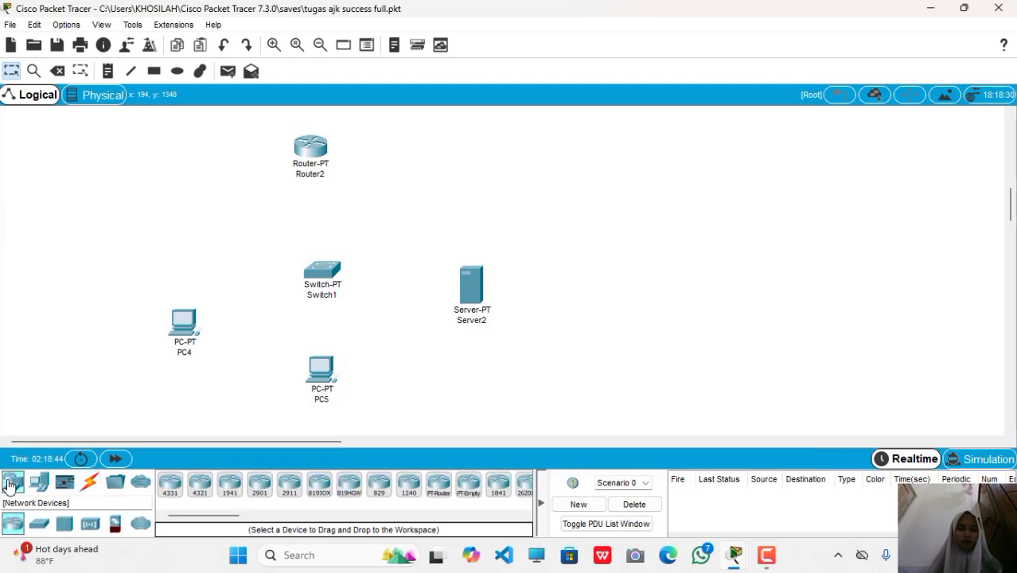
pyautogui.click(42, 487)
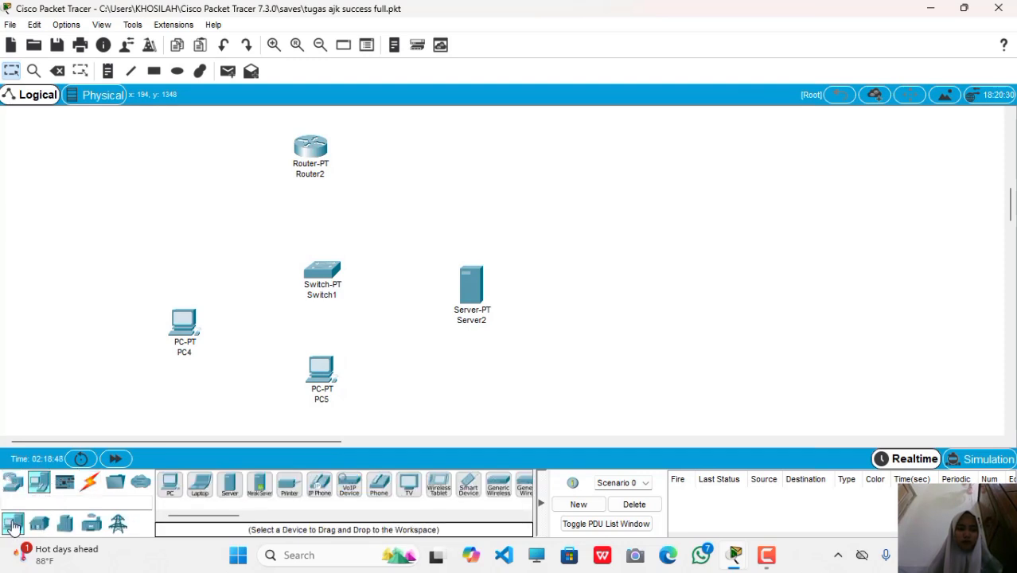
# Add a 3560-24PS multilayer switch between the router and Switch1.
pyautogui.click(13, 483)
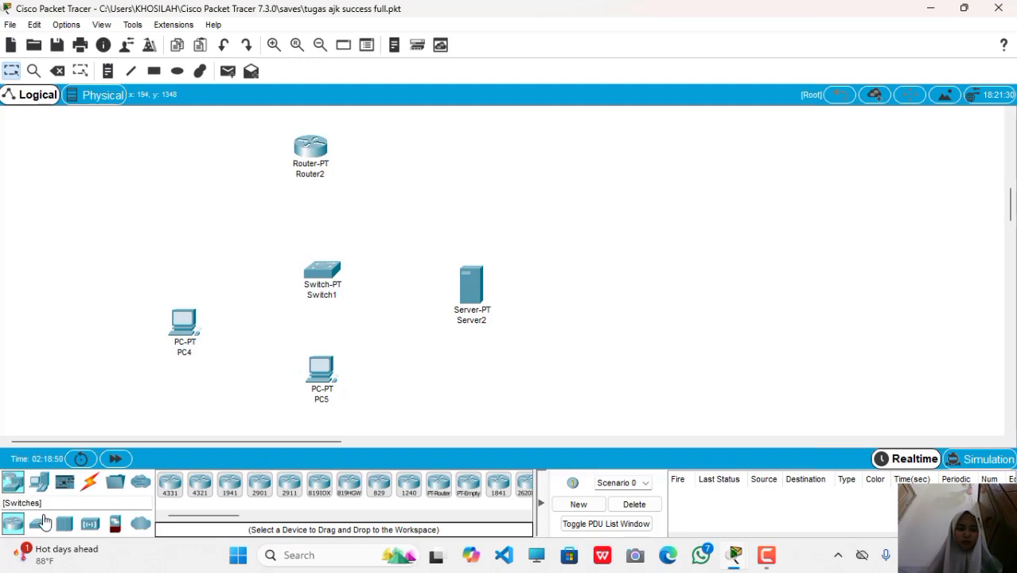
pyautogui.click(44, 523)
pyautogui.click(261, 488)
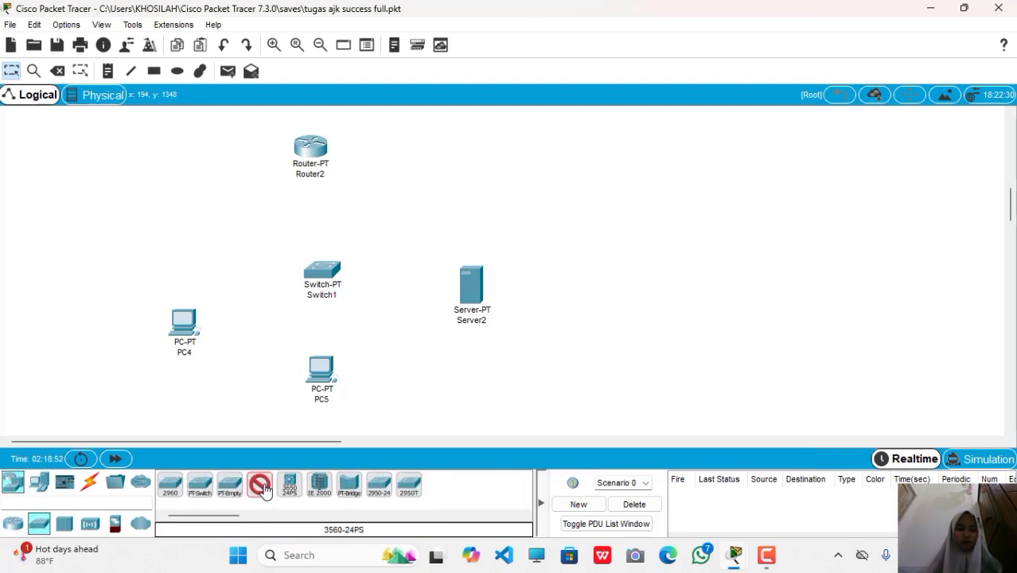
pyautogui.click(359, 193)
# Rearrange the router to the upper left, Switch1 slightly lower, and the multilayer switch slightly left.
pyautogui.moveTo(316, 149); pyautogui.dragTo(247, 143)
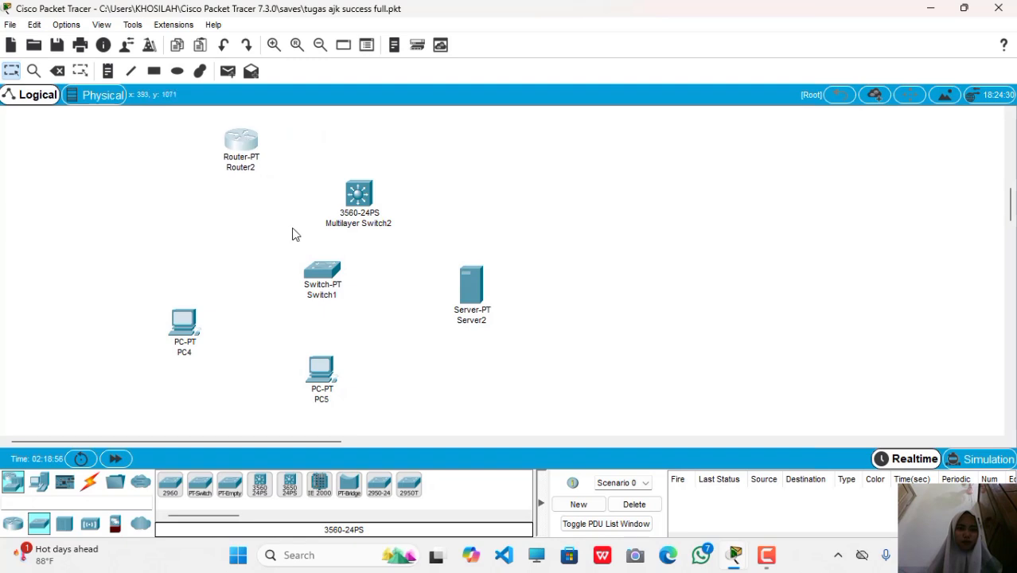
pyautogui.moveTo(324, 271); pyautogui.dragTo(335, 284)
pyautogui.moveTo(358, 198); pyautogui.dragTo(344, 196)
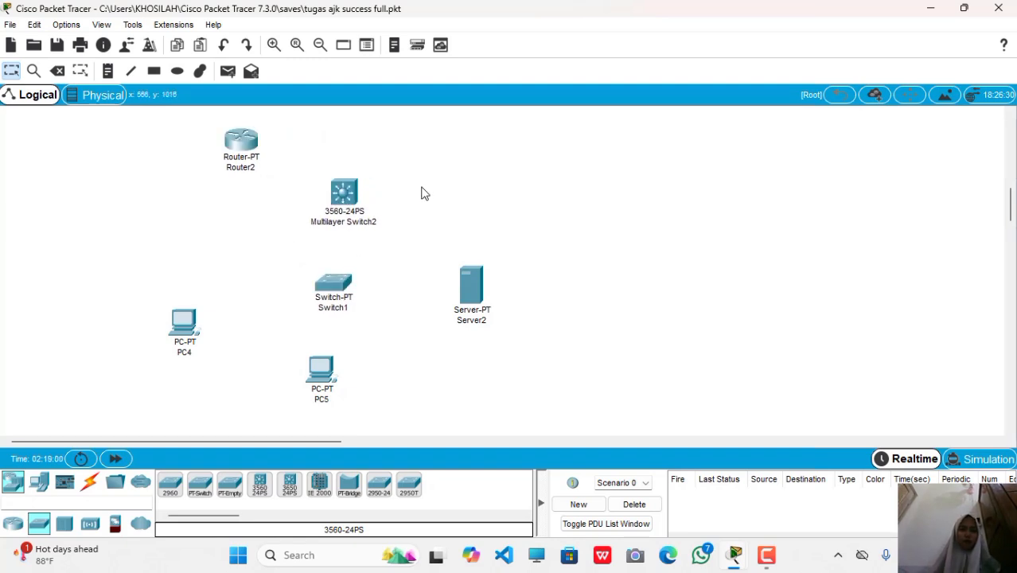
# Connect FastEthernet0/1 on Switch1 to FastEthernet0 on PC4 with a copper straight-through cable.
pyautogui.click(91, 483)
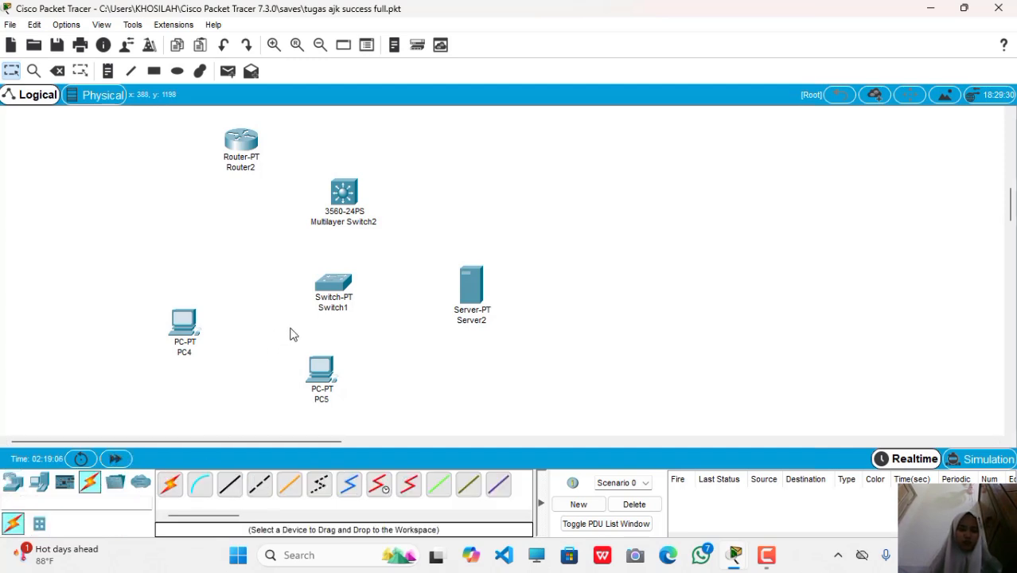
pyautogui.click(235, 481)
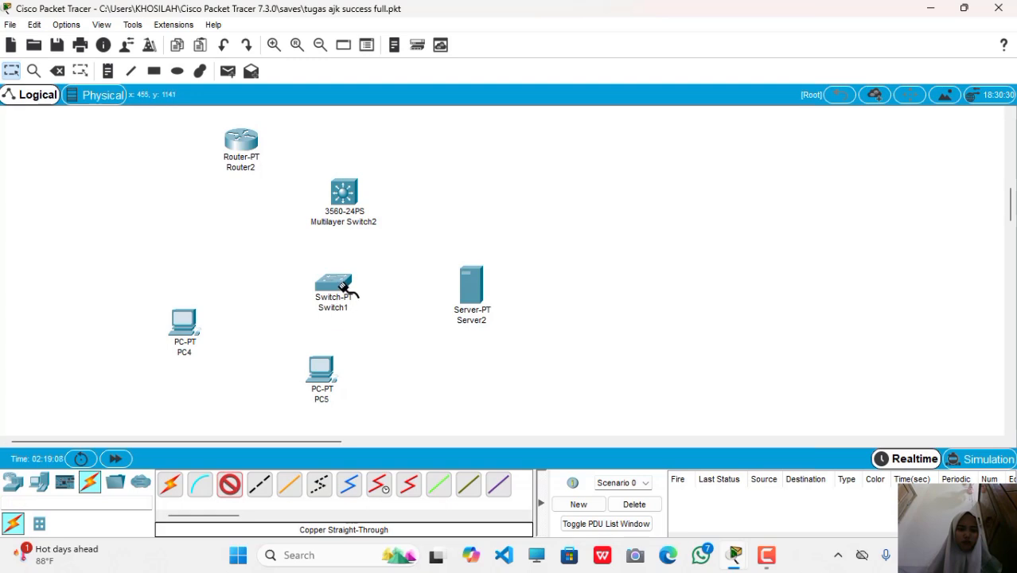
pyautogui.click(342, 286)
pyautogui.click(376, 307)
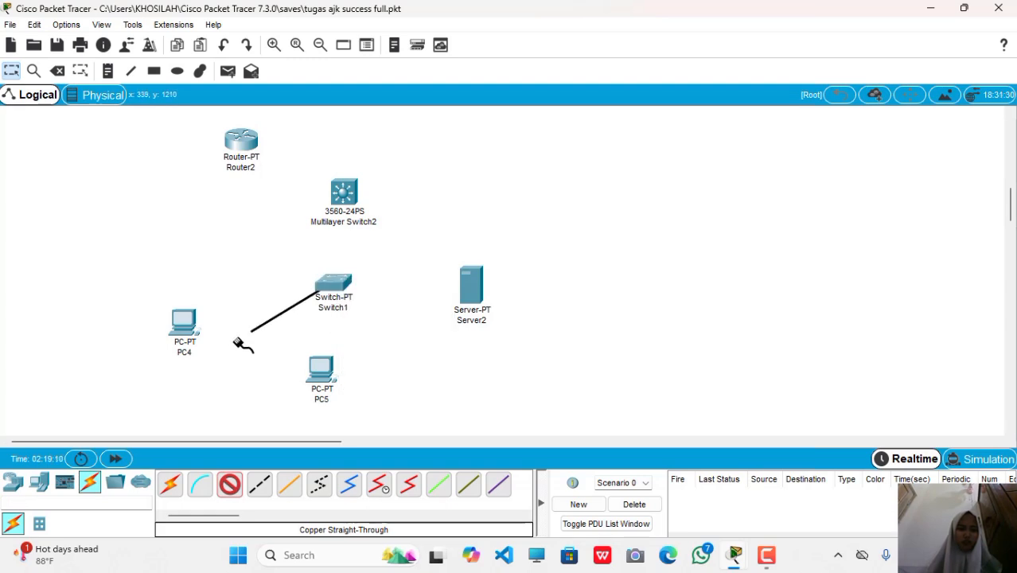
pyautogui.click(187, 330)
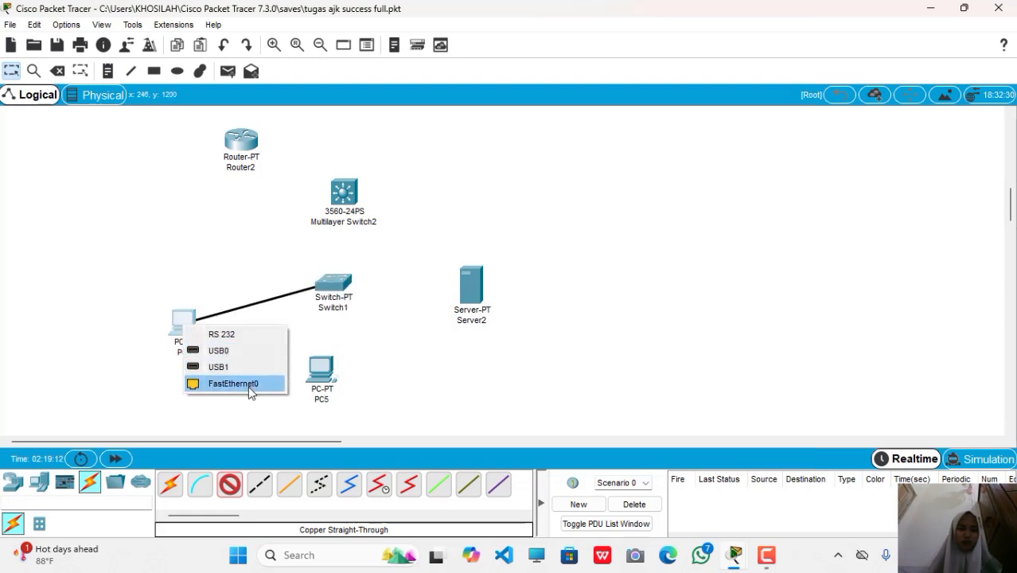
pyautogui.click(233, 383)
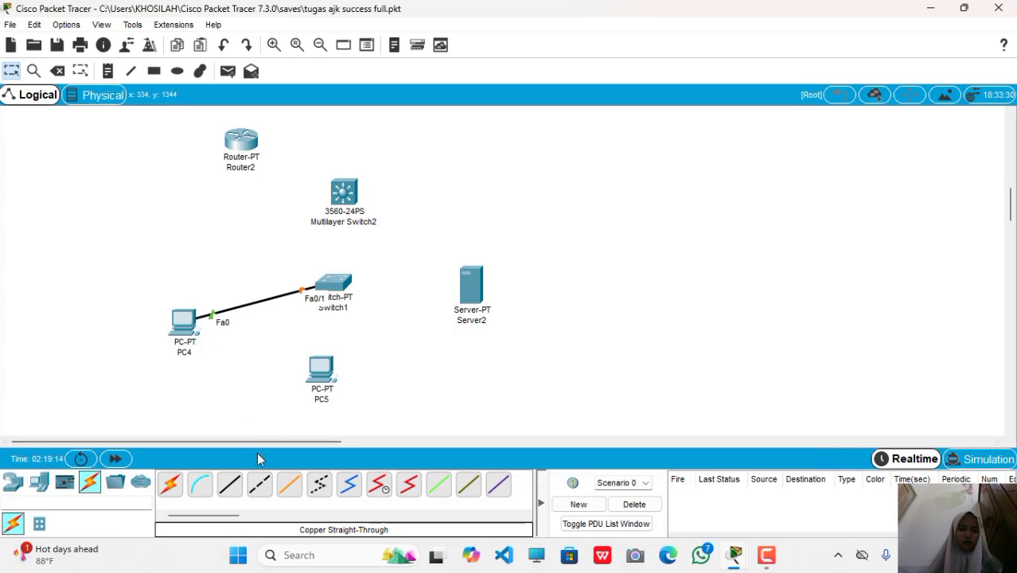
# Connect FastEthernet1/1 on Switch1 to FastEthernet0 on PC5 with a copper straight-through cable.
pyautogui.click(231, 486)
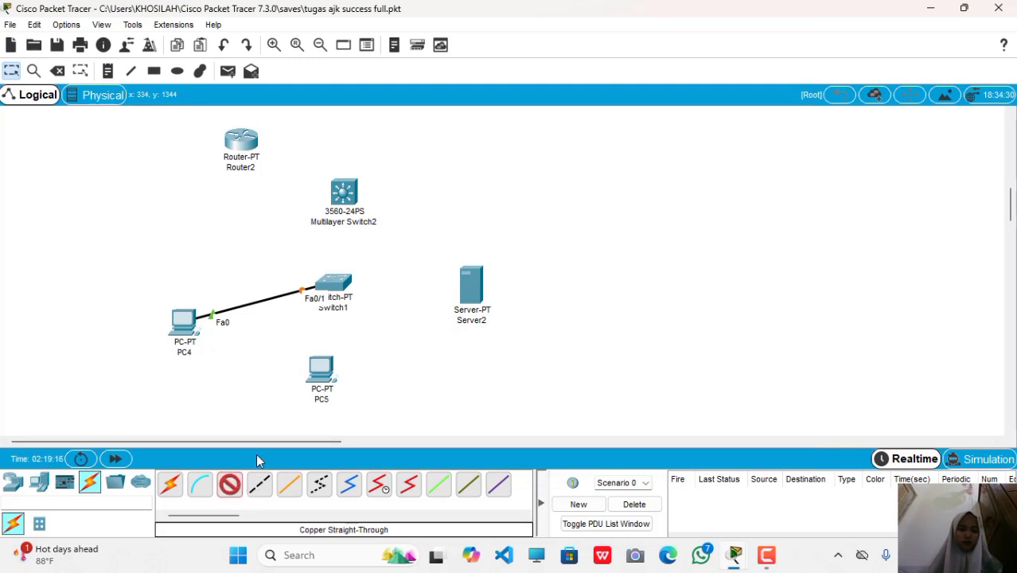
pyautogui.click(338, 290)
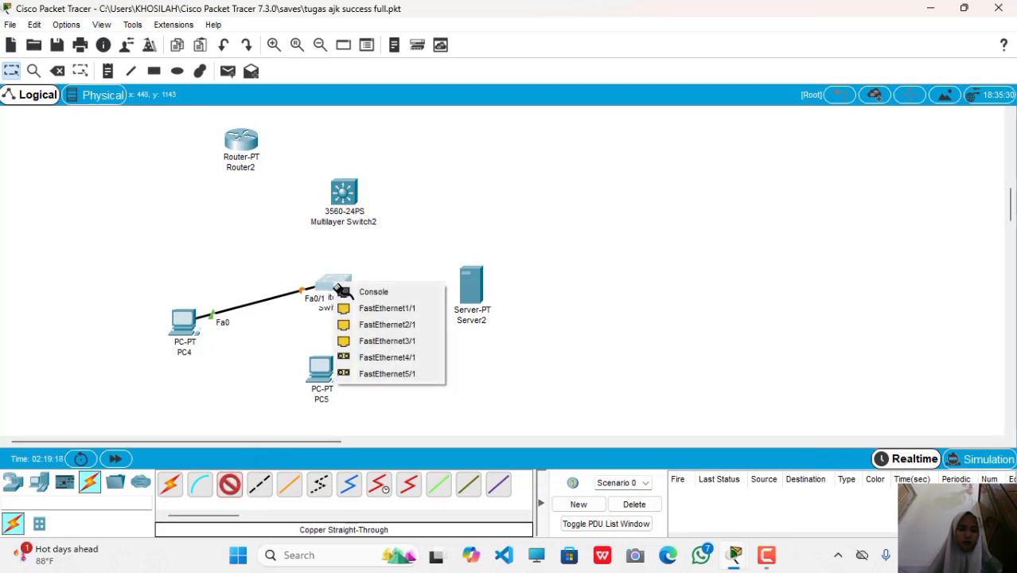
pyautogui.click(382, 309)
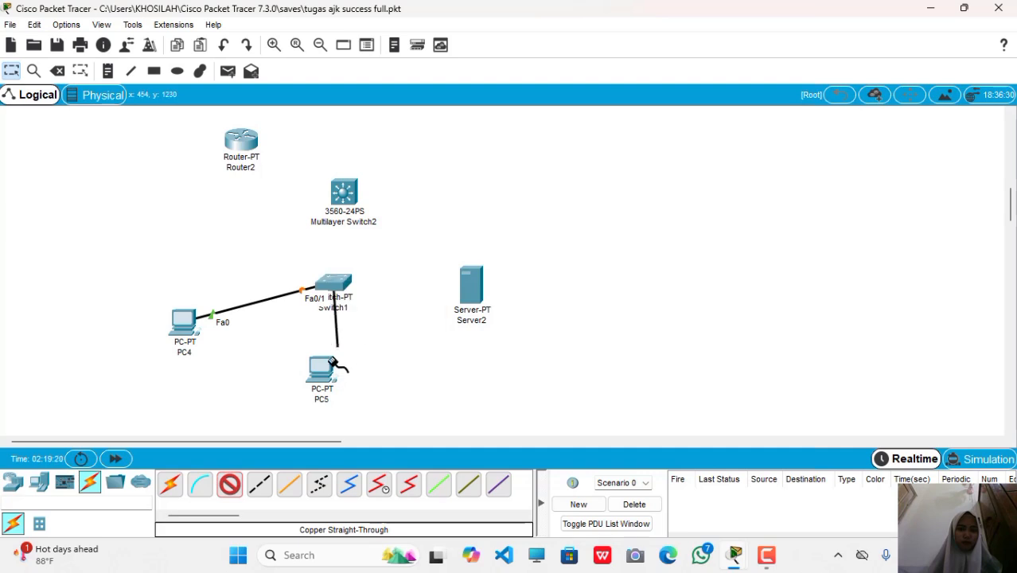
pyautogui.click(326, 372)
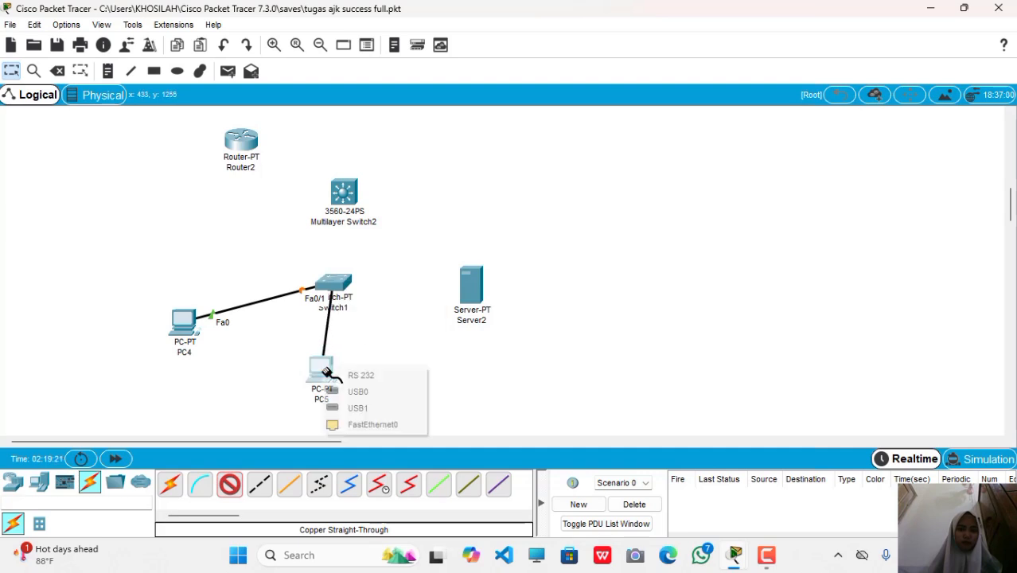
pyautogui.click(348, 426)
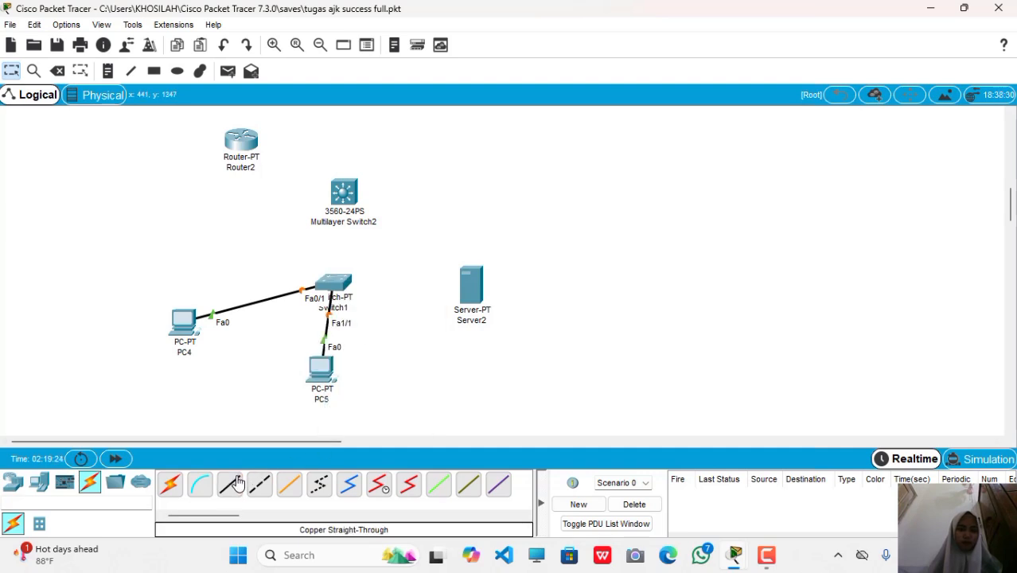
pyautogui.click(237, 484)
pyautogui.click(338, 281)
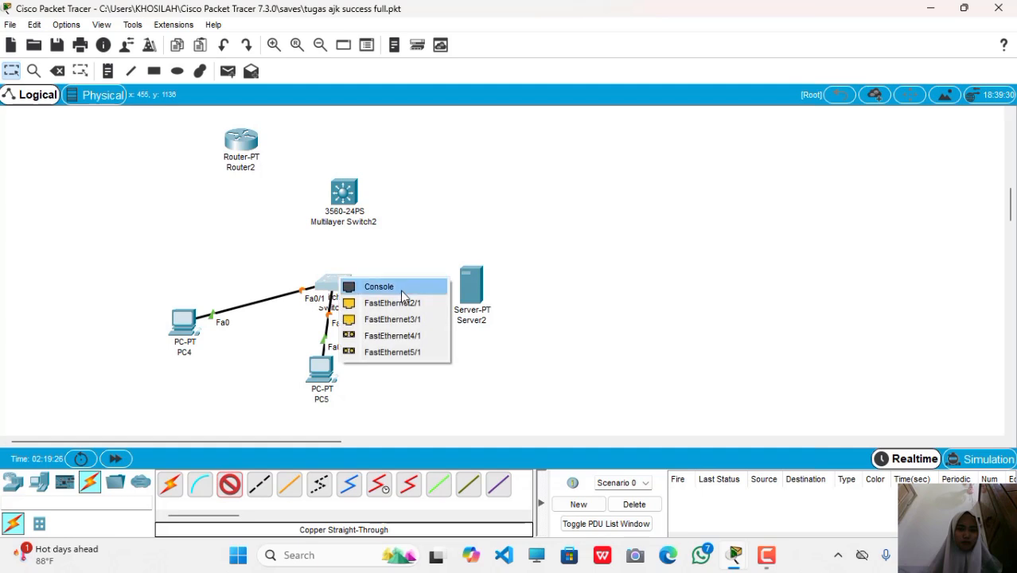
pyautogui.press('Escape')
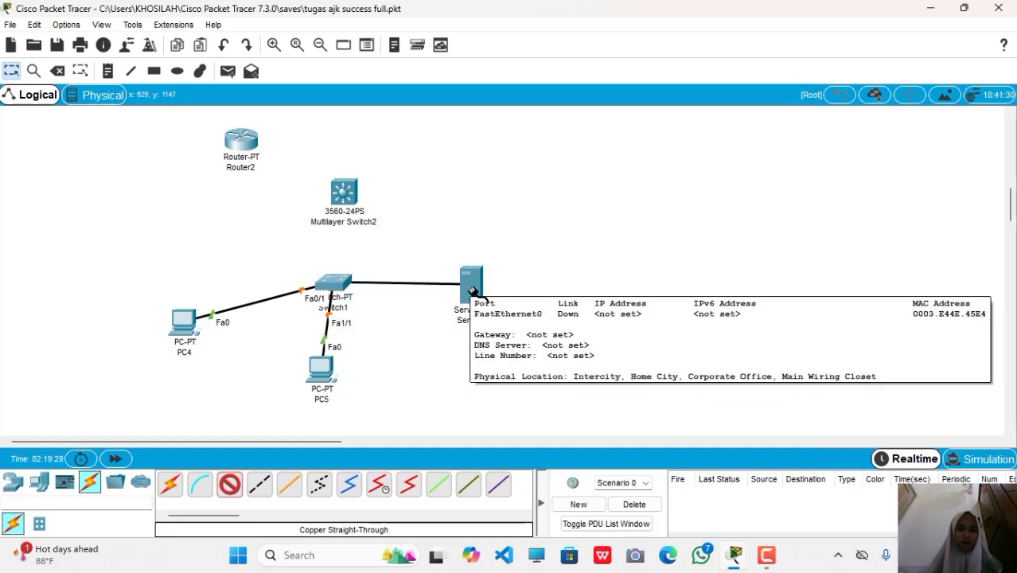
pyautogui.click(58, 71)
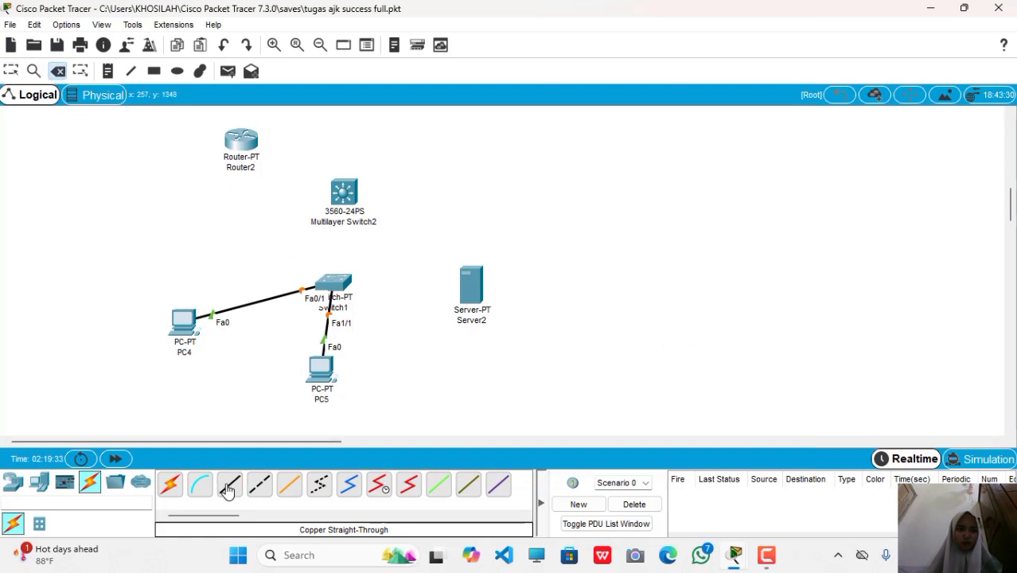
# Connect FastEthernet2/1 on Switch1 to FastEthernet0 on Server2 with a copper straight-through cable.
pyautogui.click(336, 284)
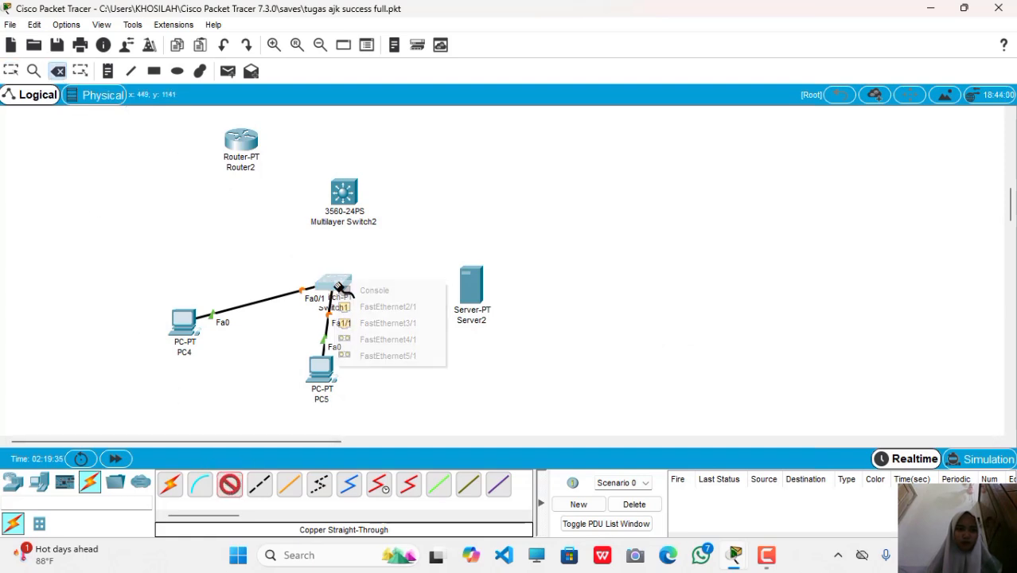
pyautogui.click(379, 310)
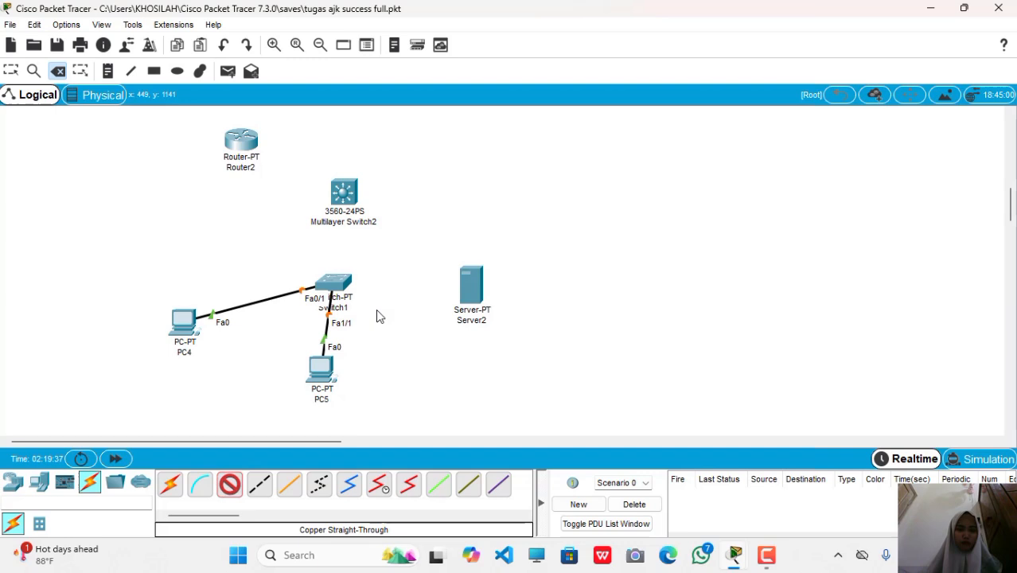
pyautogui.click(478, 292)
pyautogui.click(519, 295)
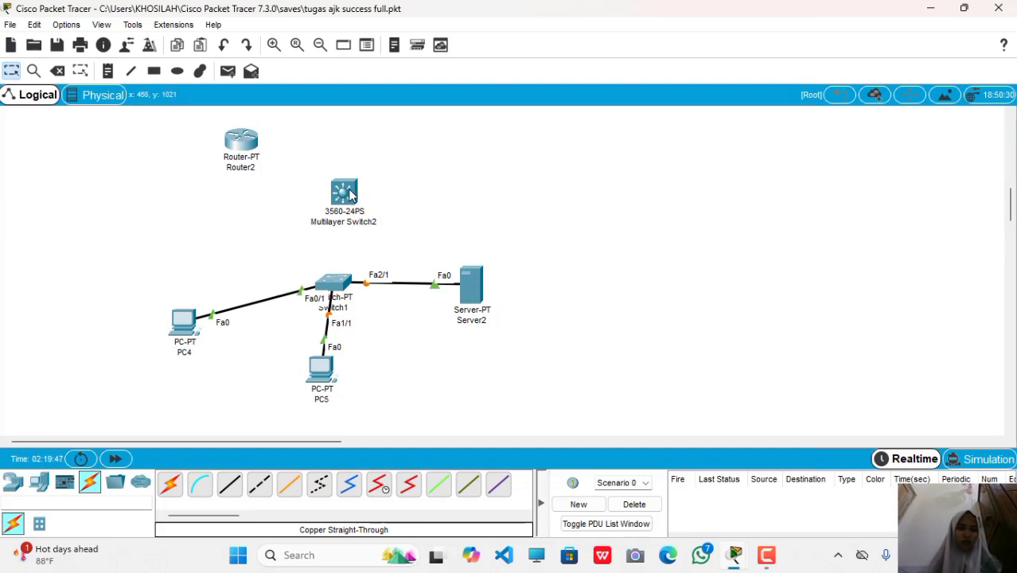
# Connect FastEthernet0/1 on Multilayer Switch2 to FastEthernet3/1 on Switch1 with a copper cross-over cable.
pyautogui.click(262, 488)
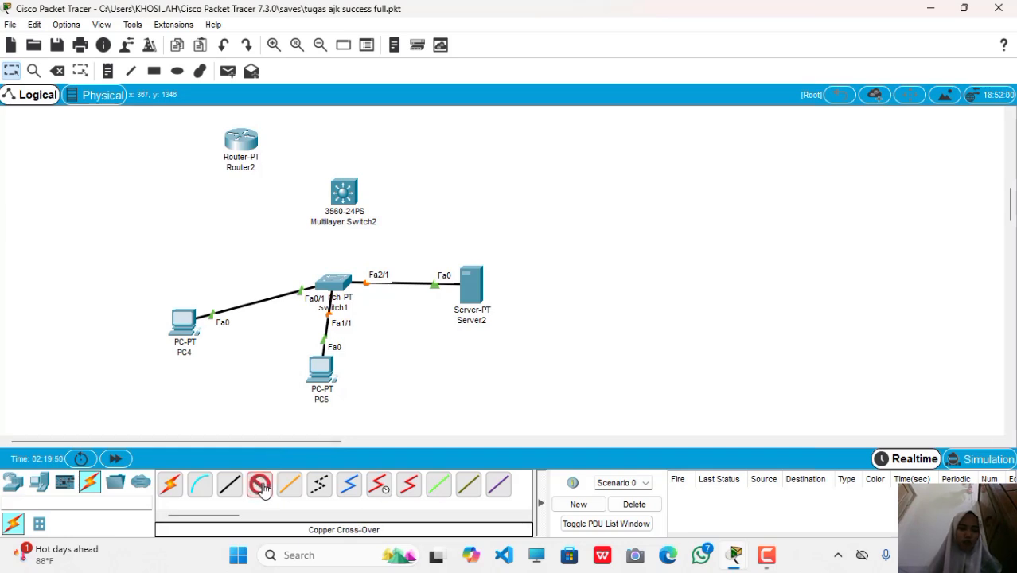
pyautogui.click(349, 201)
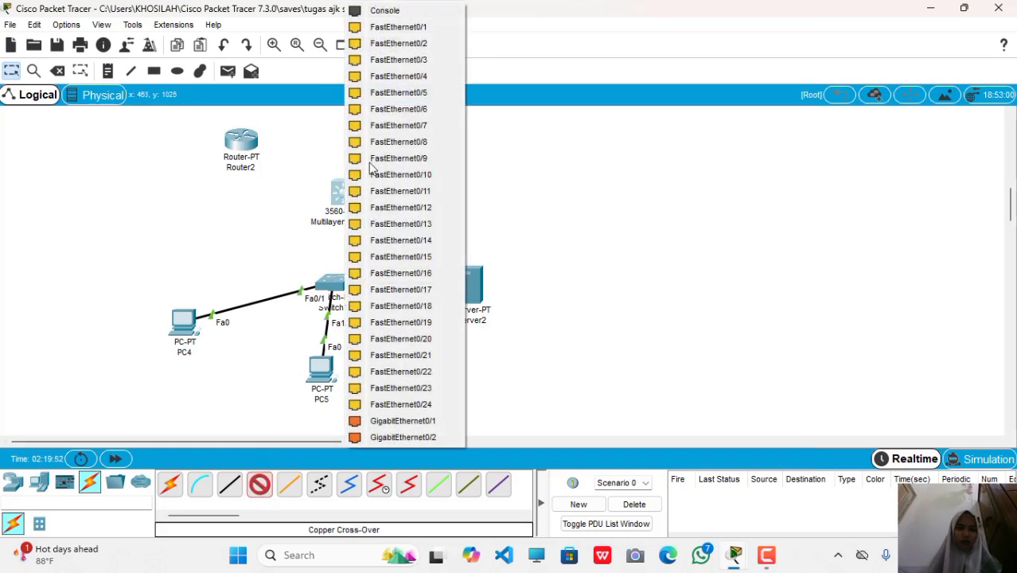
pyautogui.click(434, 26)
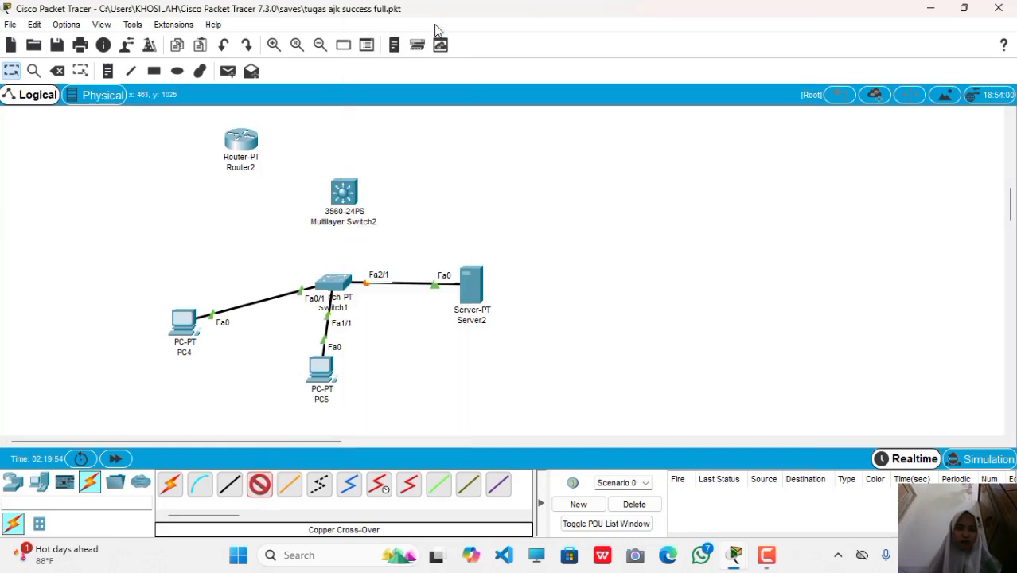
pyautogui.click(342, 285)
pyautogui.click(363, 304)
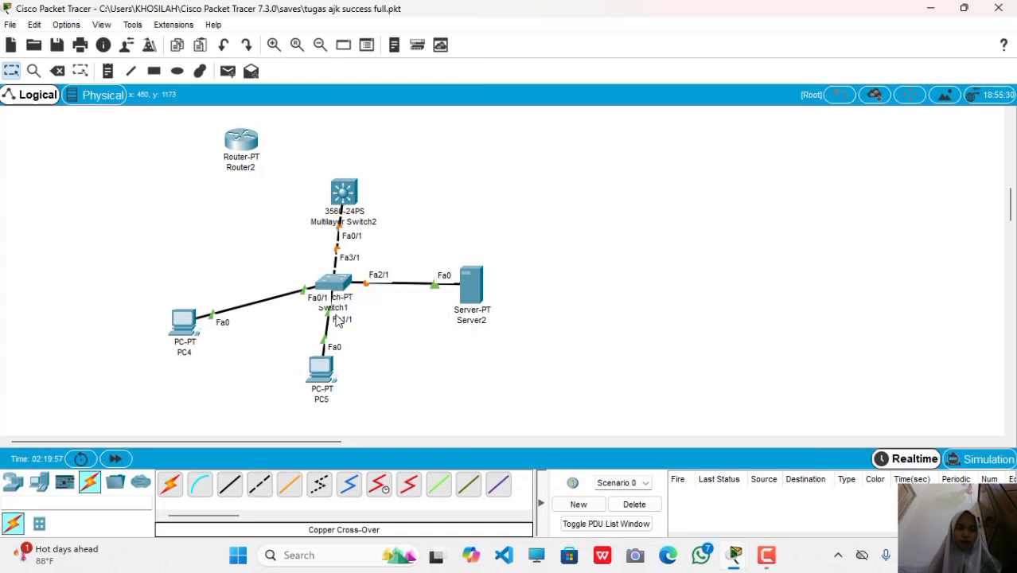
# Connect FastEthernet0/2 on Multilayer Switch2 to FastEthernet0/0 on Router2 with a copper straight-through cable.
pyautogui.click(230, 484)
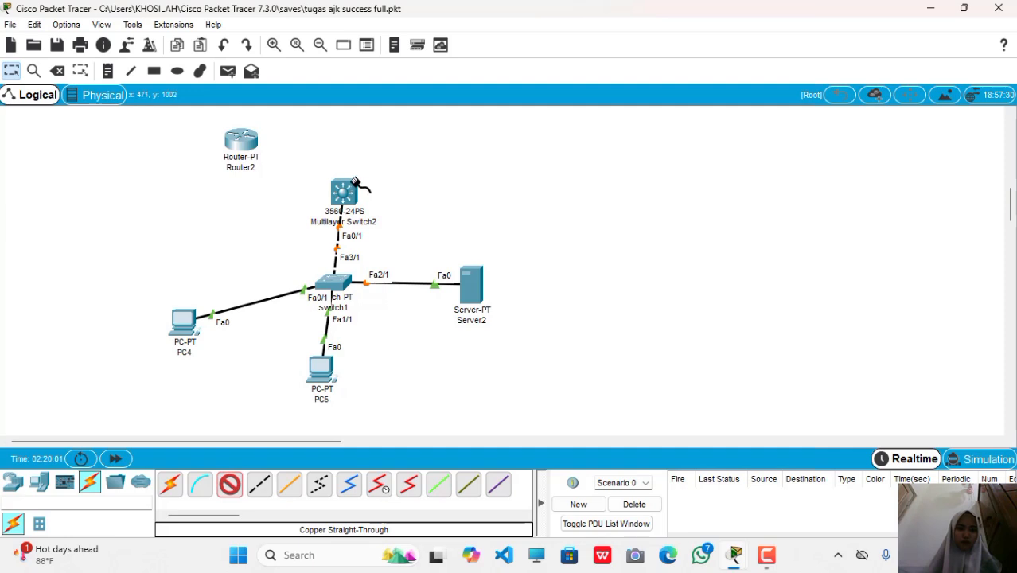
pyautogui.click(347, 191)
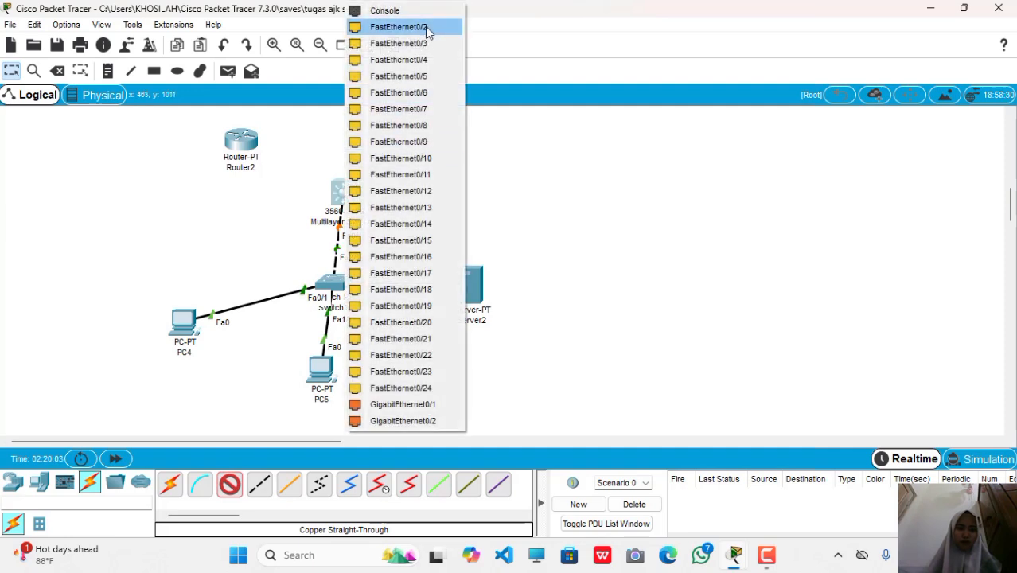
pyautogui.click(402, 27)
pyautogui.click(246, 149)
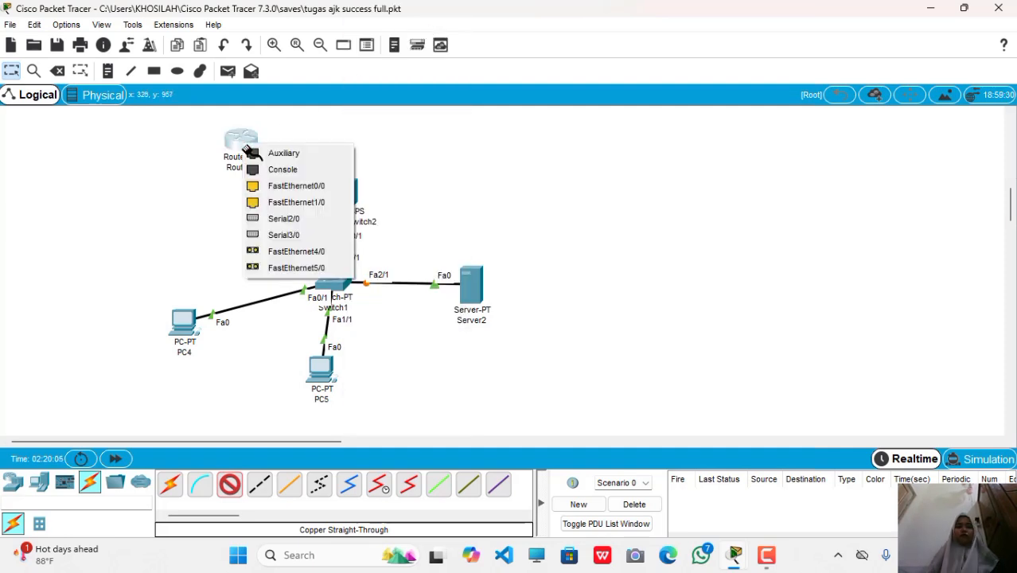
pyautogui.click(268, 187)
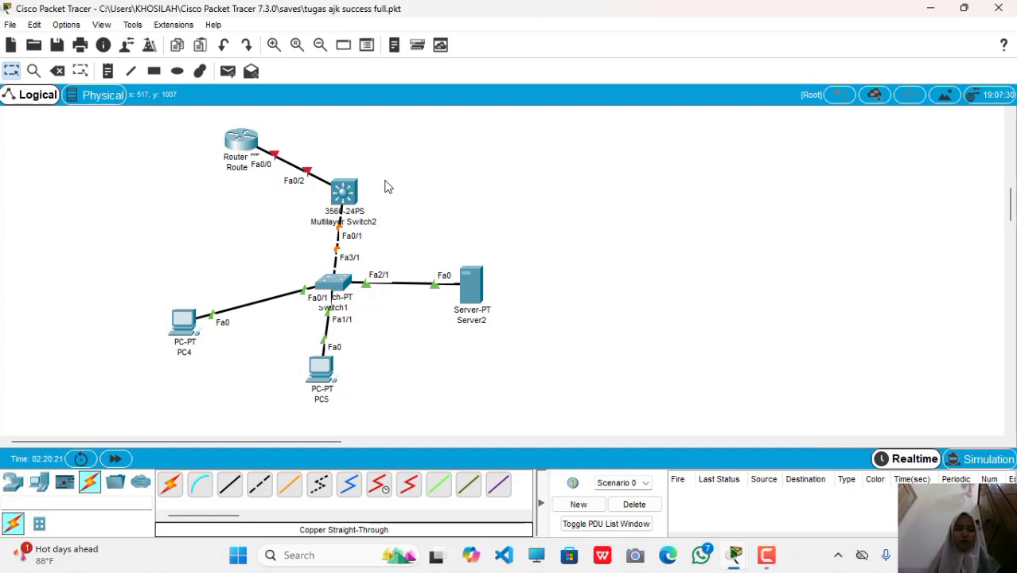
# Open the command line of Multilayer Switch2 and answer no to the initial configuration dialog.
pyautogui.click(350, 201)
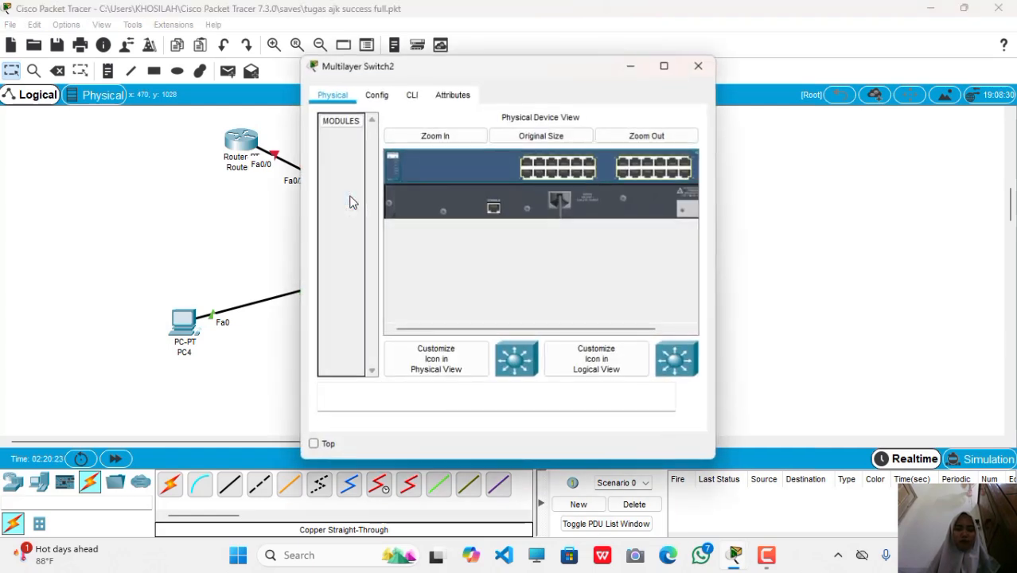
pyautogui.click(415, 95)
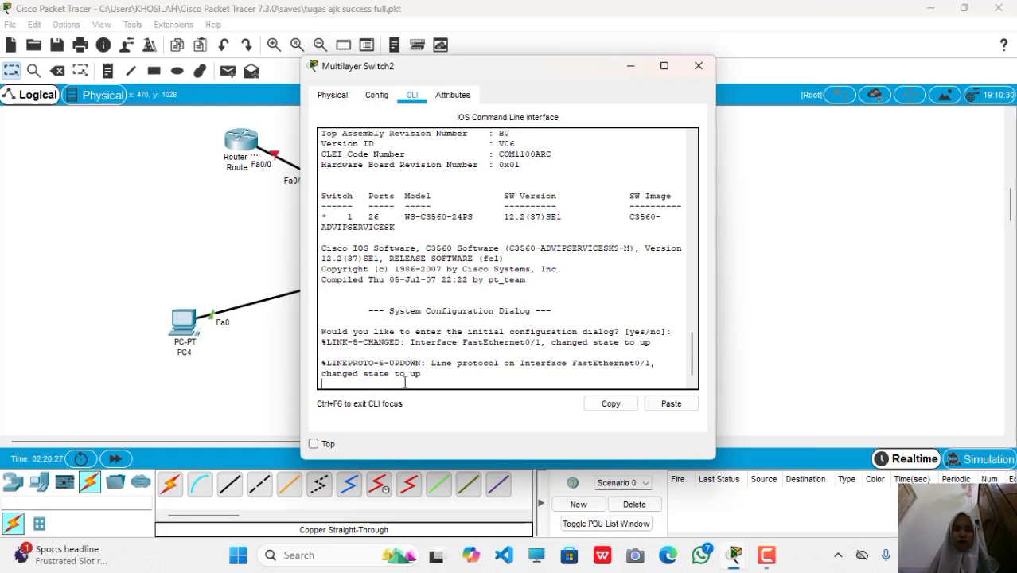
pyautogui.press('Return')
pyautogui.write('n')
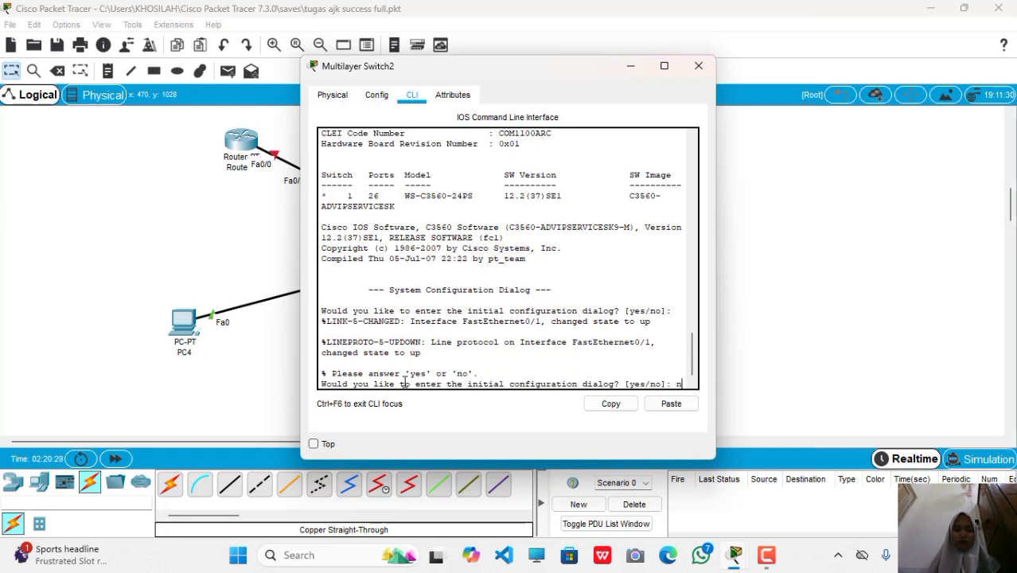
pyautogui.write('o')
pyautogui.press('Return')
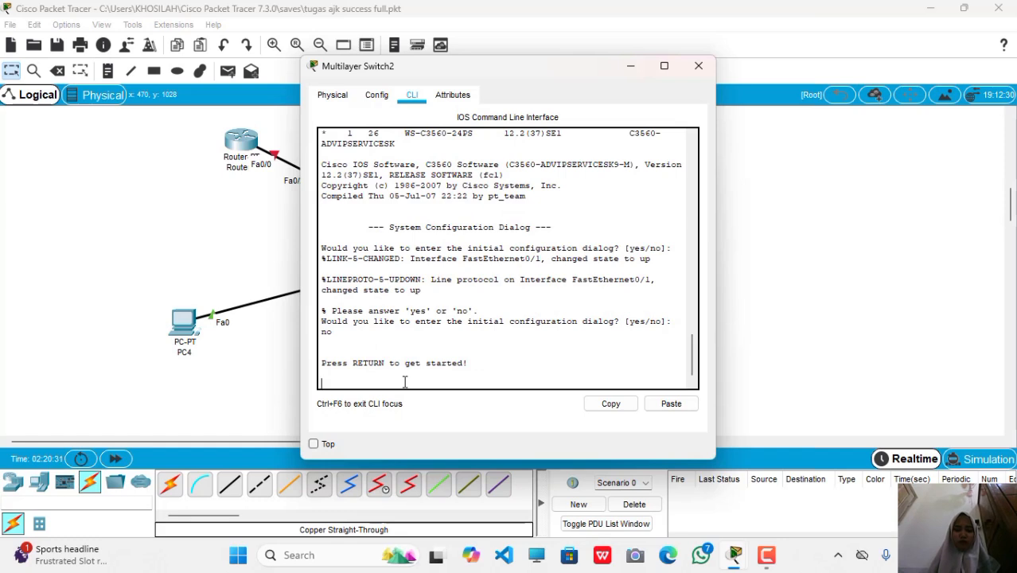
pyautogui.press('Return')
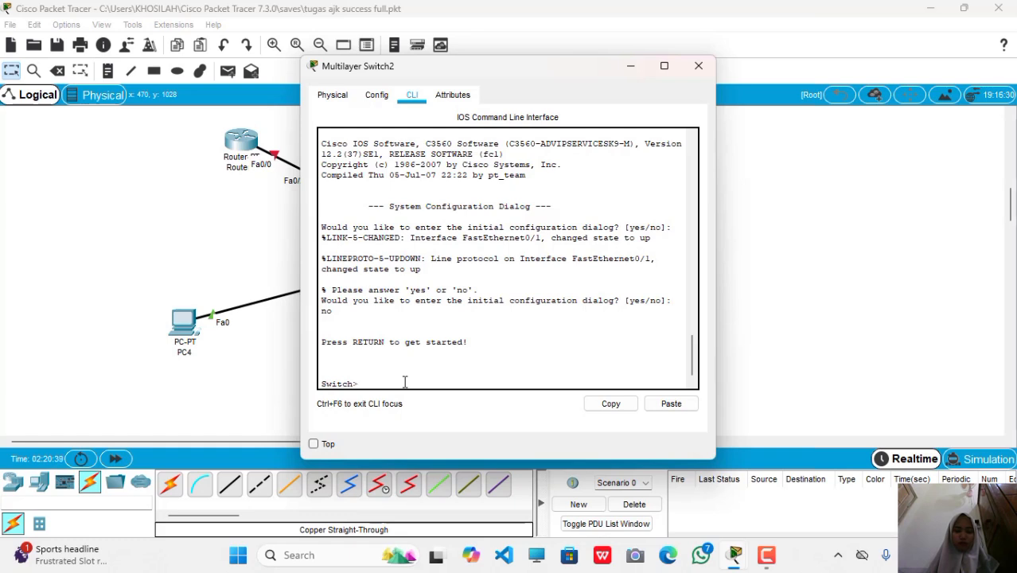
# Enter privileged mode with en and global configuration mode with conf t on Multilayer Switch2.
pyautogui.write('en')
pyautogui.press('Return')
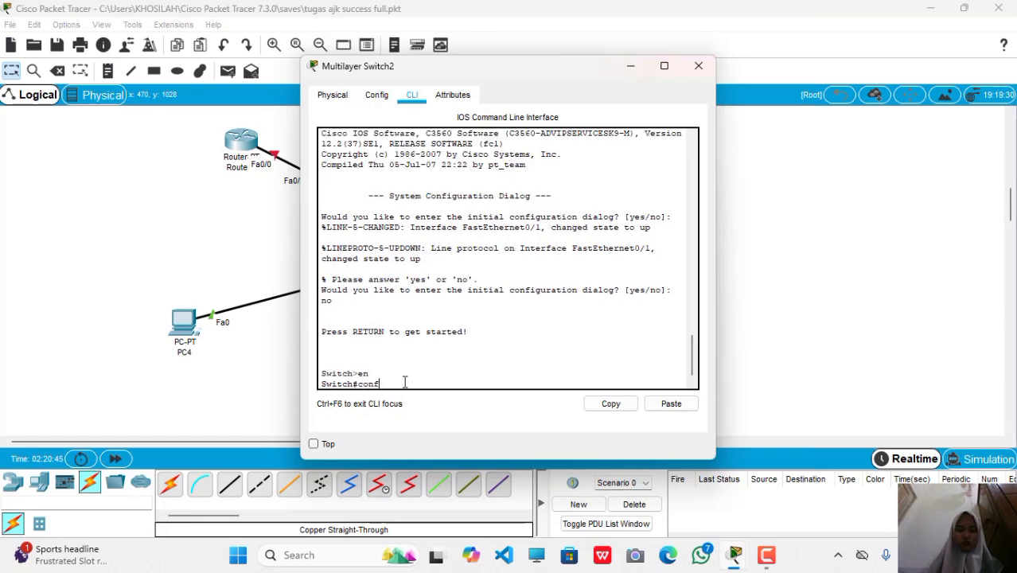
pyautogui.write('conf t')
pyautogui.press('Return')
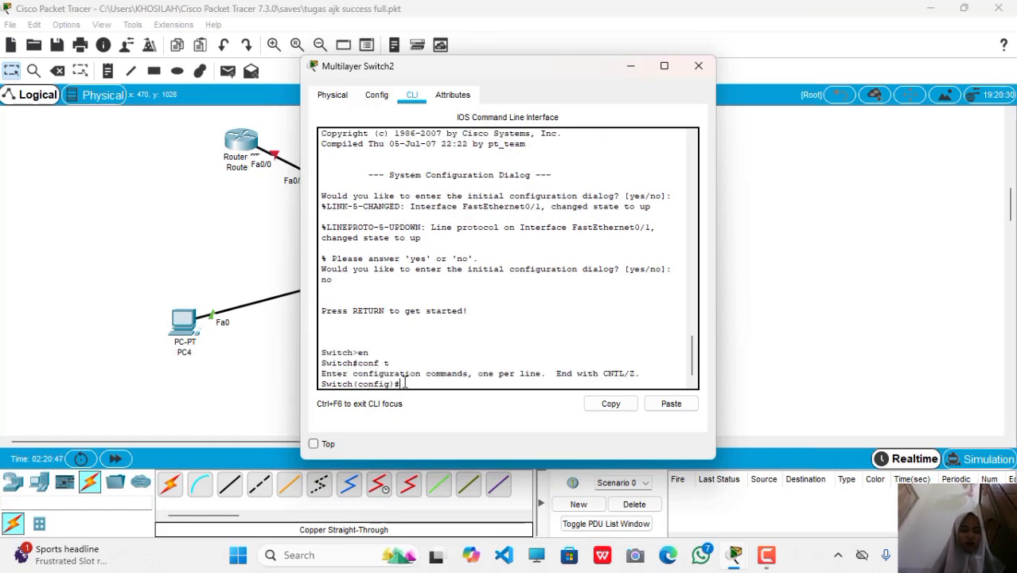
# Create VLAN 10 on Multilayer Switch2, name it VLAN10_CLIENT and return to global configuration mode.
pyautogui.write('vlan')
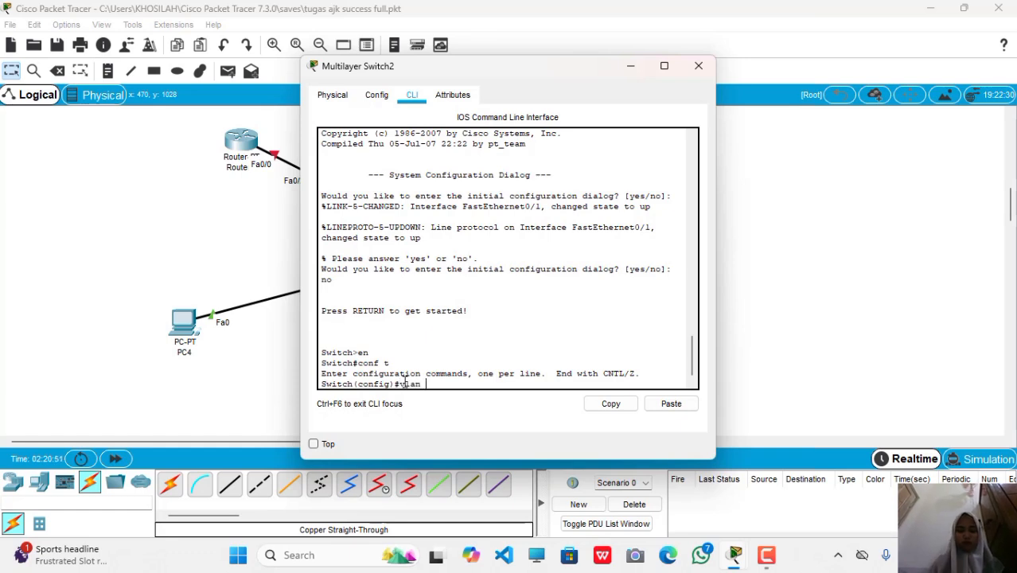
pyautogui.write(' 10')
pyautogui.press('Return')
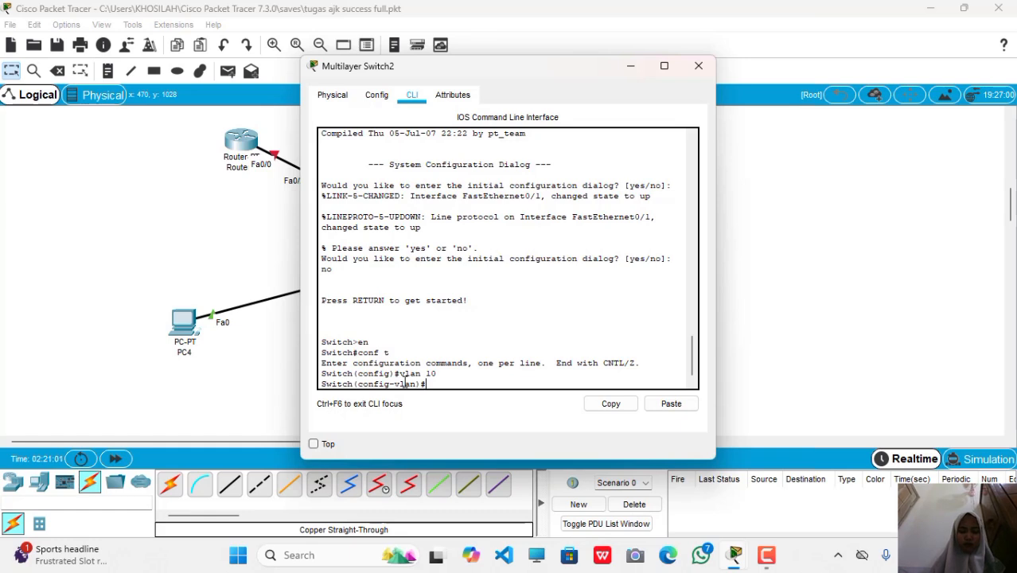
pyautogui.write('na')
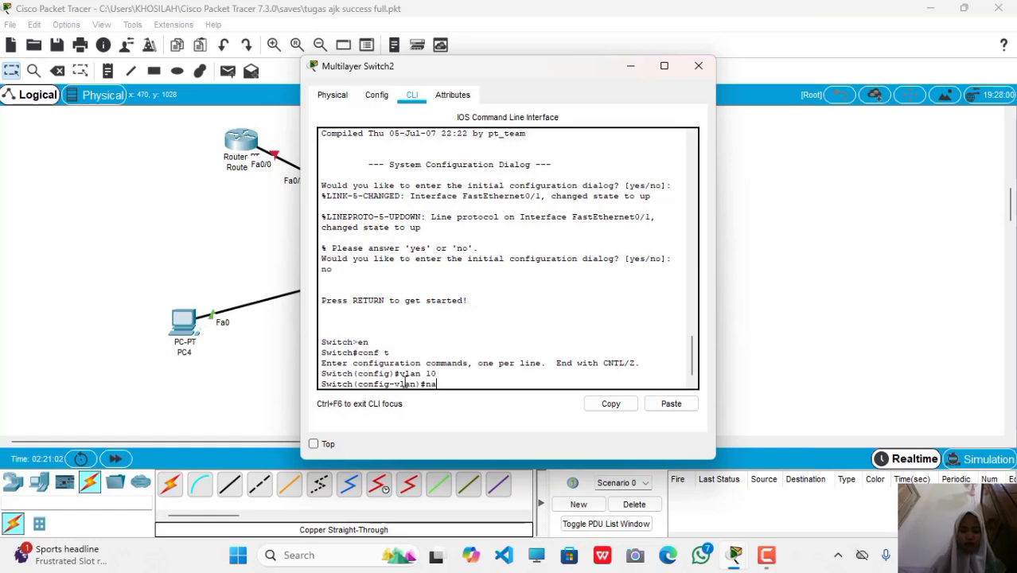
pyautogui.write('me VLAN1')
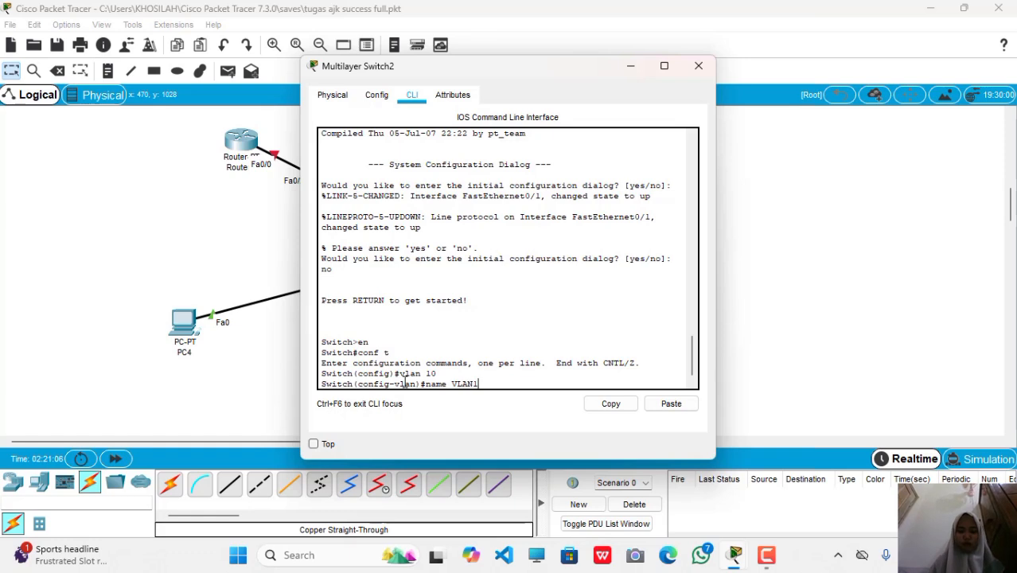
pyautogui.write('0_CLIENT')
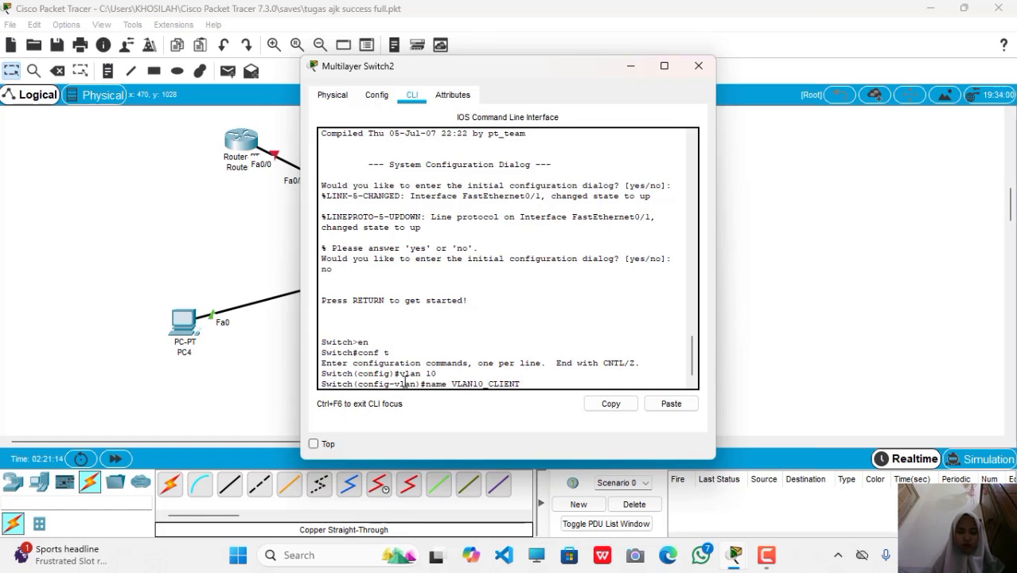
pyautogui.press('Return')
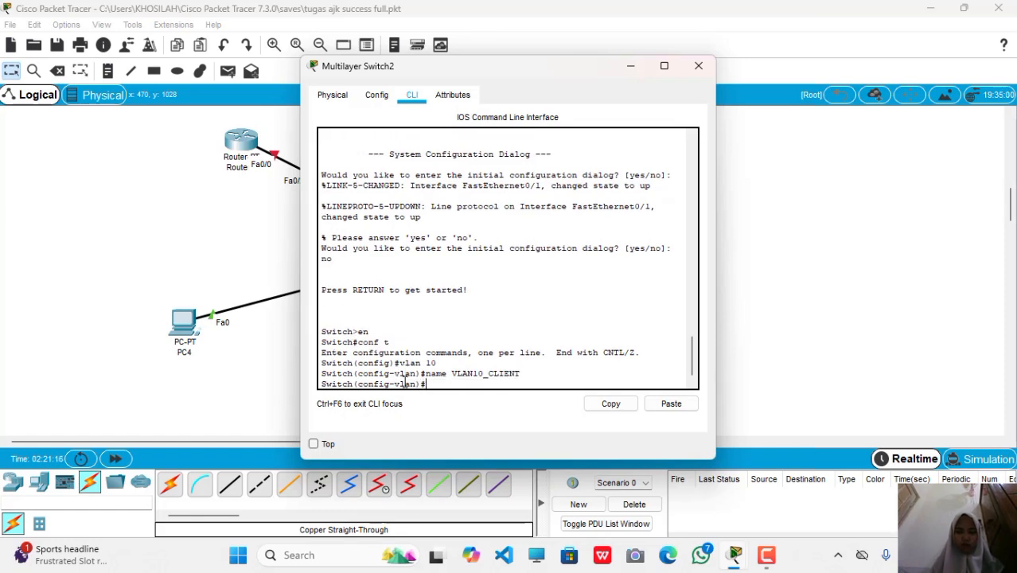
pyautogui.write('EX')
pyautogui.press('Return')
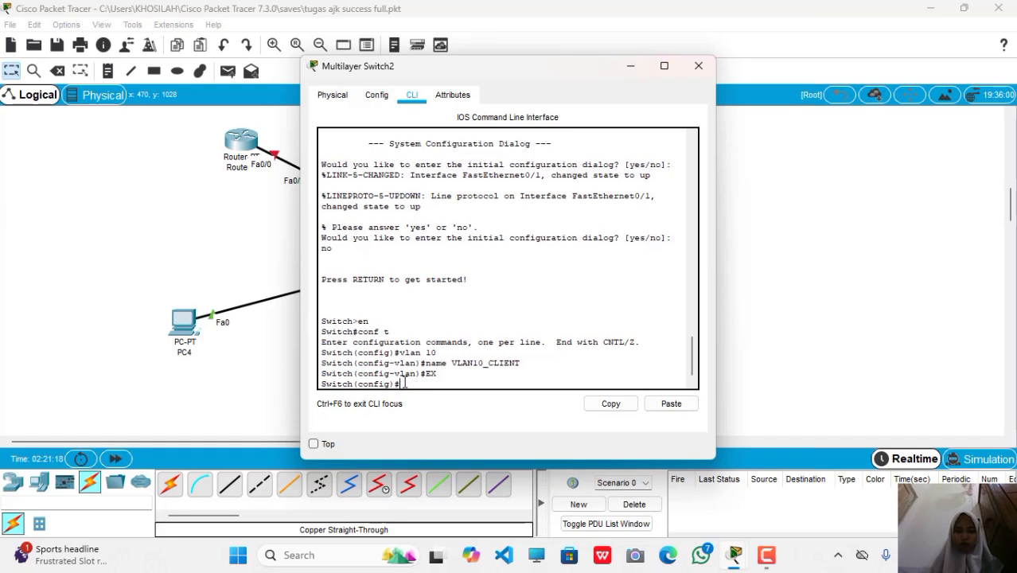
# Create VLAN 20 on Multilayer Switch2 with the command vlan 20.
pyautogui.press('Up')
pyautogui.press('Up')
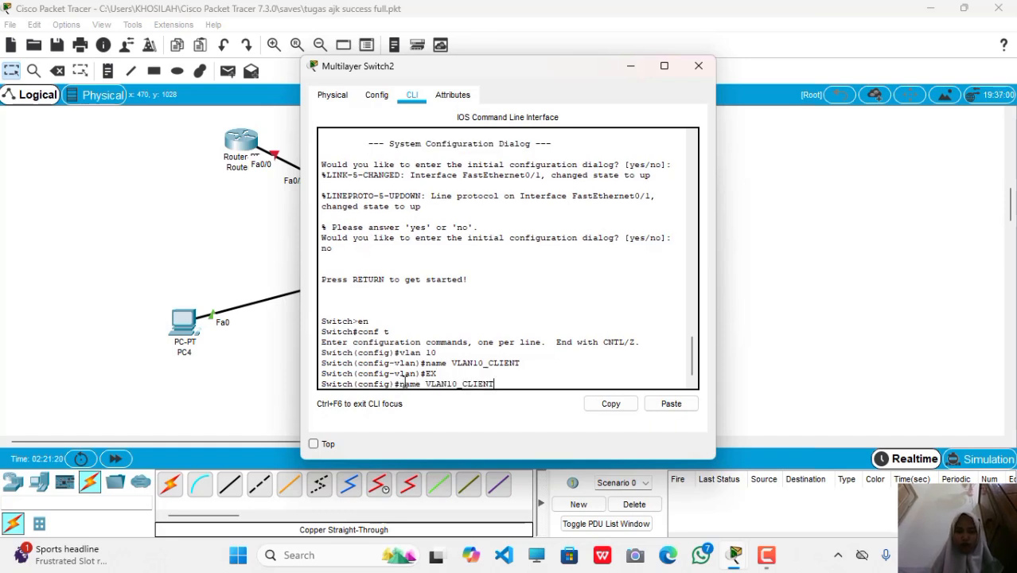
pyautogui.press('Up')
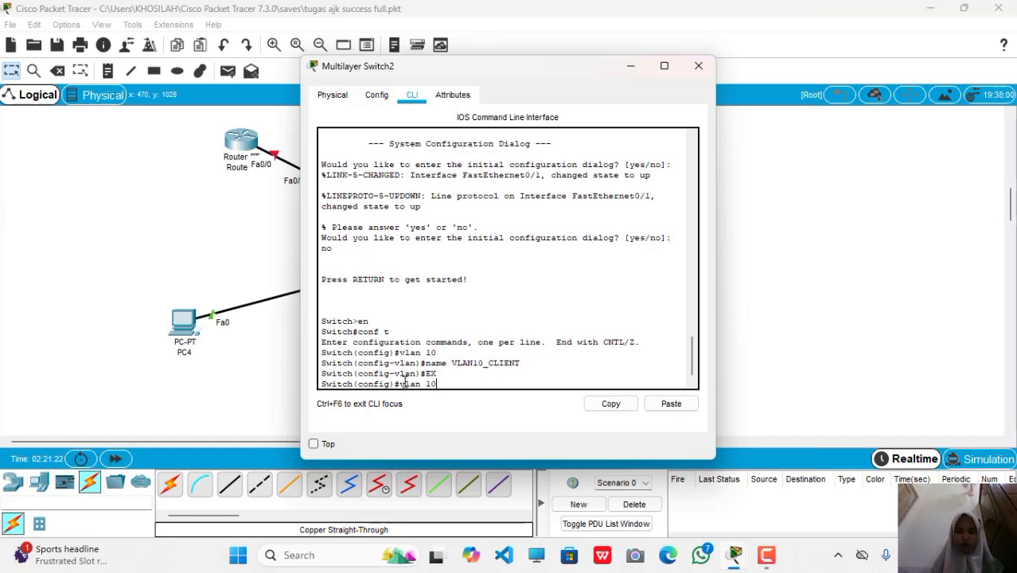
pyautogui.press('BackSpace')
pyautogui.press('BackSpace')
pyautogui.write('20')
pyautogui.press('Return')
# Name VLAN 20 VLAN20_CLIENT and return to global configuration mode.
pyautogui.press('Up')
pyautogui.press('Up')
pyautogui.press('Up')
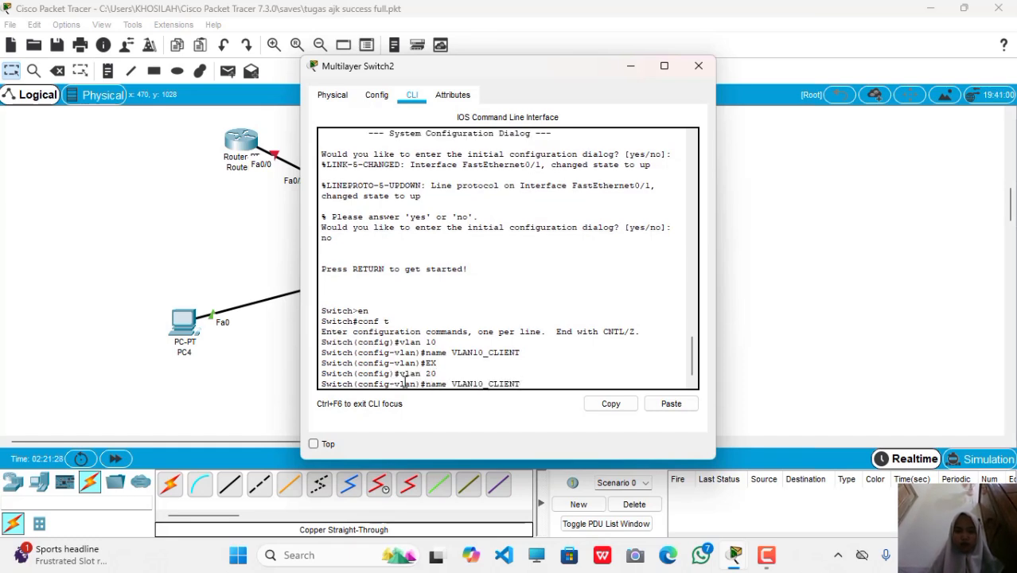
pyautogui.press('Left')
pyautogui.press('Left')
pyautogui.press('Left')
pyautogui.press('Left')
pyautogui.press('Left')
pyautogui.press('BackSpace')
pyautogui.write('2')
pyautogui.press('Return')
pyautogui.write('EX')
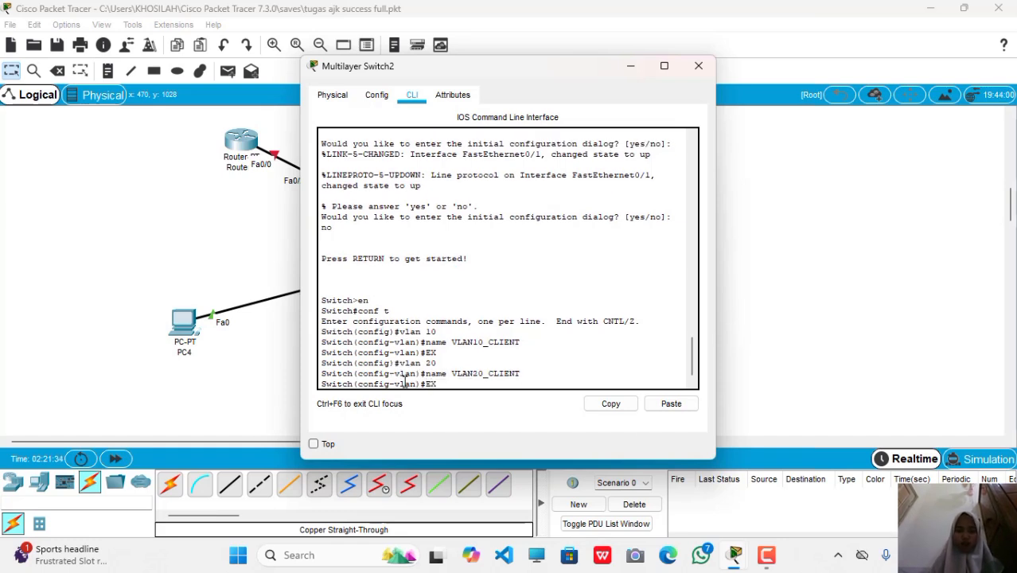
pyautogui.press('Return')
# Create VLAN 30 on Multilayer Switch2 with the command vlan 30.
pyautogui.press('Up')
pyautogui.press('Up')
pyautogui.press('Up')
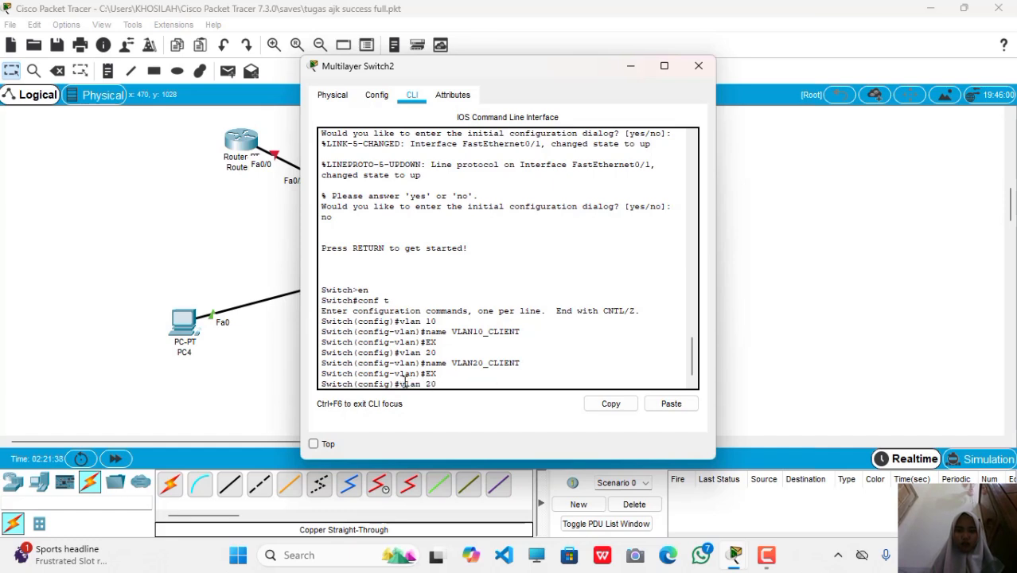
pyautogui.press('BackSpace')
pyautogui.press('BackSpace')
pyautogui.write('30')
pyautogui.press('Return')
# Name VLAN 30 VLAN30_SERVER and return to global configuration mode.
pyautogui.press('Up')
pyautogui.press('Up')
pyautogui.press('Up')
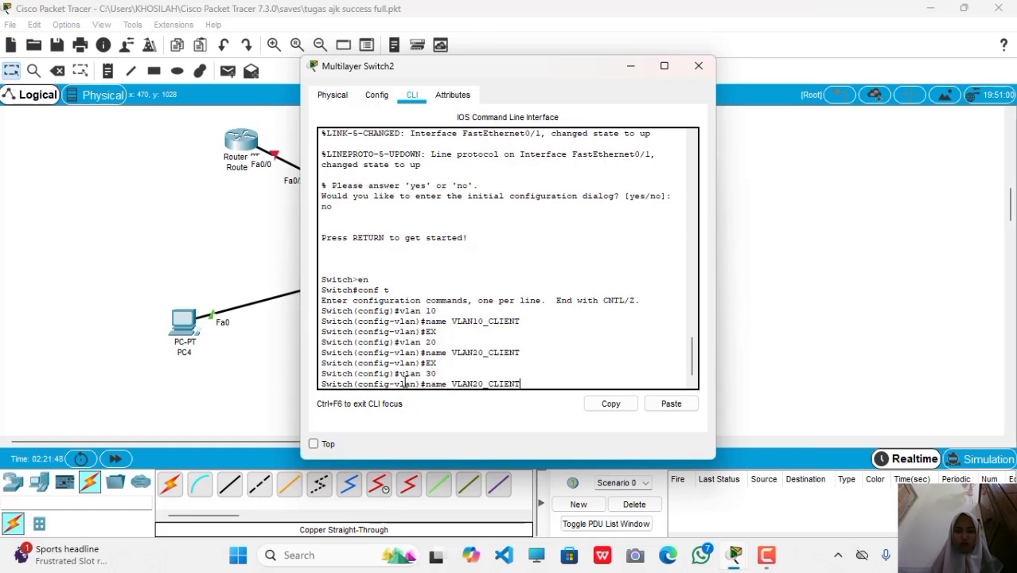
pyautogui.press('Left')
pyautogui.press('Left')
pyautogui.press('Left')
pyautogui.press('Left')
pyautogui.press('BackSpace')
pyautogui.press('BackSpace')
pyautogui.write('30')
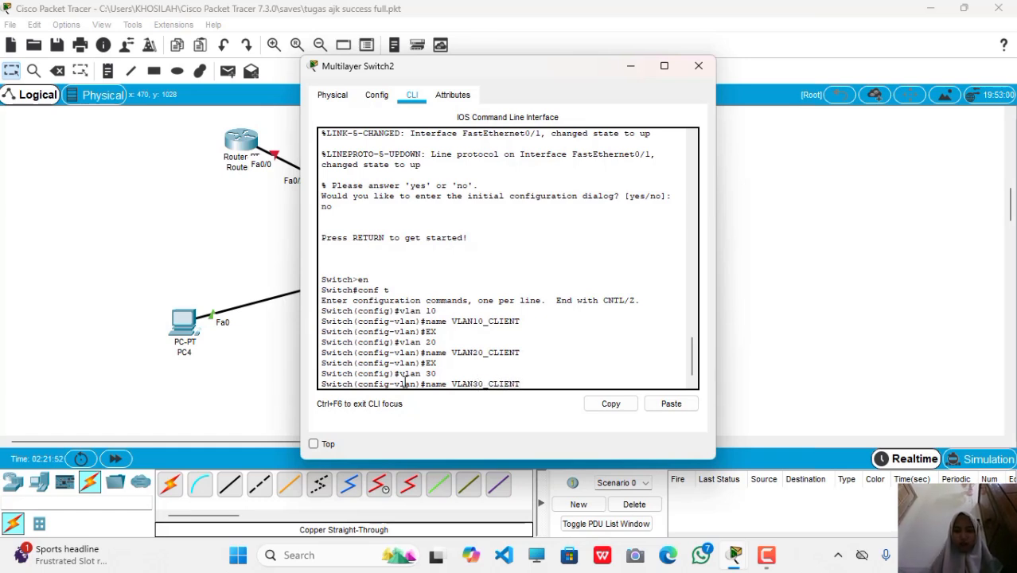
pyautogui.press('BackSpace')
pyautogui.press('BackSpace')
pyautogui.press('BackSpace')
pyautogui.press('BackSpace')
pyautogui.press('BackSpace')
pyautogui.press('BackSpace')
pyautogui.write('SERVER')
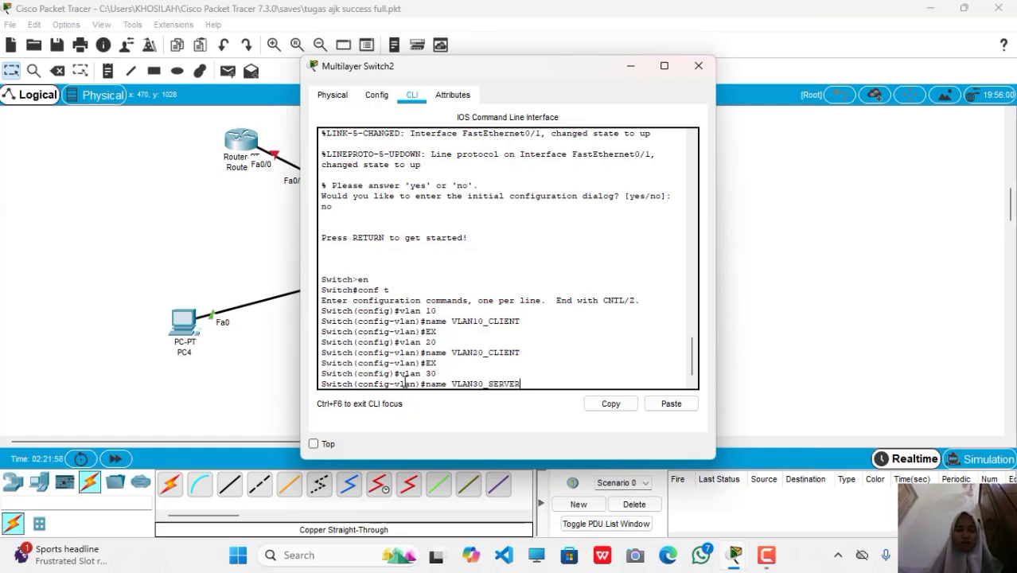
pyautogui.press('Return')
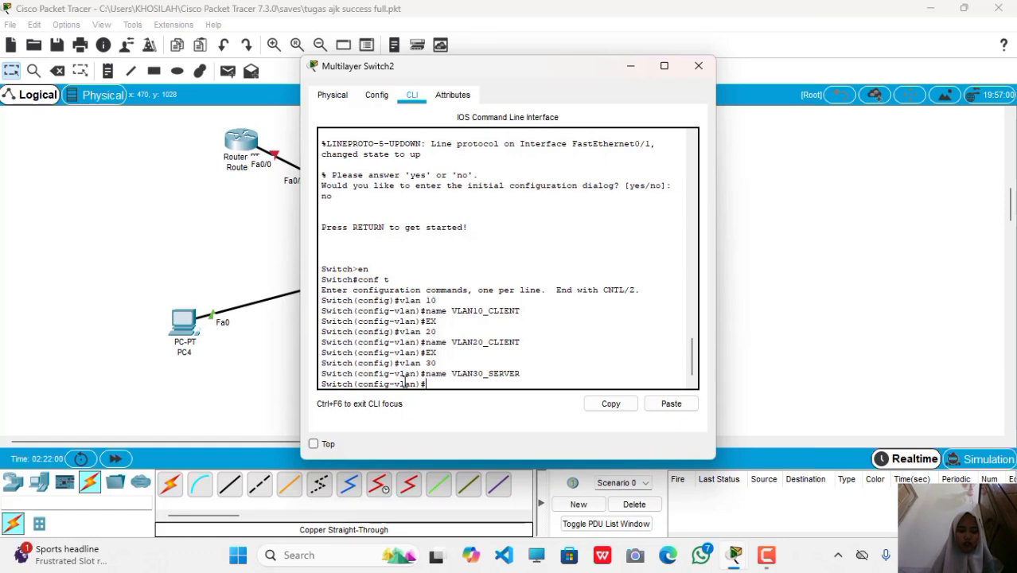
pyautogui.write('EX')
pyautogui.press('Return')
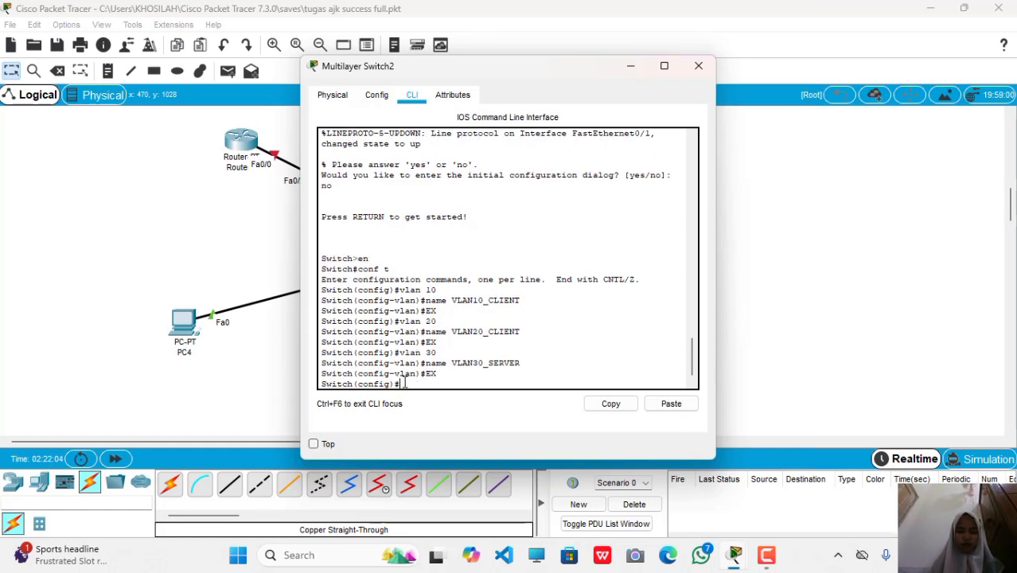
# Enter interface configuration for VLAN 10 on Multilayer Switch2 with the command int vlan 10.
pyautogui.write('INT')
pyautogui.press('BackSpace')
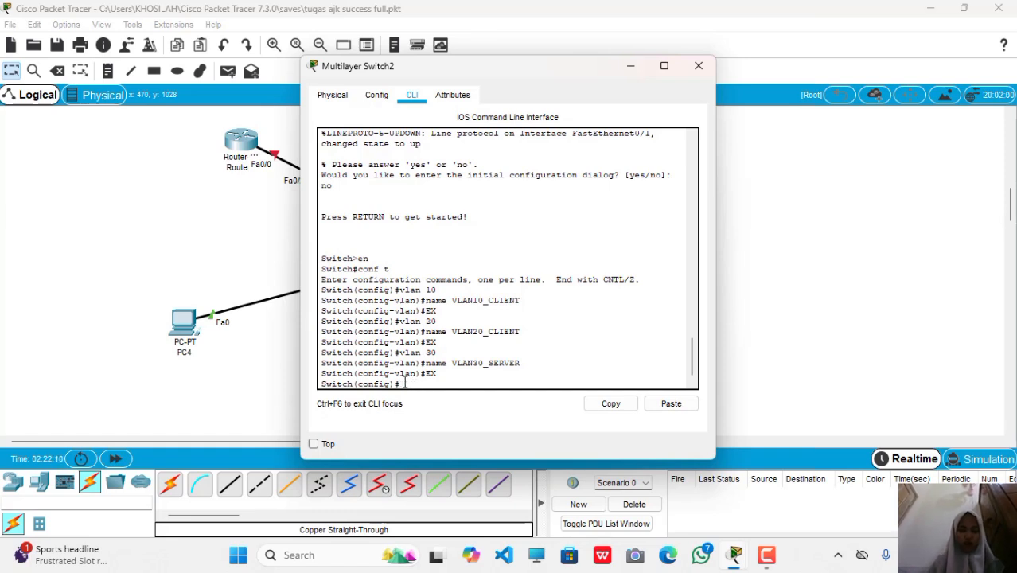
pyautogui.write('int vl')
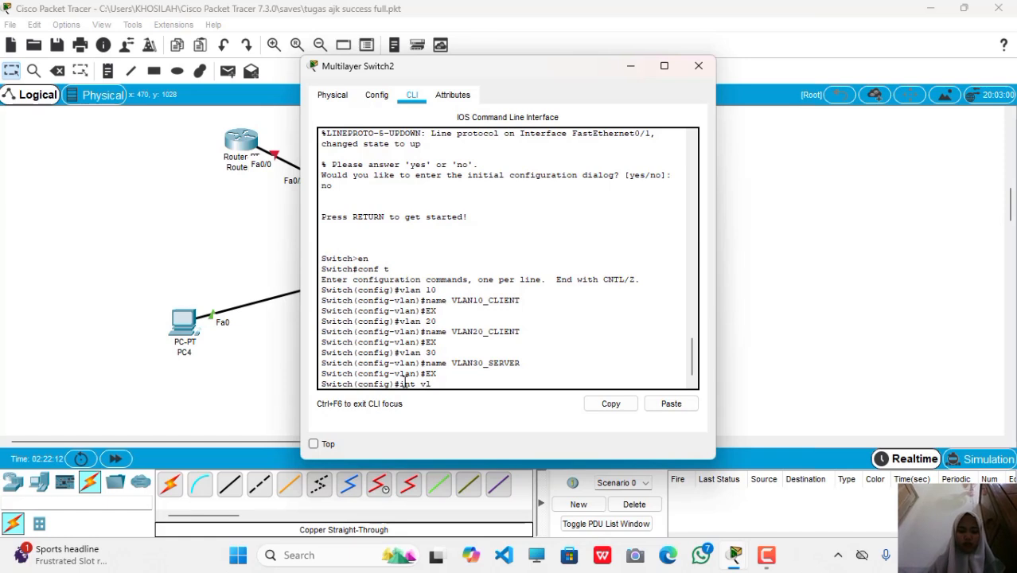
pyautogui.write('an 10')
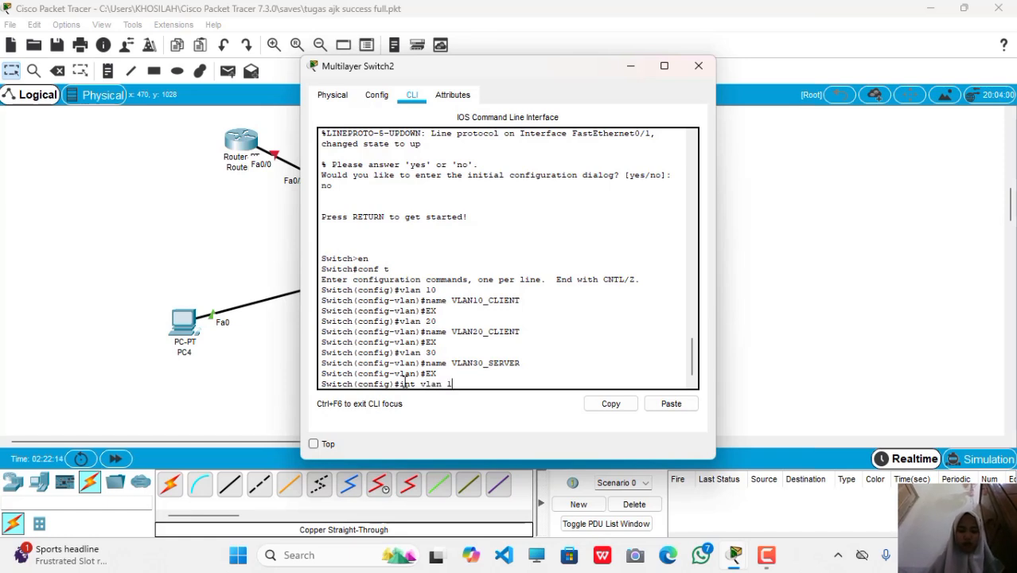
pyautogui.press('Return')
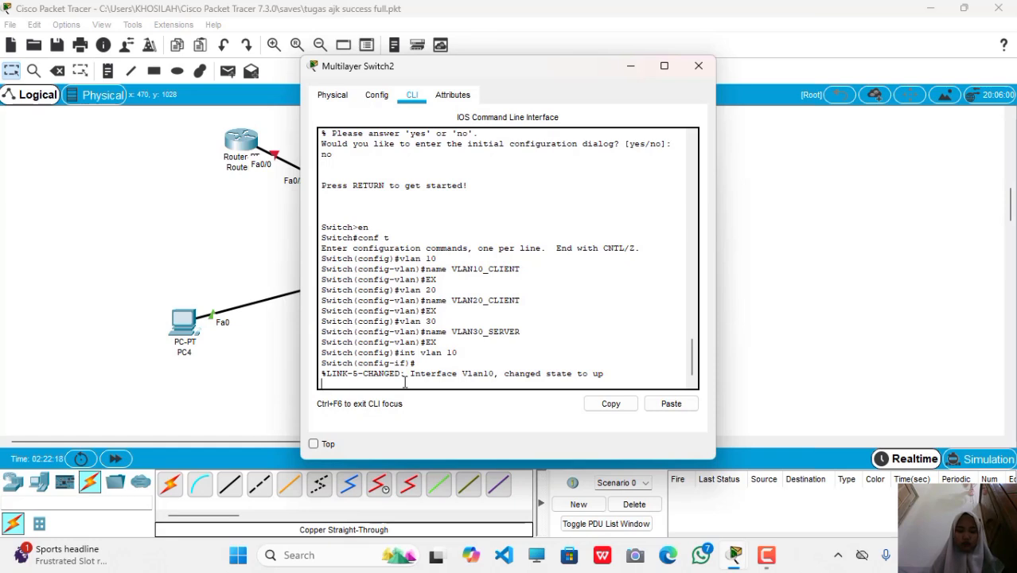
pyautogui.press('Return')
# Assign IP address 192.168.10.1 with subnet mask 255.255.255.0 to the VLAN 10 interface.
pyautogui.write('ip address')
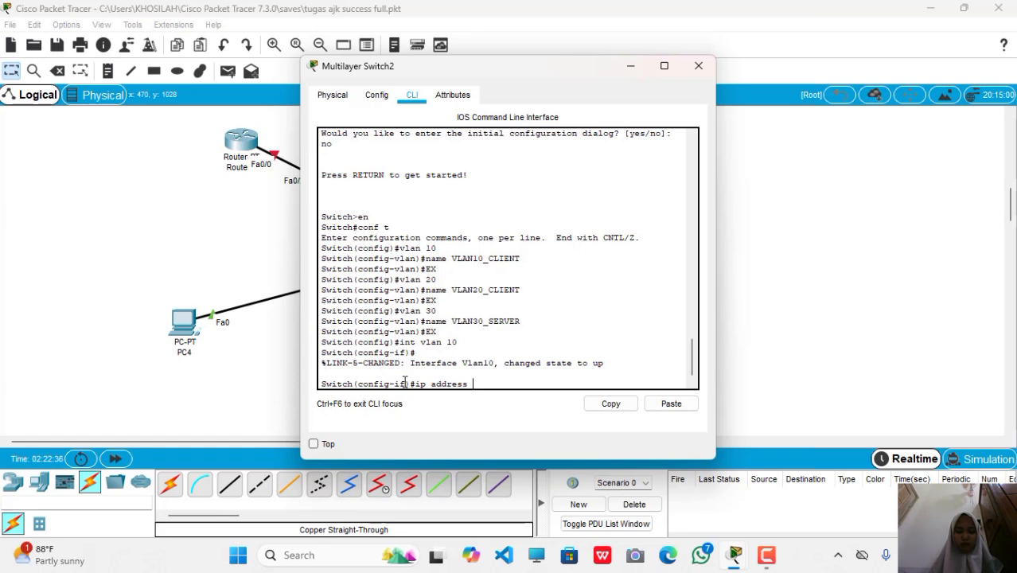
pyautogui.write('192.168.')
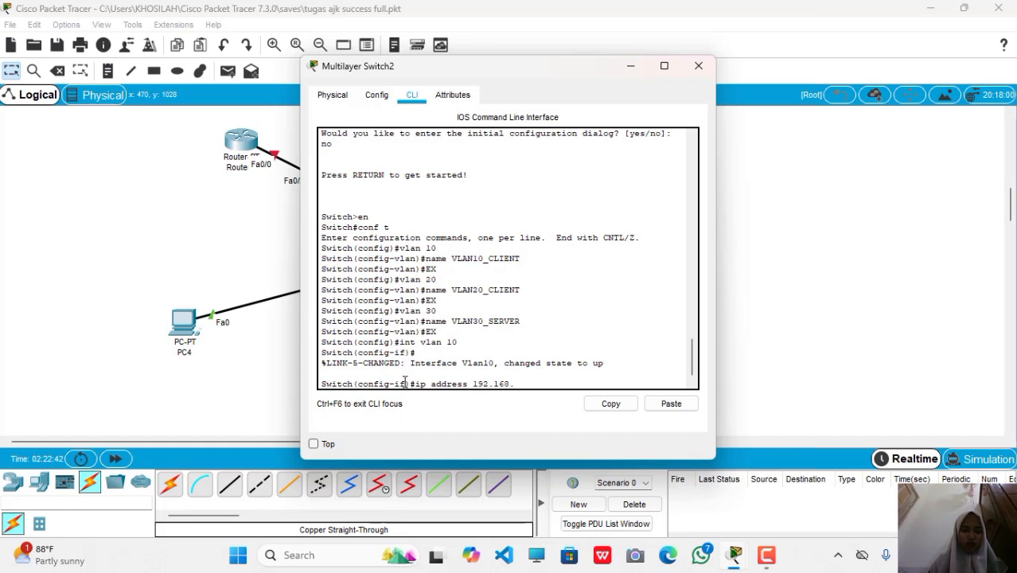
pyautogui.write('10.1')
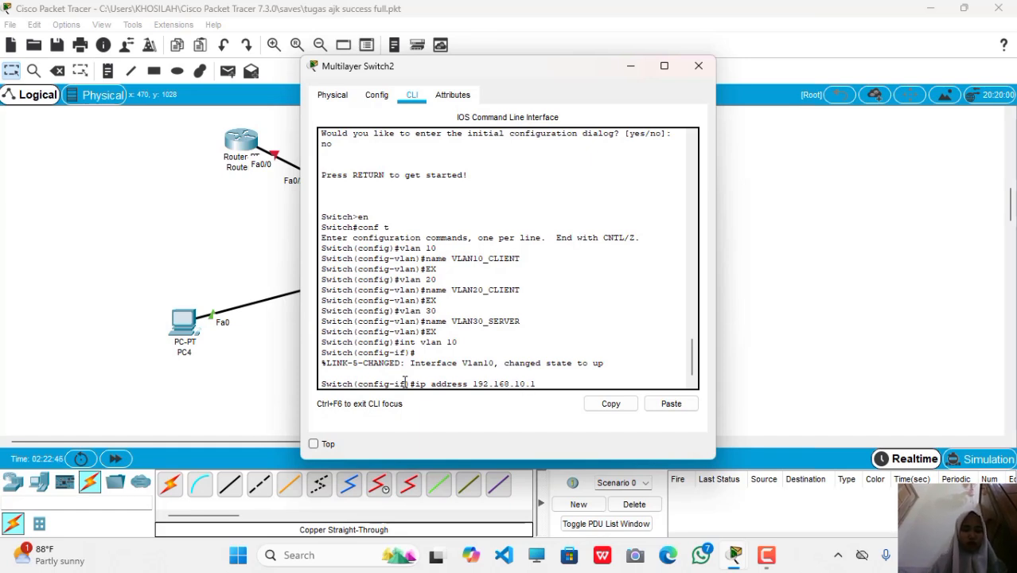
pyautogui.write(' 255.255.255')
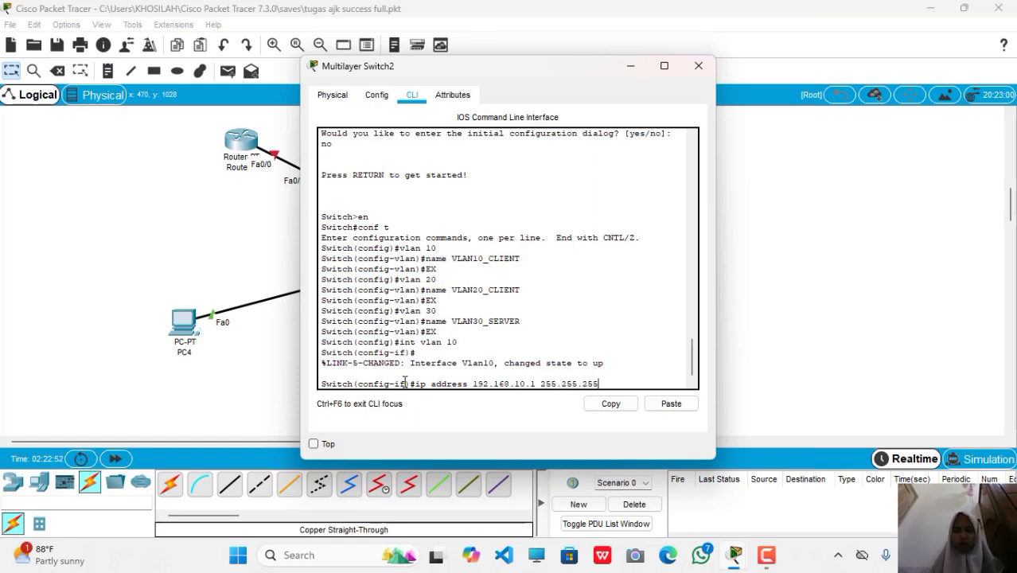
pyautogui.write('.0')
pyautogui.press('Return')
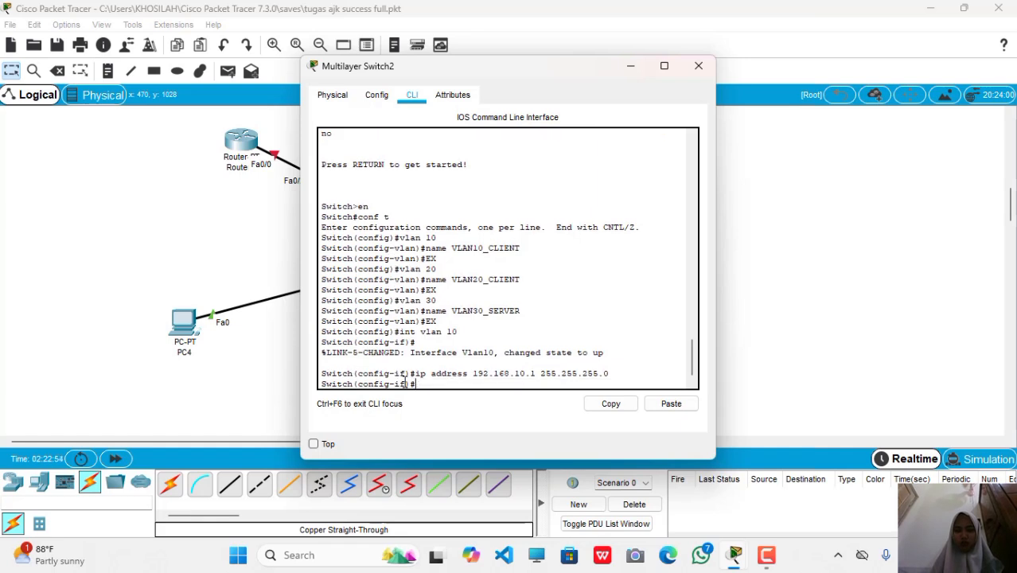
# Enable the VLAN 10 interface with no shutdown and return to global configuration mode.
pyautogui.write('no shut')
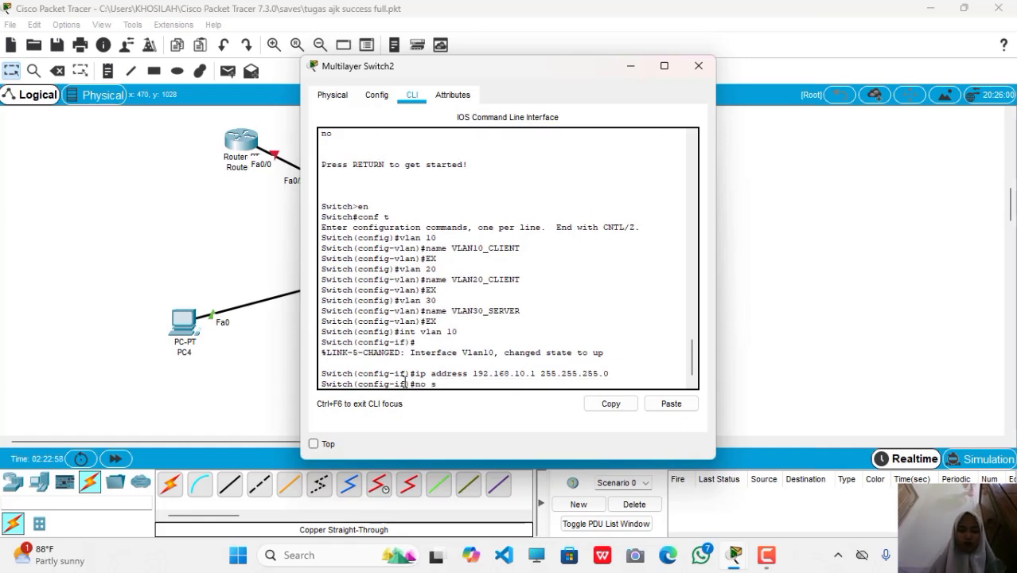
pyautogui.press('Tab')
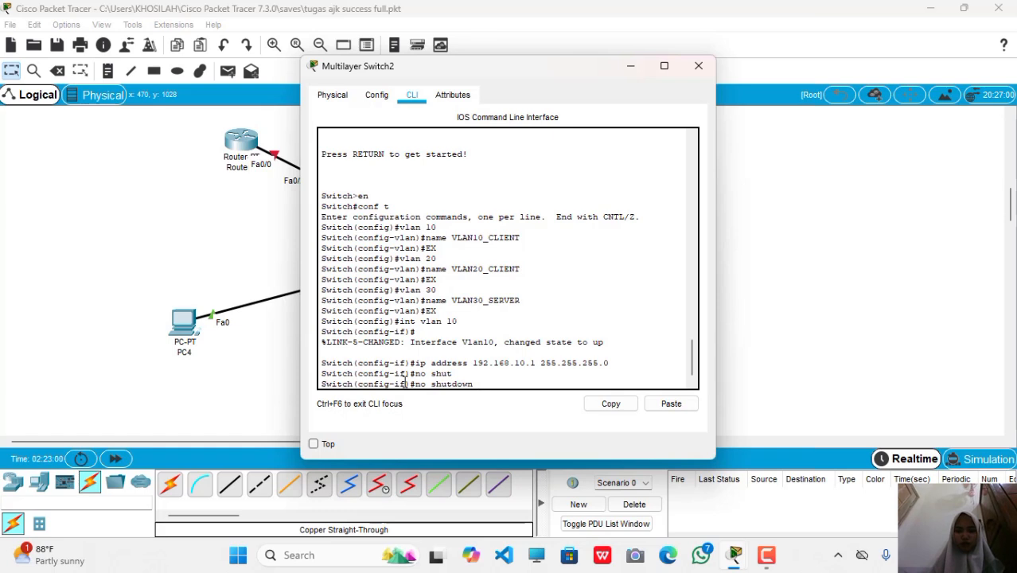
pyautogui.press('Return')
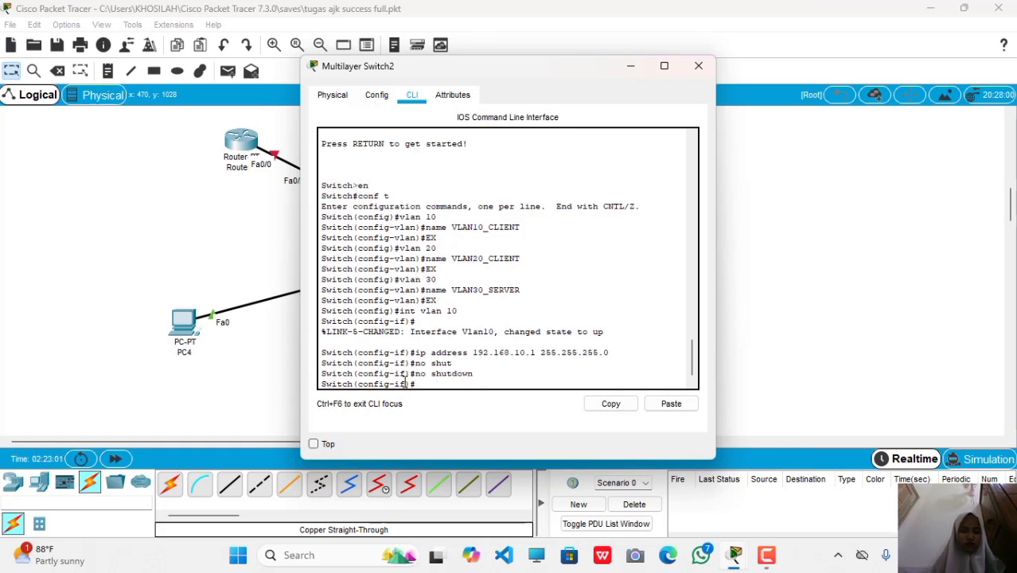
pyautogui.write('ex')
pyautogui.press('Return')
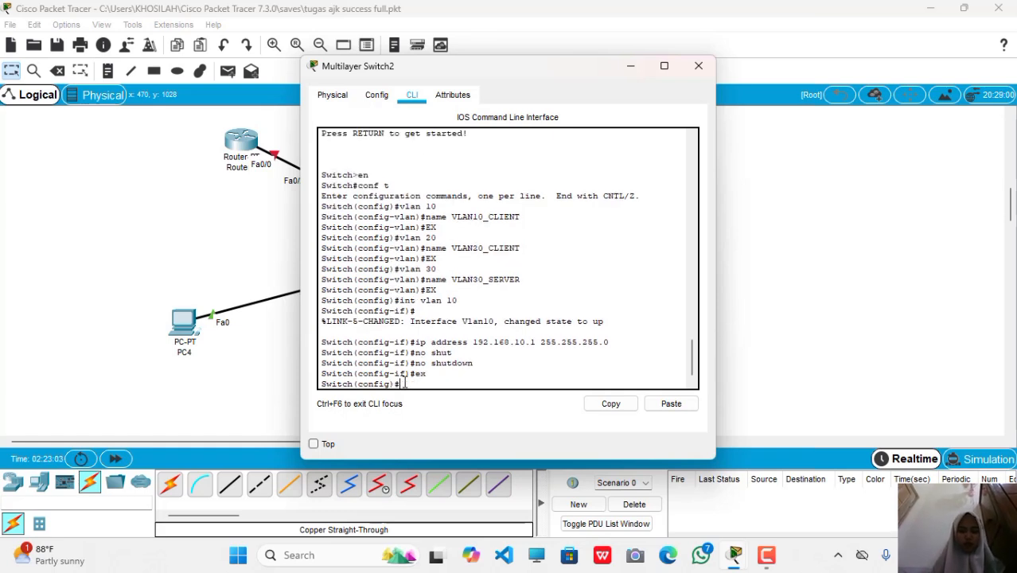
# Enter interface configuration for VLAN 20 with the command int vlan 20.
pyautogui.press('Up')
pyautogui.press('Up')
pyautogui.press('Up')
pyautogui.press('Up')
pyautogui.press('Up')
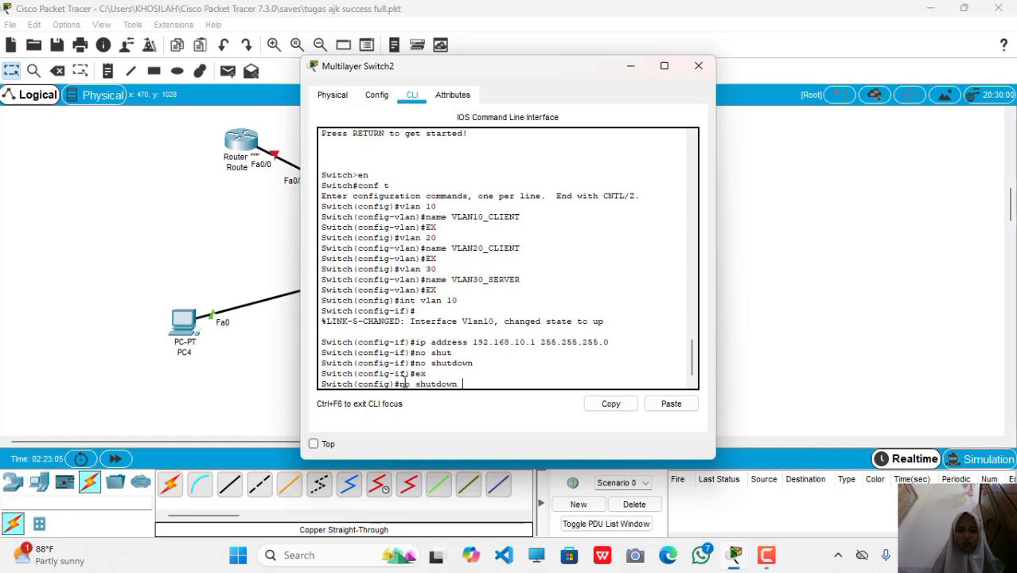
pyautogui.press('BackSpace')
pyautogui.press('BackSpace')
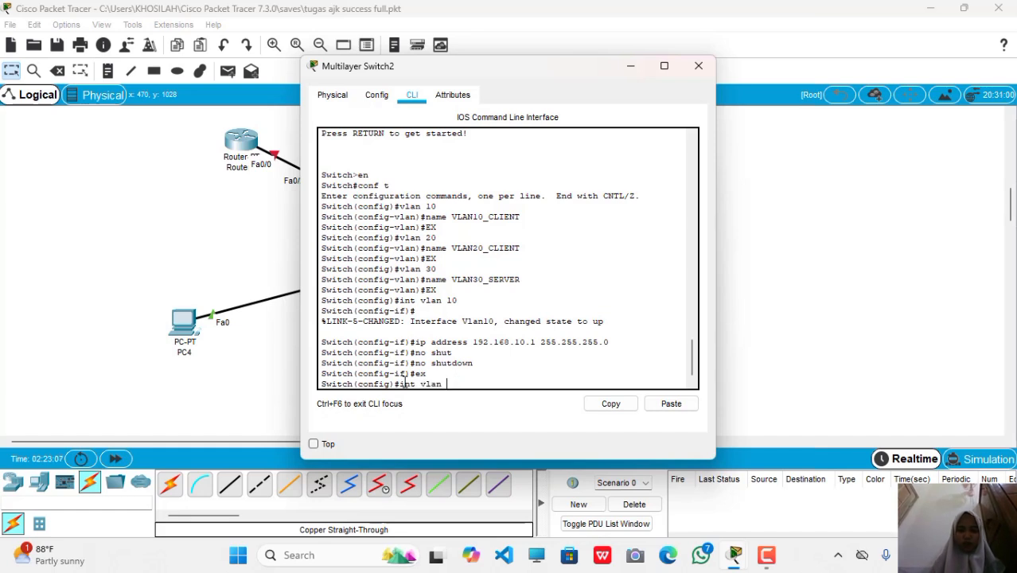
pyautogui.write('20')
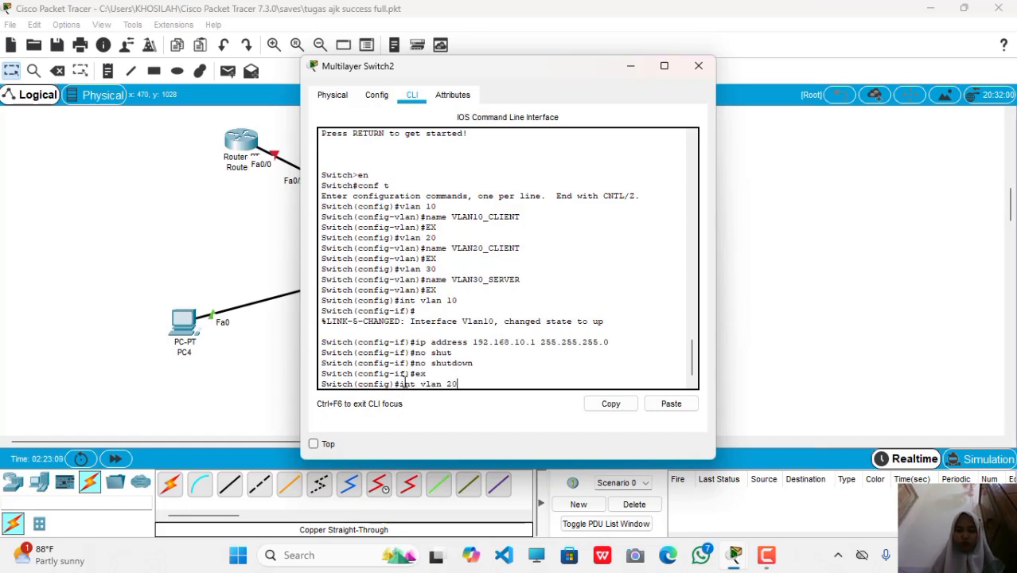
pyautogui.press('Return')
pyautogui.press('Return')
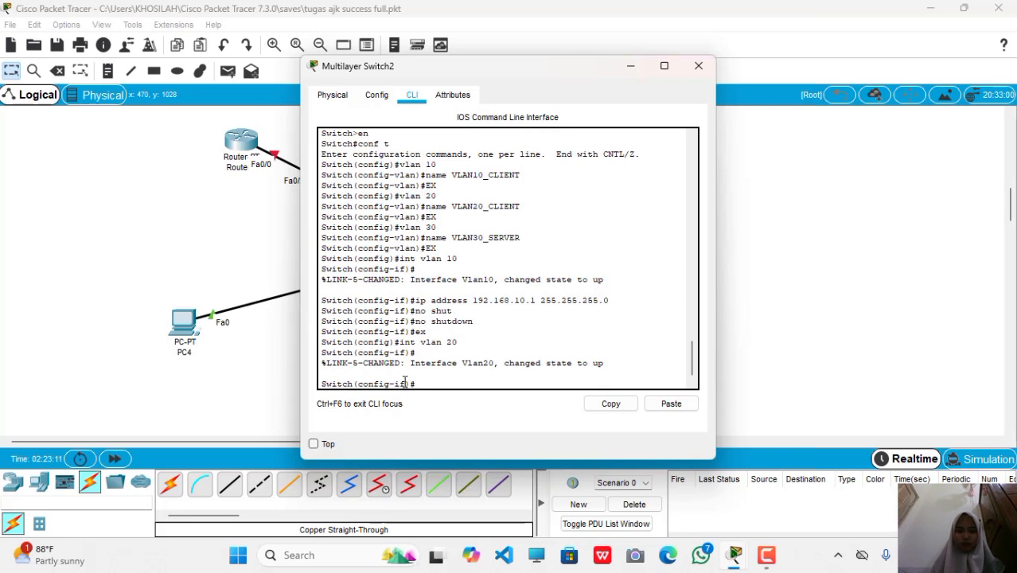
# Assign IP address 192.168.20.1 with subnet mask 255.255.255.0 to the VLAN 20 interface.
pyautogui.press('Up')
pyautogui.press('Up')
pyautogui.press('Up')
pyautogui.press('Up')
pyautogui.press('Up')
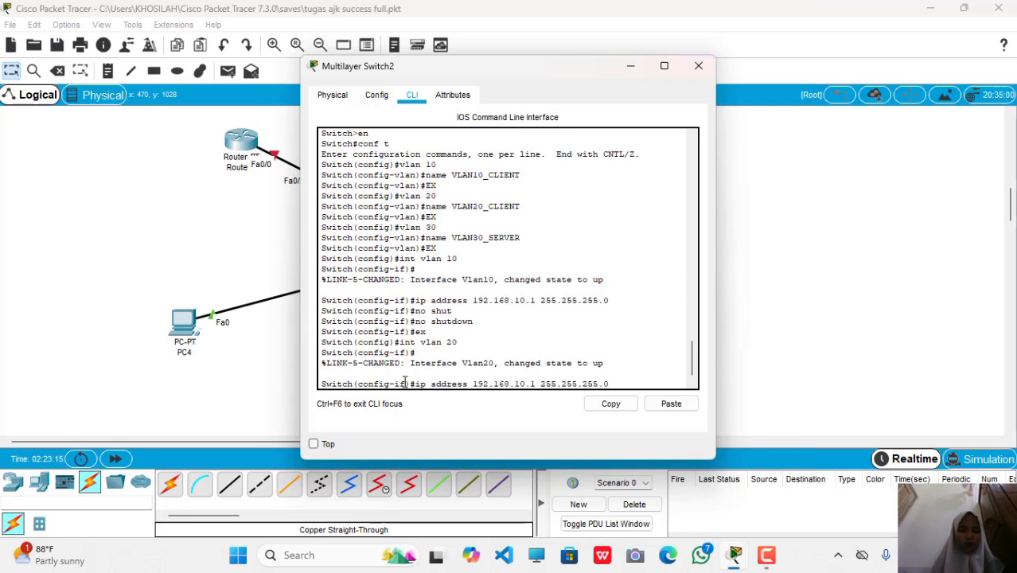
pyautogui.press('Left')
pyautogui.press('Left')
pyautogui.press('Left')
pyautogui.press('Left')
pyautogui.press('Left')
pyautogui.press('Left')
pyautogui.press('Left')
pyautogui.press('Left')
pyautogui.press('Left')
pyautogui.press('Left')
pyautogui.press('Left')
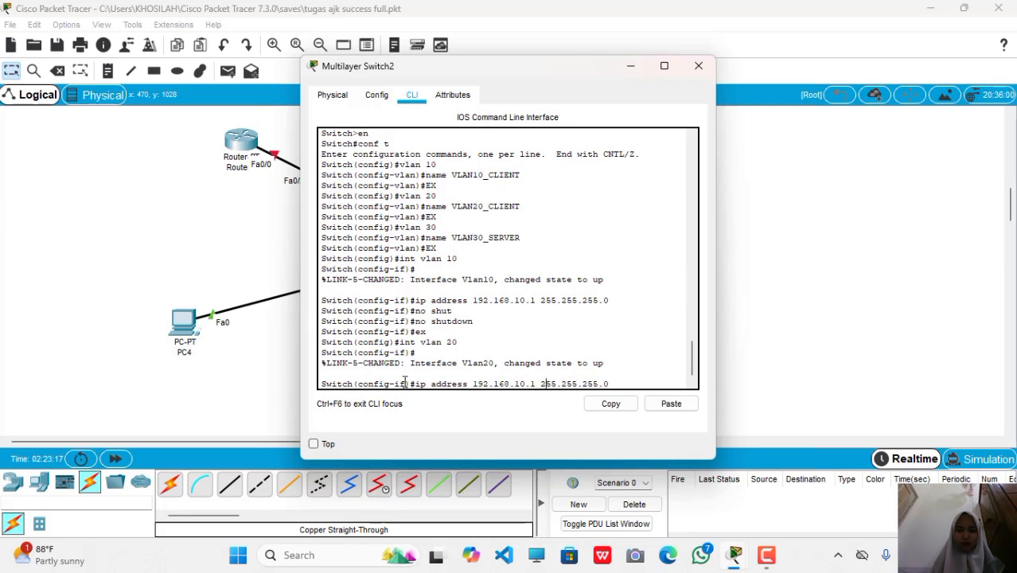
pyautogui.press('Left')
pyautogui.press('Left')
pyautogui.press('Left')
pyautogui.press('Left')
pyautogui.press('BackSpace')
pyautogui.press('BackSpace')
pyautogui.write('20')
pyautogui.press('Return')
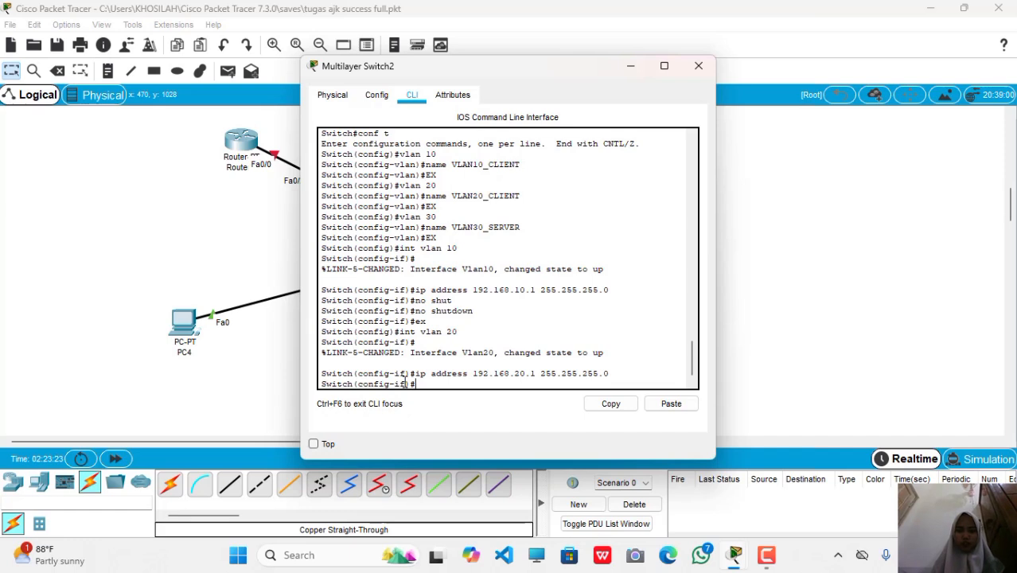
# Enable the VLAN 20 interface with no shutdown and return to global configuration mode.
pyautogui.write('no shu')
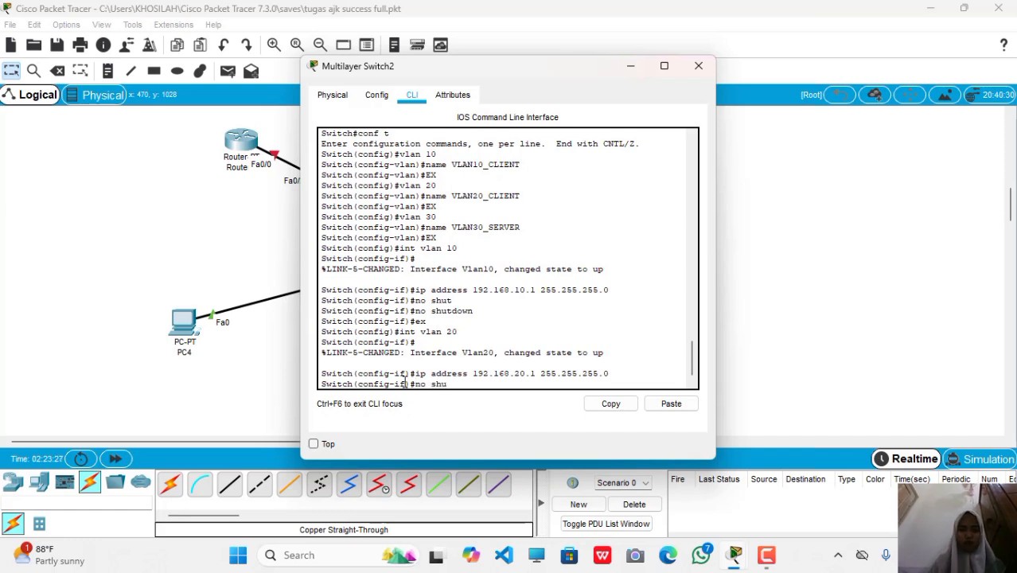
pyautogui.press('Tab')
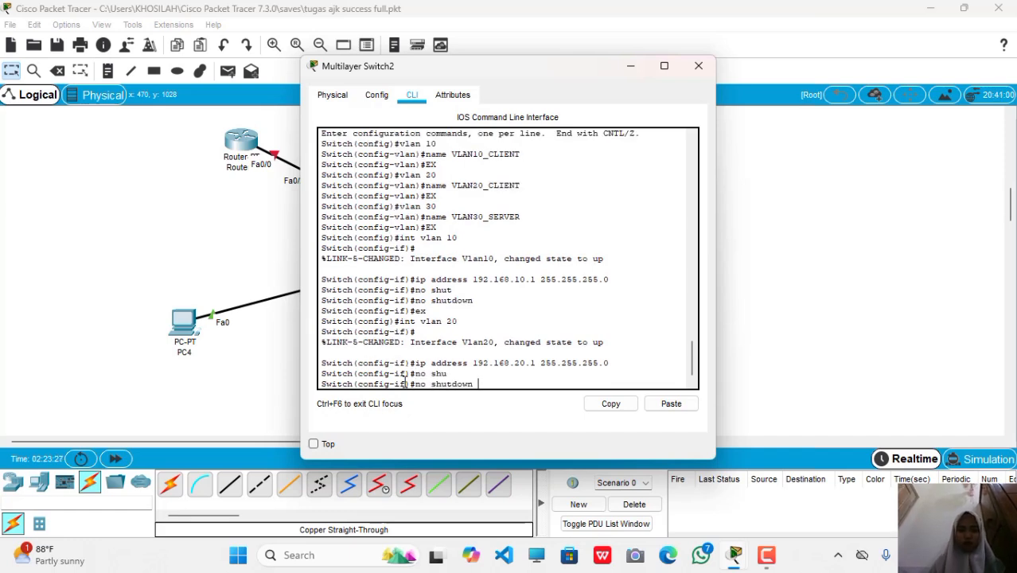
pyautogui.press('Return')
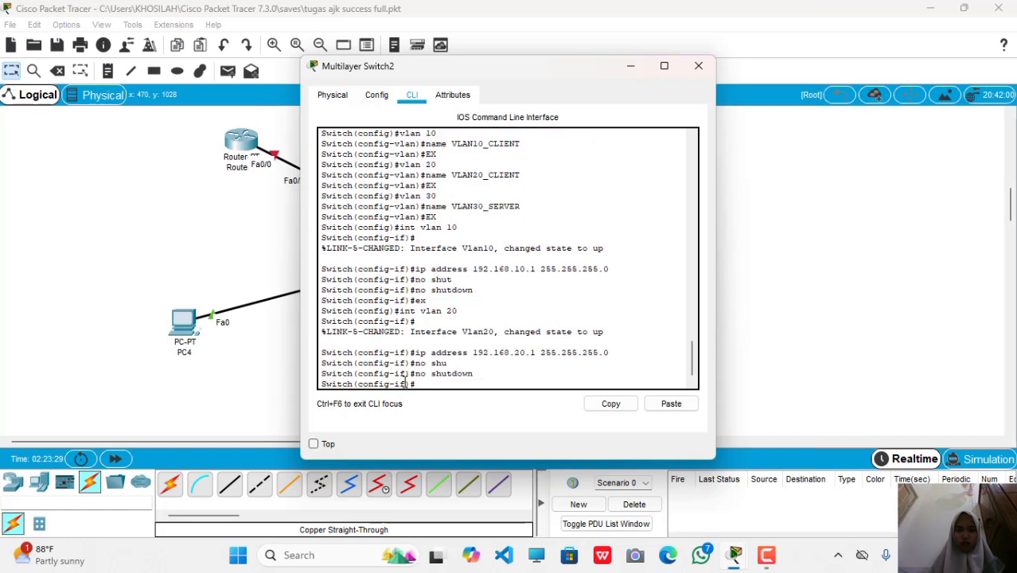
pyautogui.write('ex')
pyautogui.press('Return')
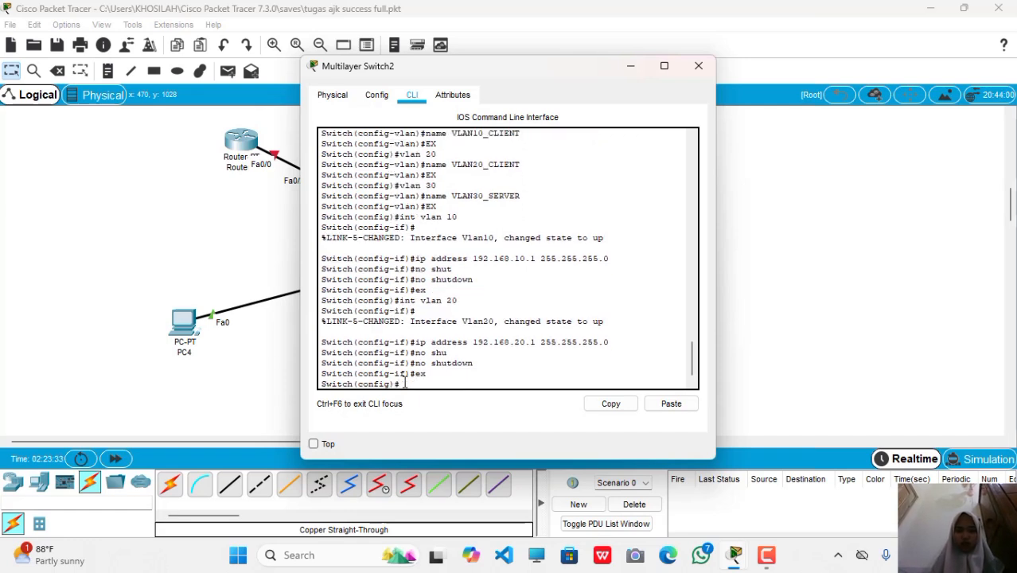
# Enter interface configuration for VLAN 30 with the command int vlan 30.
pyautogui.press('Up')
pyautogui.press('Up')
pyautogui.press('Up')
pyautogui.press('Up')
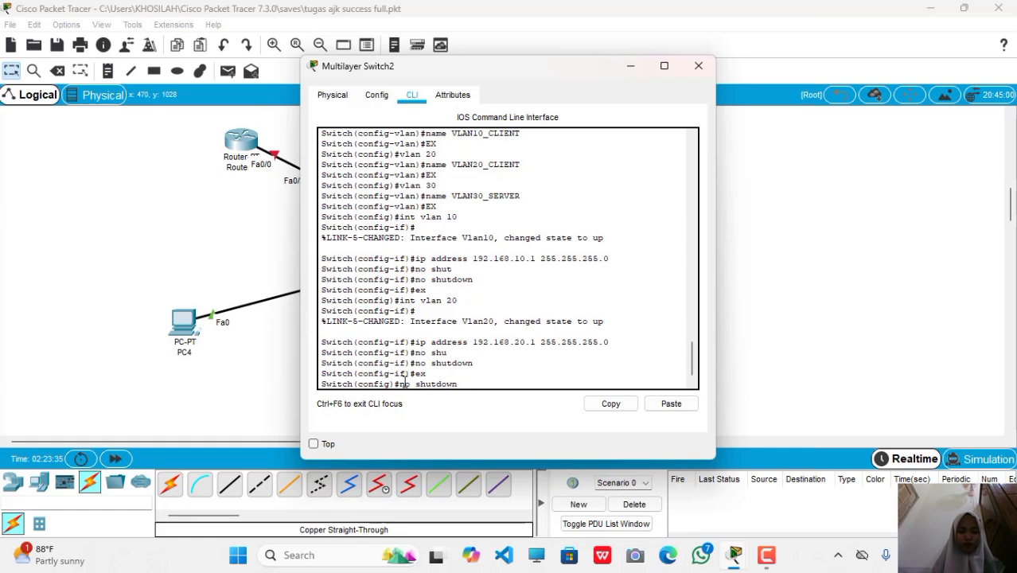
pyautogui.press('Up')
pyautogui.press('Up')
pyautogui.press('Up')
pyautogui.press('Up')
pyautogui.press('Up')
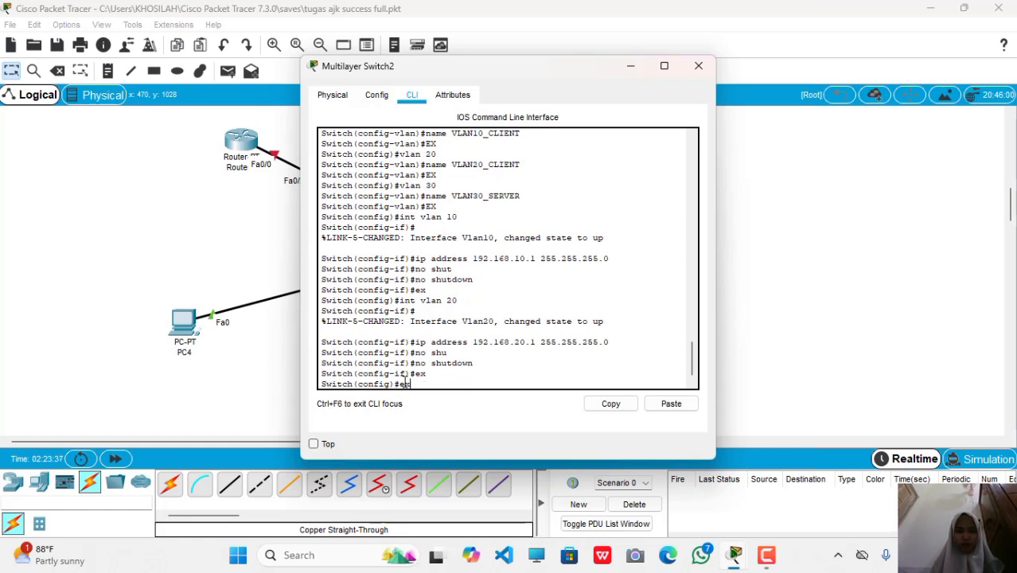
pyautogui.press('Up')
pyautogui.press('Down')
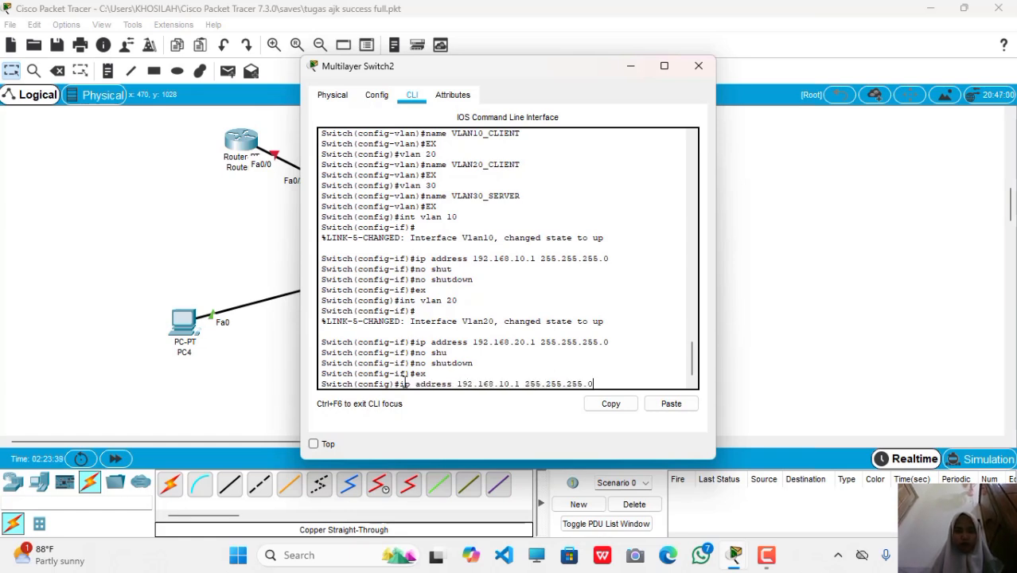
pyautogui.press('Up')
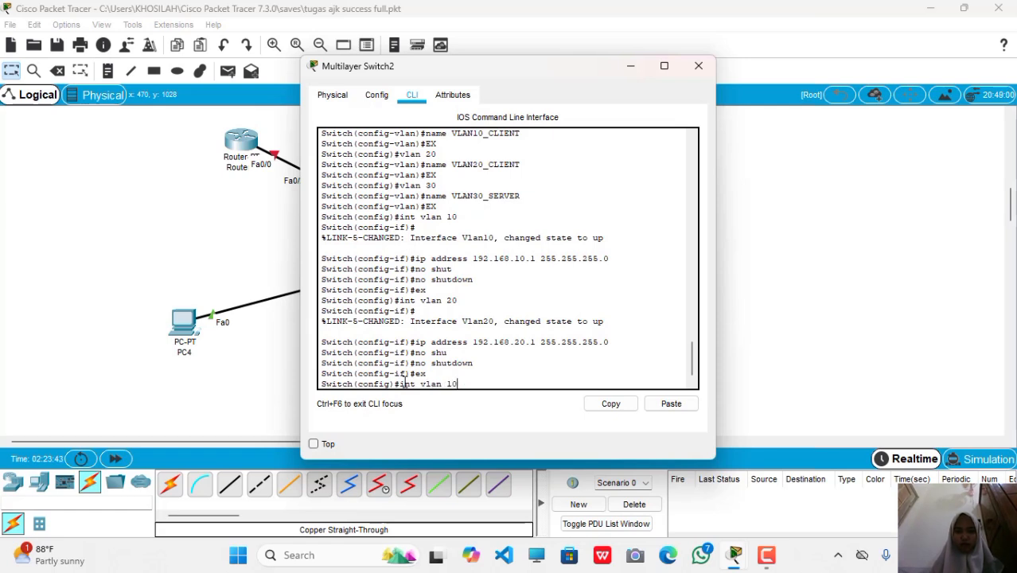
pyautogui.press('BackSpace')
pyautogui.press('BackSpace')
pyautogui.write('2')
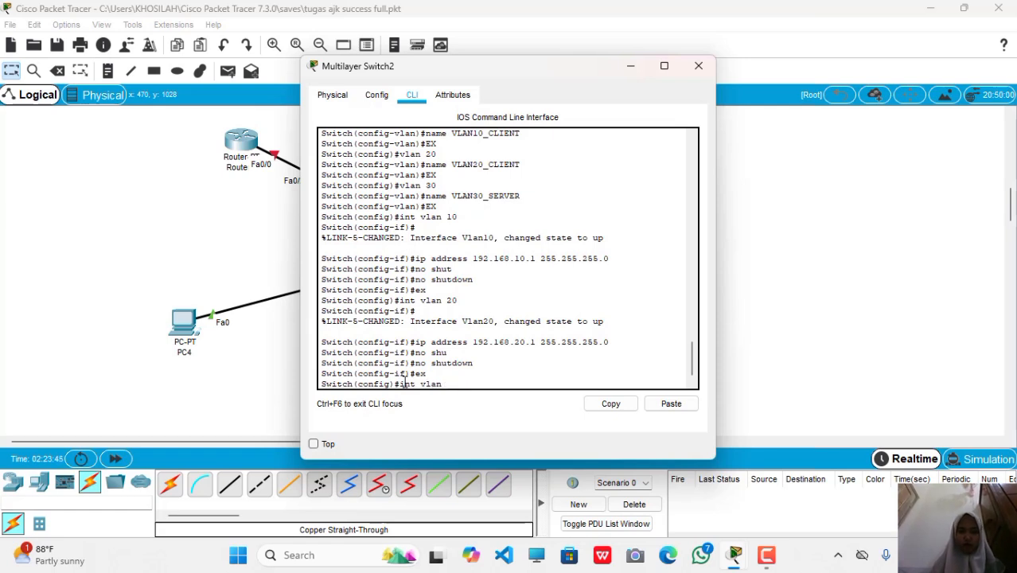
pyautogui.press('BackSpace')
pyautogui.write('30')
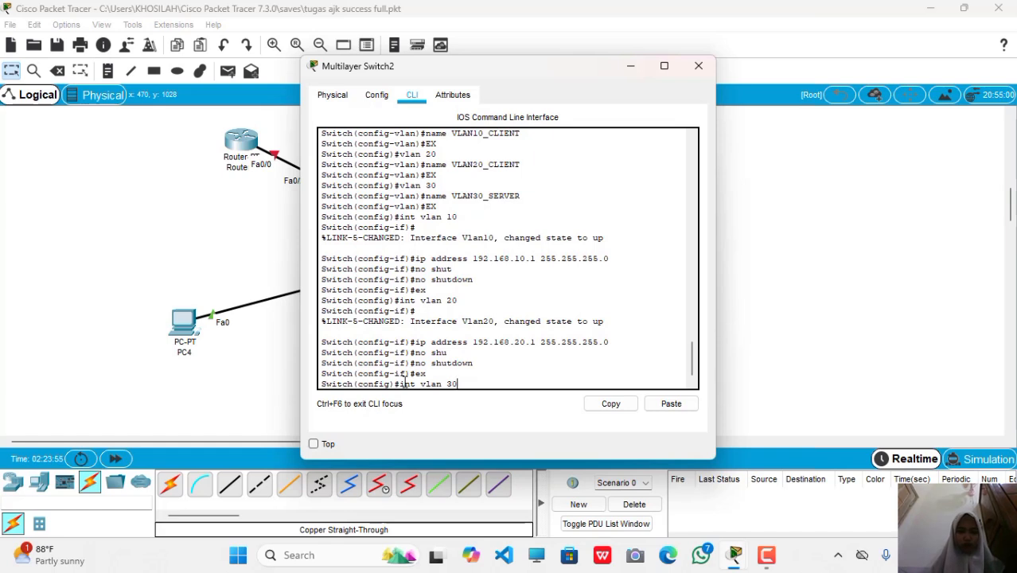
pyautogui.press('Return')
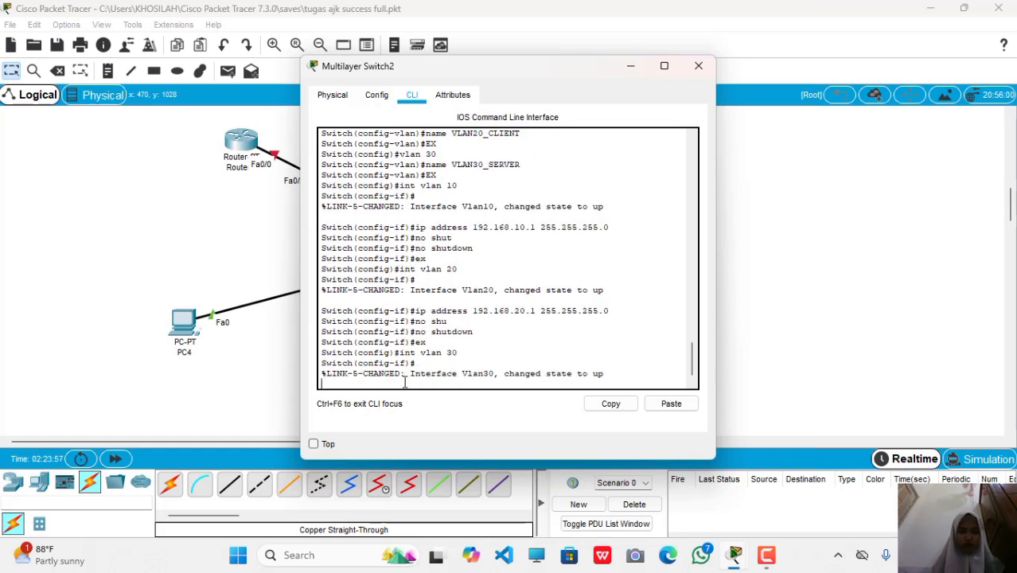
pyautogui.press('Return')
# Assign IP address 192.168.30.1 with subnet mask 255.255.255.0 to the VLAN 30 interface.
pyautogui.press('Up')
pyautogui.press('Up')
pyautogui.press('Up')
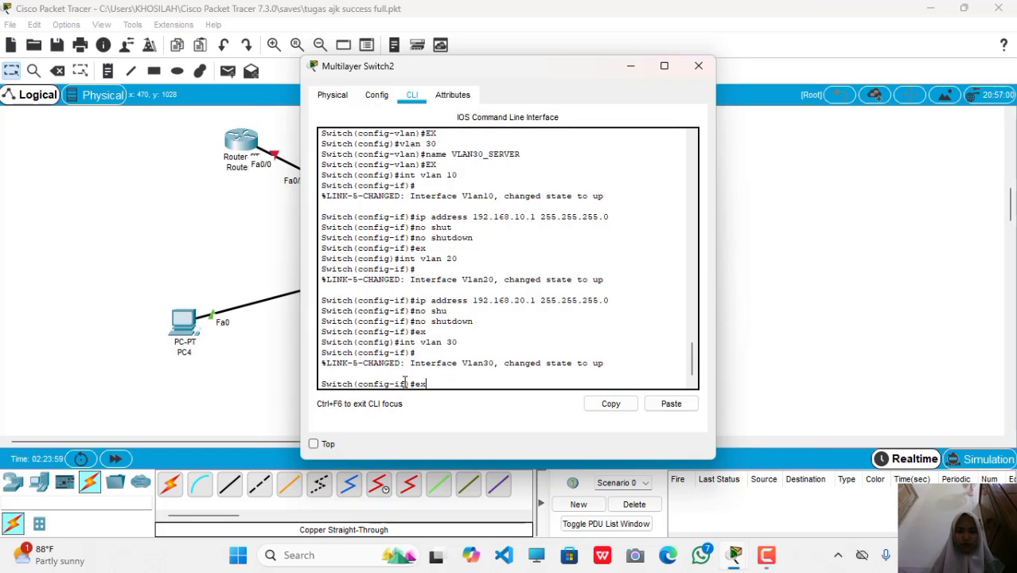
pyautogui.press('Up')
pyautogui.press('Up')
pyautogui.press('Left')
pyautogui.press('Left')
pyautogui.press('Left')
pyautogui.press('Left')
pyautogui.press('Left')
pyautogui.press('Left')
pyautogui.press('Left')
pyautogui.press('Left')
pyautogui.press('Left')
pyautogui.press('Left')
pyautogui.press('Left')
pyautogui.press('Left')
pyautogui.press('Left')
pyautogui.press('BackSpace')
pyautogui.write('3')
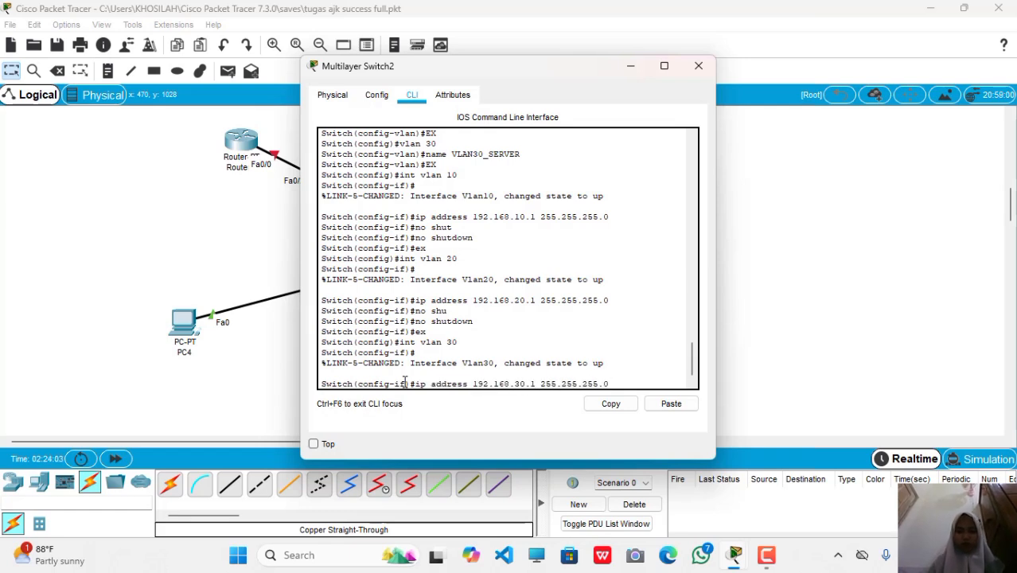
pyautogui.press('Return')
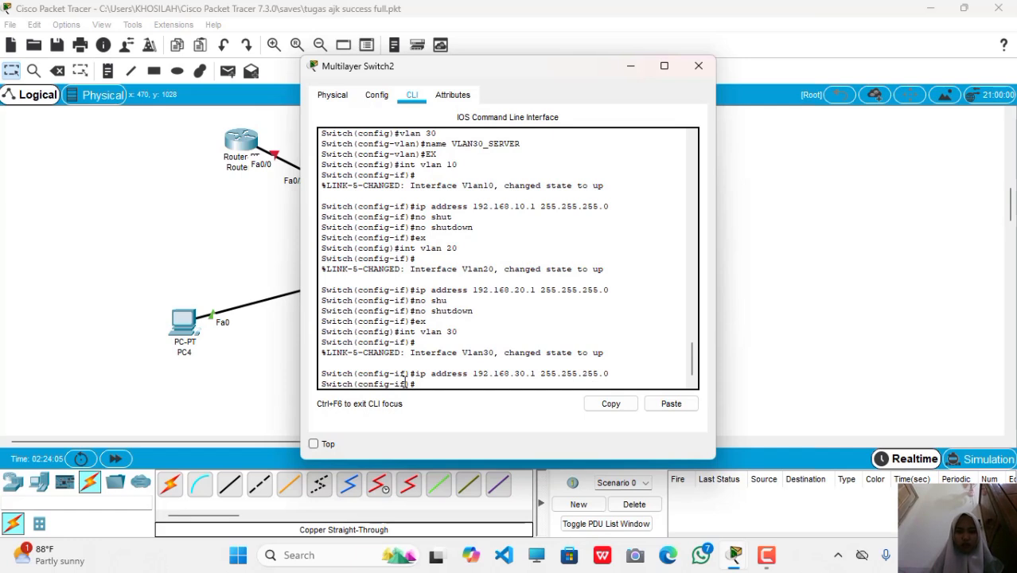
# Enable the VLAN 30 interface with the no shutdown command.
pyautogui.write('np shut')
pyautogui.press('Return')
pyautogui.press('Up')
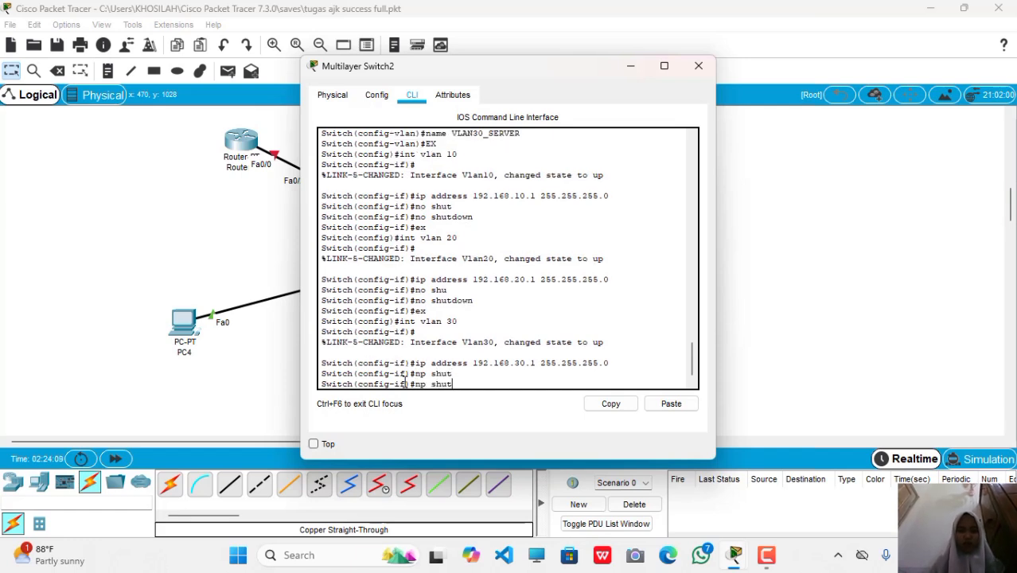
pyautogui.write('down')
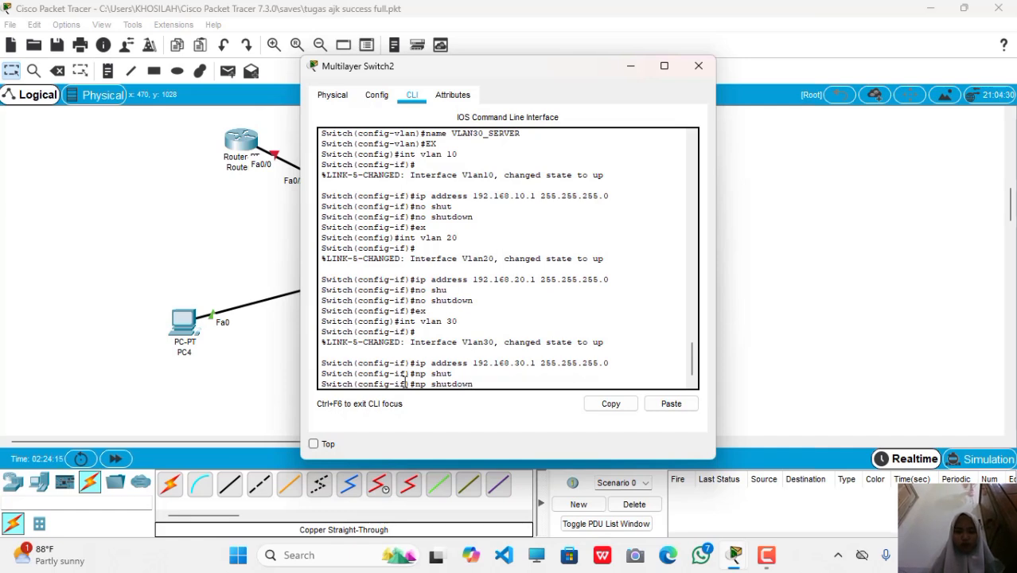
pyautogui.press('Return')
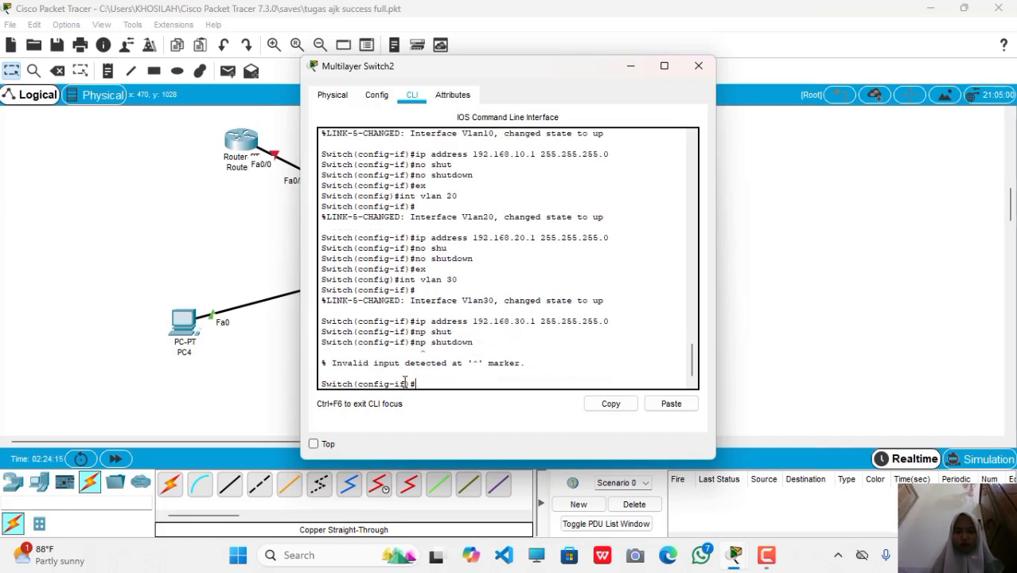
pyautogui.press('Up')
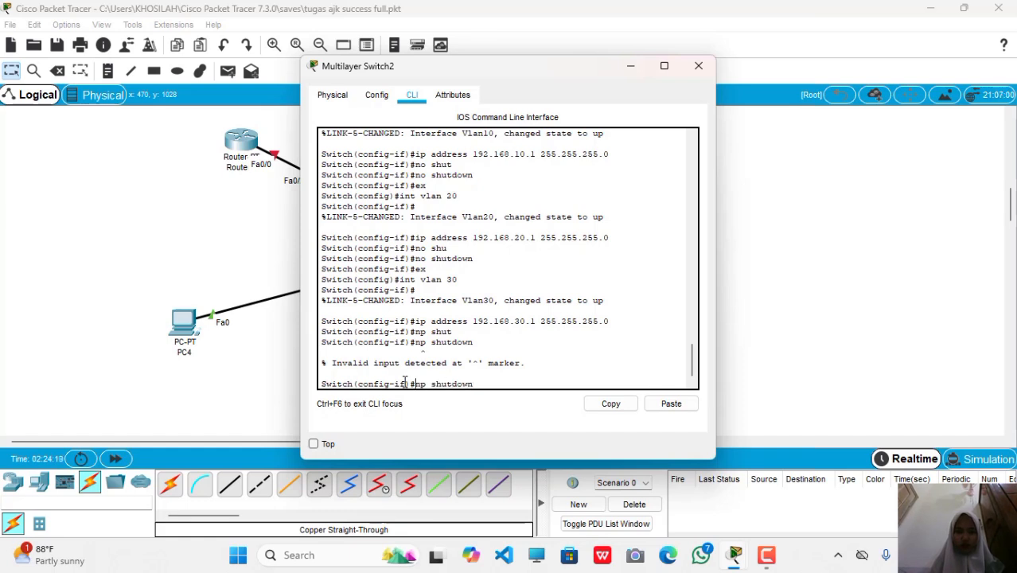
pyautogui.press('BackSpace')
pyautogui.write('o')
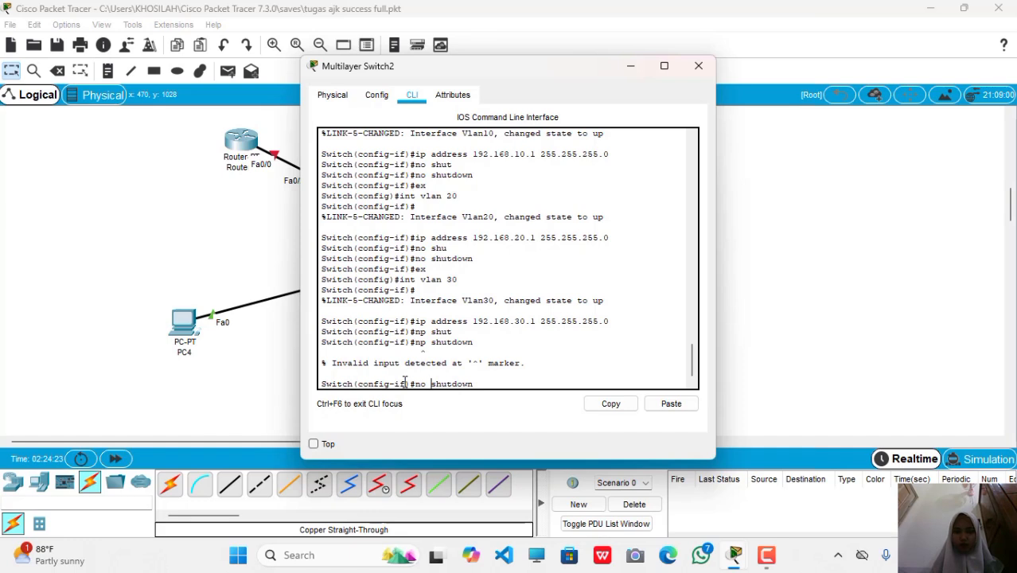
pyautogui.press('Return')
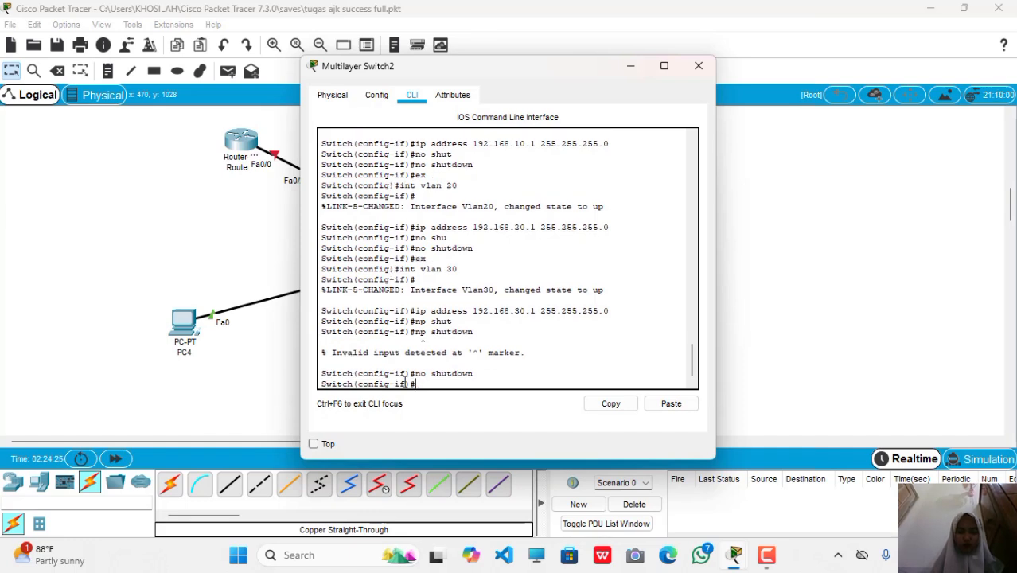
# Exit interface and global configuration modes to return to the privileged EXEC prompt.
pyautogui.write('ex')
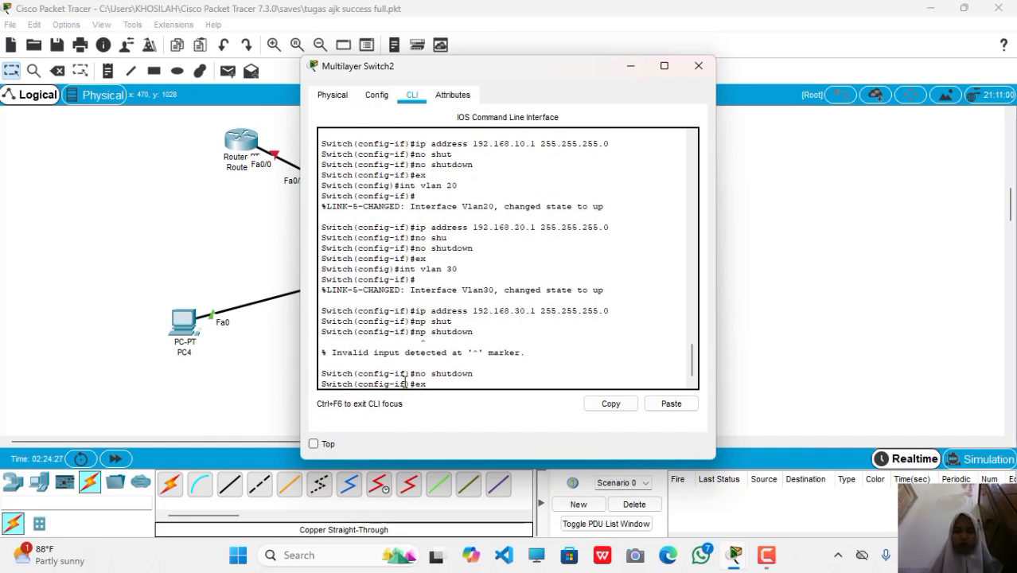
pyautogui.press('Return')
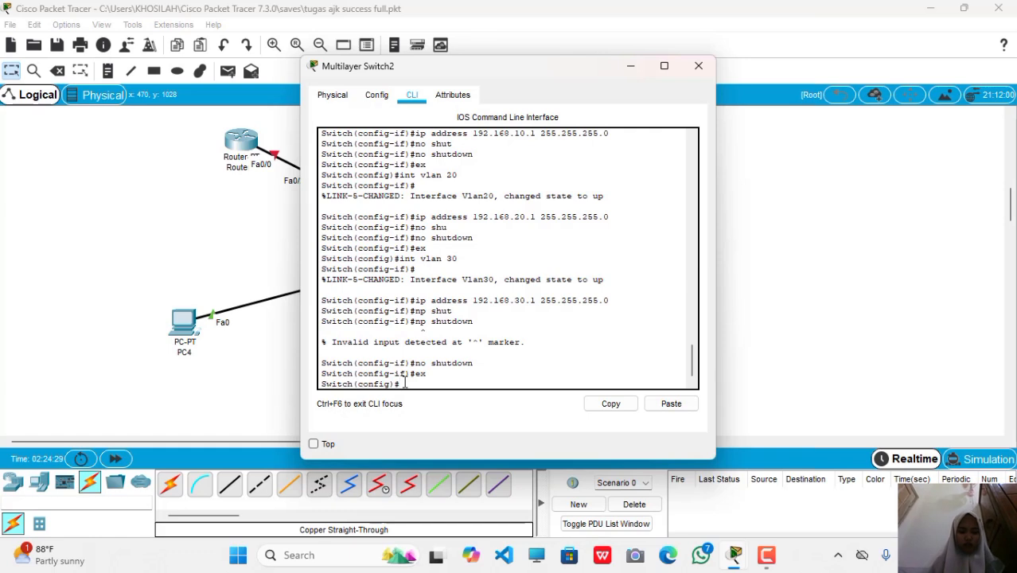
pyautogui.write('ex')
pyautogui.press('Return')
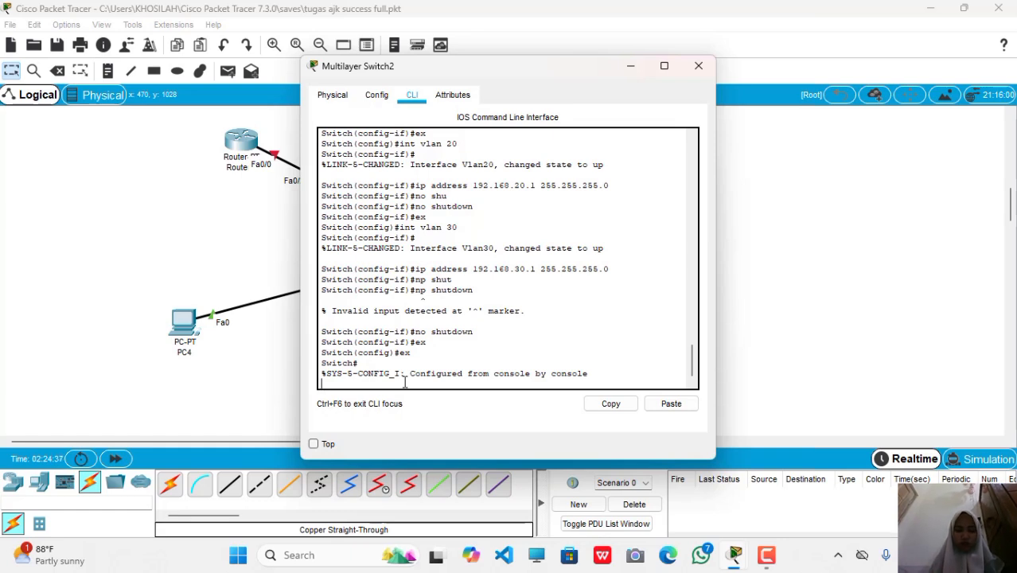
pyautogui.press('Return')
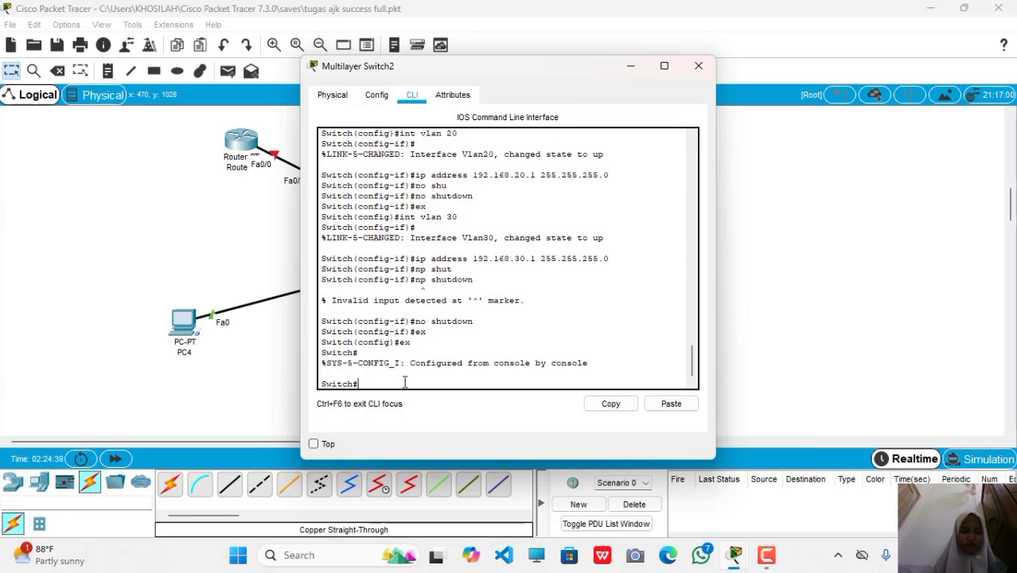
# Display the multilayer switch's interface summary with the command show ip interface brief.
pyautogui.write('ip')
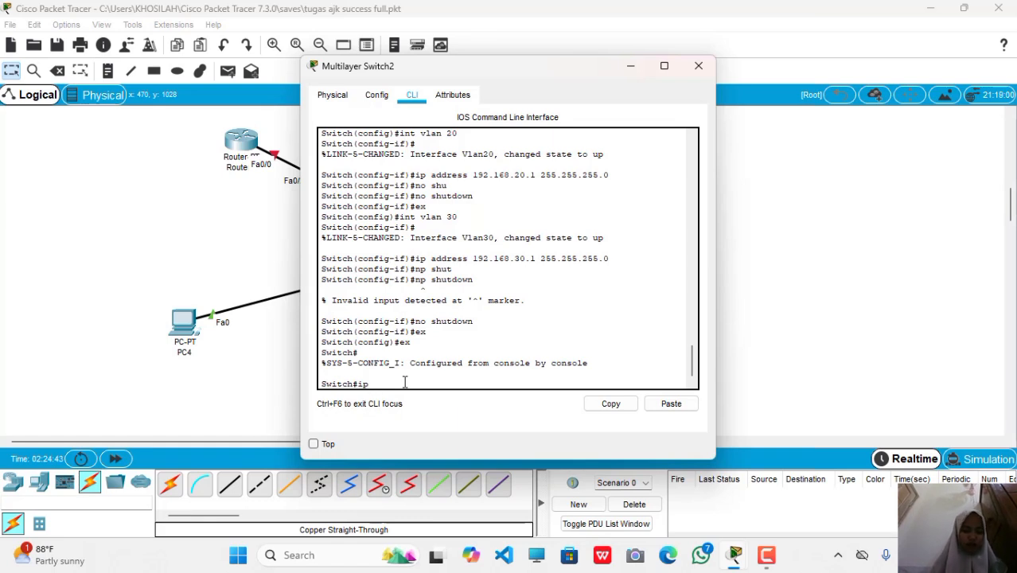
pyautogui.write(' I')
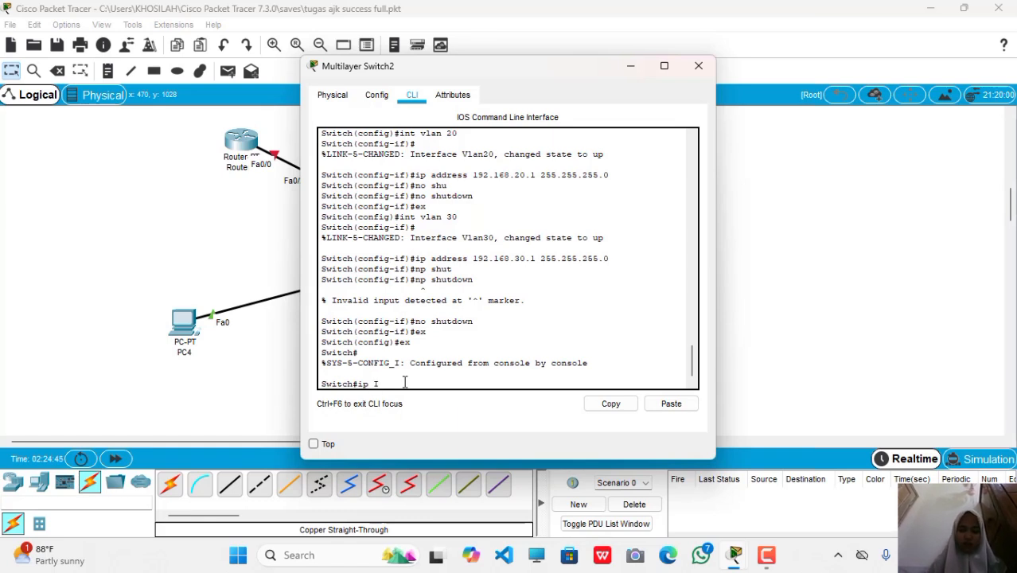
pyautogui.write('nterface')
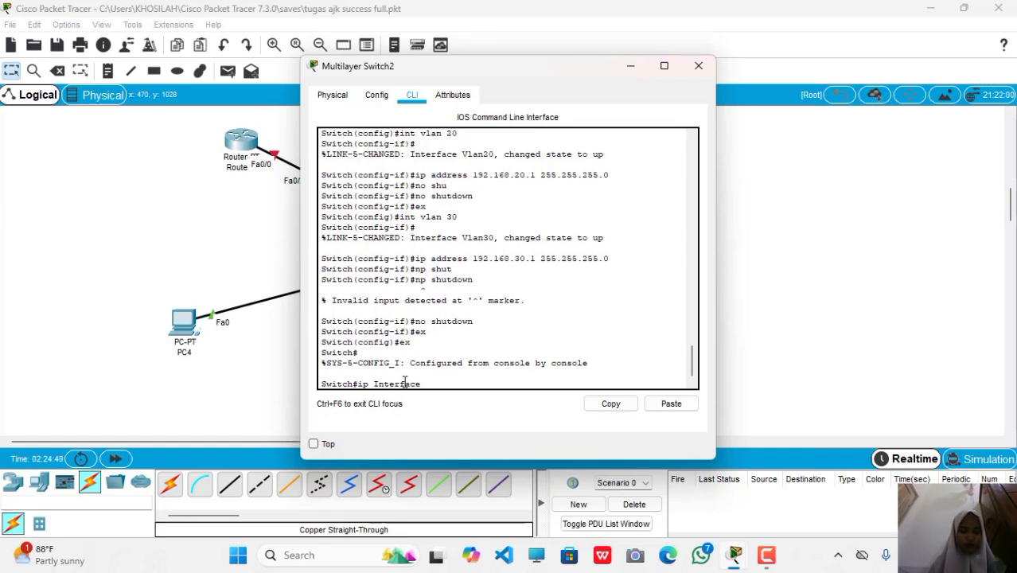
pyautogui.write(' brief')
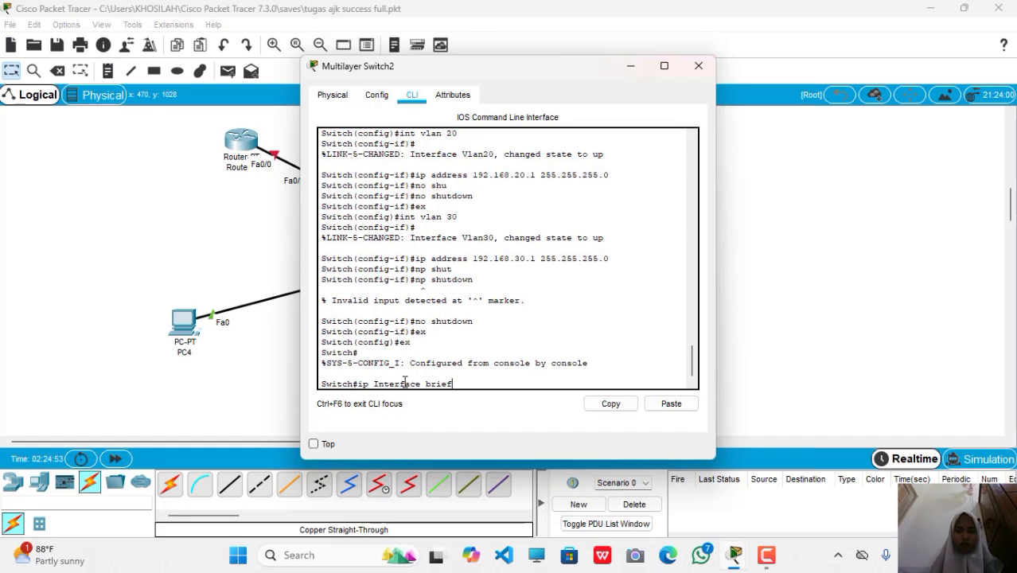
pyautogui.press('Return')
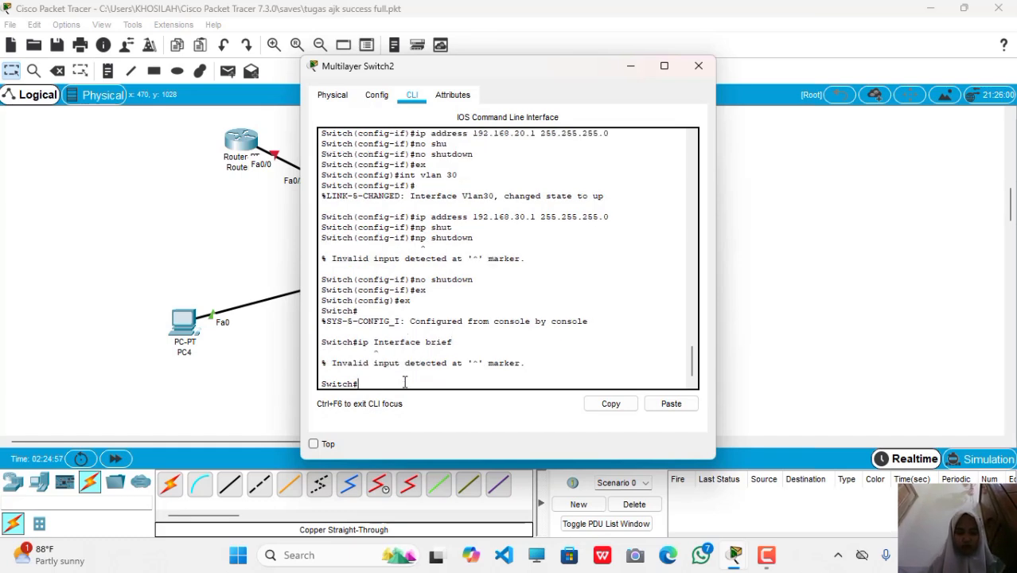
pyautogui.press('Up')
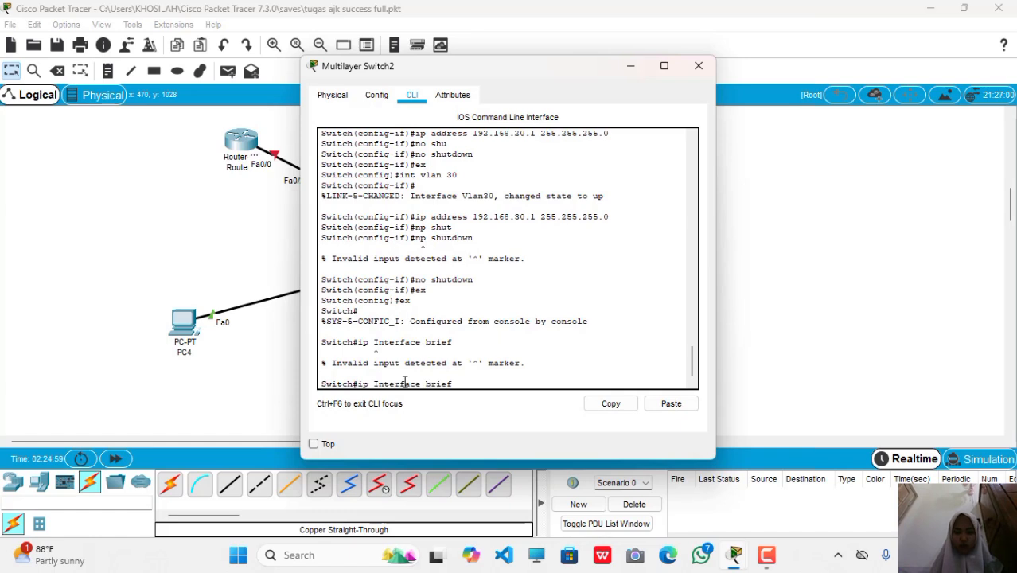
pyautogui.press('Left')
pyautogui.press('Left')
pyautogui.press('Left')
pyautogui.press('Left')
pyautogui.write('show')
pyautogui.press('Return')
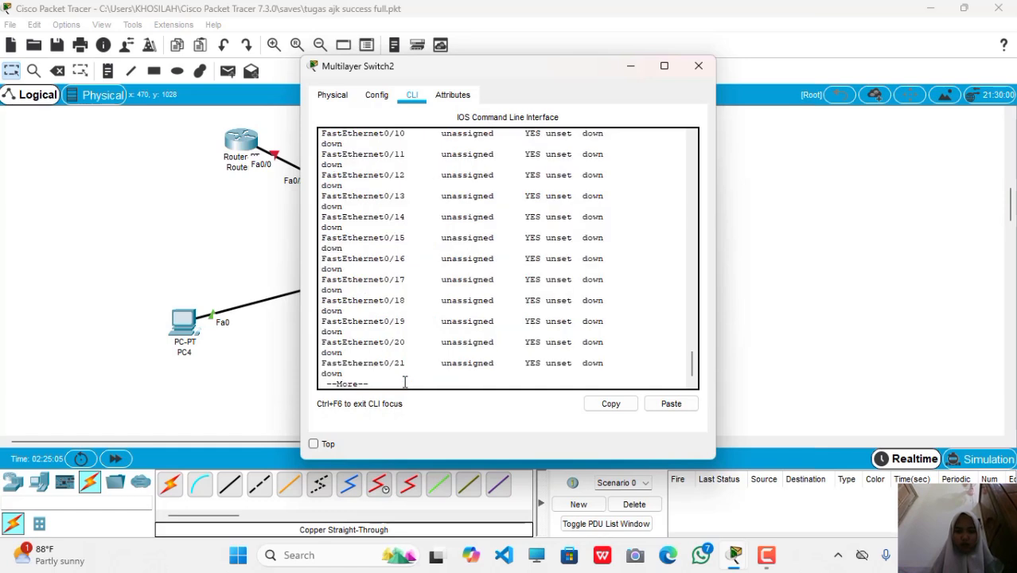
# Read the rest of the interface summary through to the addresses and status of the VLAN interfaces.
pyautogui.press('Return')
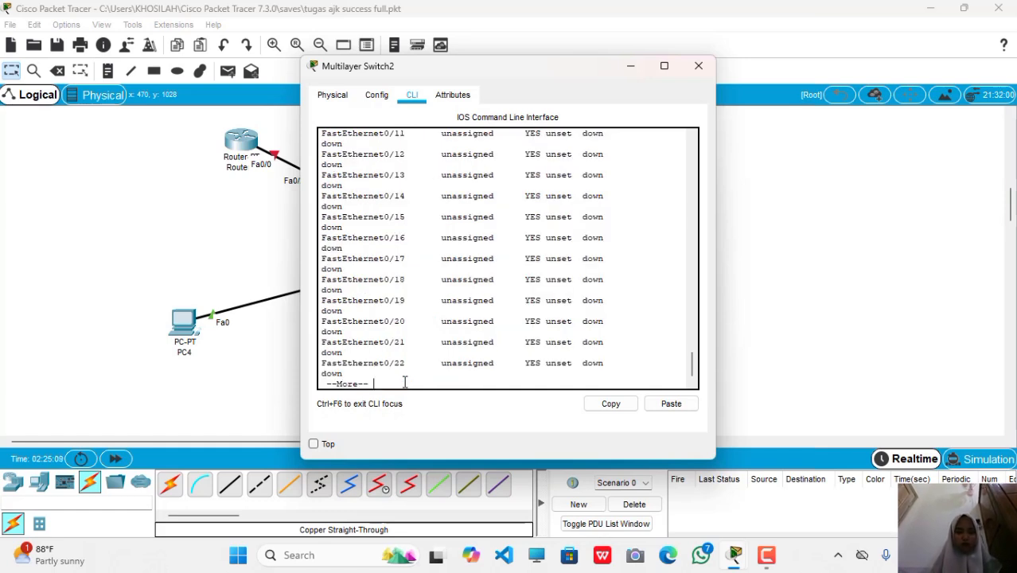
pyautogui.press('Return')
pyautogui.press('Return')
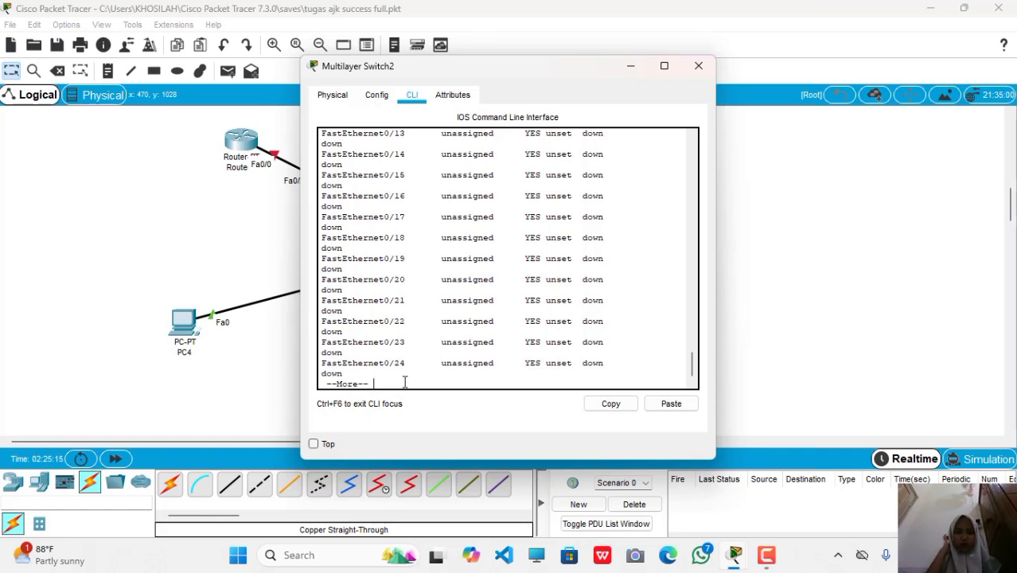
pyautogui.press('Return')
pyautogui.press('Return')
pyautogui.press('Return')
pyautogui.press('Return')
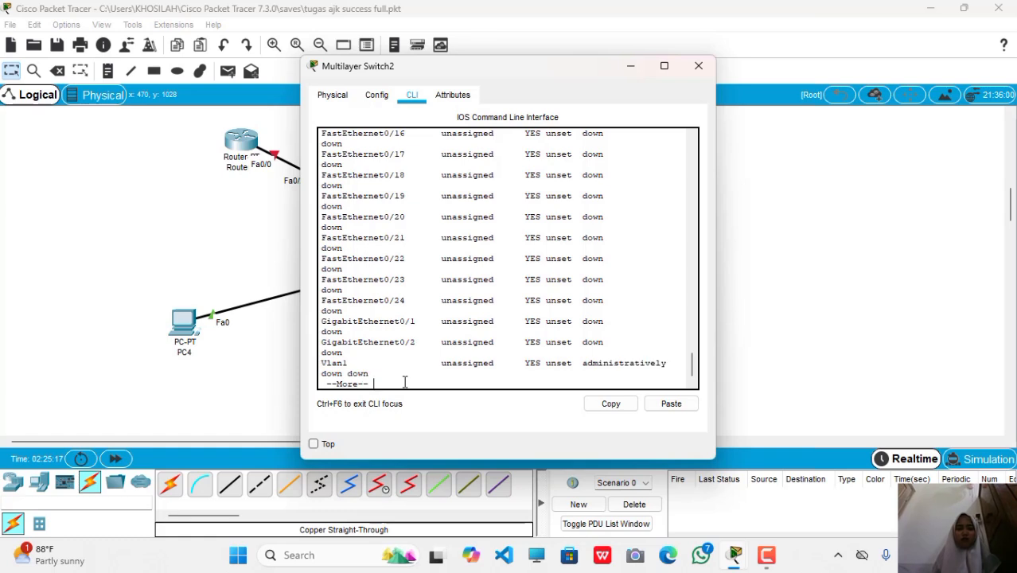
pyautogui.press('Return')
pyautogui.press('Return')
pyautogui.press('Return')
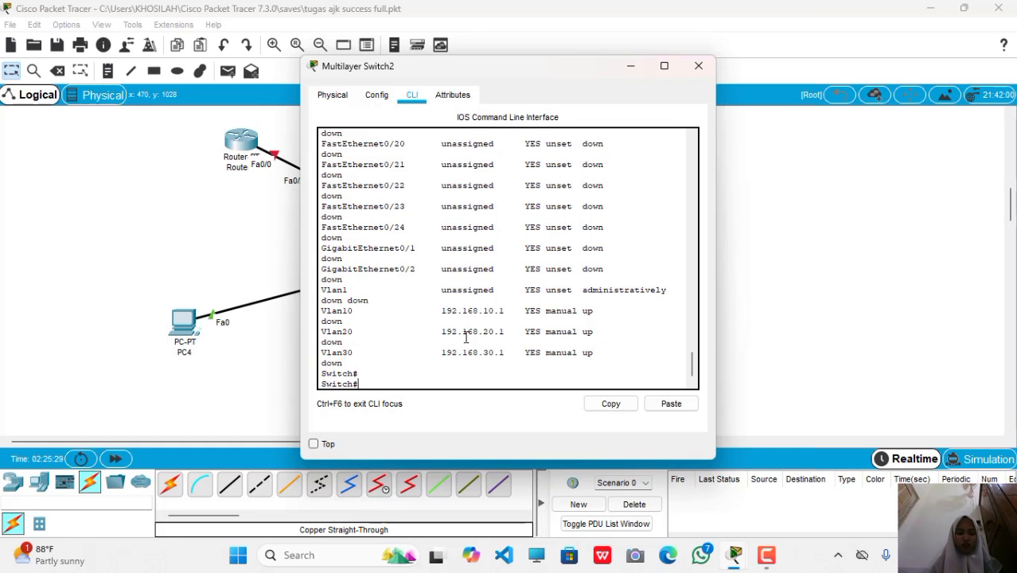
# Enter global configuration mode with conf t and open interface fa0/1 for configuration.
pyautogui.write('conf t')
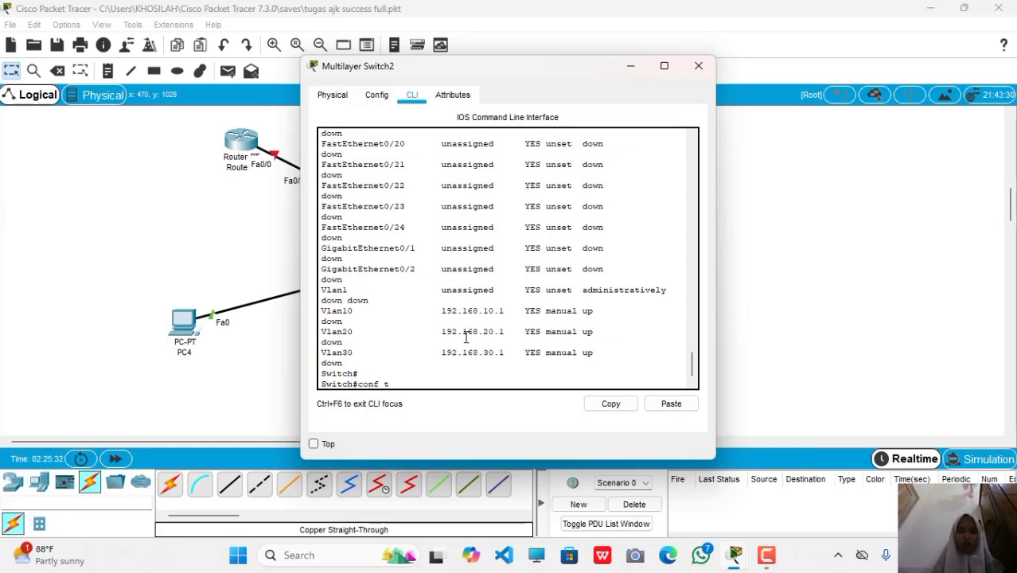
pyautogui.press('Return')
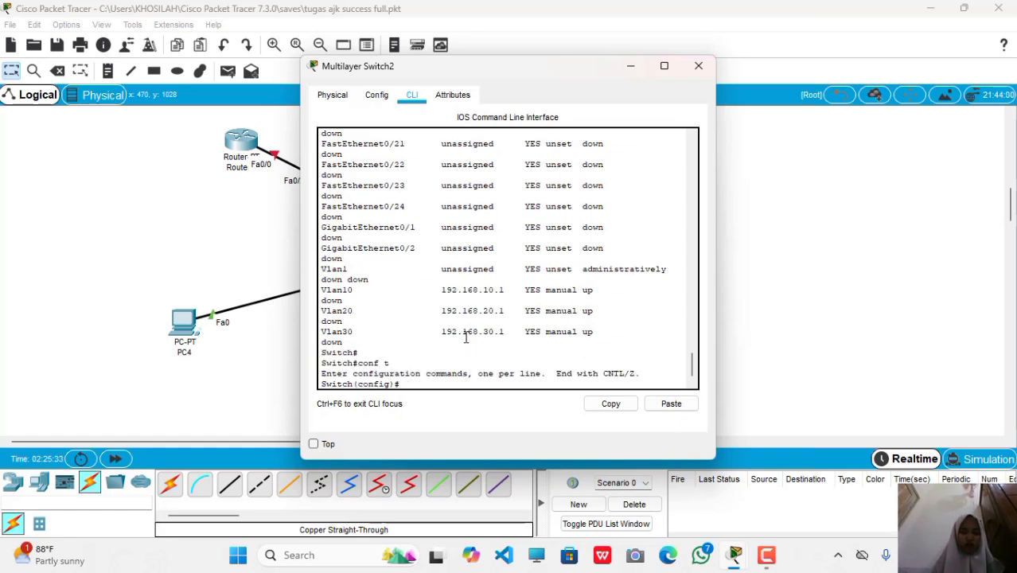
pyautogui.write('int f')
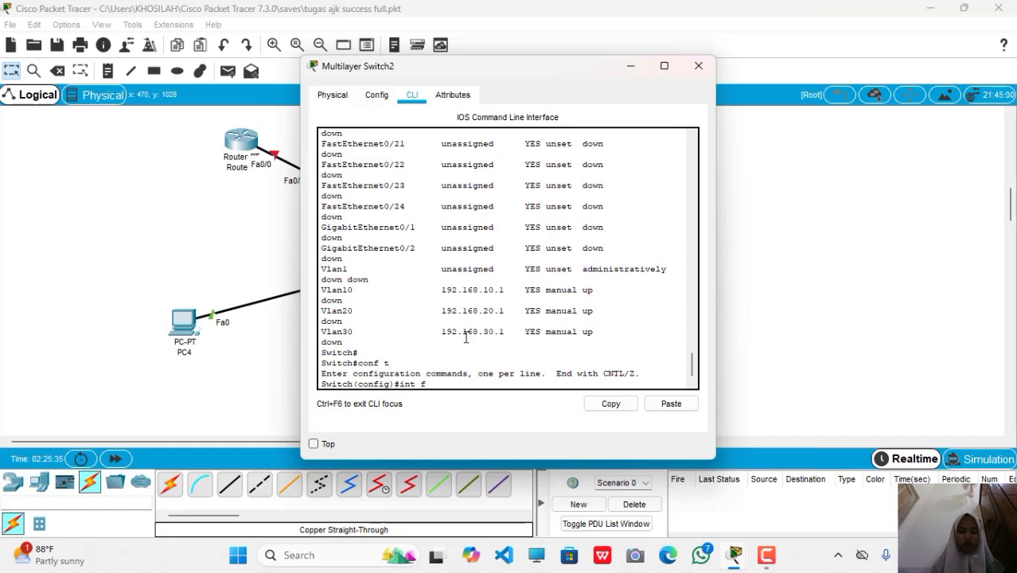
pyautogui.write('a0/1')
pyautogui.press('Return')
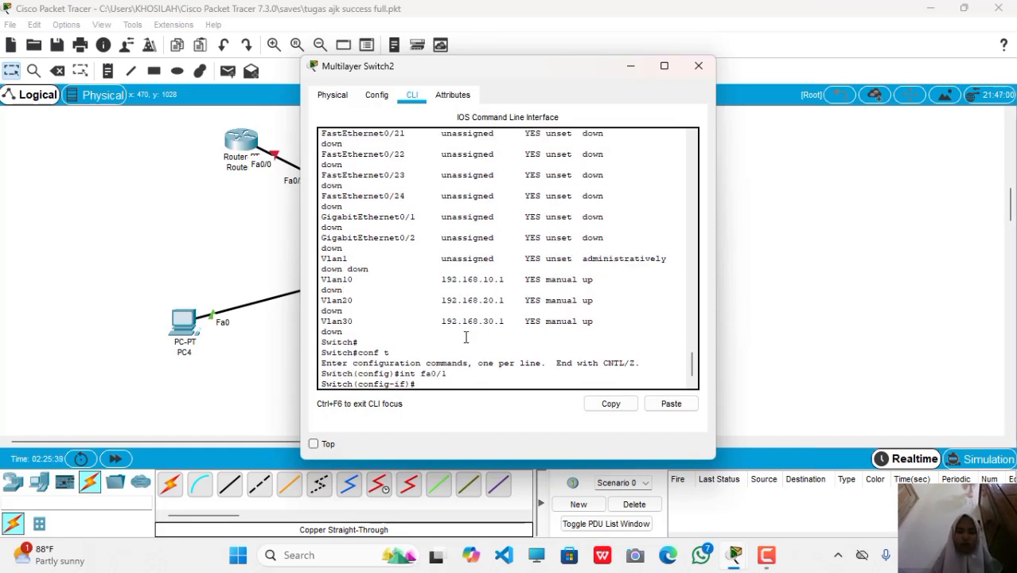
# Try to set the trunk encapsulation of interface fa0/1 to dot1q with the command switch port trunk encapsulation.
pyautogui.write('switch po')
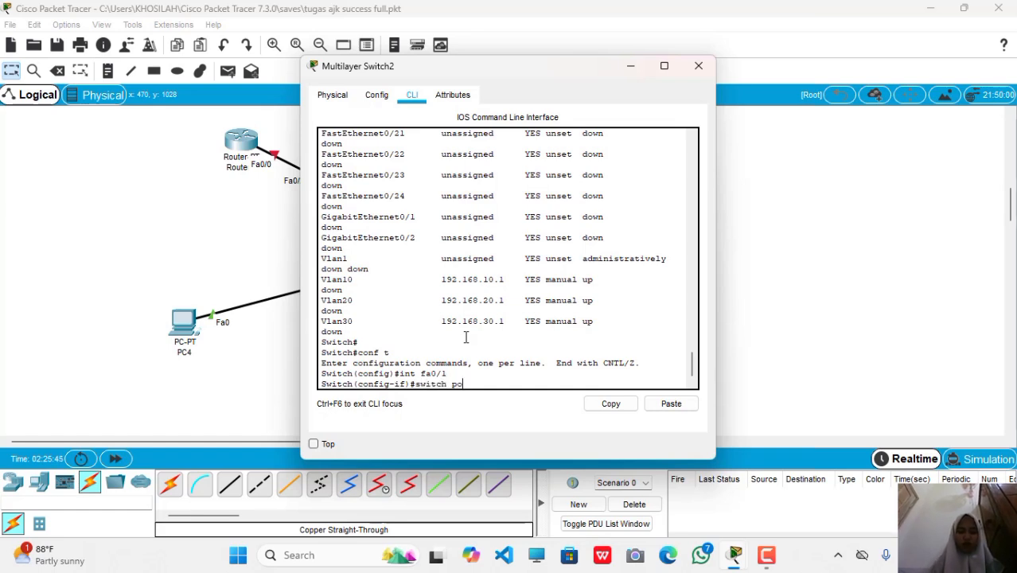
pyautogui.write('rt trunk')
pyautogui.press('Tab')
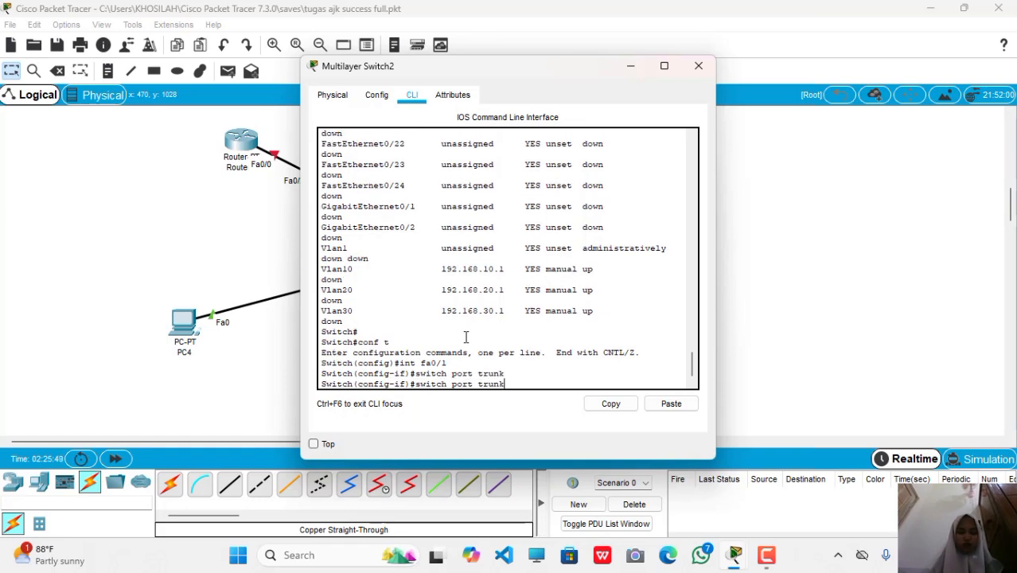
pyautogui.write('encap')
pyautogui.press('Tab')
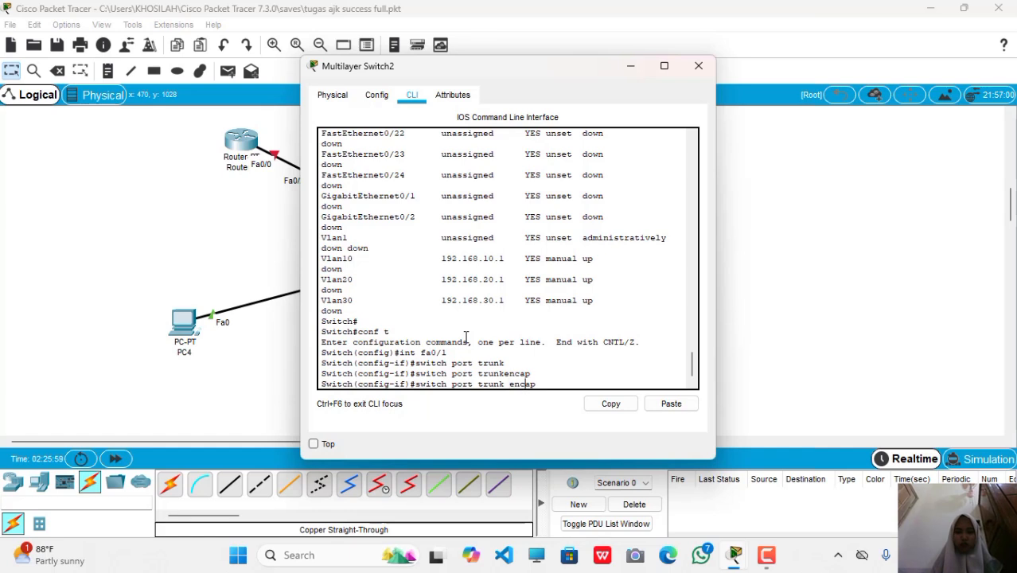
pyautogui.press('Tab')
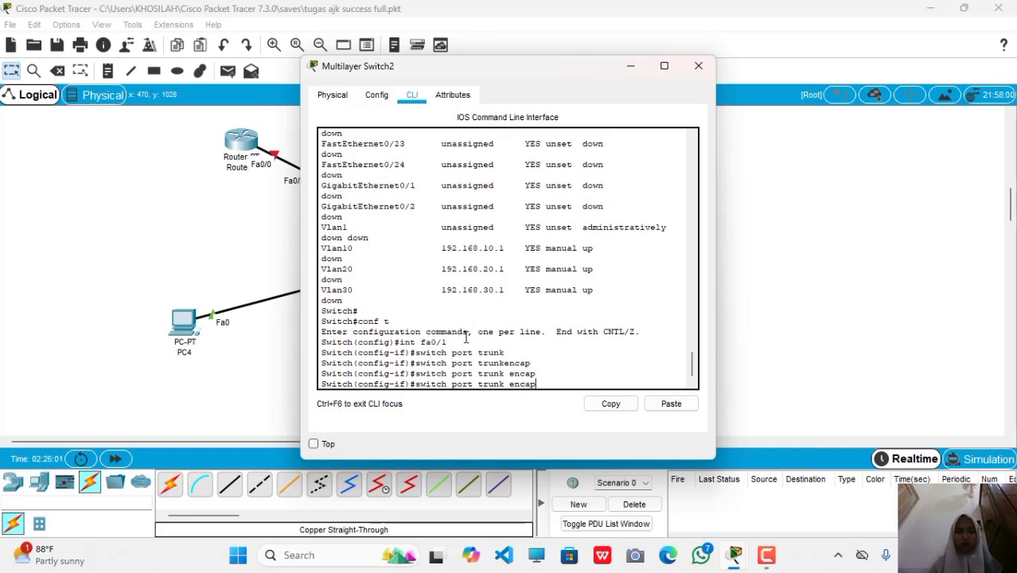
pyautogui.write('su')
pyautogui.press('Tab')
pyautogui.write('lation')
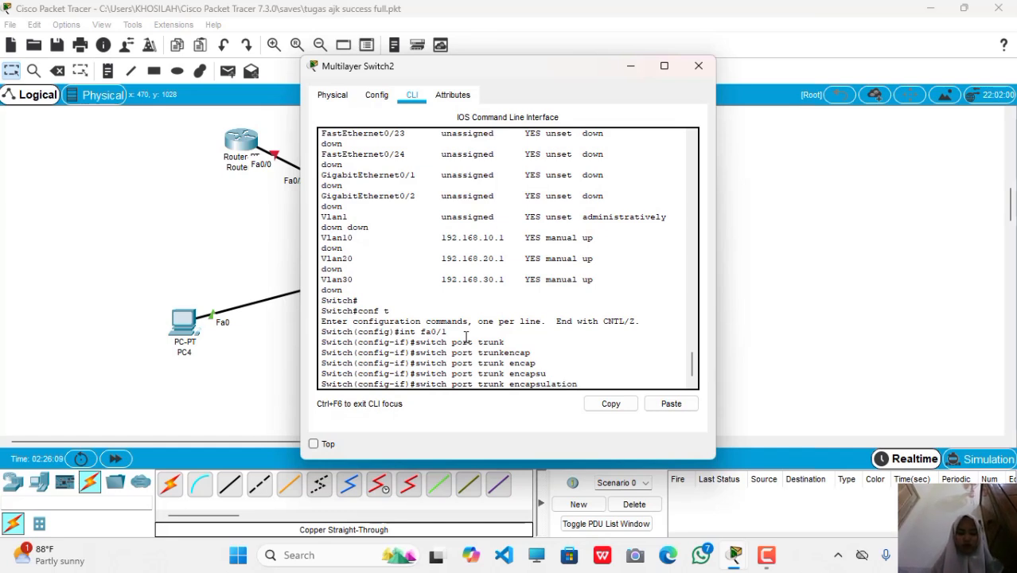
pyautogui.write('d')
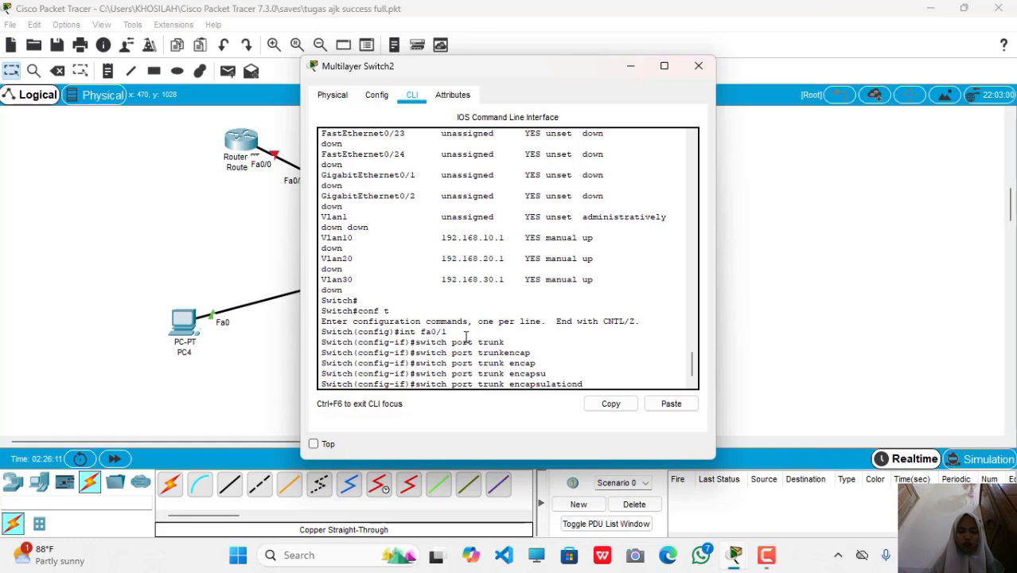
pyautogui.write('ot')
pyautogui.press('BackSpace')
pyautogui.press('BackSpace')
pyautogui.press('BackSpace')
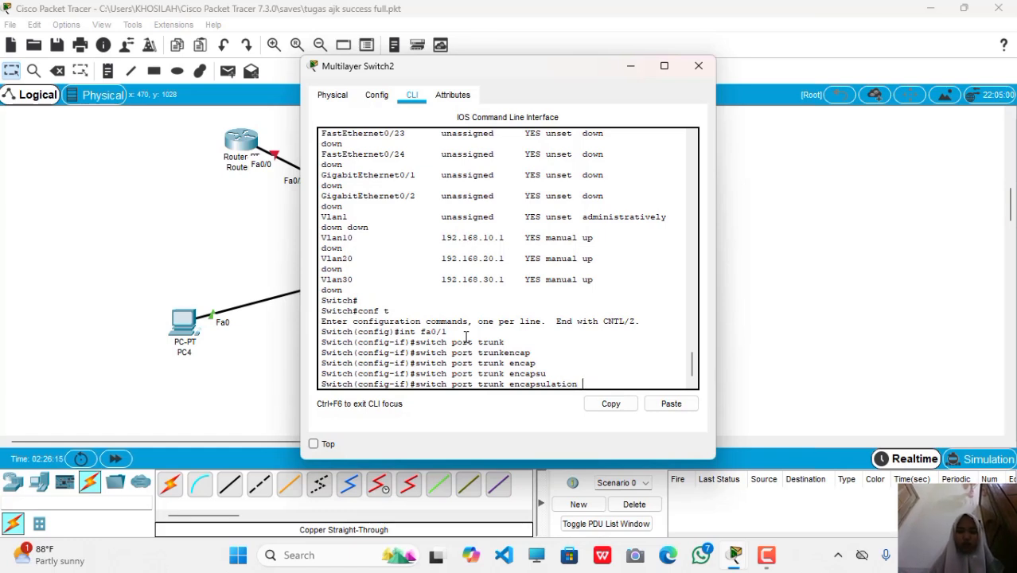
pyautogui.write('dpt ')
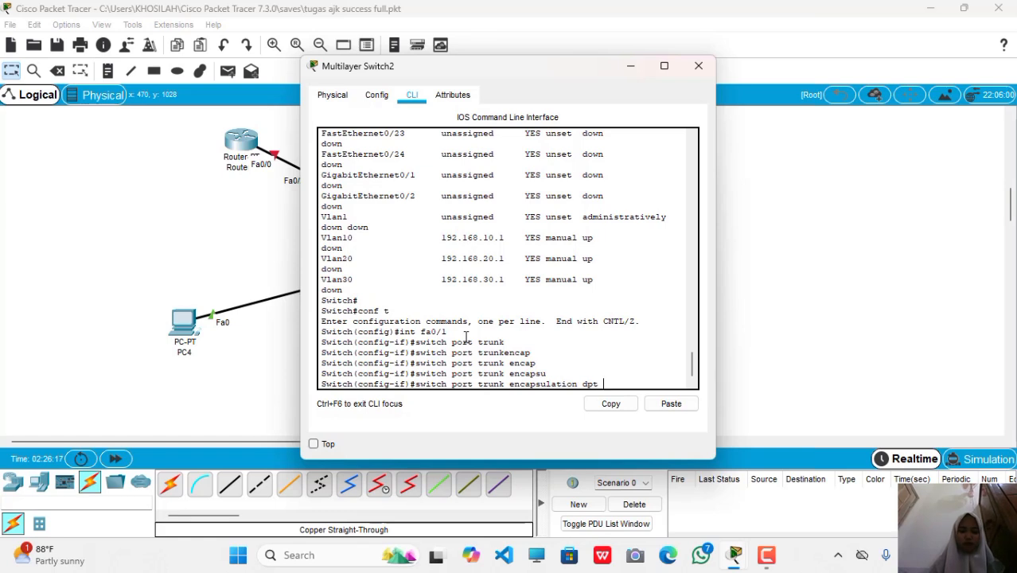
pyautogui.write('i')
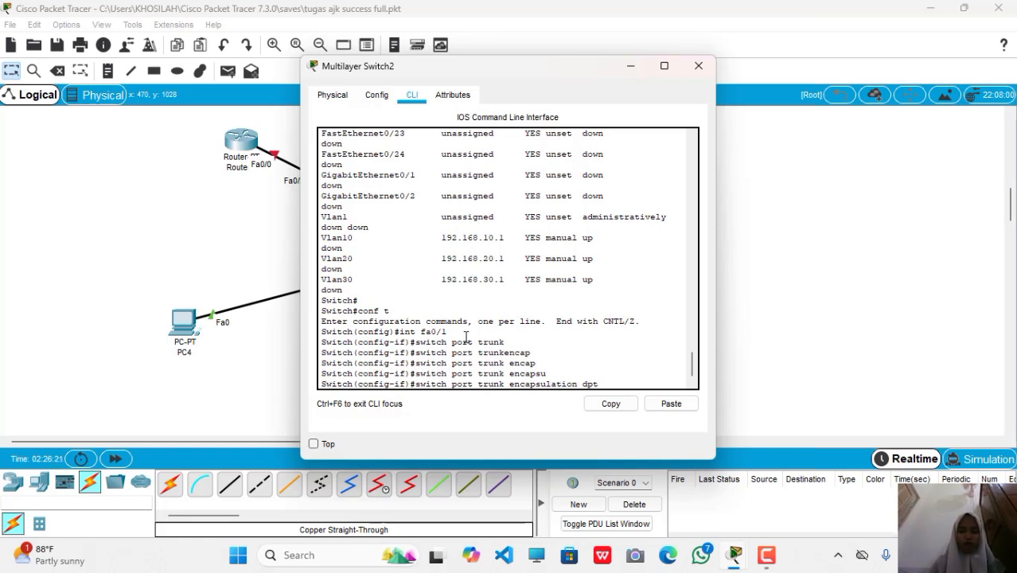
pyautogui.write('q')
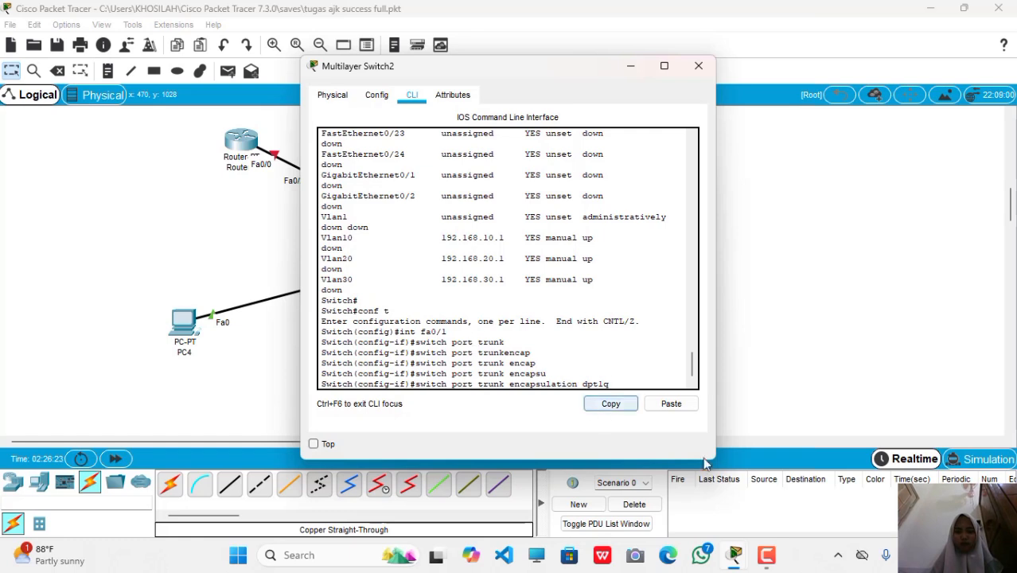
pyautogui.moveTo(769, 557)
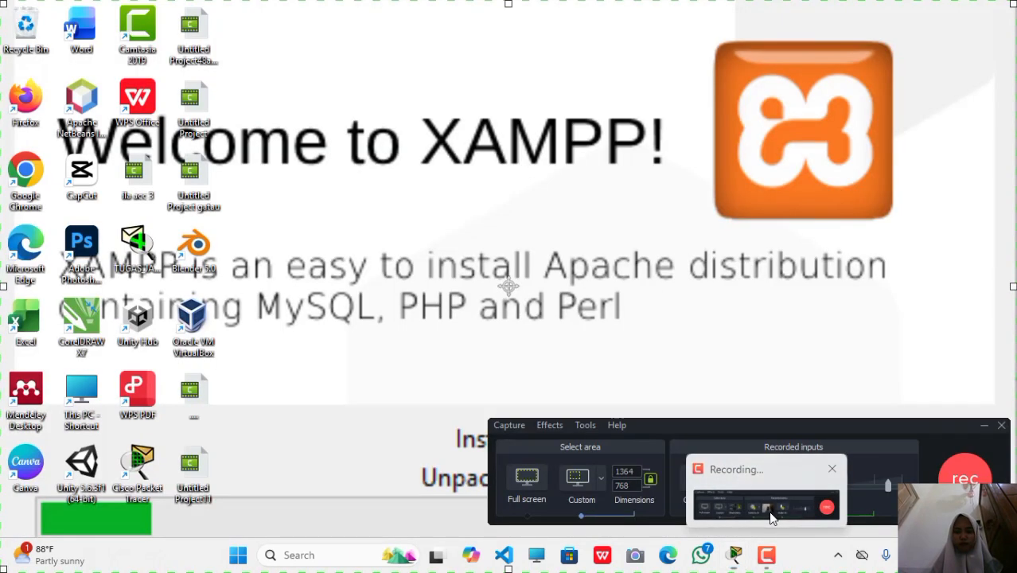
pyautogui.click(765, 522)
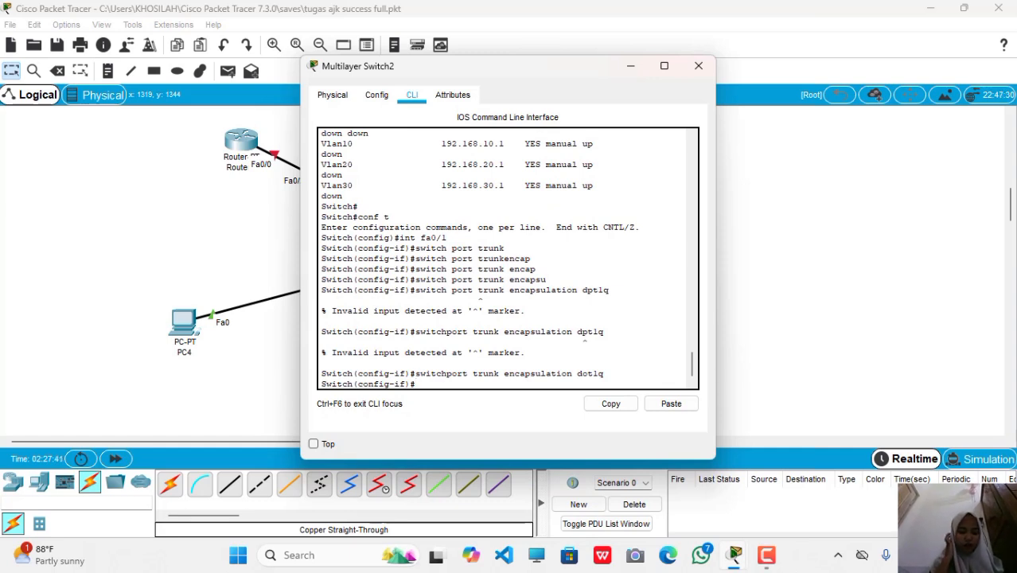
# Put interface fa0/1 into trunk mode with the command switchport mode trunk.
pyautogui.write('switchp')
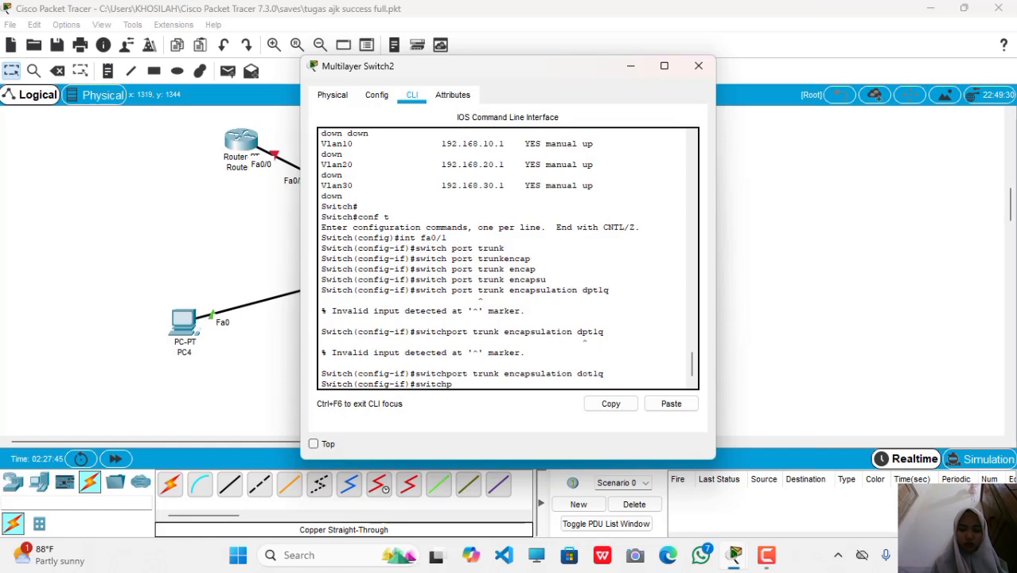
pyautogui.write('ort mo')
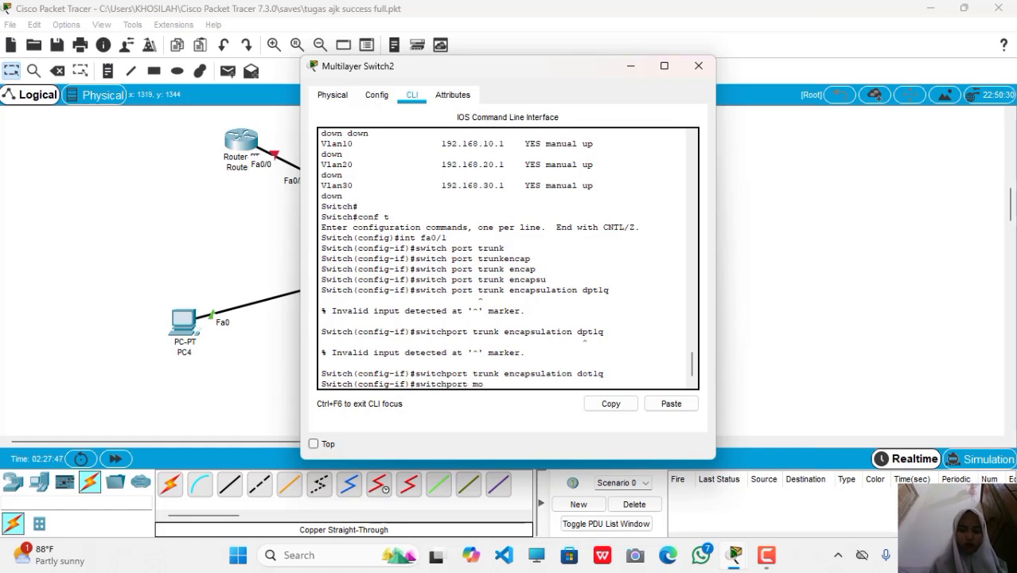
pyautogui.write('de trunk')
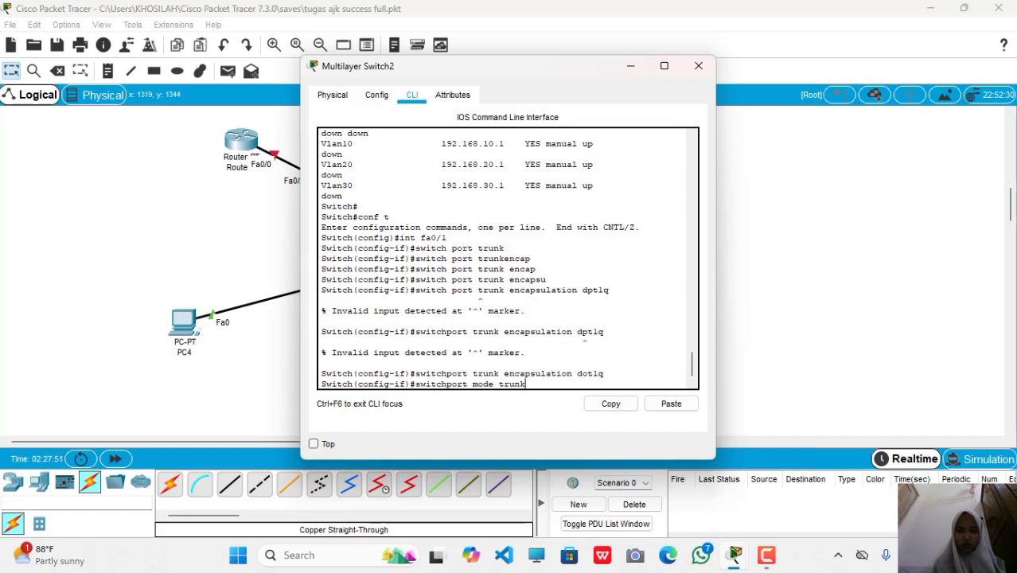
pyautogui.press('Return')
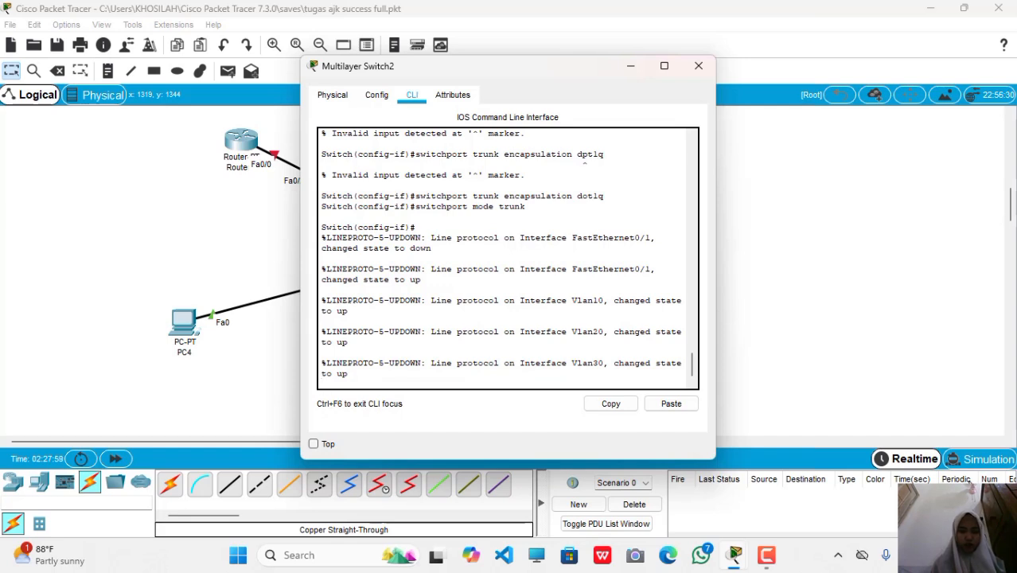
pyautogui.press('Return')
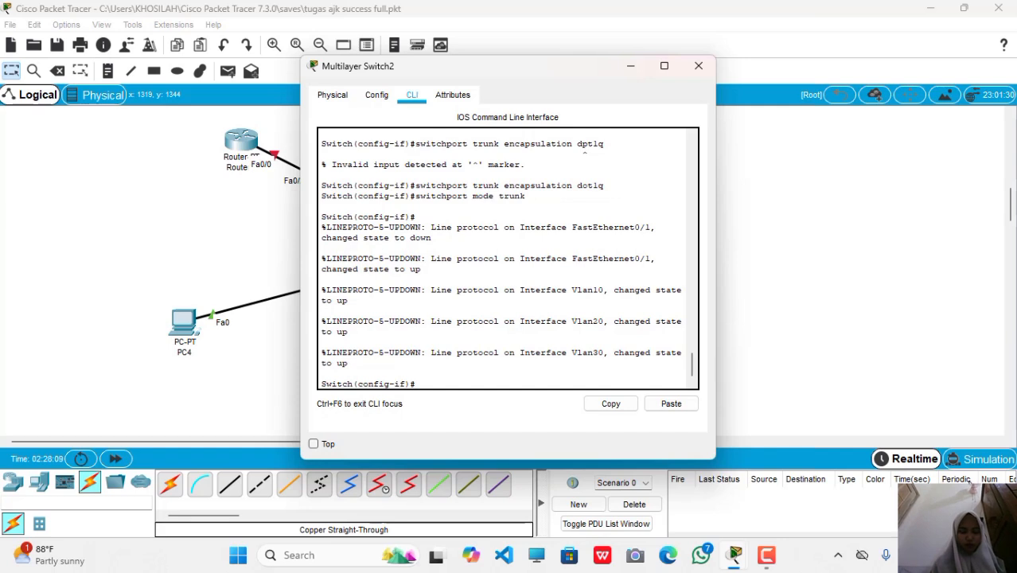
# Exit interface and global configuration modes back to the privileged EXEC prompt of the multilayer switch.
pyautogui.write('ex')
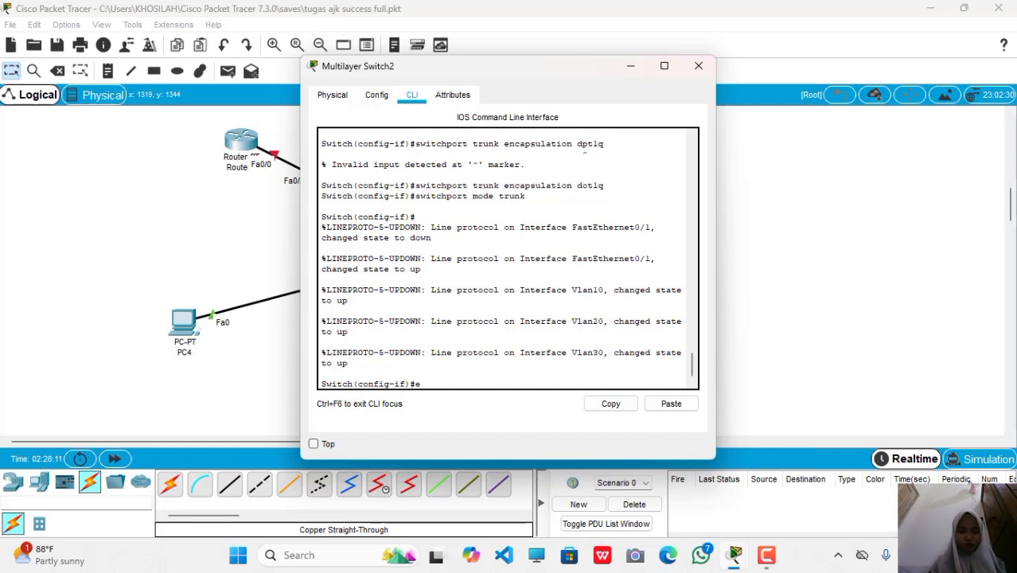
pyautogui.press('Return')
pyautogui.write('ex')
pyautogui.press('Return')
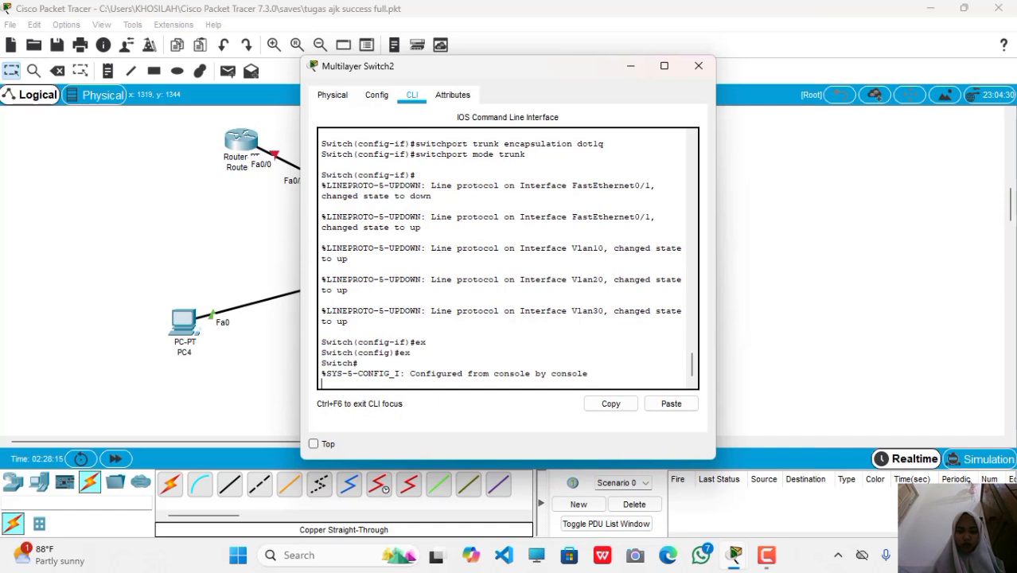
pyautogui.press('Return')
# Enter global configuration mode again on the multilayer switch with en and conf t.
pyautogui.write('en conf t')
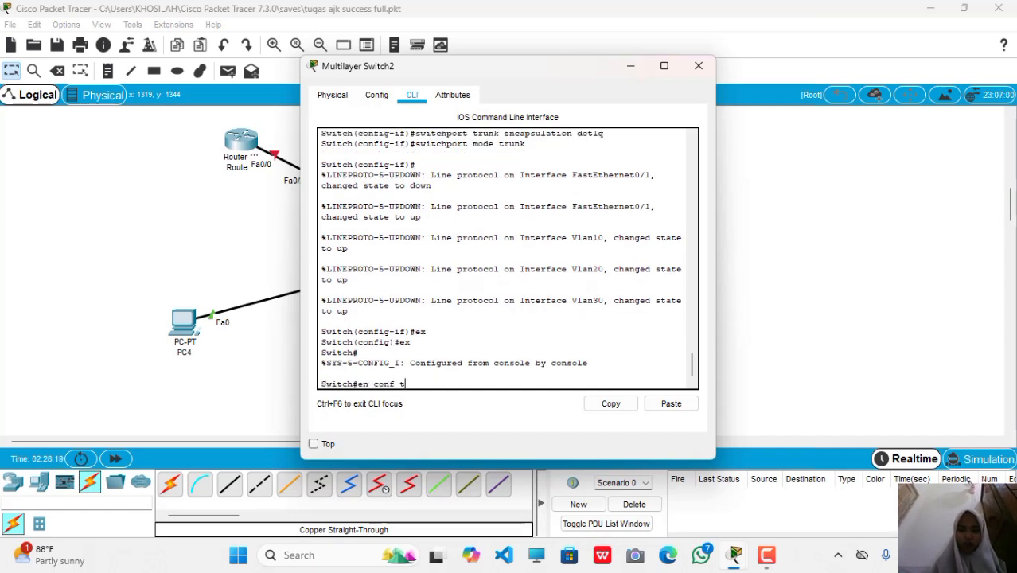
pyautogui.press('Return')
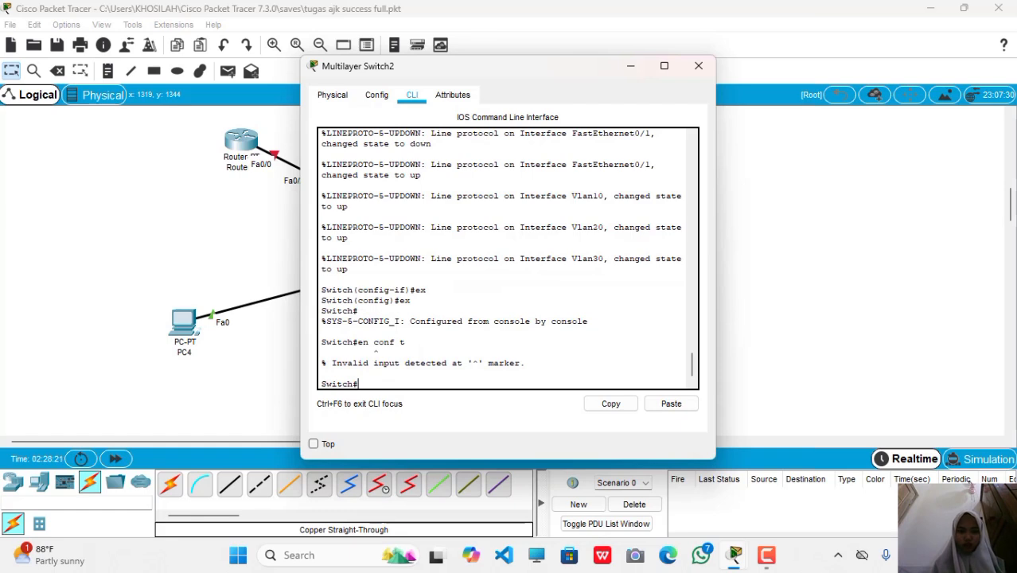
pyautogui.write('e')
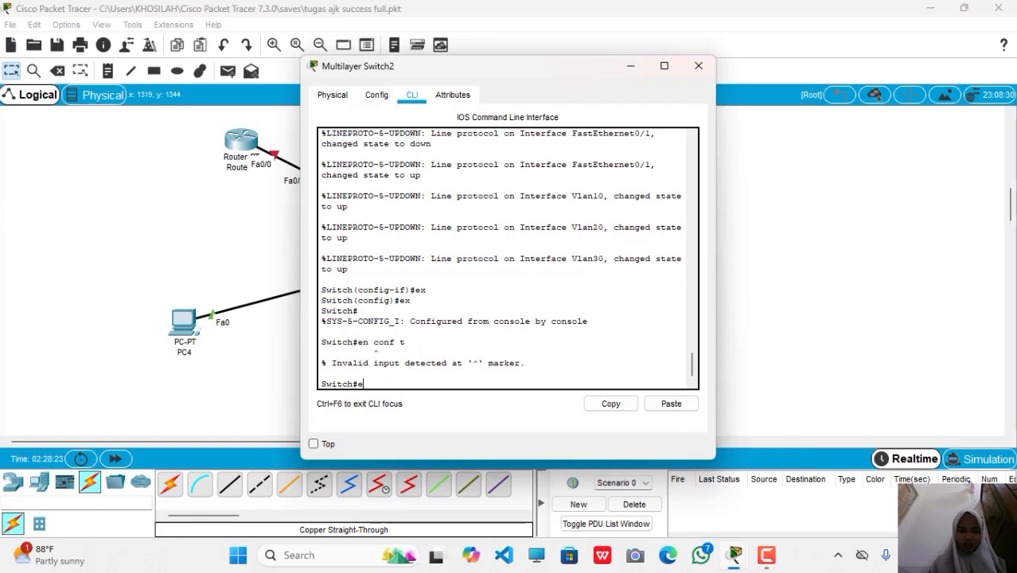
pyautogui.write('n')
pyautogui.press('Return')
pyautogui.write('conft')
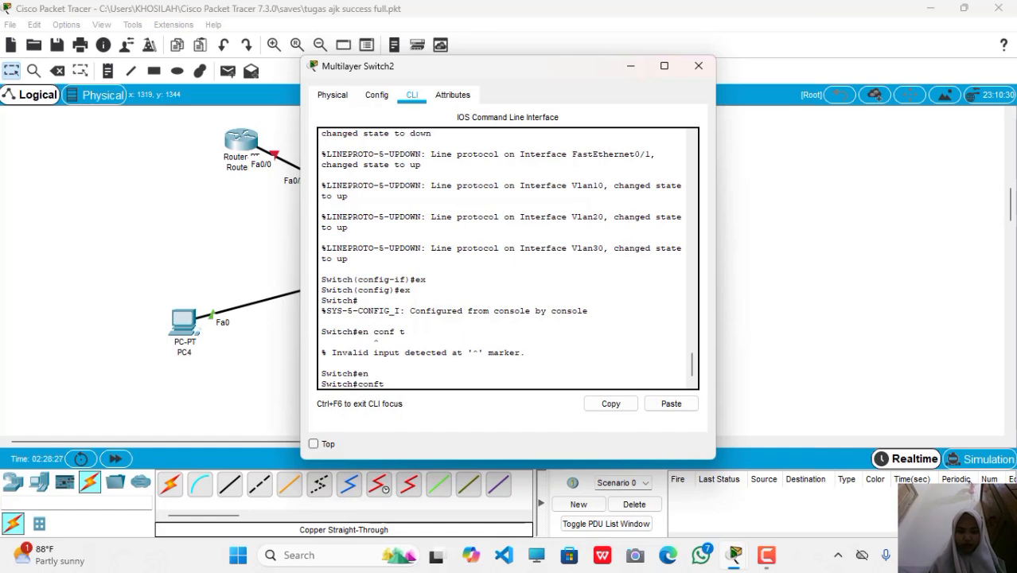
pyautogui.press('BackSpace')
pyautogui.write('t')
pyautogui.press('Return')
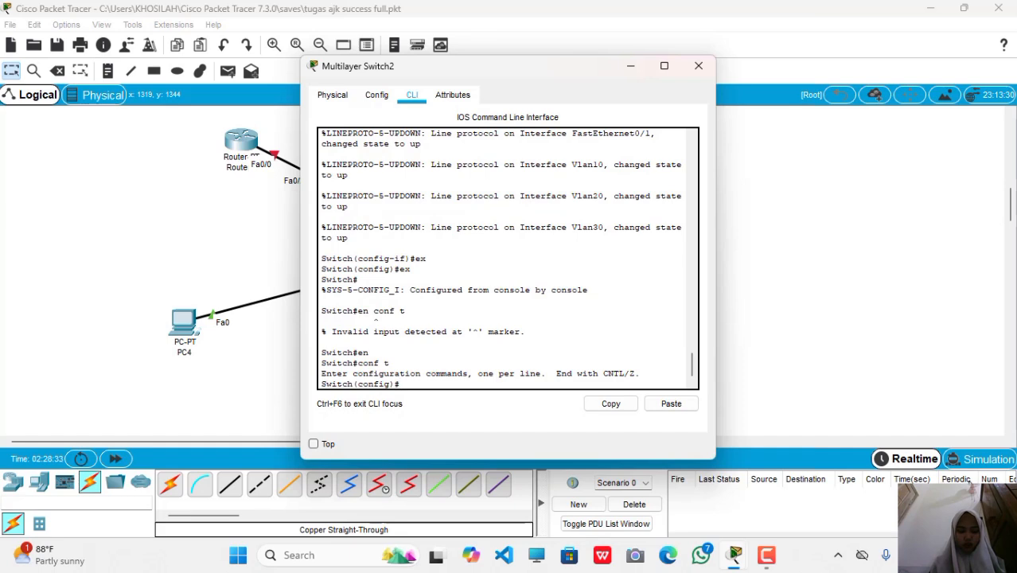
# Set the IP helper address of interface VLAN 10 to 192.168.23.10 and exit to global configuration mode.
pyautogui.write('int vlan 10')
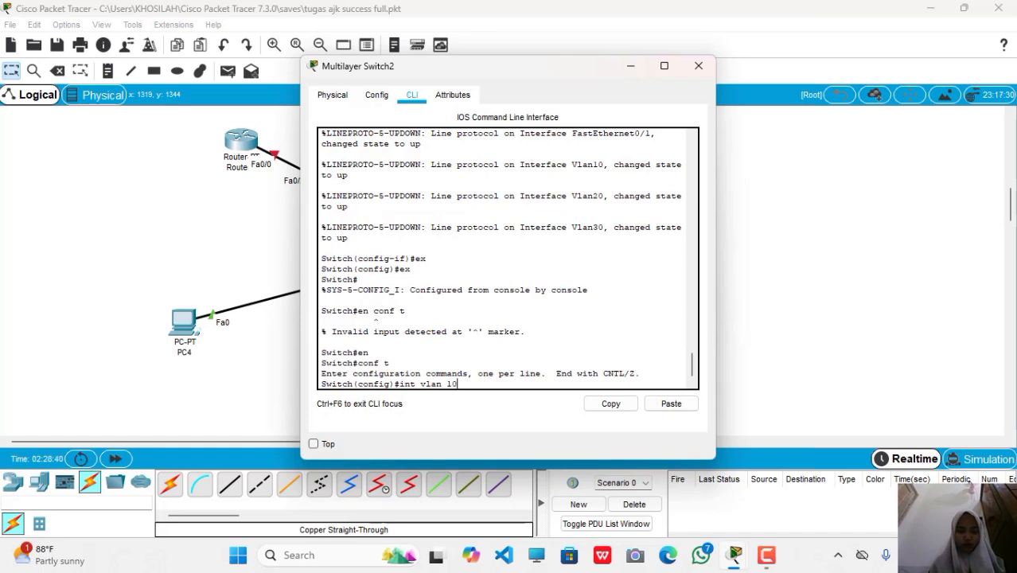
pyautogui.press('Return')
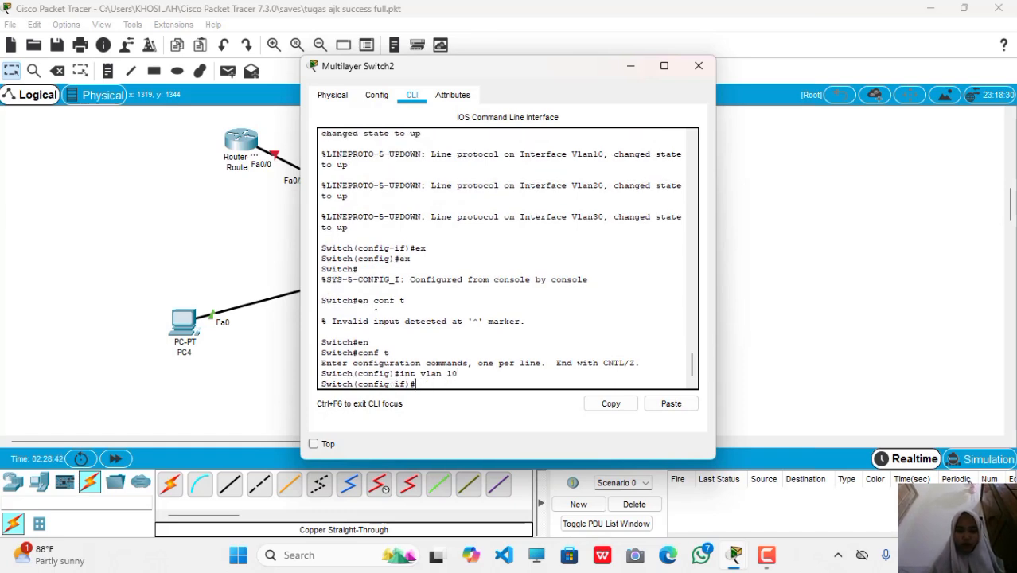
pyautogui.write('ip helper')
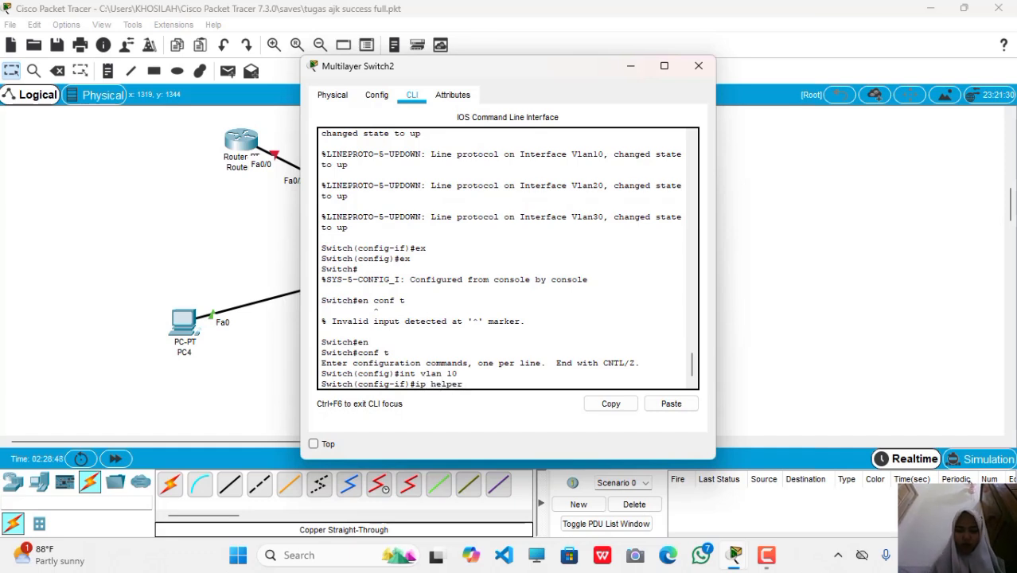
pyautogui.write('-a')
pyautogui.write('ddress')
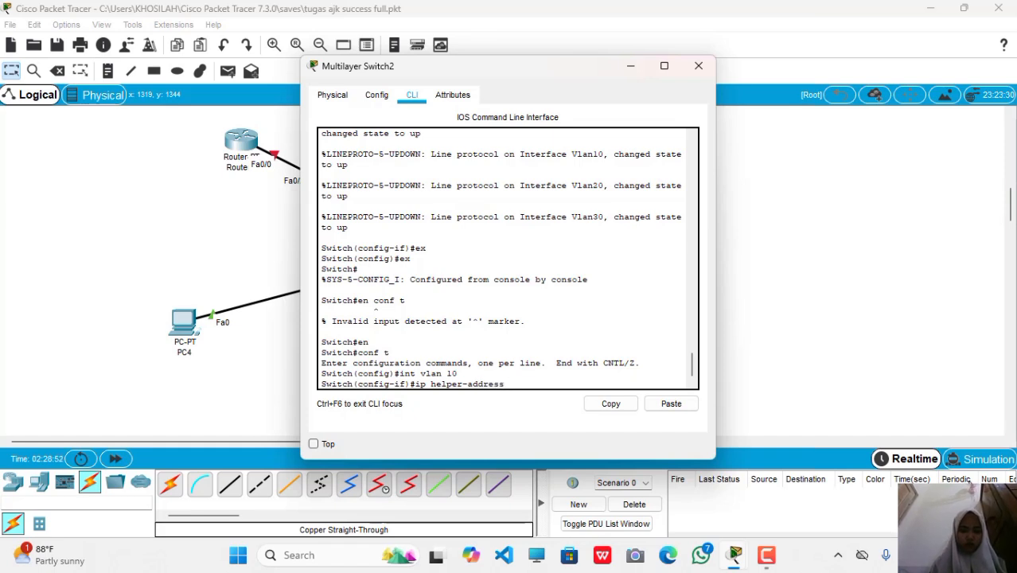
pyautogui.write(' 19')
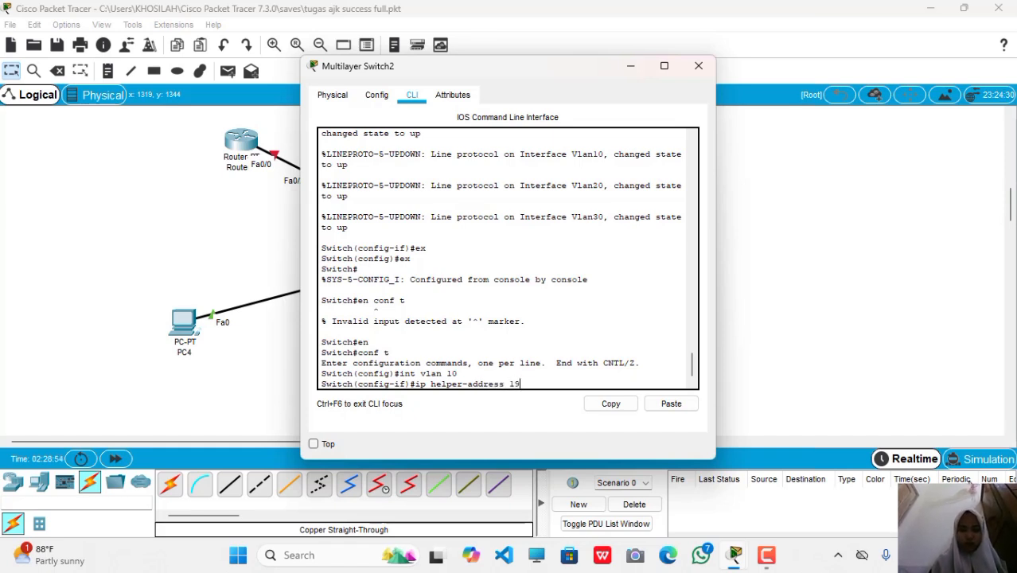
pyautogui.write('2.168')
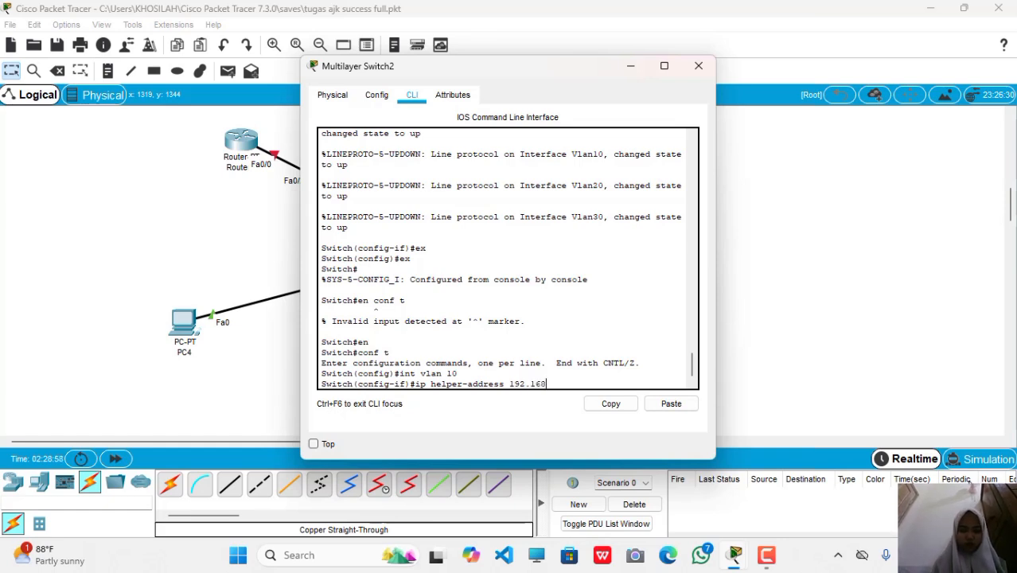
pyautogui.write('.23.10')
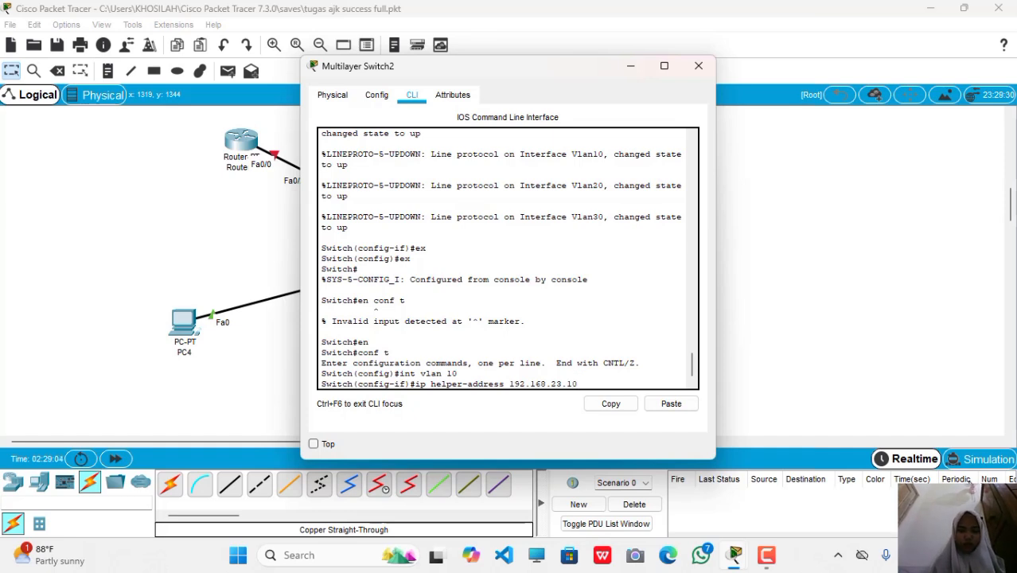
pyautogui.press('Return')
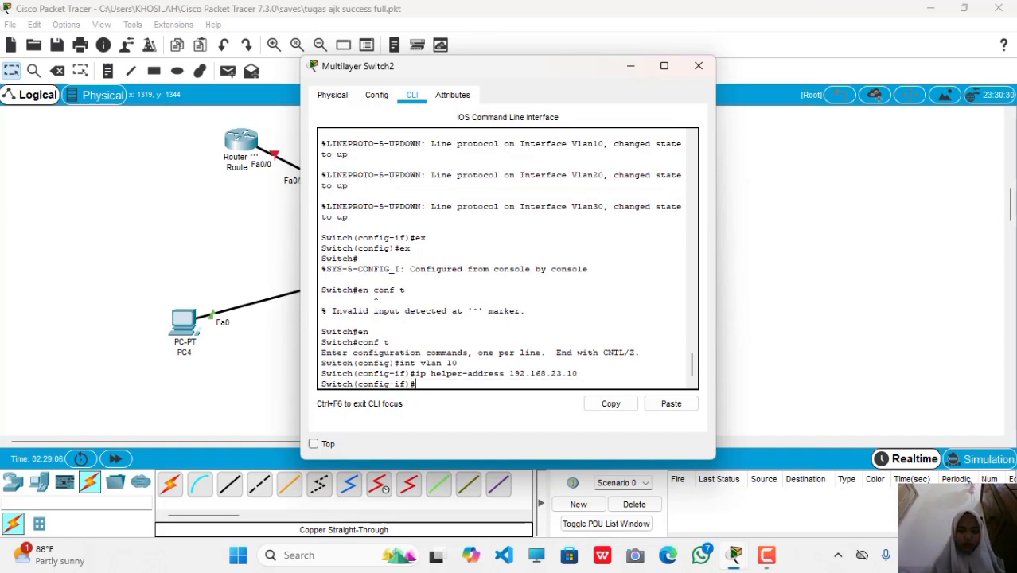
pyautogui.write('ex')
pyautogui.press('Return')
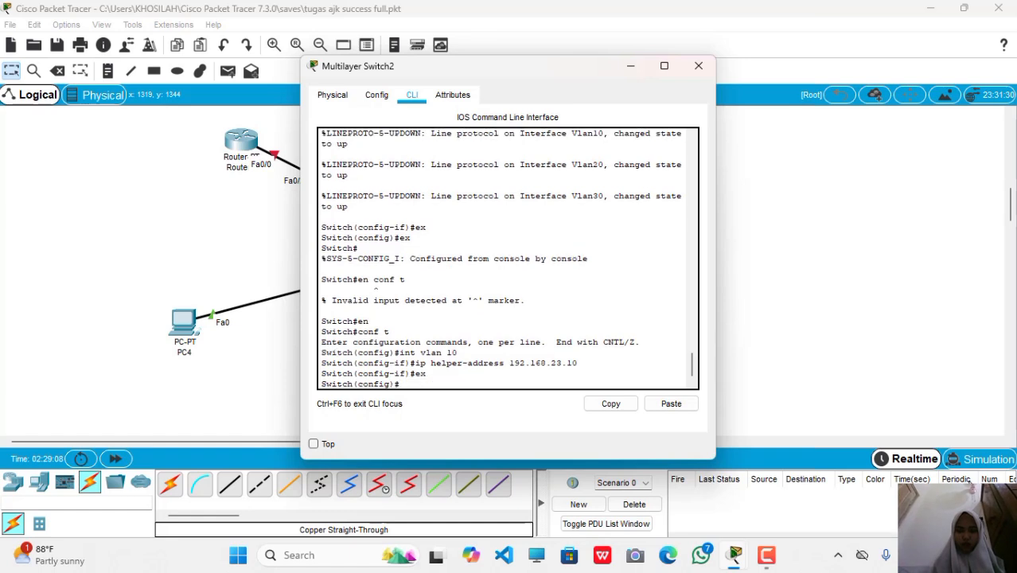
# Set the IP helper address of interface VLAN 20 to 192.168.23.10 and exit to global configuration mode.
pyautogui.write('i')
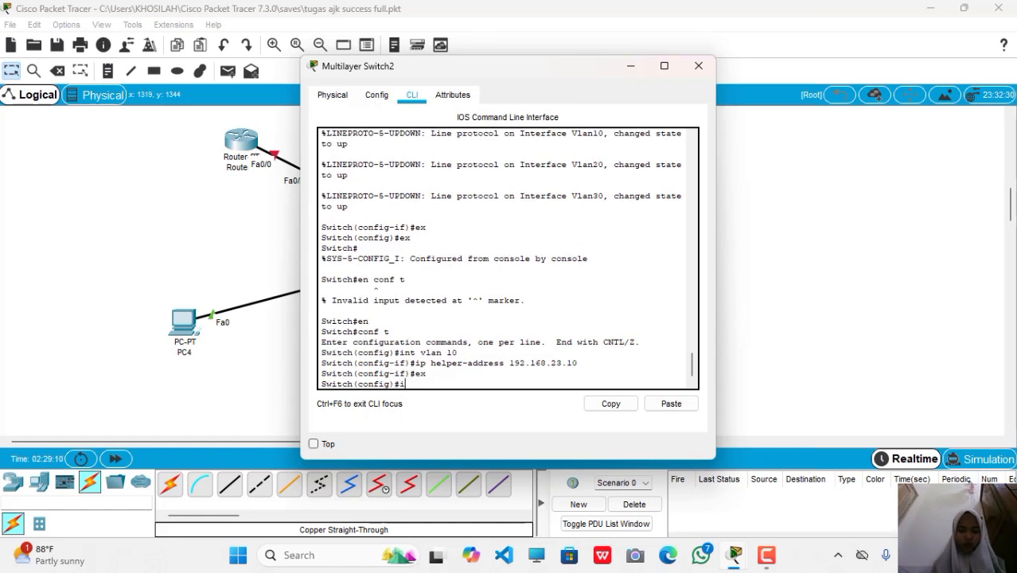
pyautogui.write('nt vlan')
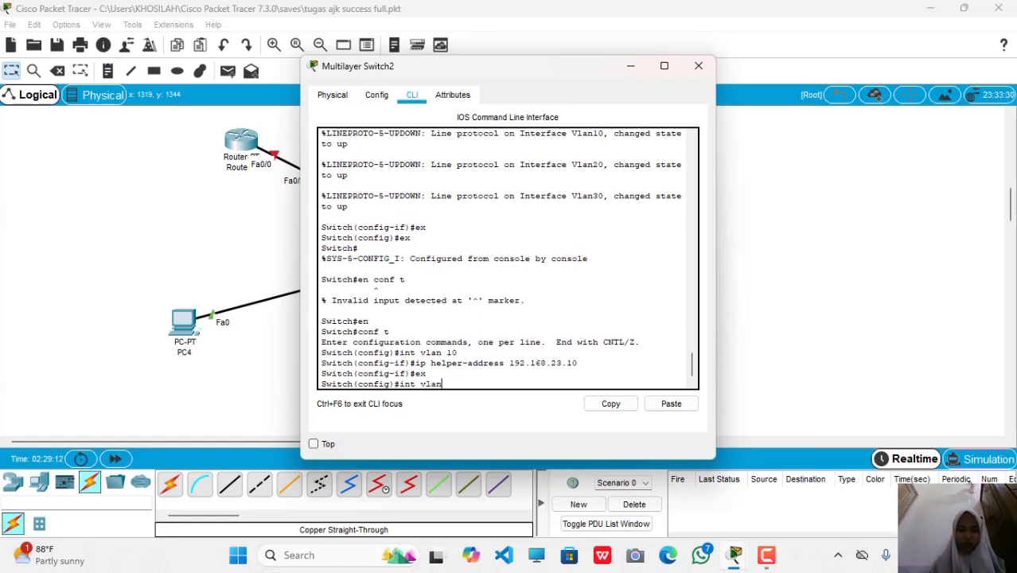
pyautogui.write(' 20')
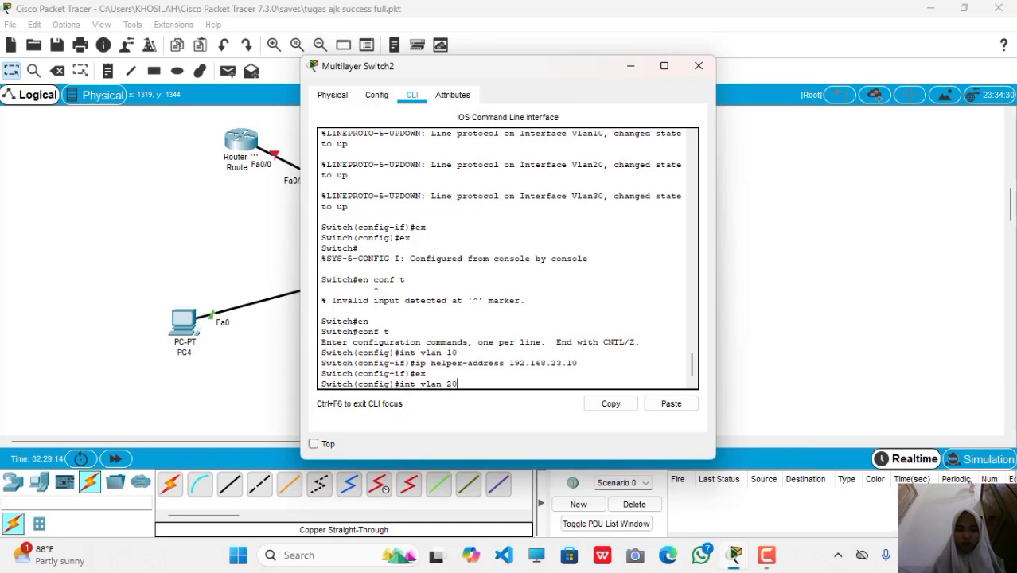
pyautogui.press('Return')
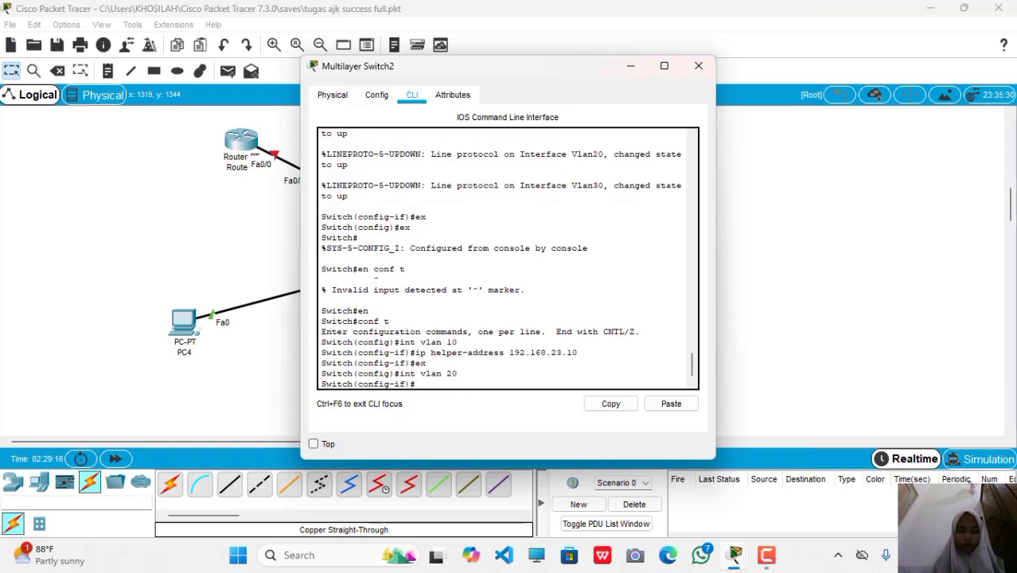
pyautogui.press('Up')
pyautogui.press('Up')
pyautogui.press('Up')
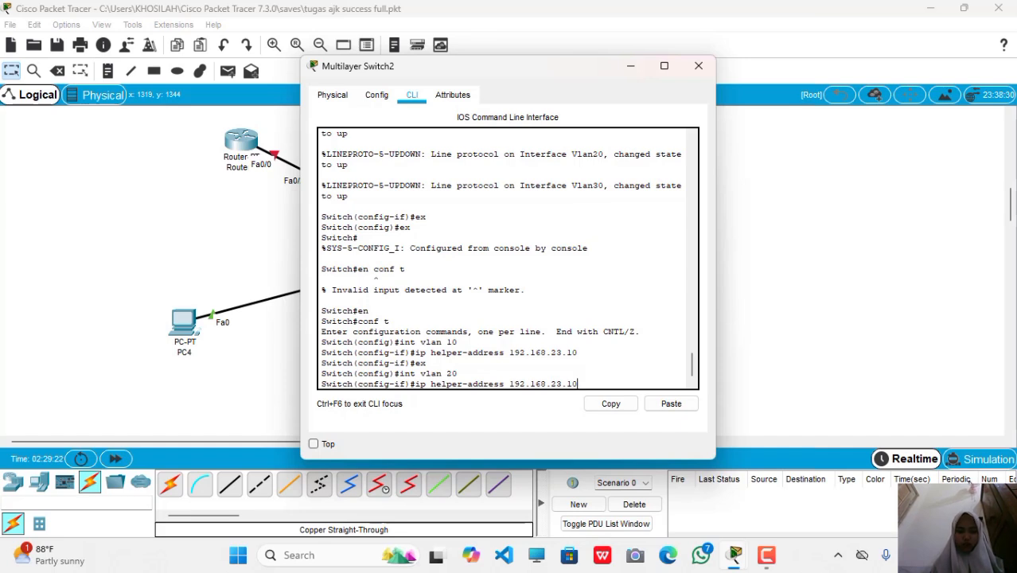
pyautogui.press('Return')
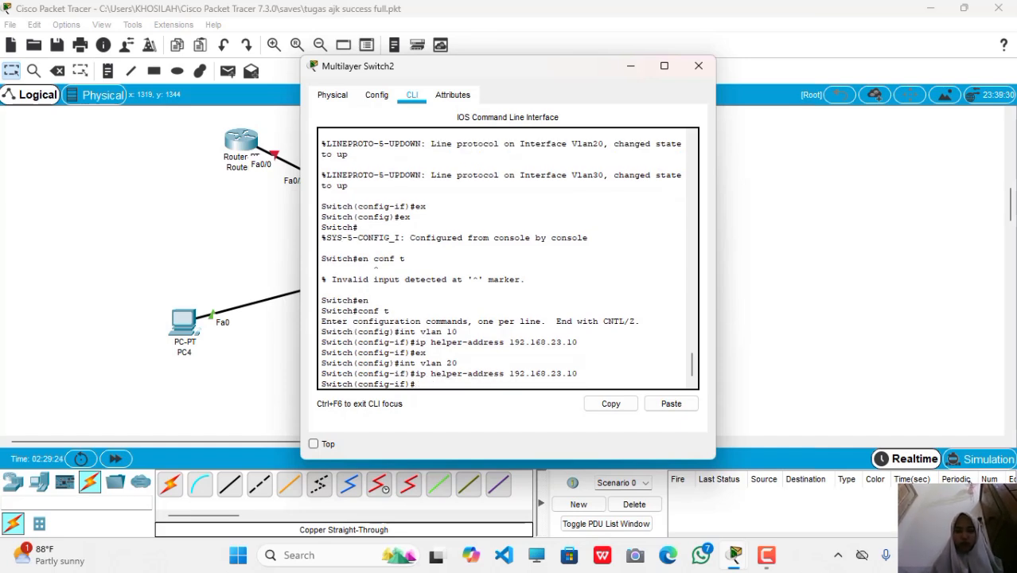
pyautogui.write('ex')
pyautogui.press('Return')
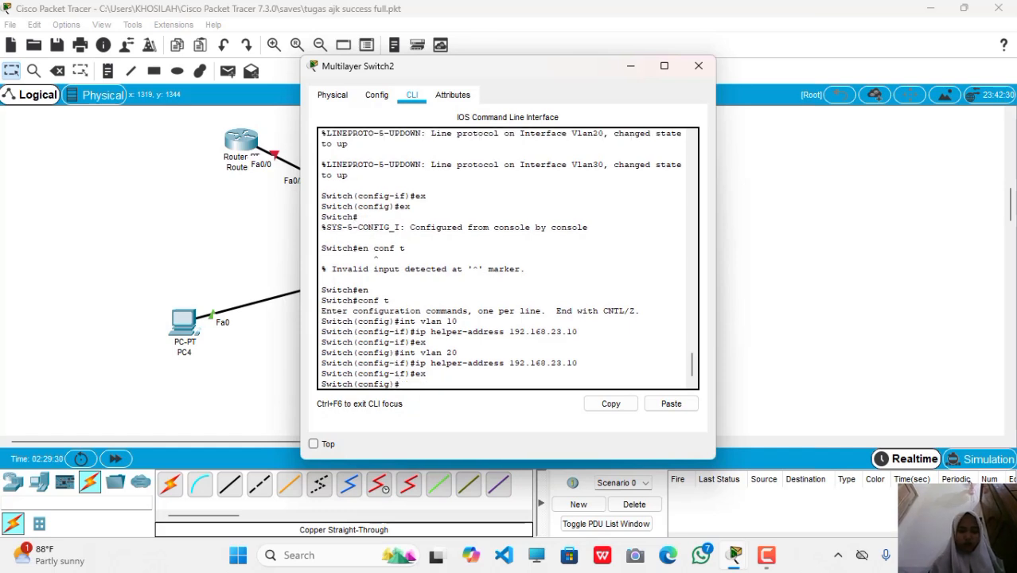
# Exit global configuration mode on Multilayer Switch2 and close its device window.
pyautogui.write('ex')
pyautogui.press('Return')
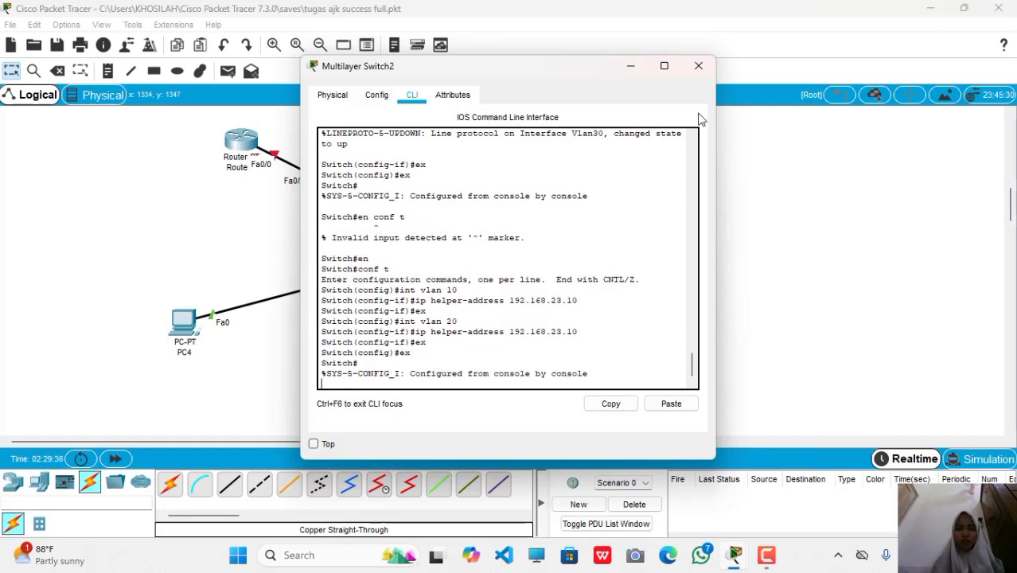
pyautogui.click(702, 72)
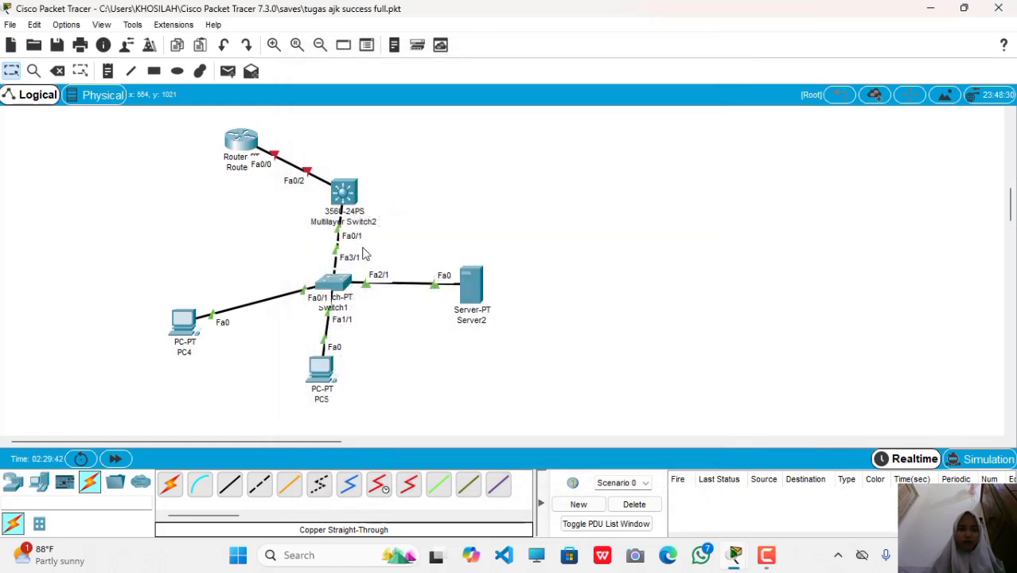
# Open the command line of Switch1 and enter global configuration mode with en and conf t.
pyautogui.click(334, 284)
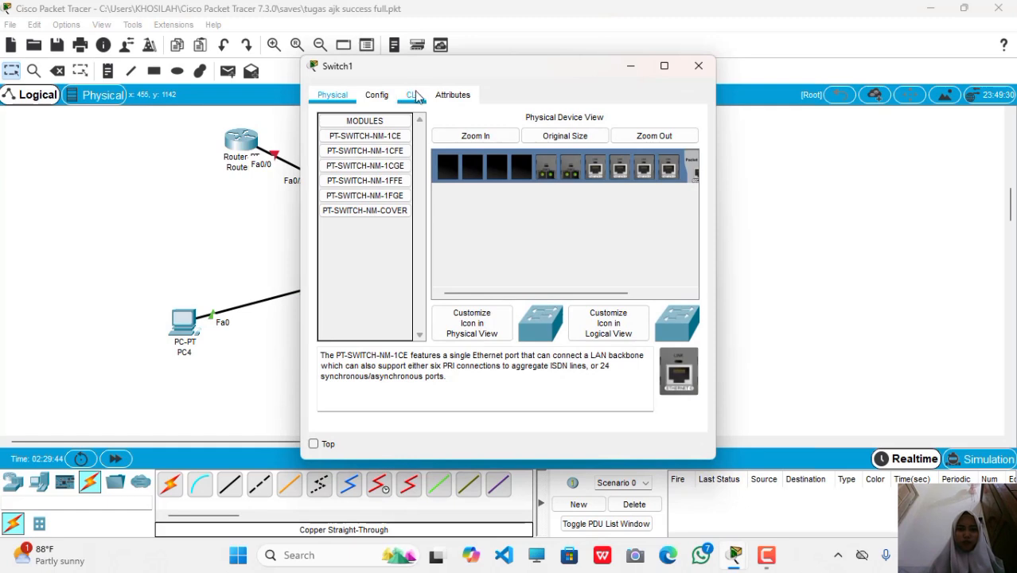
pyautogui.click(414, 95)
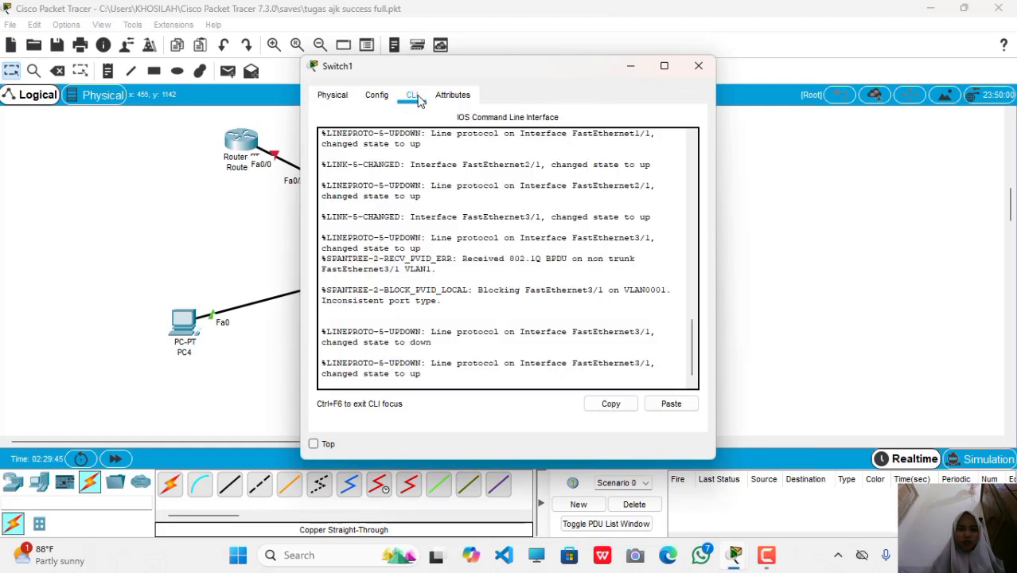
pyautogui.click(415, 368)
pyautogui.press('Return')
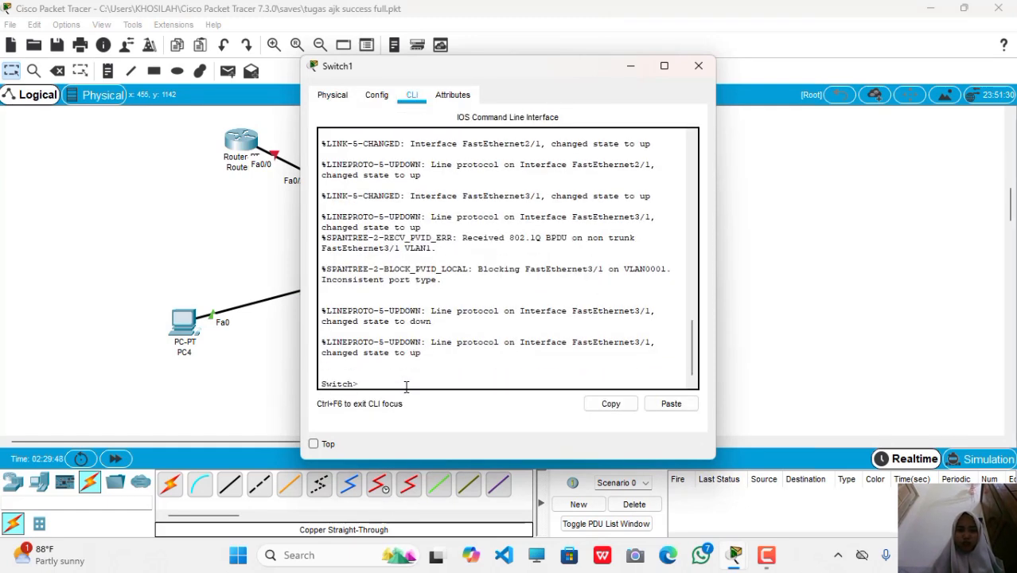
pyautogui.write('en')
pyautogui.press('Return')
pyautogui.write('conf t')
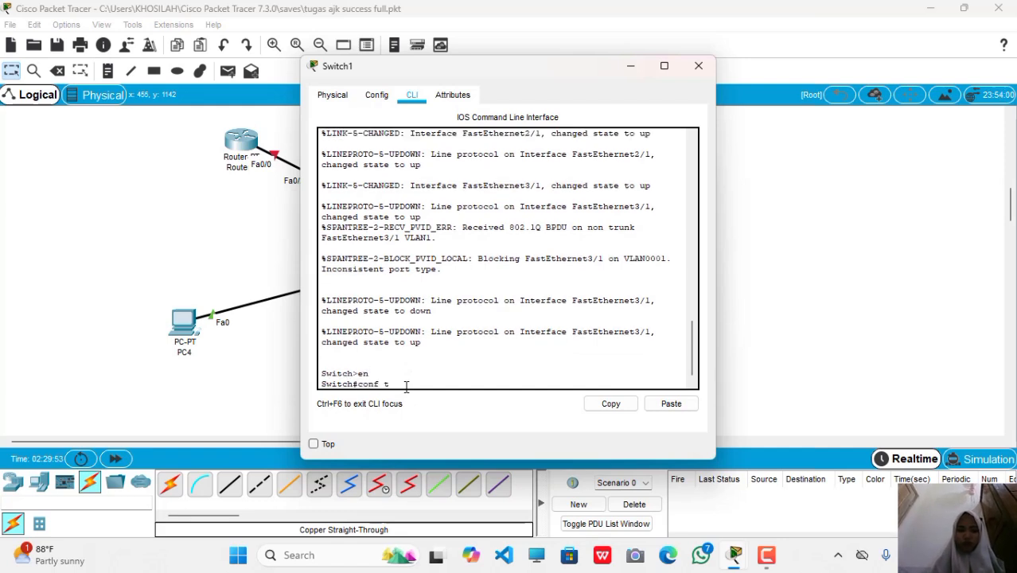
pyautogui.press('Return')
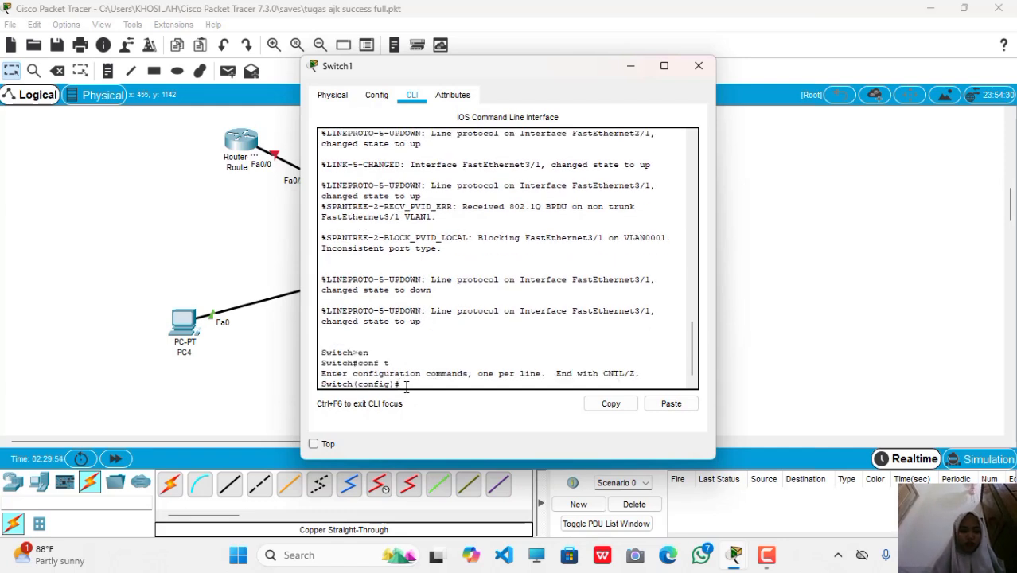
# Create VLAN 10 on Switch1 with the command vlan 10.
pyautogui.write('vlan ')
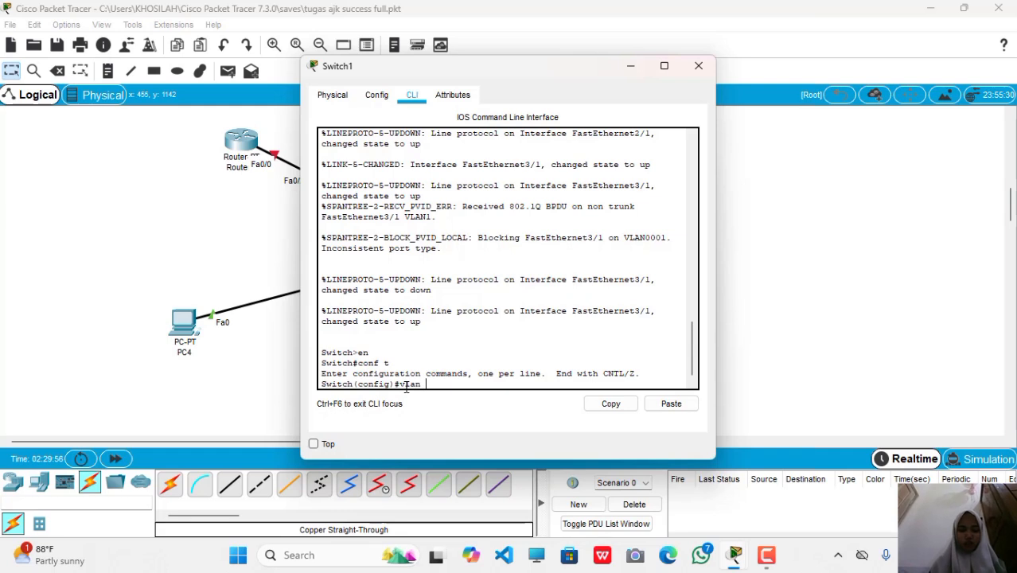
pyautogui.write('10')
pyautogui.press('Return')
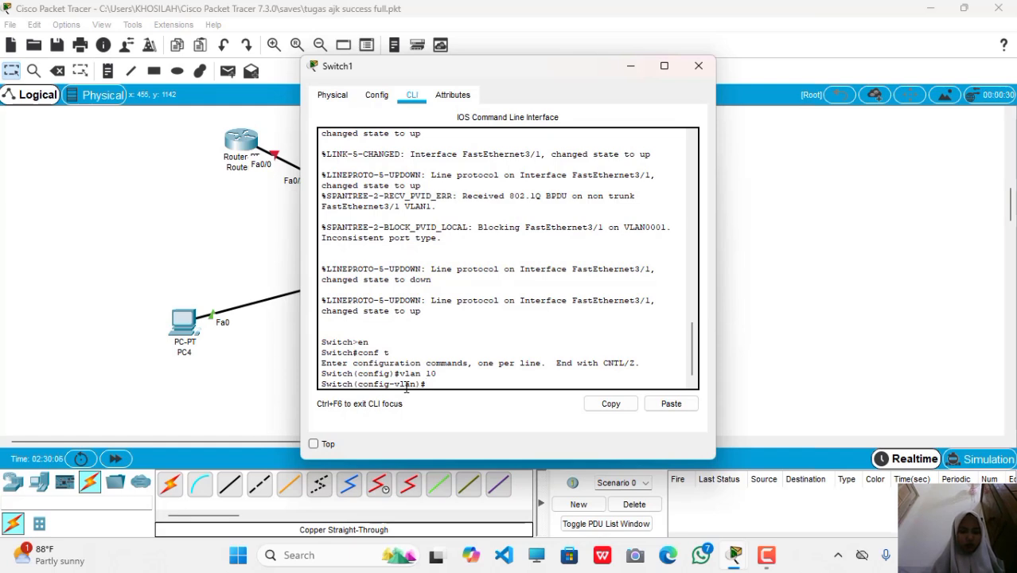
# Name VLAN 10 VLAN10_CLIENT on Switch1 and exit to global configuration mode.
pyautogui.write('na')
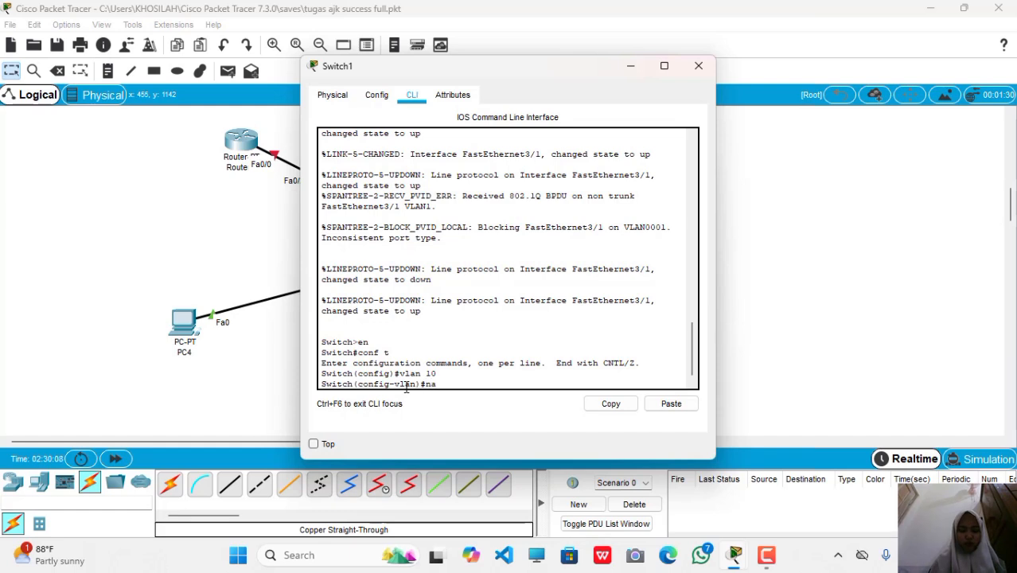
pyautogui.write('maVLAN')
pyautogui.press('BackSpace')
pyautogui.press('BackSpace')
pyautogui.press('BackSpace')
pyautogui.press('BackSpace')
pyautogui.write('E VL')
pyautogui.write('AN')
pyautogui.press('BackSpace')
pyautogui.press('BackSpace')
pyautogui.press('BackSpace')
pyautogui.press('BackSpace')
pyautogui.press('BackSpace')
pyautogui.press('BackSpace')
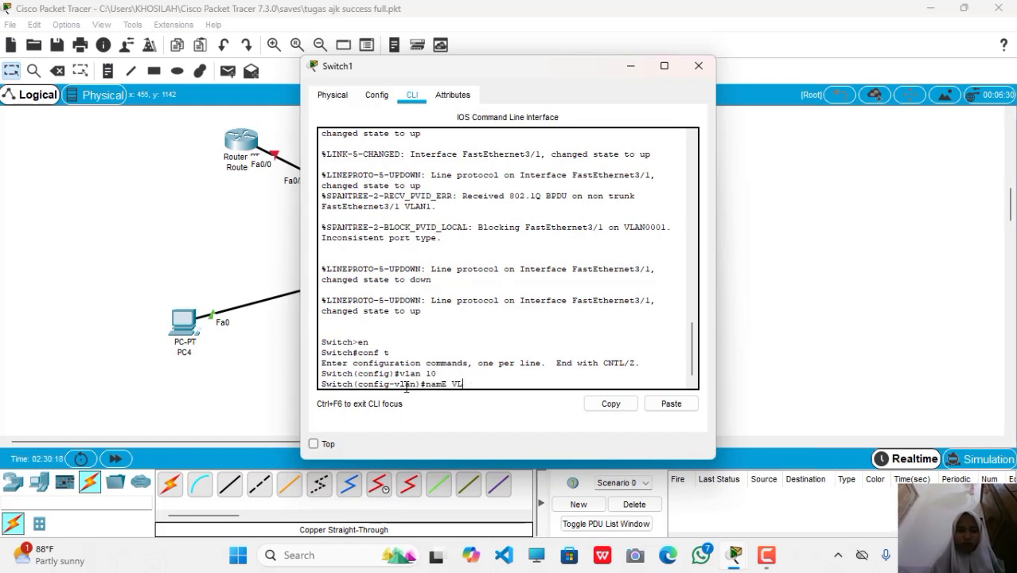
pyautogui.write('e')
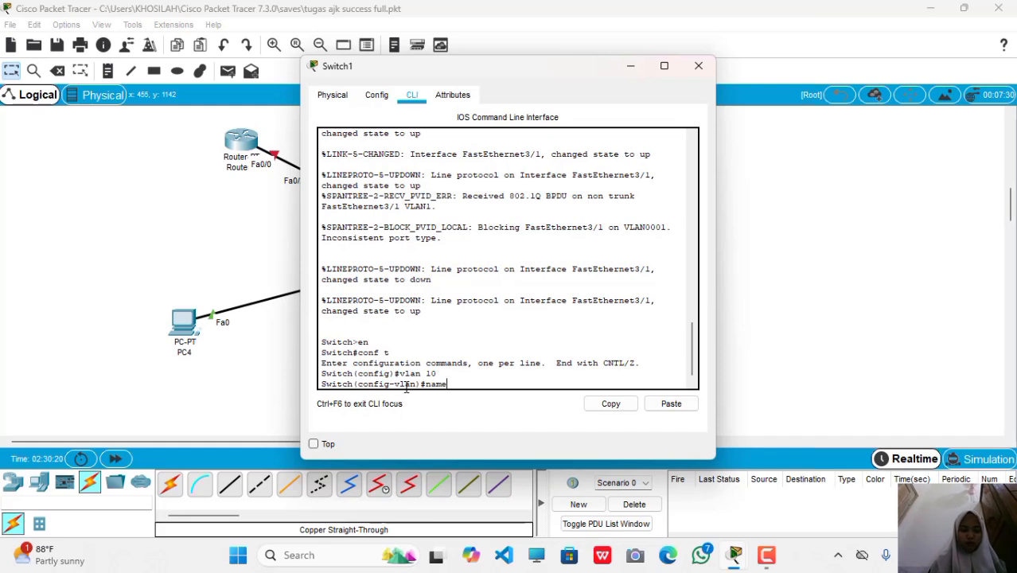
pyautogui.write(' VLA')
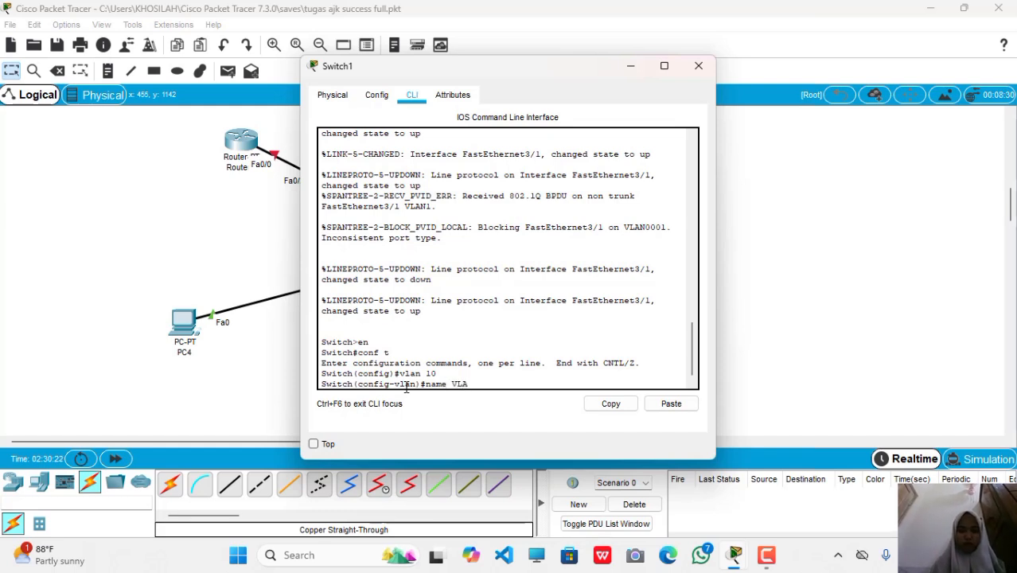
pyautogui.write('N1')
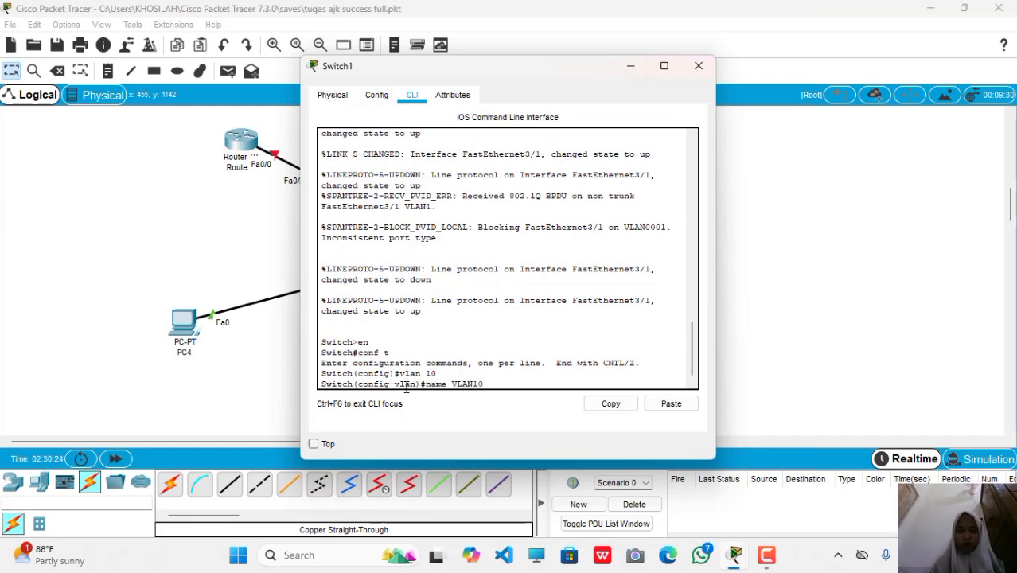
pyautogui.write('0')
pyautogui.press('BackSpace')
pyautogui.write('_C')
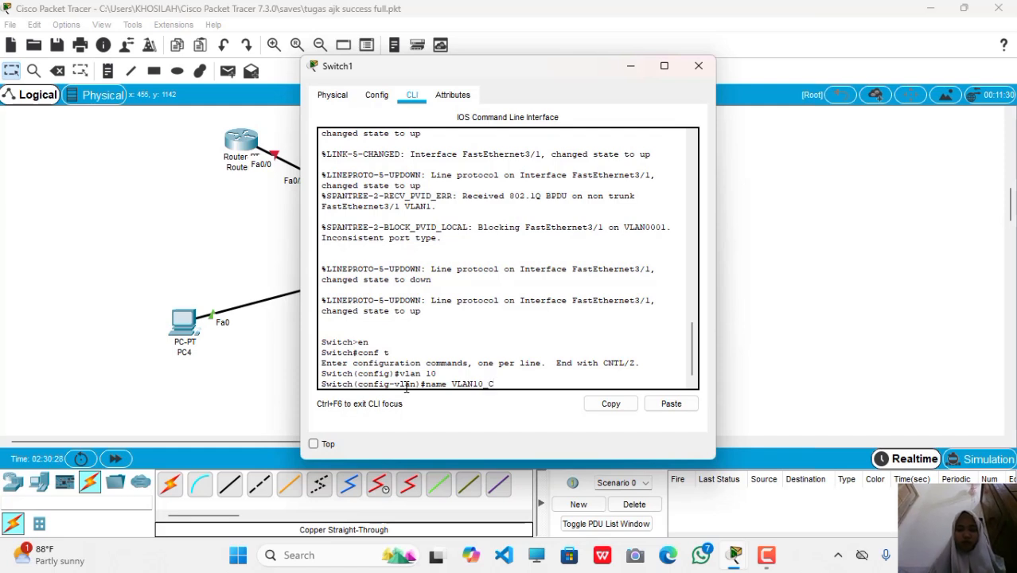
pyautogui.write('LIENT')
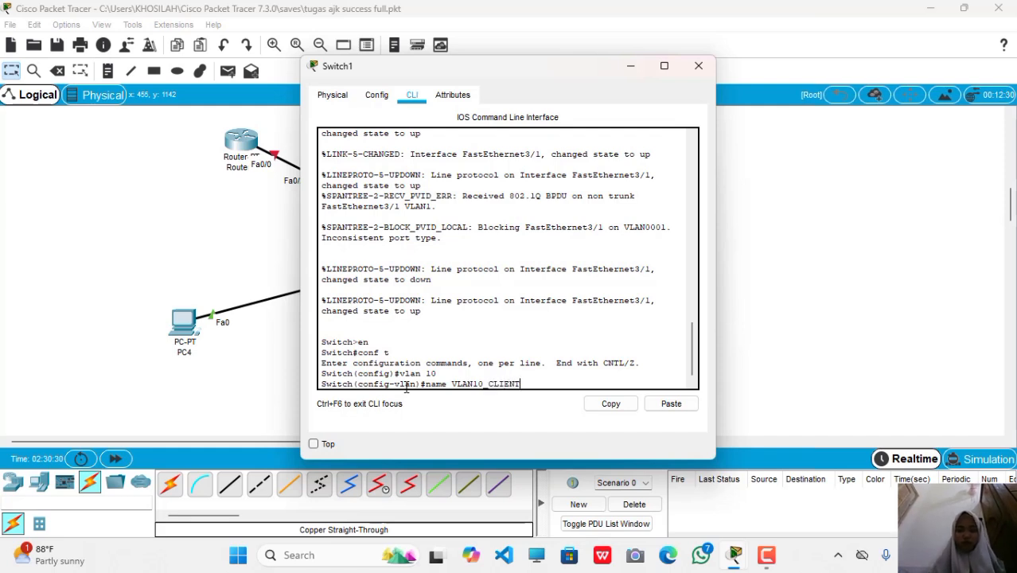
pyautogui.press('Return')
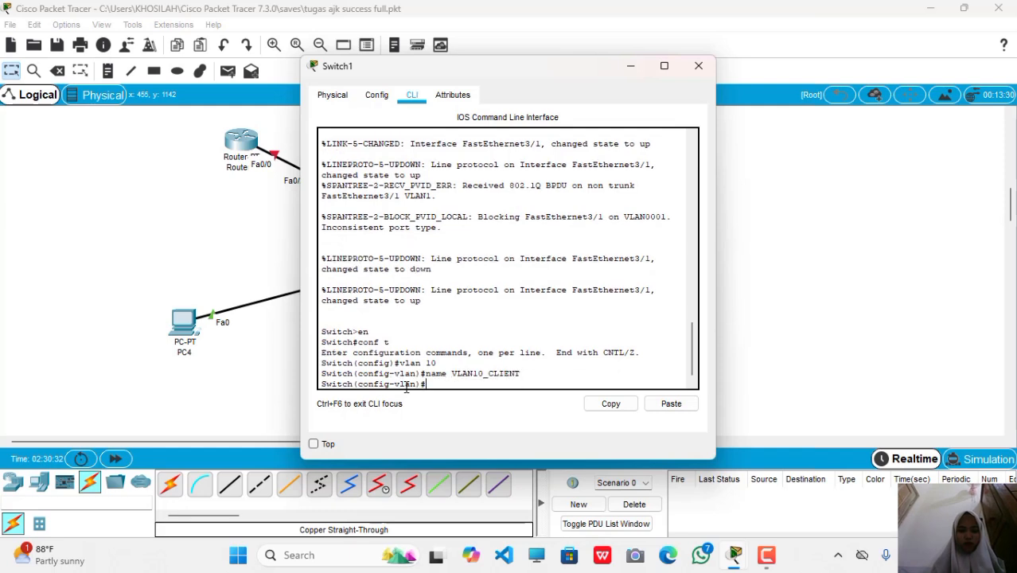
pyautogui.write('EX')
pyautogui.press('Return')
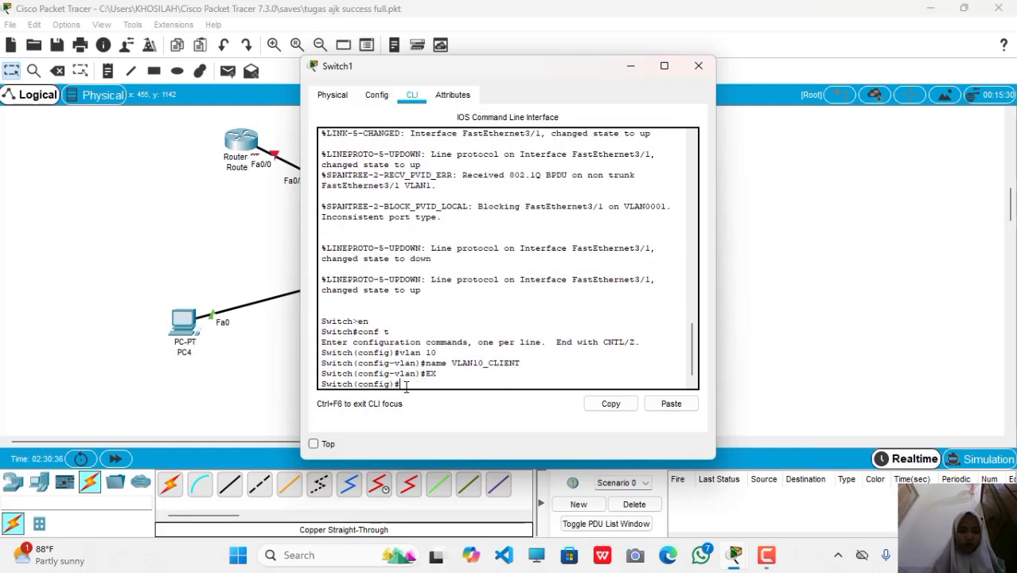
# Create VLAN 20 on Switch1 with the command vlan 20.
pyautogui.press('Up')
pyautogui.press('Up')
pyautogui.press('Up')
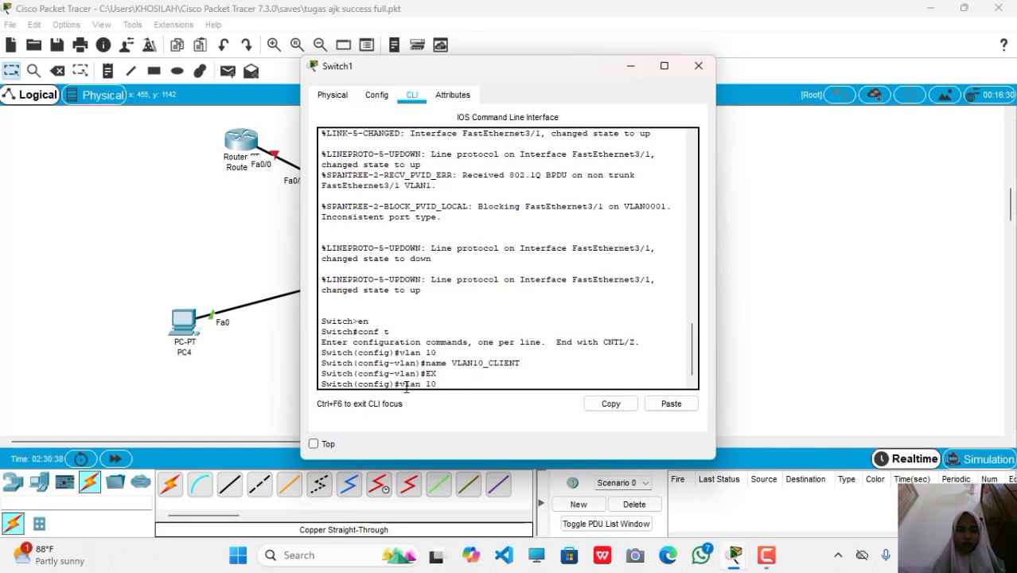
pyautogui.press('BackSpace')
pyautogui.press('BackSpace')
pyautogui.write('20')
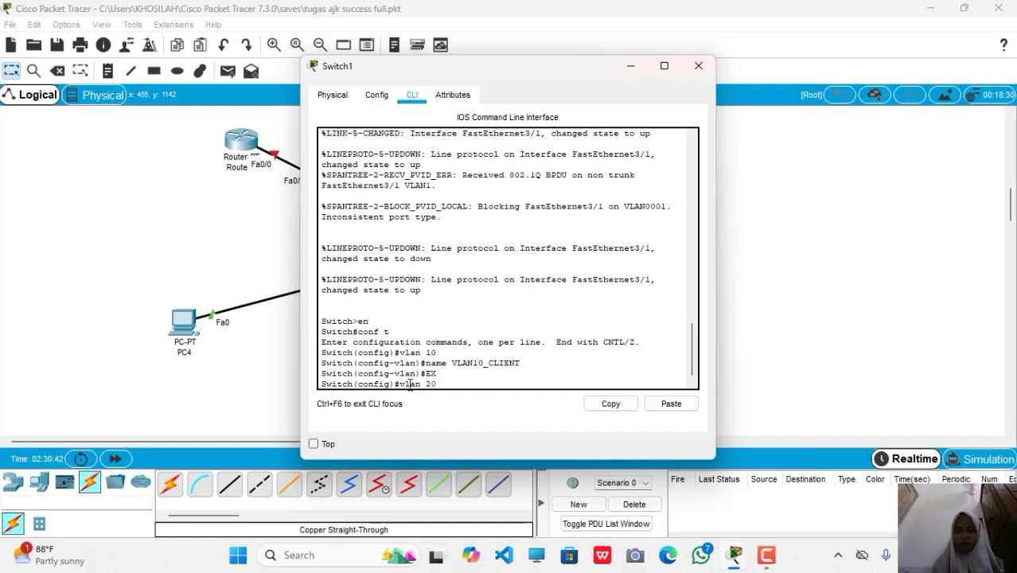
pyautogui.press('Return')
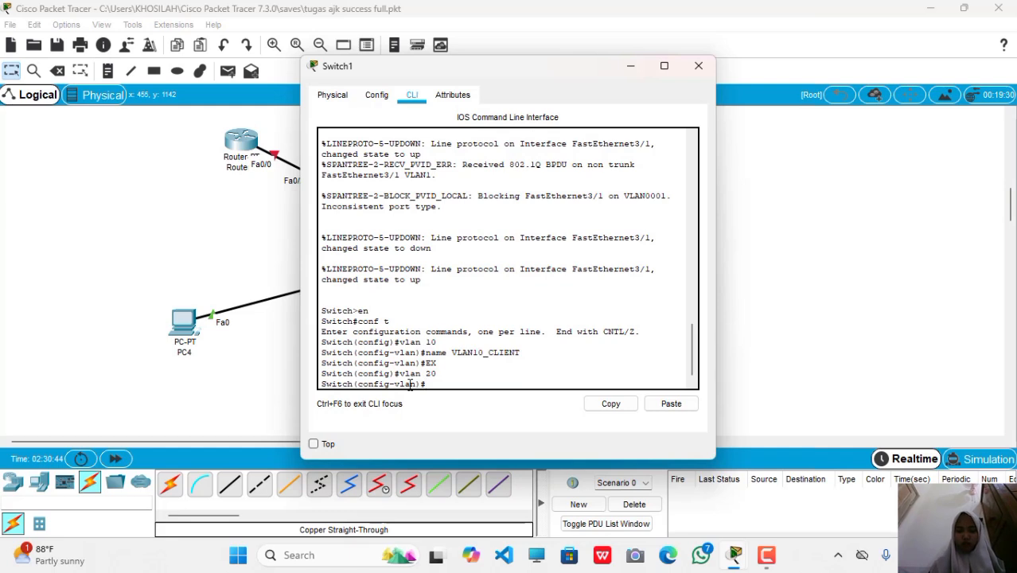
# Name VLAN 20 VLAN20_CLIENT on Switch1 and exit to global configuration mode.
pyautogui.press('Up')
pyautogui.press('Up')
pyautogui.press('Up')
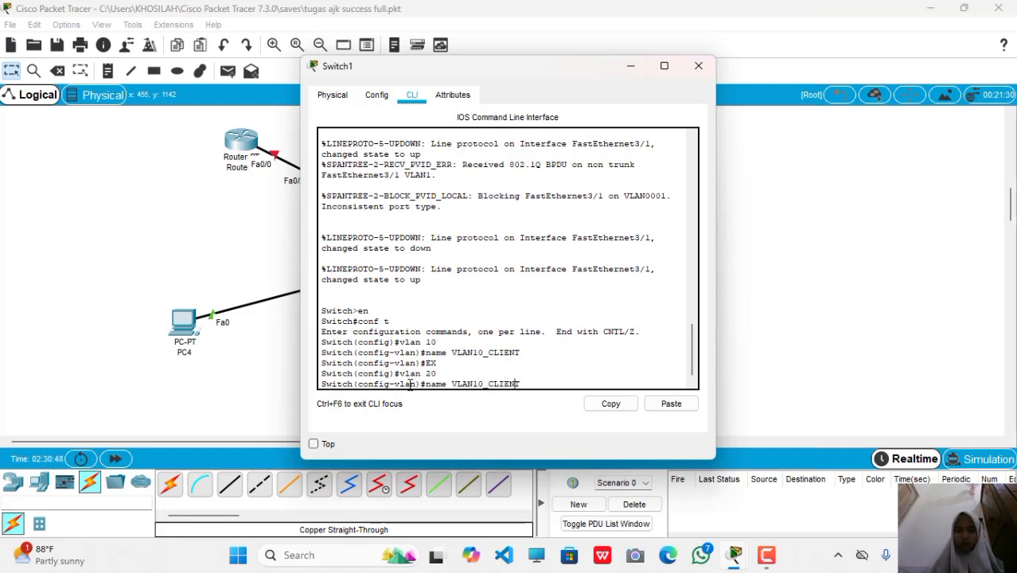
pyautogui.press('Left')
pyautogui.press('Left')
pyautogui.press('Left')
pyautogui.press('Left')
pyautogui.press('Left')
pyautogui.press('Left')
pyautogui.press('Left')
pyautogui.press('Left')
pyautogui.press('BackSpace')
pyautogui.press('BackSpace')
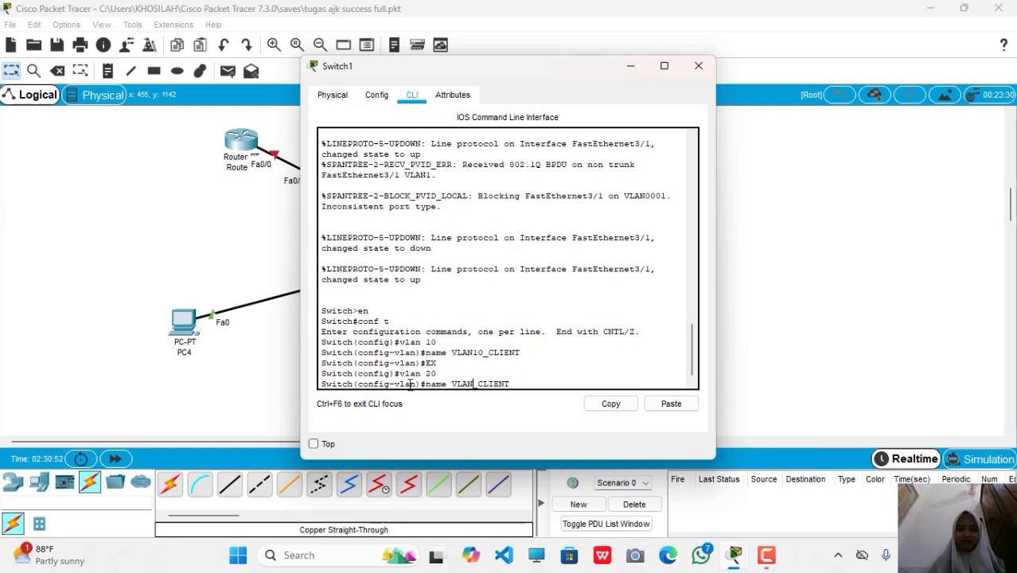
pyautogui.write('20')
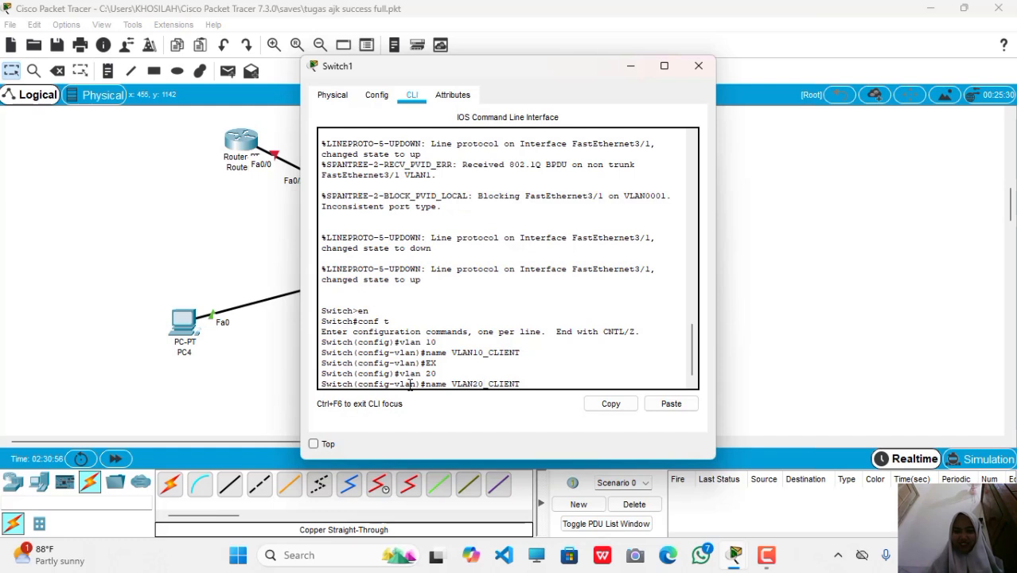
pyautogui.press('Return')
pyautogui.write('EX')
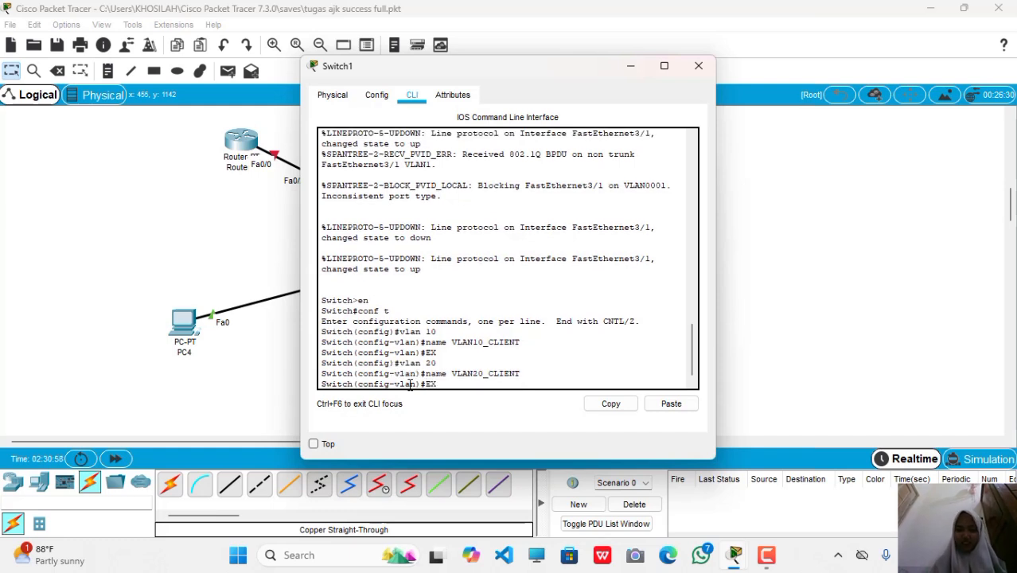
pyautogui.press('Return')
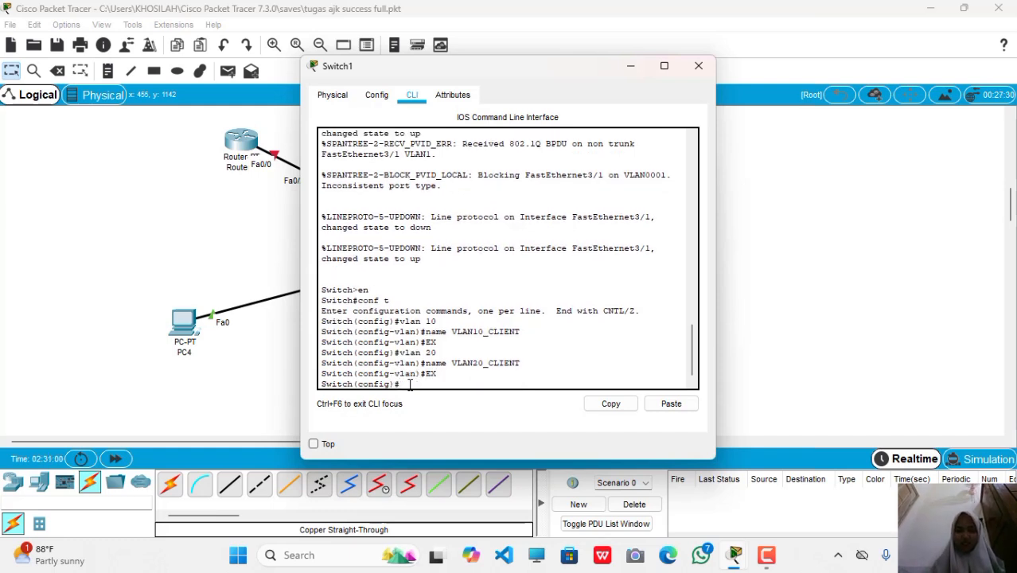
pyautogui.write('VLAN 3')
pyautogui.press('BackSpace')
pyautogui.press('BackSpace')
pyautogui.press('BackSpace')
pyautogui.press('BackSpace')
pyautogui.press('BackSpace')
pyautogui.press('BackSpace')
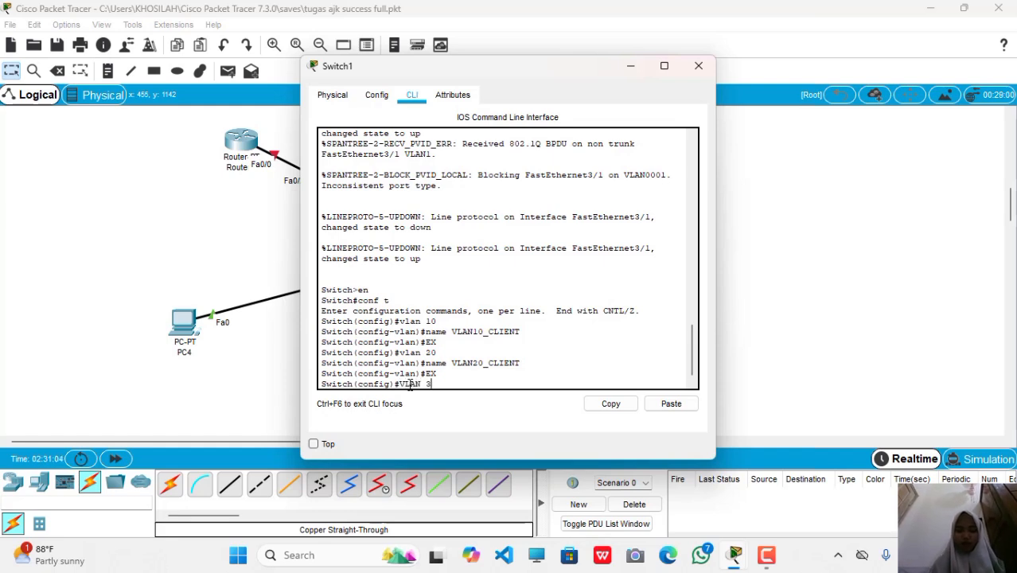
pyautogui.press('Up')
pyautogui.press('Up')
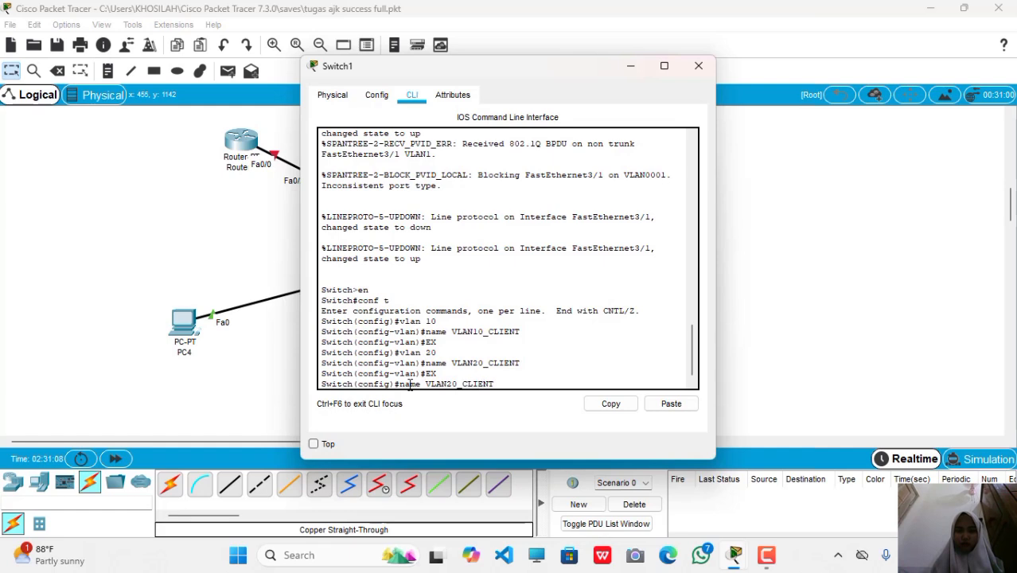
pyautogui.press('Left')
pyautogui.press('Left')
pyautogui.press('Left')
pyautogui.press('Left')
pyautogui.press('Left')
pyautogui.press('Left')
pyautogui.press('Left')
pyautogui.press('Left')
pyautogui.press('BackSpace')
pyautogui.write('3')
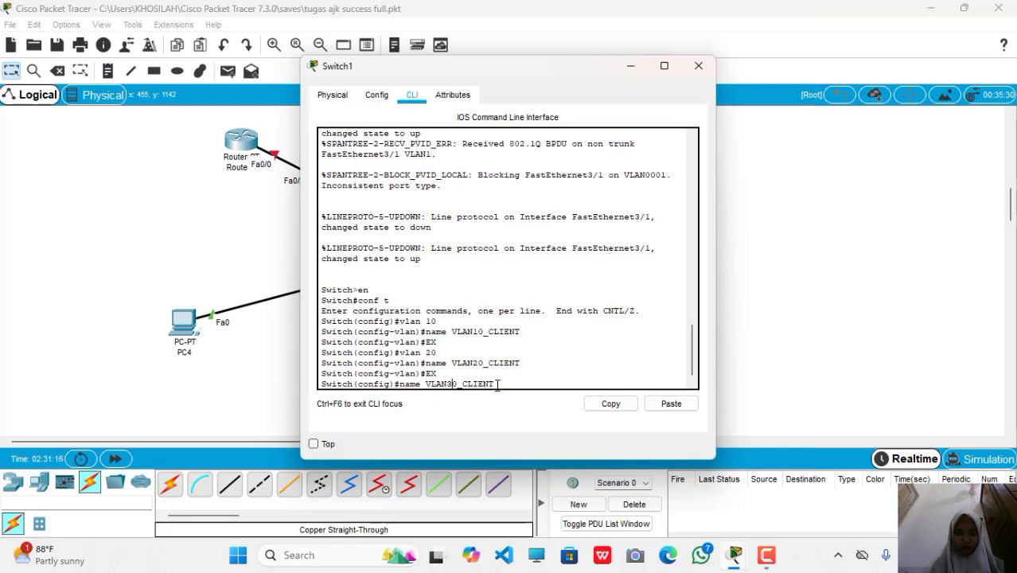
pyautogui.press('Left')
pyautogui.press('Left')
pyautogui.press('Left')
pyautogui.press('Left')
pyautogui.press('Left')
pyautogui.press('Left')
pyautogui.press('Left')
pyautogui.press('Left')
pyautogui.press('BackSpace')
pyautogui.press('BackSpace')
pyautogui.press('BackSpace')
pyautogui.press('BackSpace')
pyautogui.press('BackSpace')
pyautogui.press('BackSpace')
pyautogui.press('BackSpace')
pyautogui.press('BackSpace')
pyautogui.press('BackSpace')
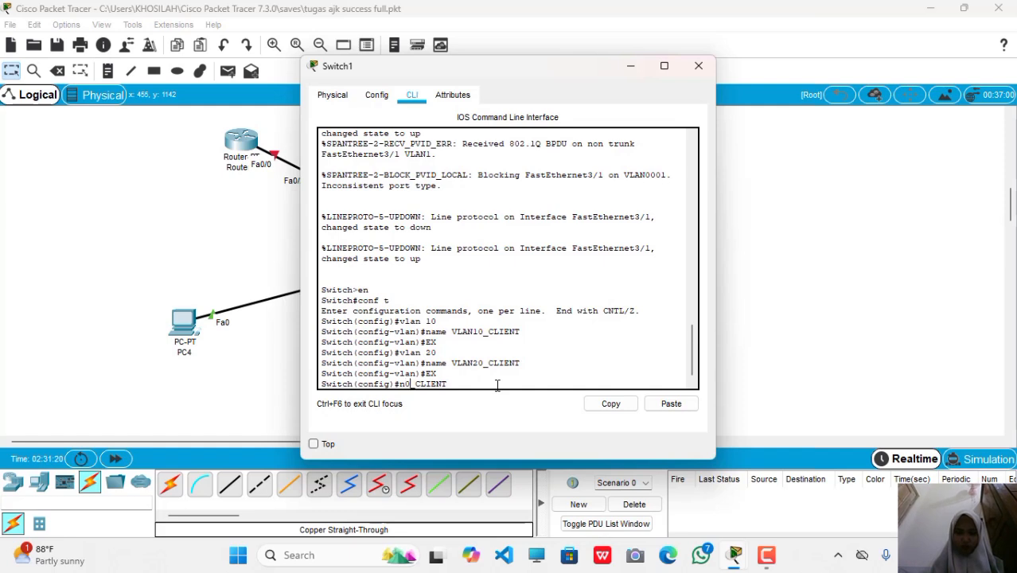
pyautogui.press('Delete')
pyautogui.press('Delete')
pyautogui.press('Delete')
pyautogui.press('Delete')
pyautogui.press('Delete')
pyautogui.press('Delete')
pyautogui.press('Delete')
pyautogui.press('Delete')
pyautogui.press('BackSpace')
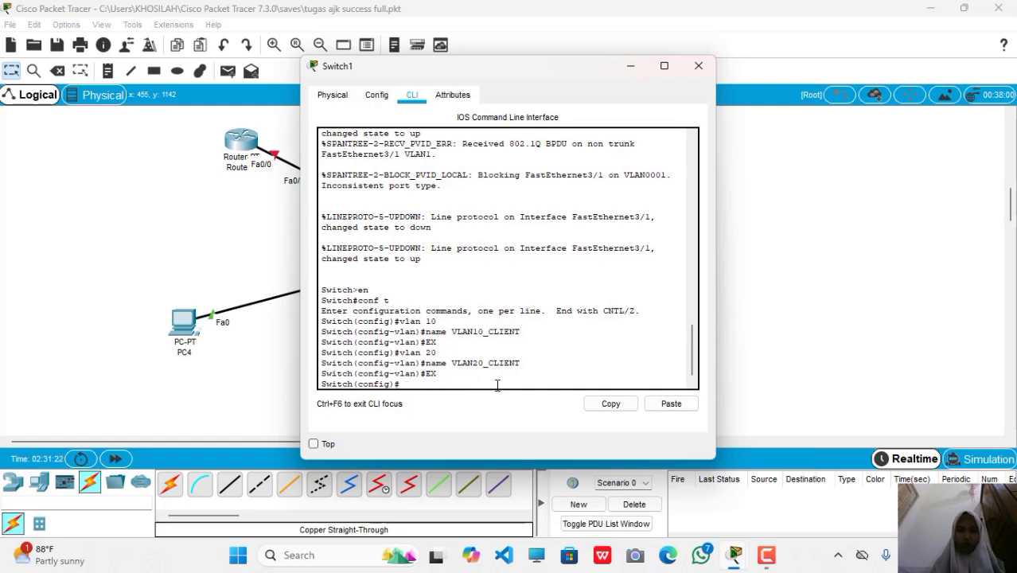
# Create VLAN 30 on Switch1 with the command vlan 30.
pyautogui.press('Up')
pyautogui.press('Up')
pyautogui.press('Up')
pyautogui.press('Left')
pyautogui.press('BackSpace')
pyautogui.write('3')
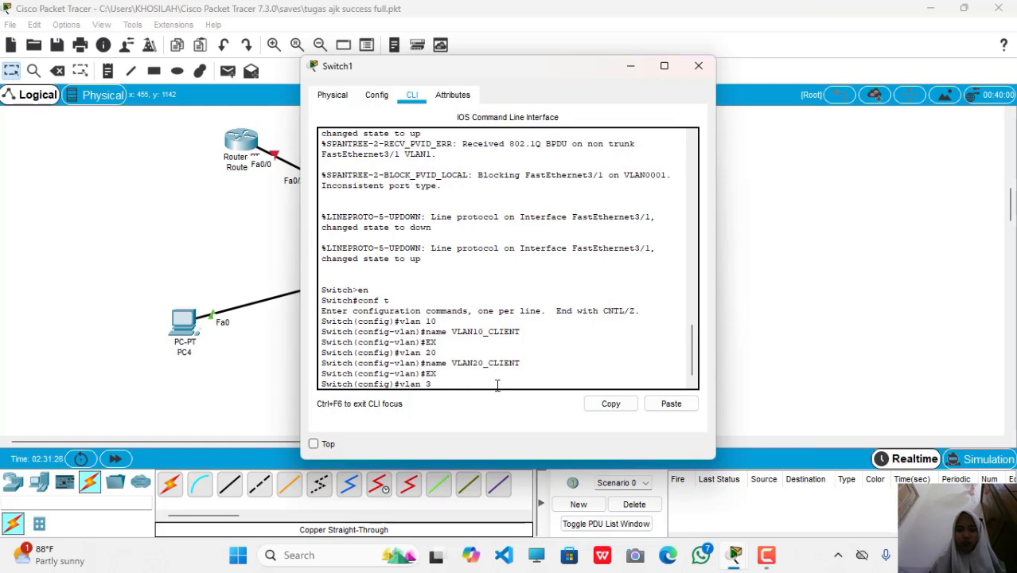
pyautogui.press('Return')
# Name VLAN 30 VLAN30_SERVER on Switch1 and exit to global configuration mode.
pyautogui.press('Up')
pyautogui.press('Up')
pyautogui.press('Up')
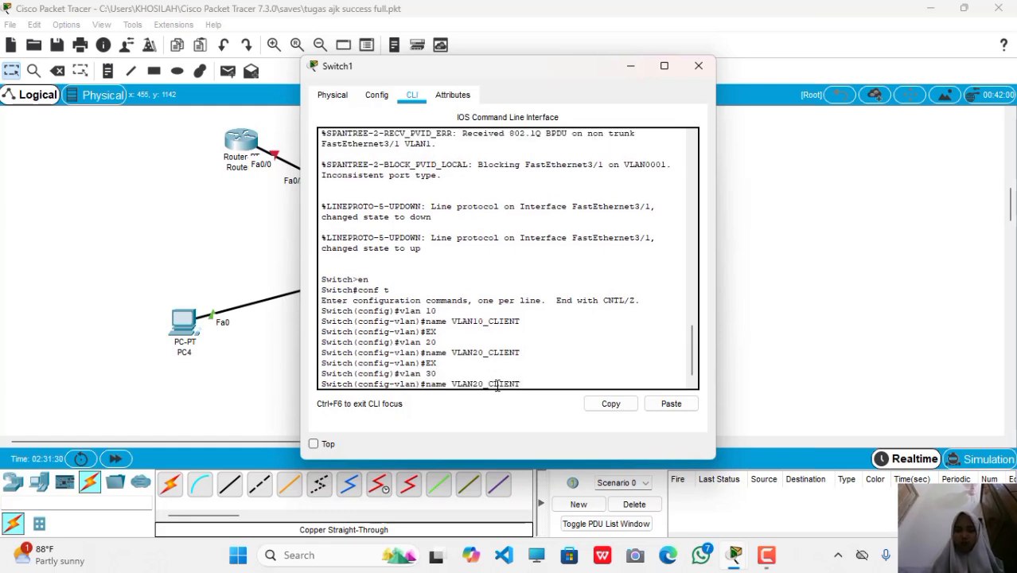
pyautogui.press('BackSpace')
pyautogui.press('BackSpace')
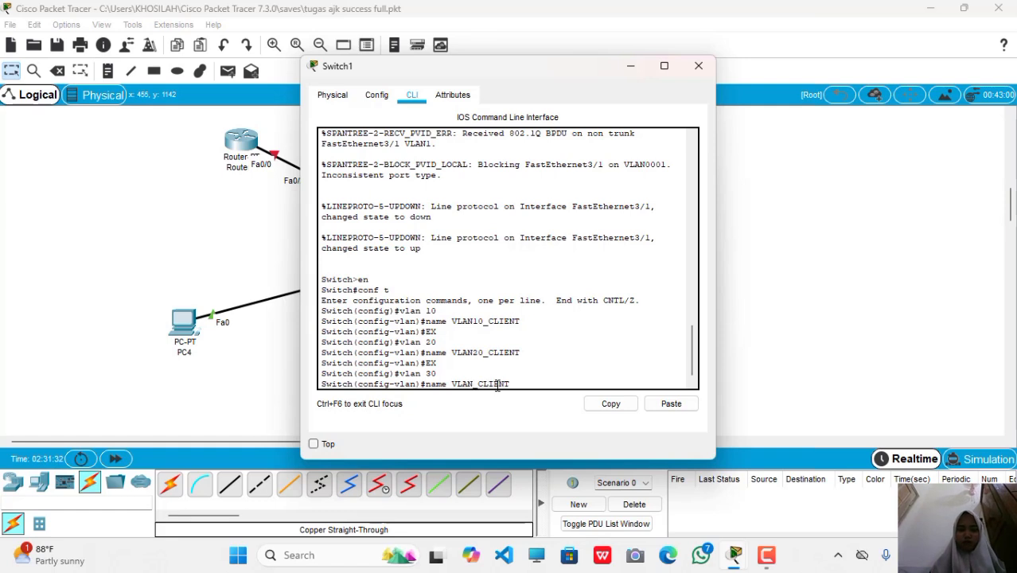
pyautogui.write('30')
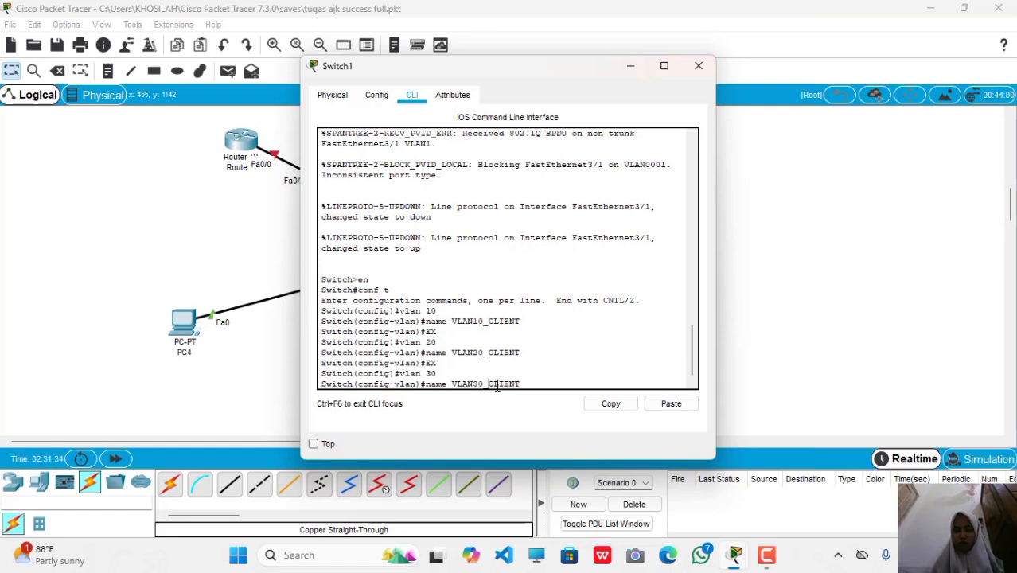
pyautogui.press('BackSpace')
pyautogui.press('BackSpace')
pyautogui.press('BackSpace')
pyautogui.press('BackSpace')
pyautogui.press('BackSpace')
pyautogui.press('BackSpace')
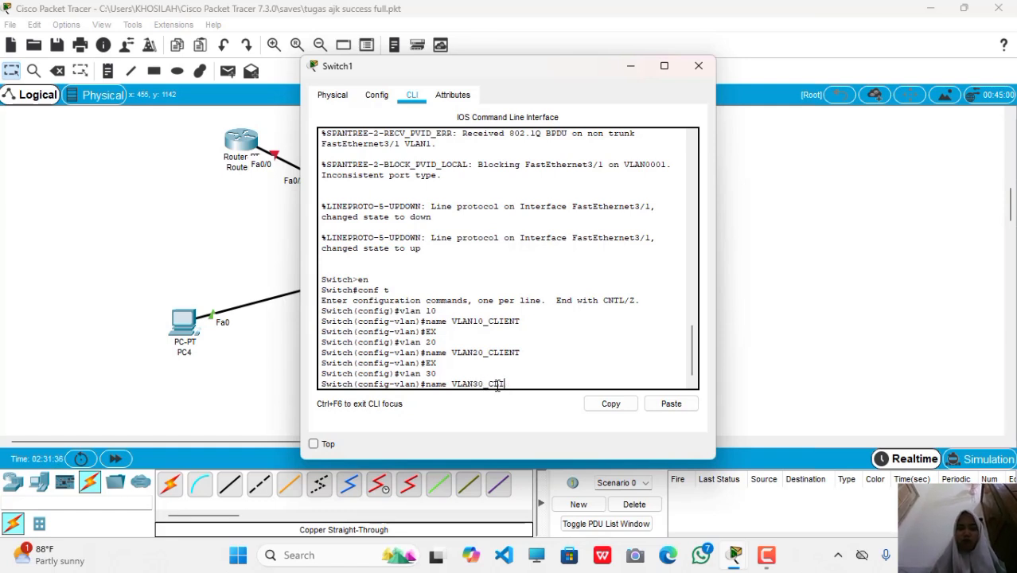
pyautogui.write('SER')
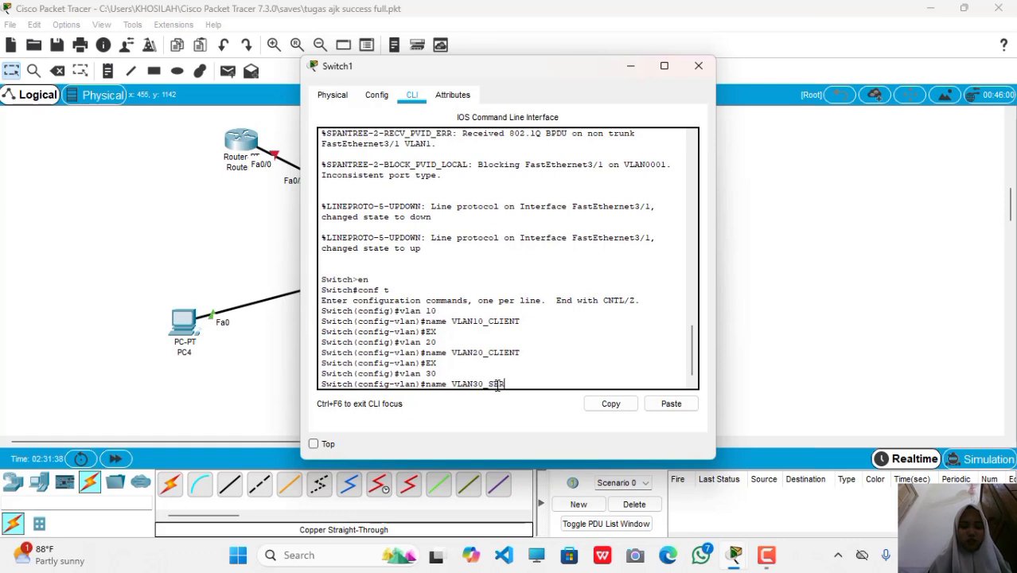
pyautogui.write('VER')
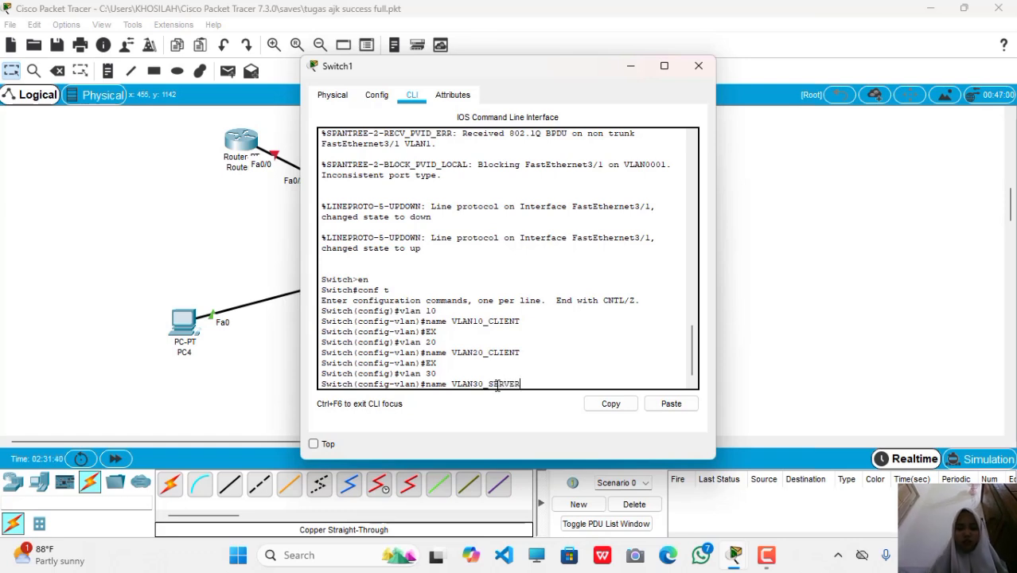
pyautogui.press('Return')
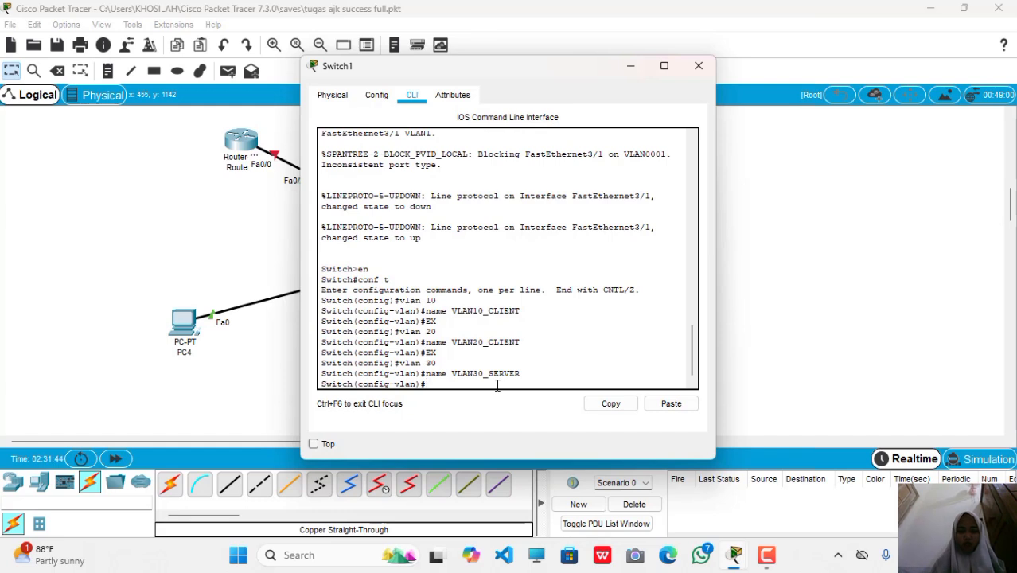
pyautogui.press('Up')
pyautogui.press('Up')
pyautogui.press('Up')
pyautogui.press('Return')
pyautogui.write('INT FA')
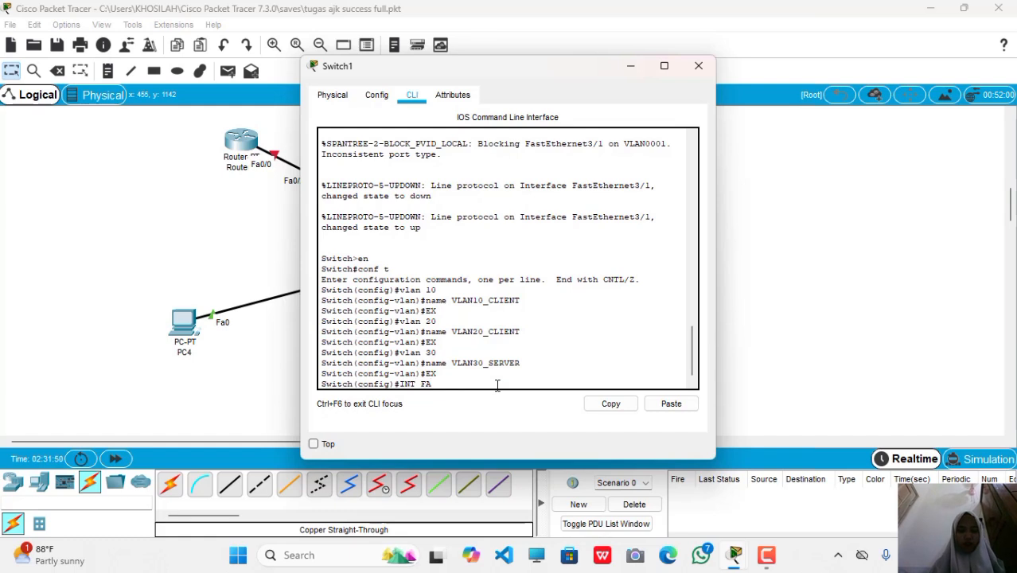
pyautogui.press('BackSpace')
pyautogui.press('BackSpace')
pyautogui.press('BackSpace')
pyautogui.press('BackSpace')
pyautogui.press('BackSpace')
pyautogui.press('BackSpace')
# Set Switch1's interface fa3/1 to trunk with switchport mode trunk and exit to global configuration mode.
pyautogui.write('int fa3/1')
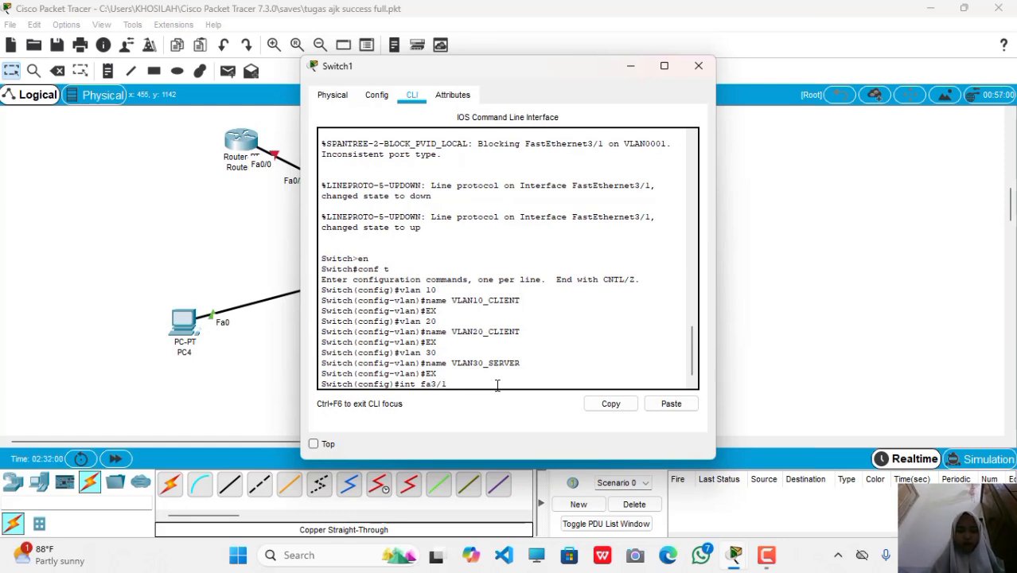
pyautogui.press('Return')
pyautogui.write('switch')
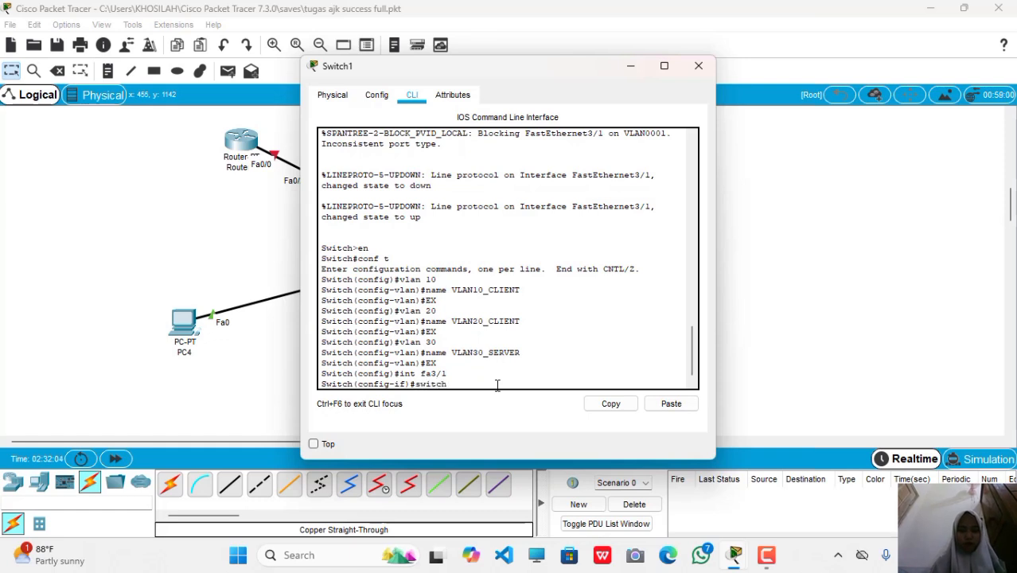
pyautogui.write('port')
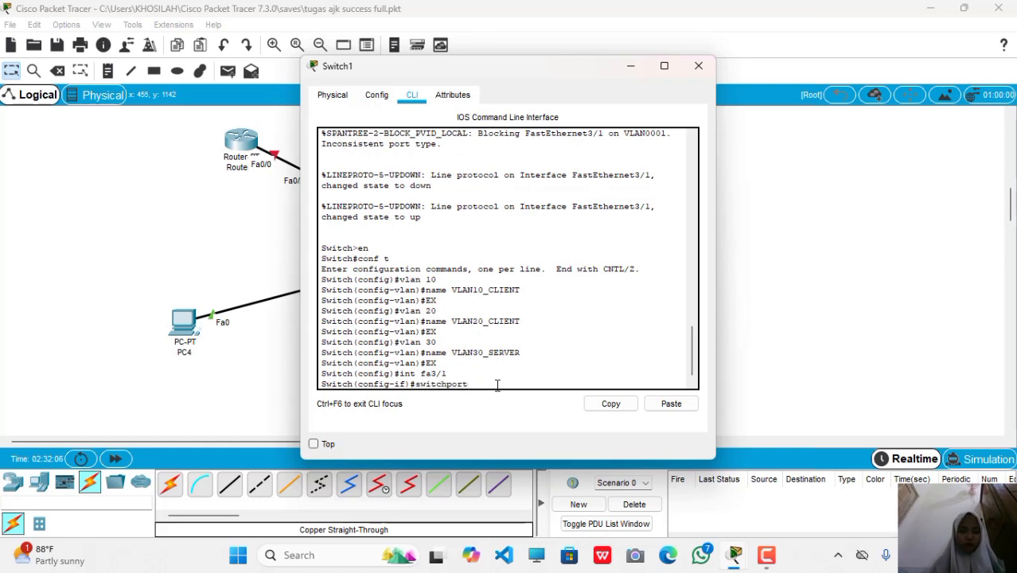
pyautogui.write(' mode trunk')
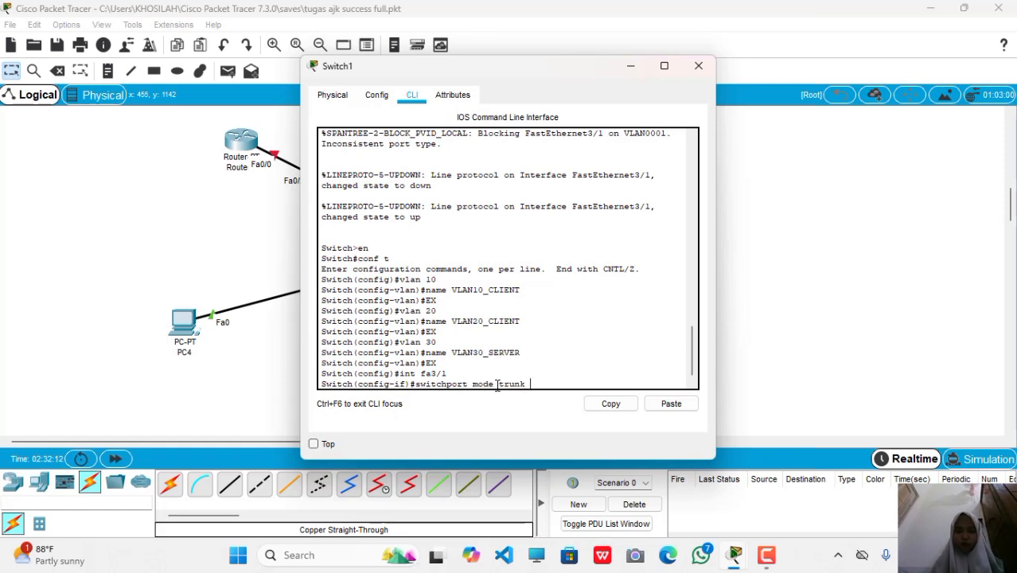
pyautogui.press('Return')
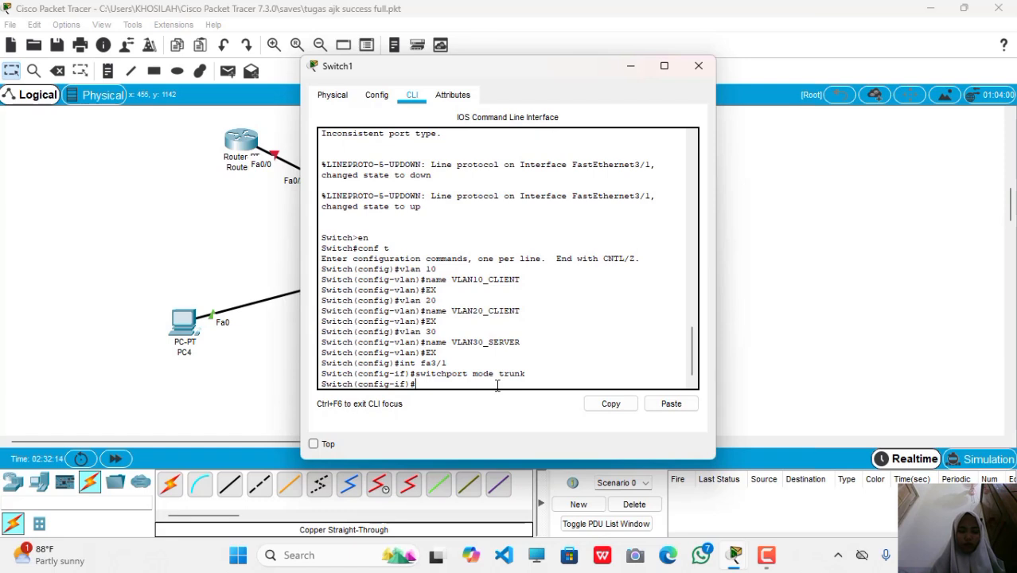
pyautogui.write('ex')
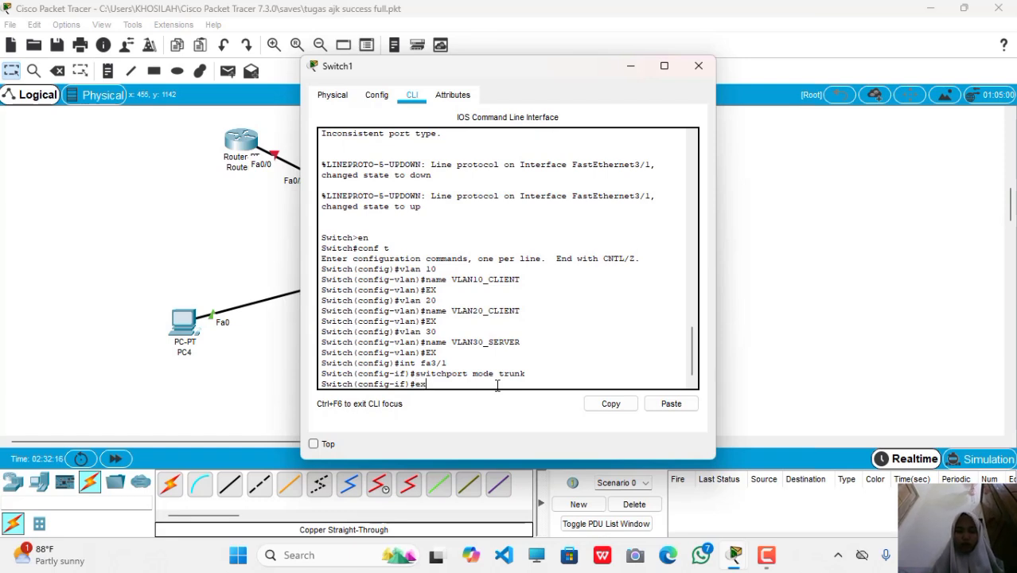
pyautogui.press('Return')
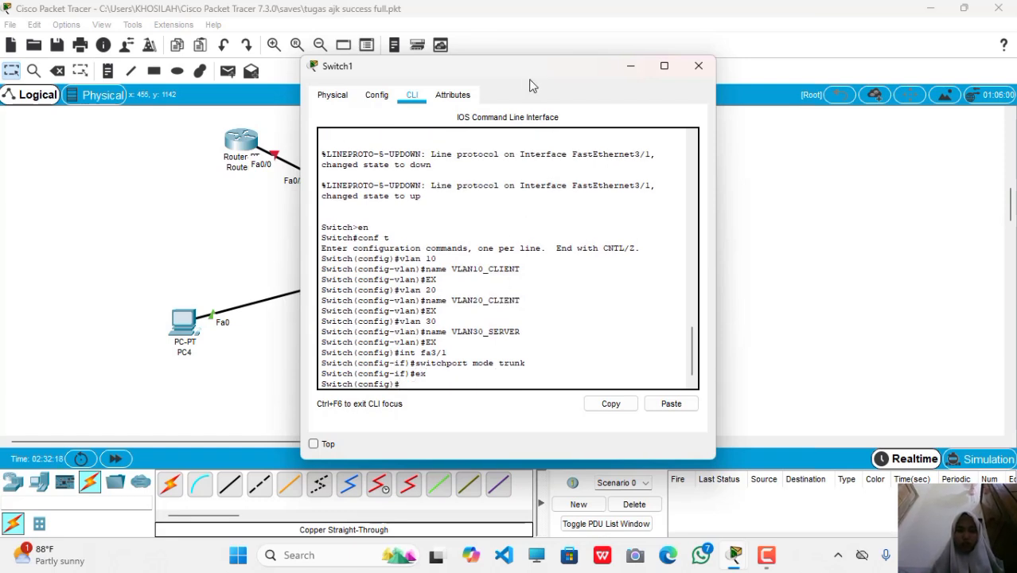
# Uncover the topology beside the Switch1 window and set interface fa0/1 to switchport mode access.
pyautogui.moveTo(553, 72); pyautogui.dragTo(690, 72)
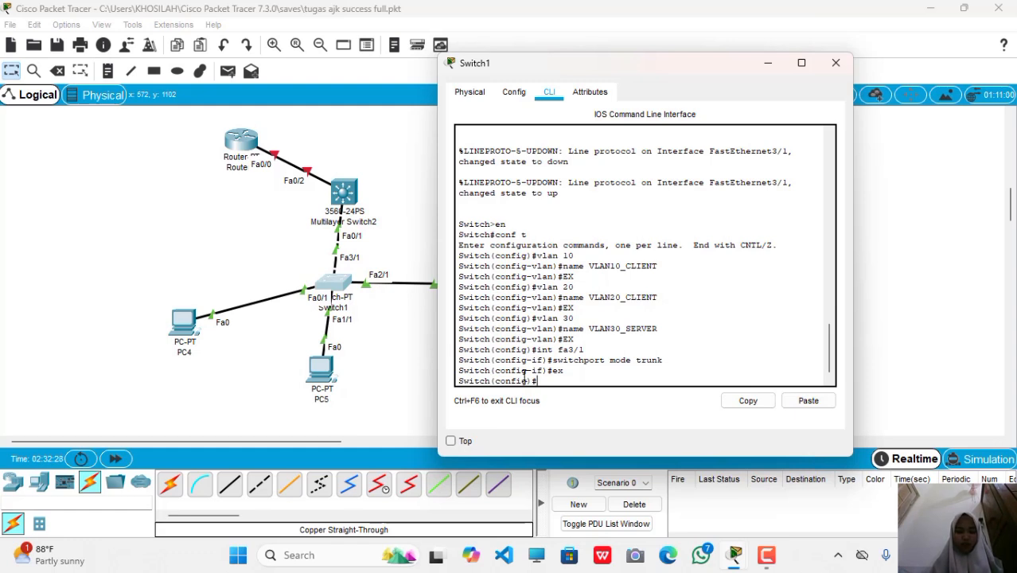
pyautogui.write('int')
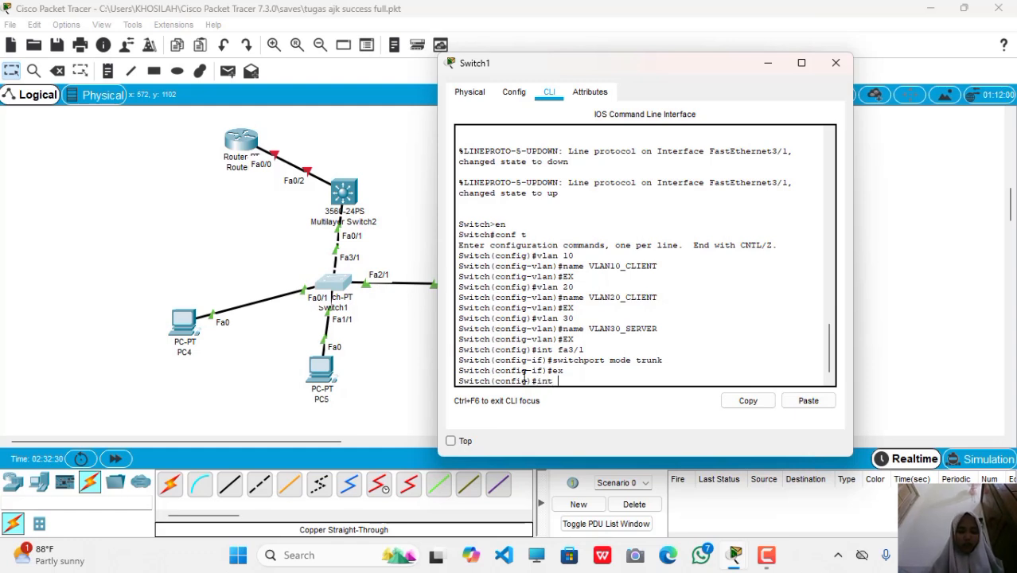
pyautogui.write(' fa0/')
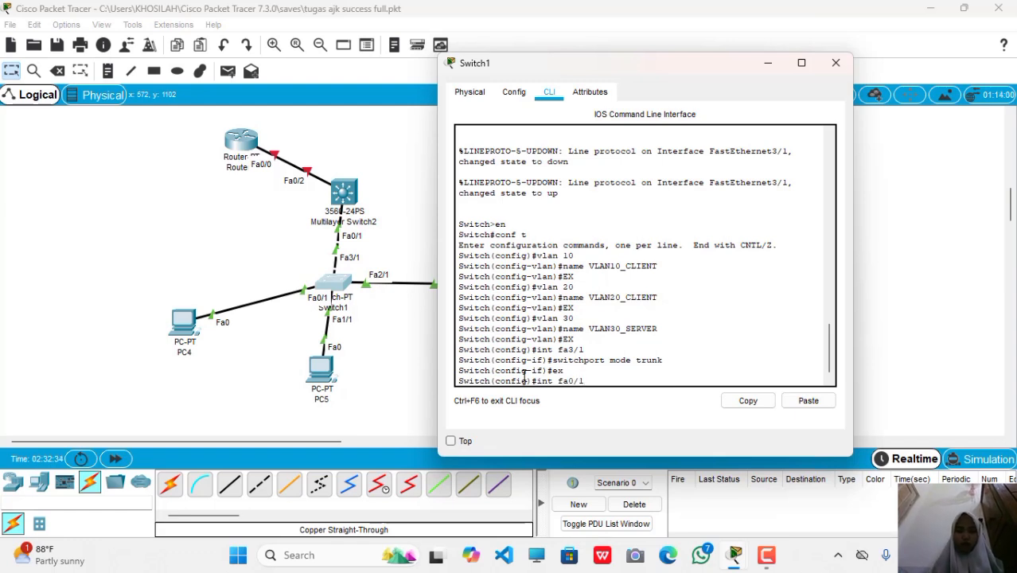
pyautogui.write('1')
pyautogui.press('Return')
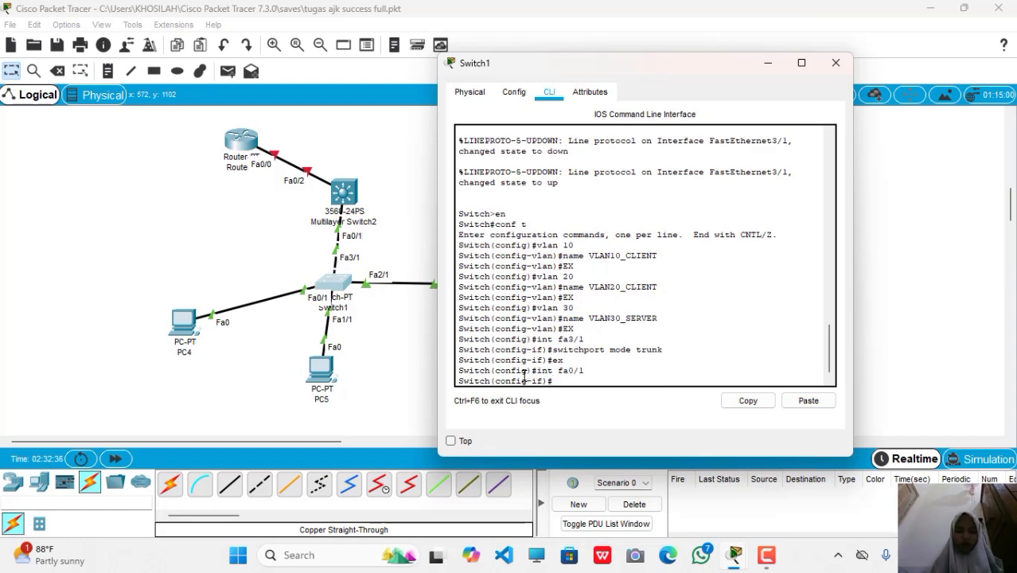
pyautogui.press('Up')
pyautogui.press('Up')
pyautogui.press('Up')
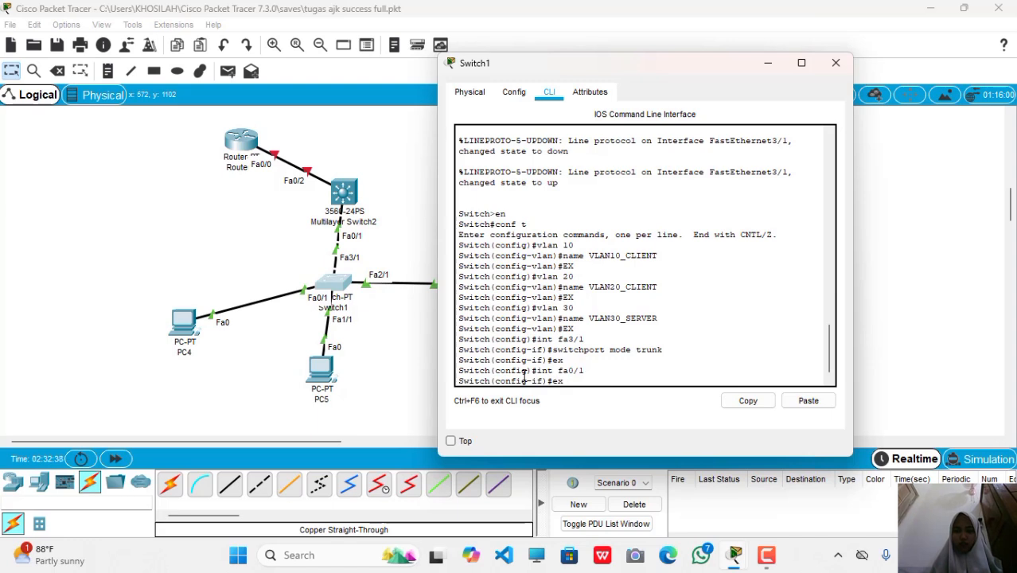
pyautogui.press('BackSpace')
pyautogui.press('BackSpace')
pyautogui.press('BackSpace')
pyautogui.press('BackSpace')
pyautogui.press('BackSpace')
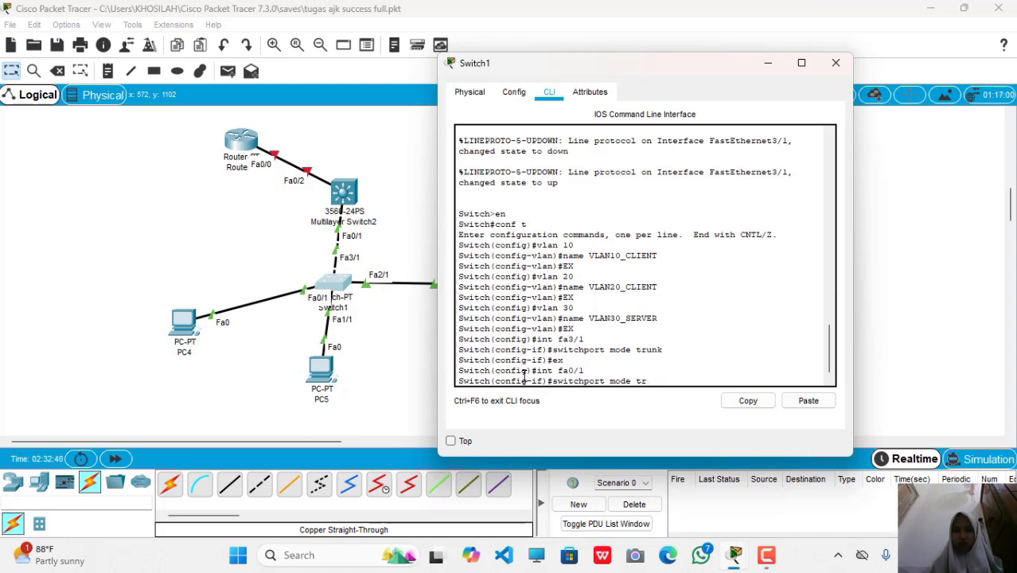
pyautogui.write('access')
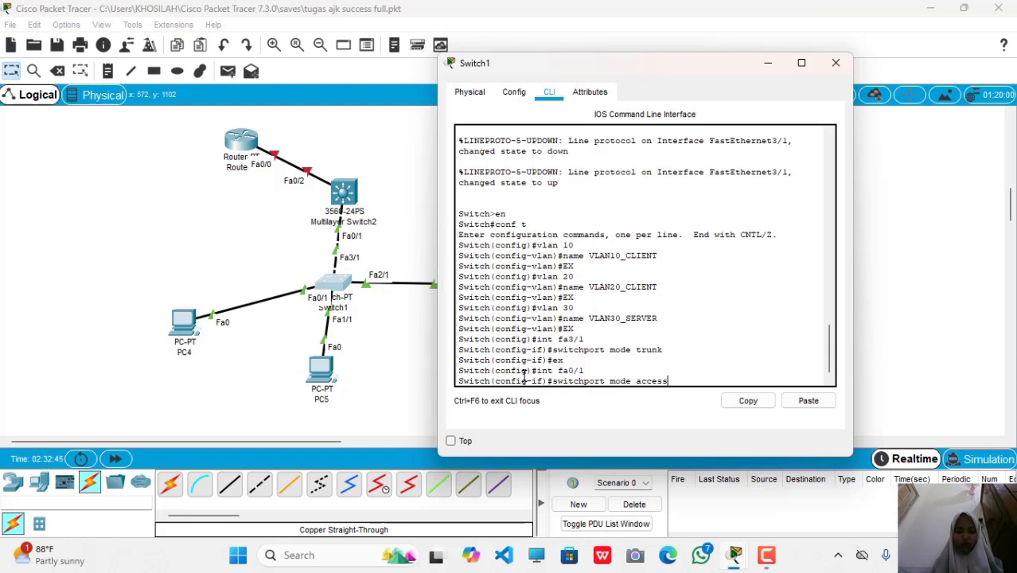
pyautogui.press('Return')
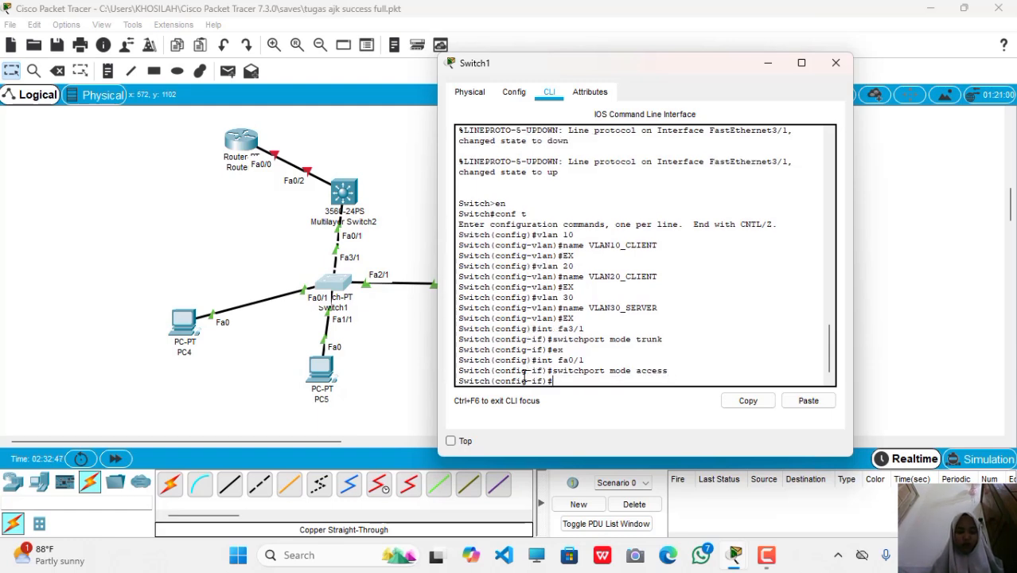
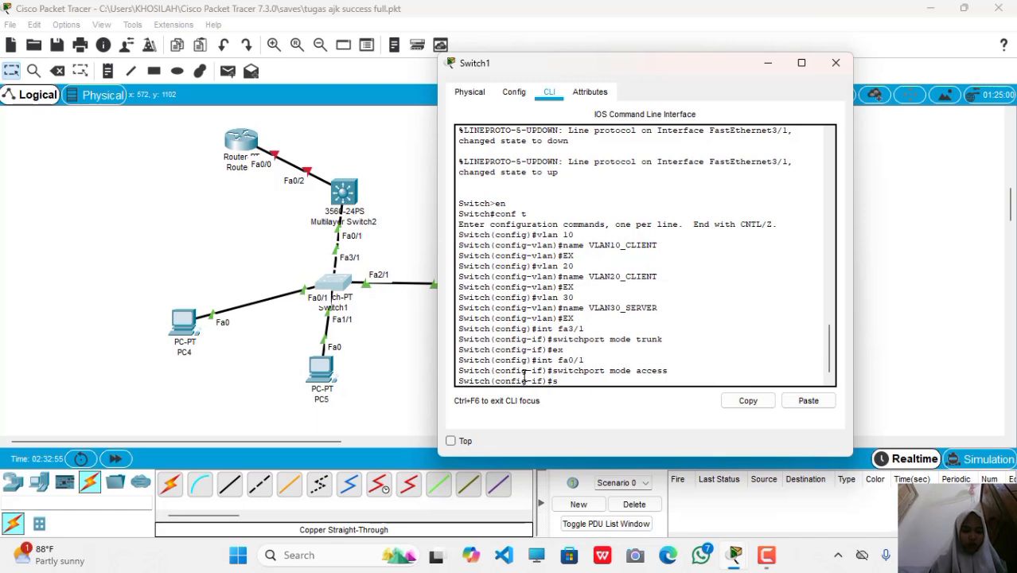
# Assign interface fa0/1 to VLAN 10 with switchport access vlan 10 and exit to global configuration mode.
pyautogui.press('Up')
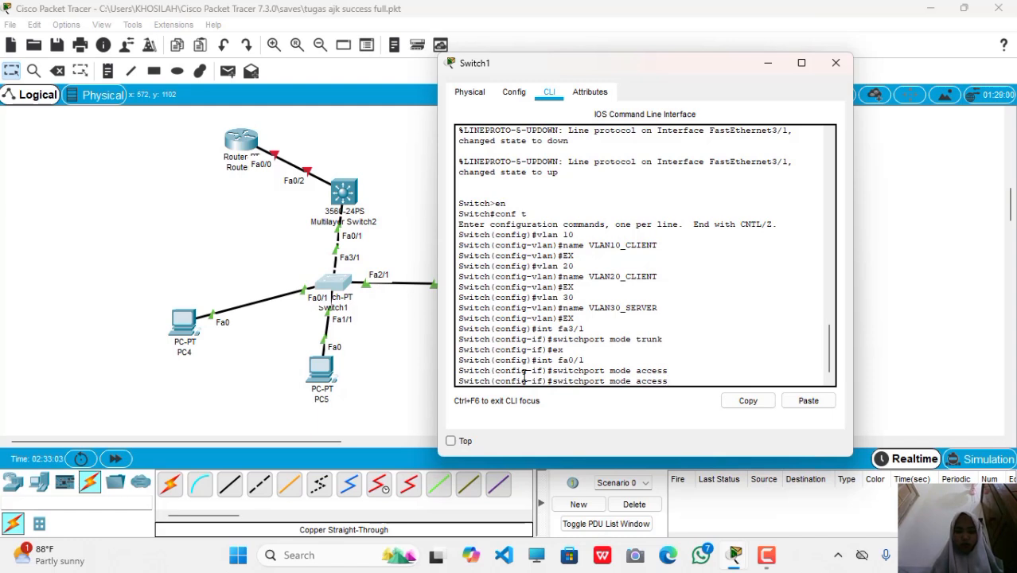
pyautogui.press('BackSpace')
pyautogui.press('BackSpace')
pyautogui.press('BackSpace')
pyautogui.press('BackSpace')
pyautogui.press('BackSpace')
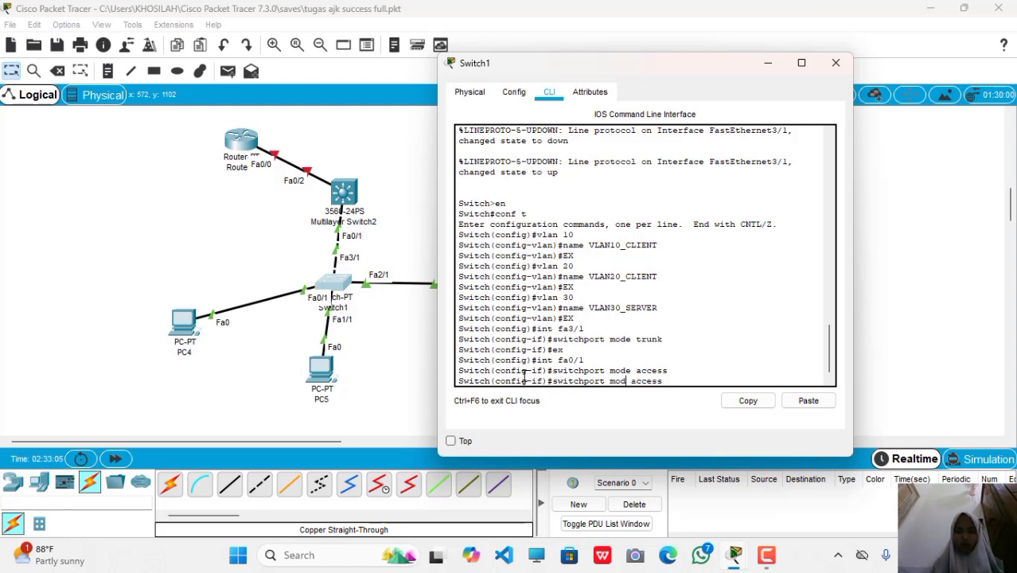
pyautogui.press('Right')
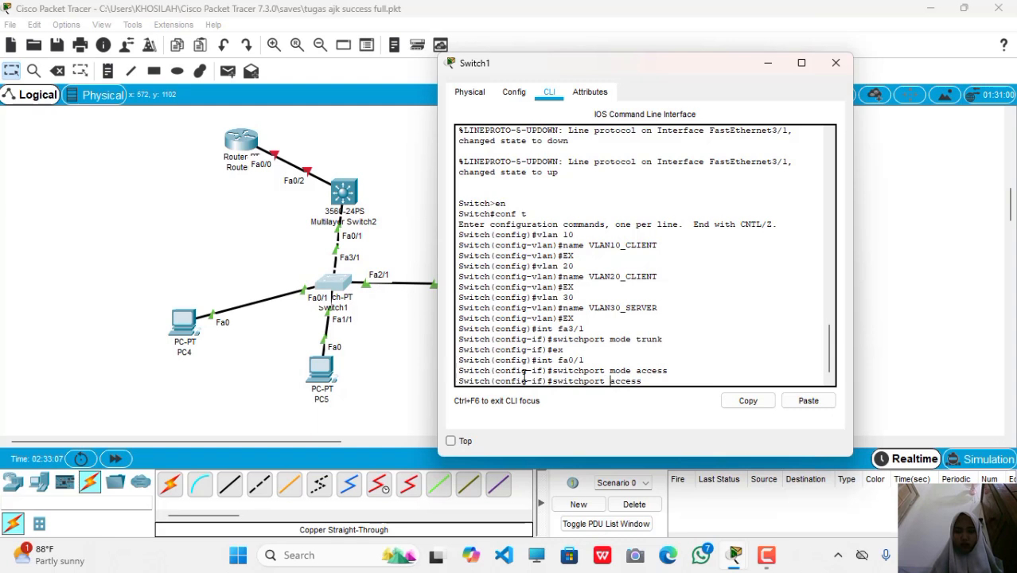
pyautogui.write('vlan 10')
pyautogui.press('Return')
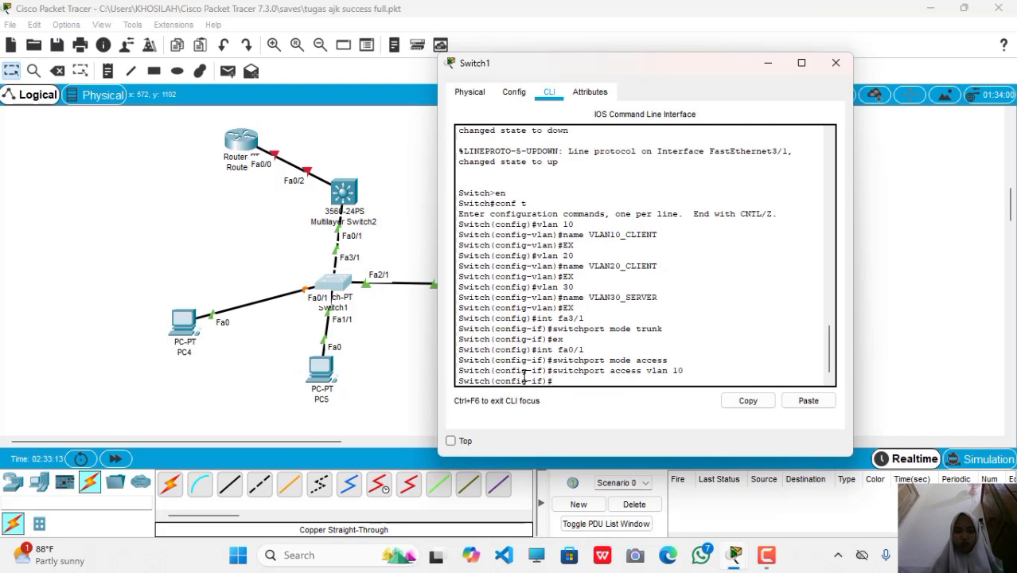
pyautogui.write('ex')
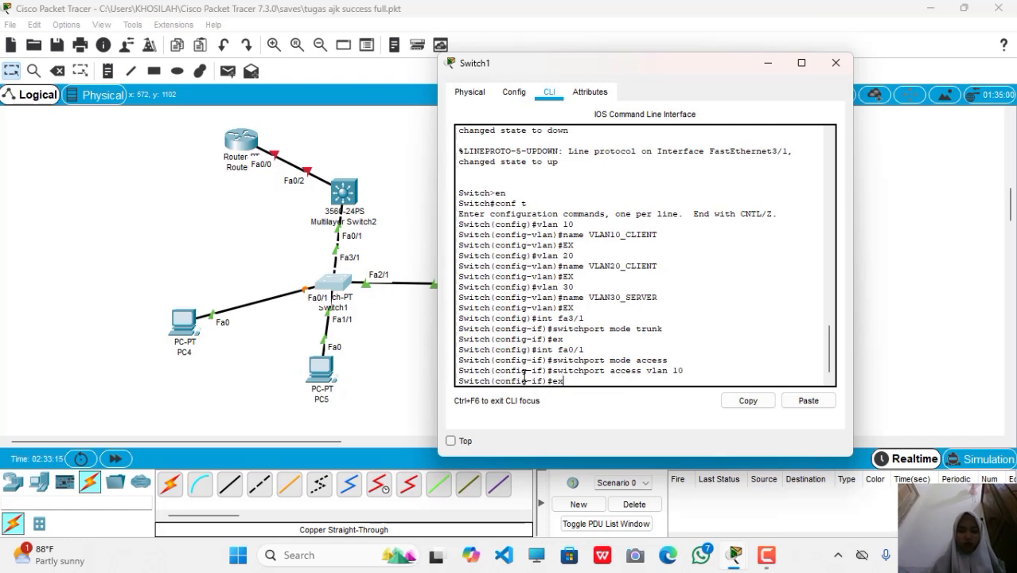
pyautogui.press('Return')
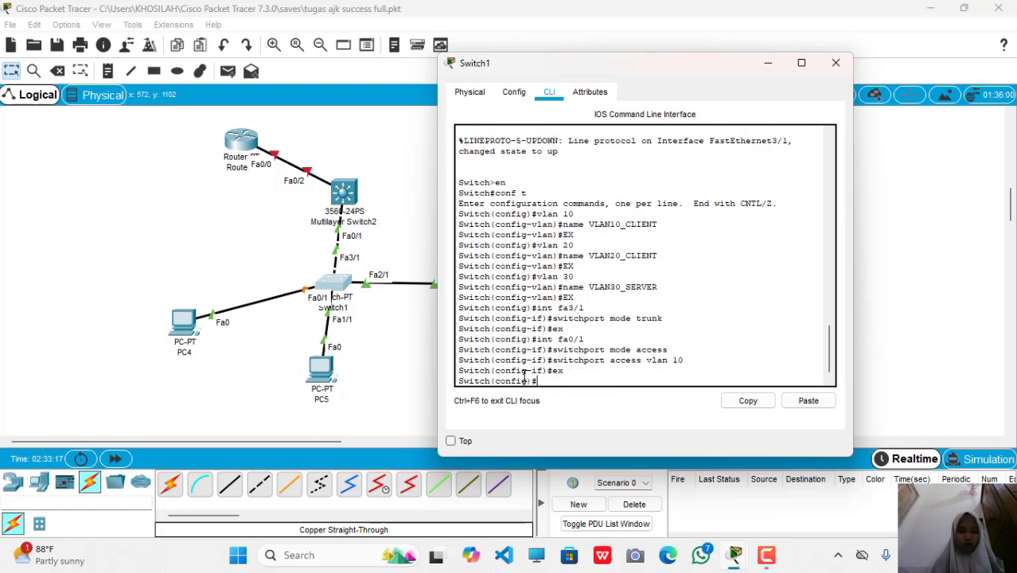
# Select interface fa1/1 on Switch1 and set it to switchport mode access.
pyautogui.press('Up')
pyautogui.press('Up')
pyautogui.press('Up')
pyautogui.press('Up')
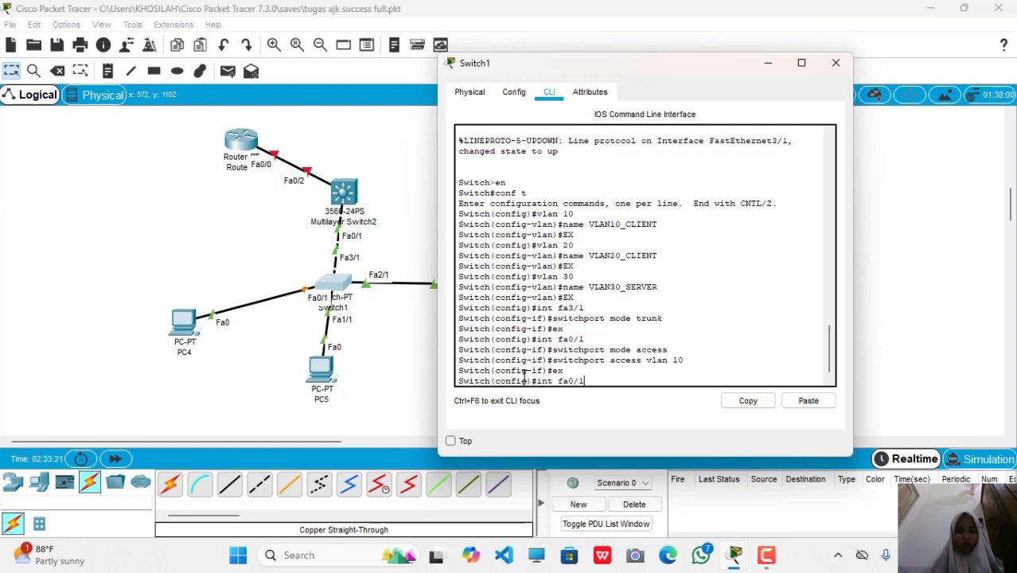
pyautogui.press('Left')
pyautogui.press('Left')
pyautogui.press('BackSpace')
pyautogui.write('1')
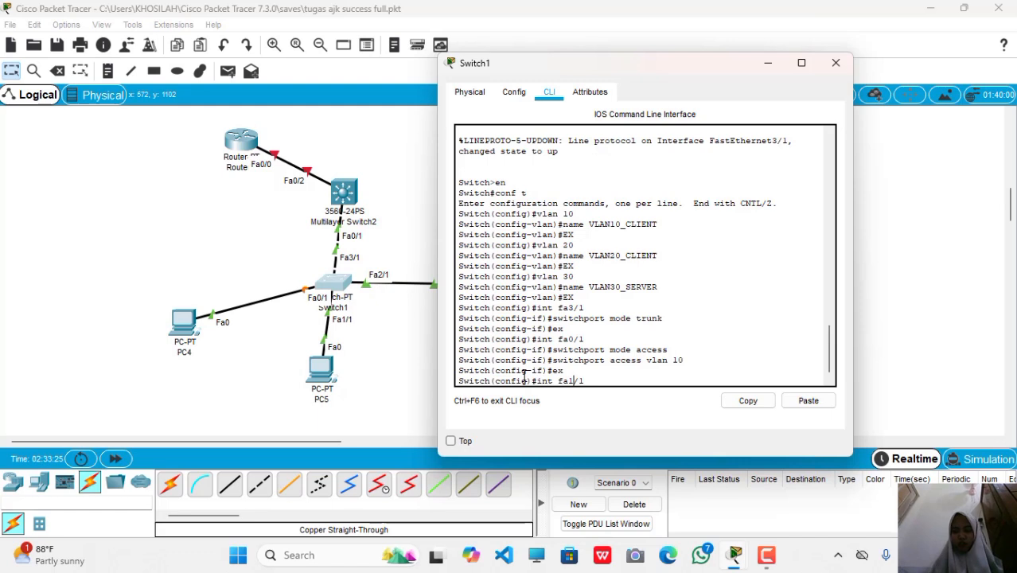
pyautogui.press('Return')
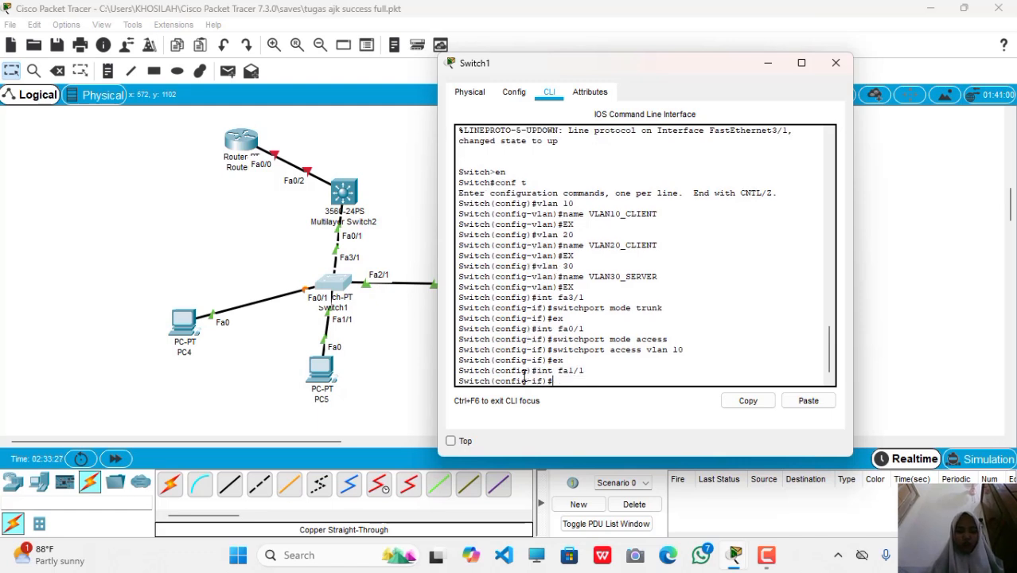
pyautogui.press('Up')
pyautogui.press('Up')
pyautogui.press('Up')
pyautogui.press('Up')
pyautogui.press('Return')
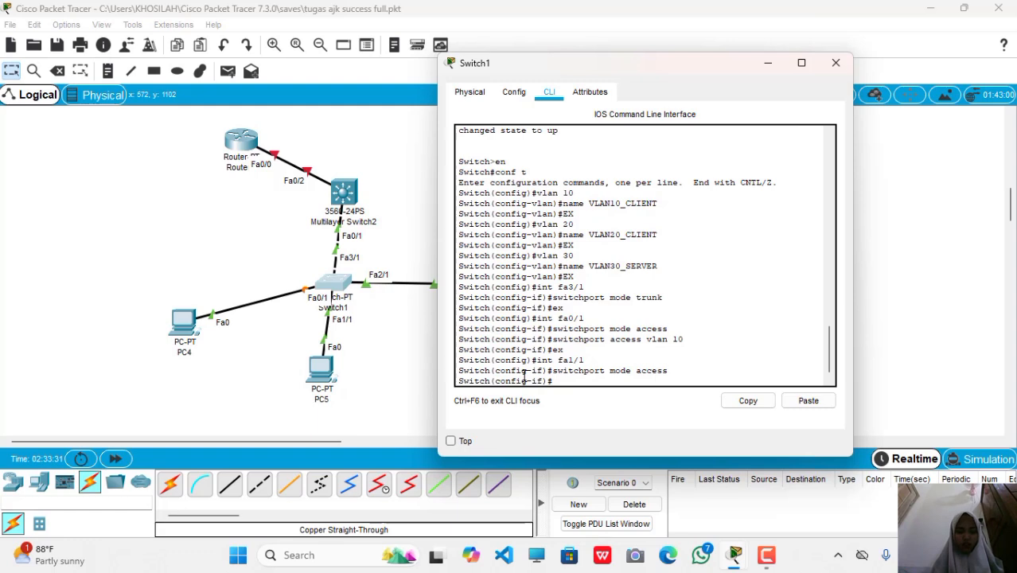
# Assign interface fa1/1 to VLAN 20 with switchport access vlan 20 and exit to global configuration mode.
pyautogui.press('Up')
pyautogui.press('Up')
pyautogui.press('Up')
pyautogui.press('Up')
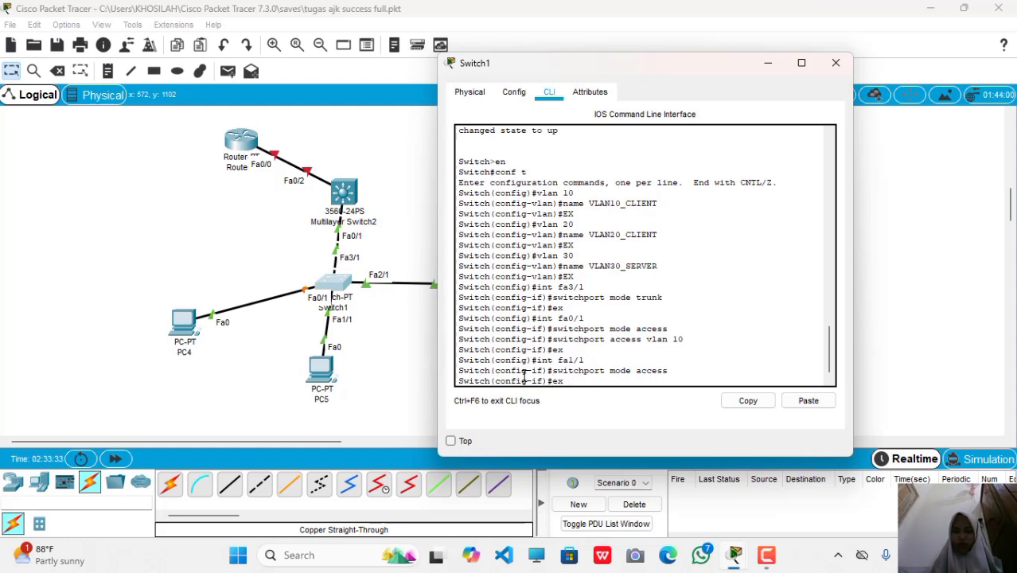
pyautogui.press('Left')
pyautogui.press('BackSpace')
pyautogui.write('2')
pyautogui.press('Return')
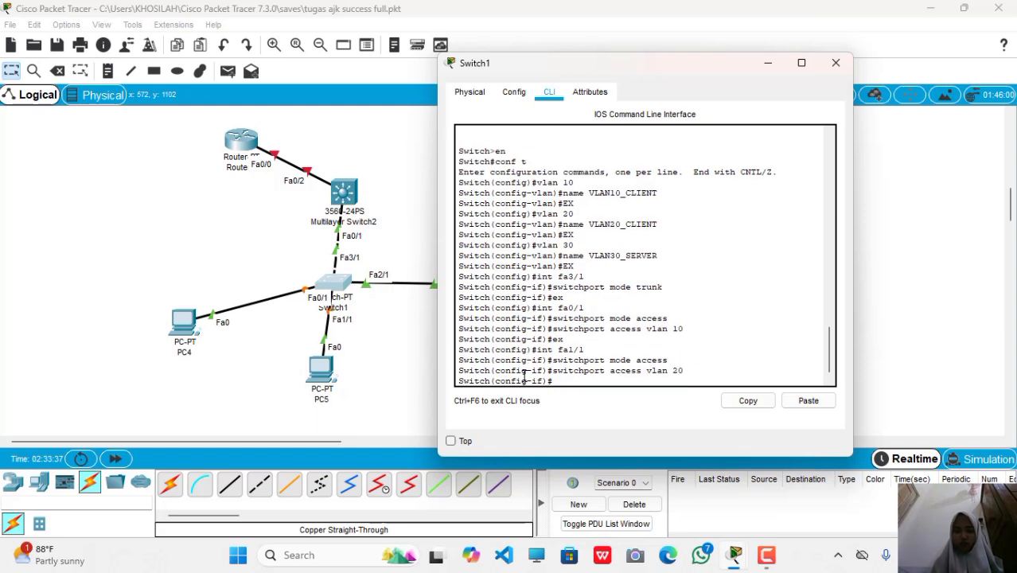
pyautogui.write('ex')
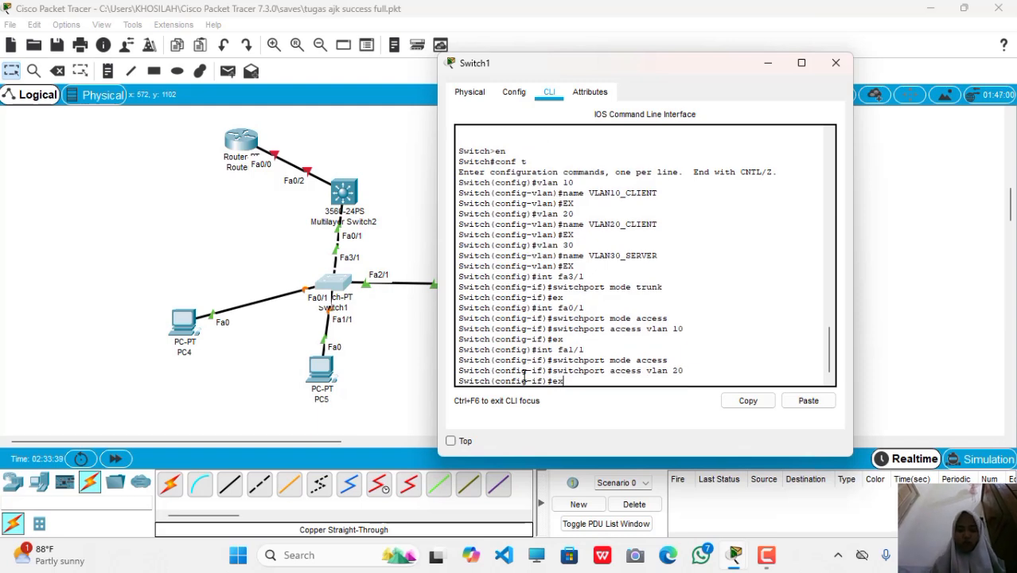
pyautogui.press('Return')
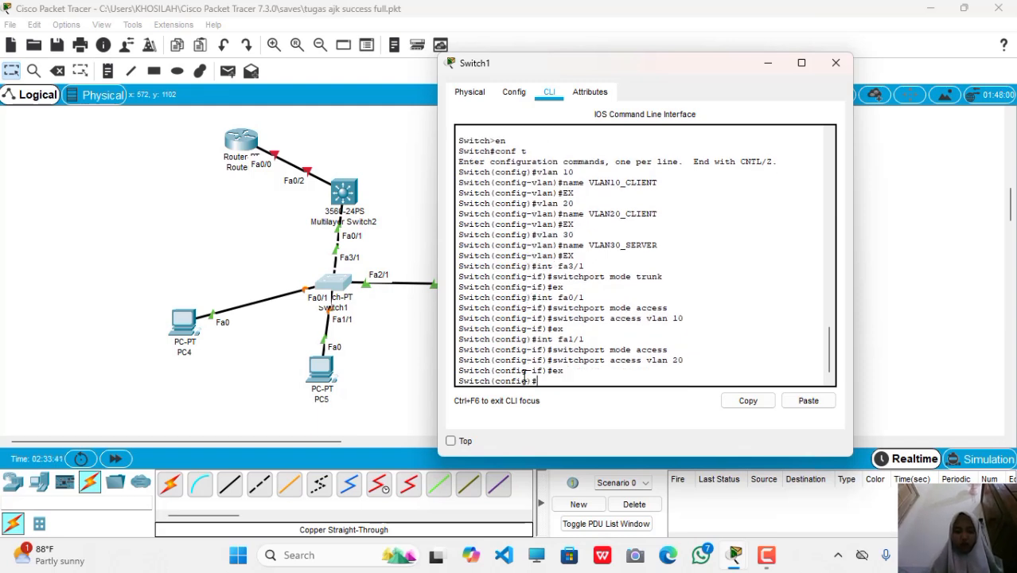
# Select interface fa2/1 on Switch1 and set it to switchport mode access.
pyautogui.press('Up')
pyautogui.press('Up')
pyautogui.press('Up')
pyautogui.press('Up')
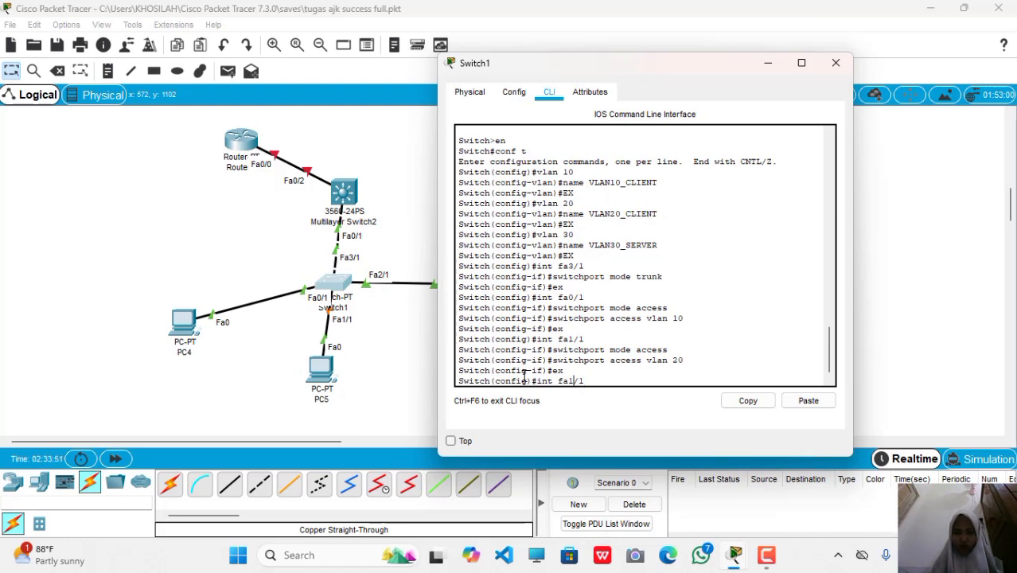
pyautogui.press('BackSpace')
pyautogui.write('2')
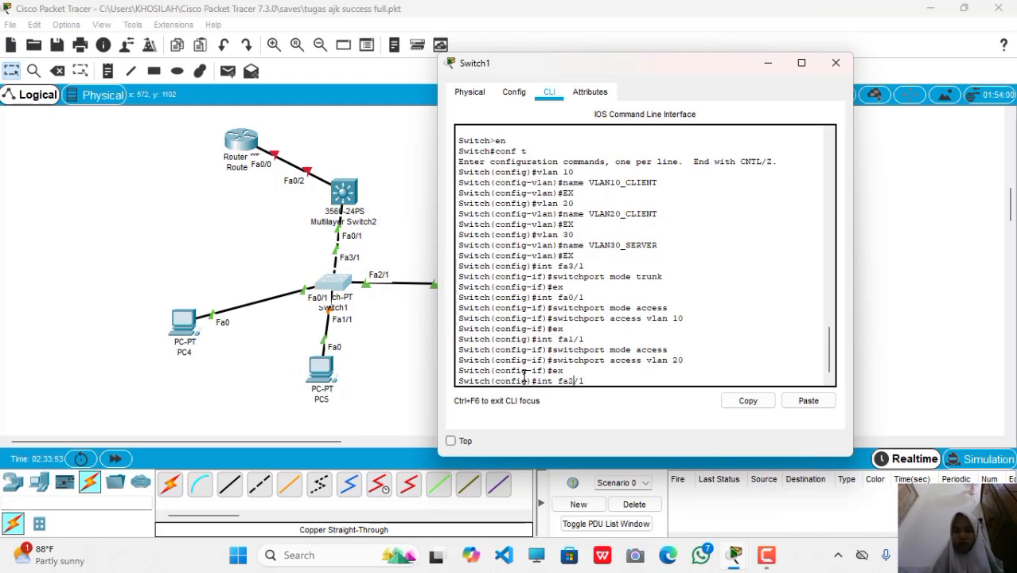
pyautogui.press('Return')
pyautogui.press('Up')
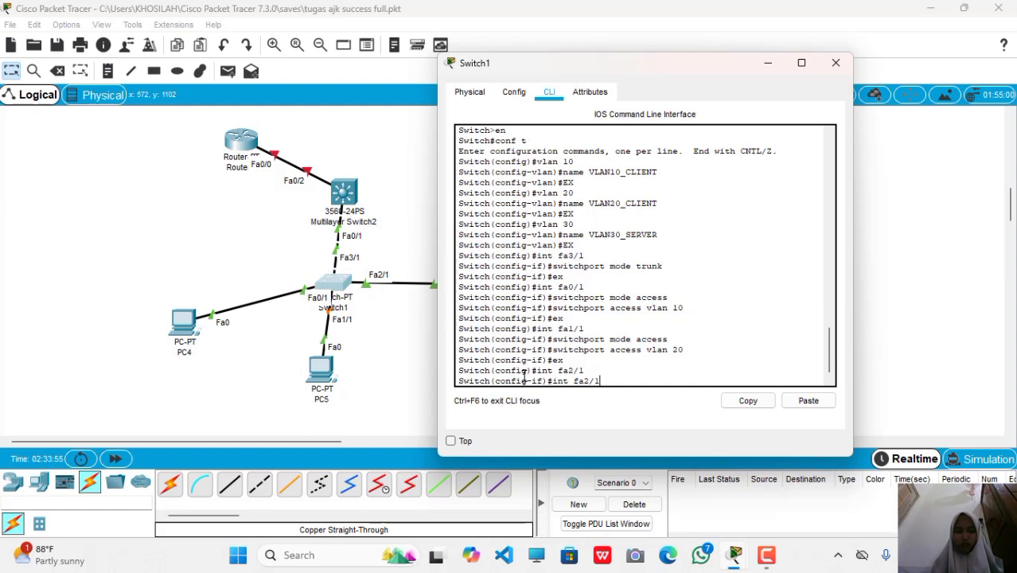
pyautogui.press('Up')
pyautogui.press('Up')
pyautogui.press('Up')
pyautogui.press('Return')
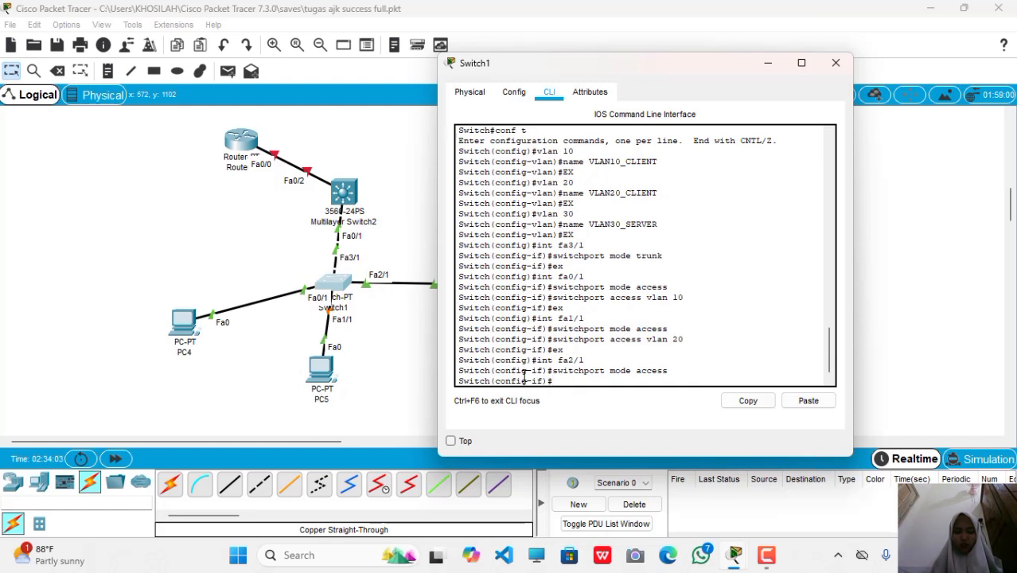
# Assign interface fa2/1 to VLAN 30 with switchport access vlan 30 and exit to global configuration mode.
pyautogui.press('Up')
pyautogui.press('Up')
pyautogui.press('Up')
pyautogui.press('Up')
pyautogui.press('Up')
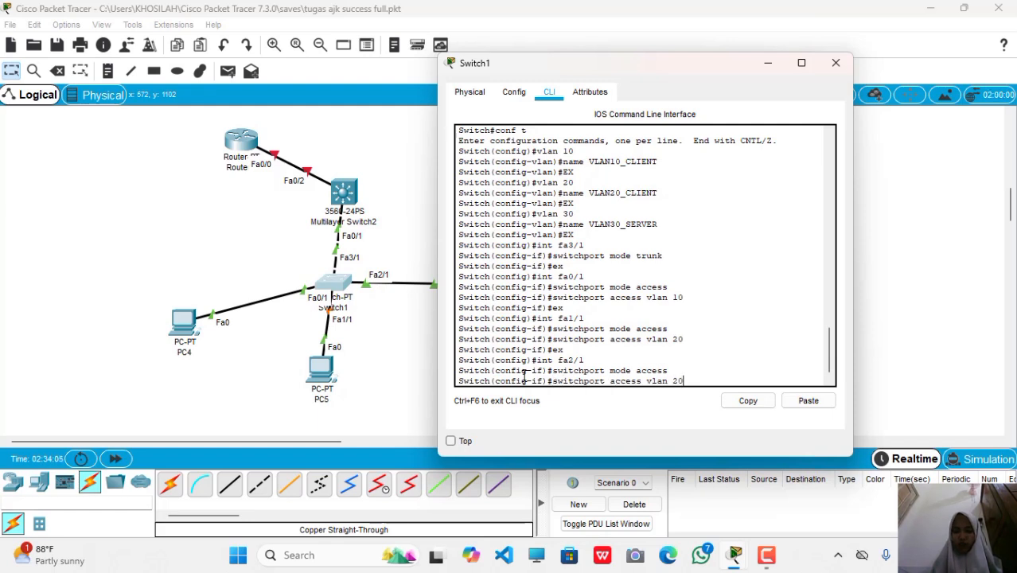
pyautogui.press('Down')
pyautogui.press('BackSpace')
pyautogui.press('BackSpace')
pyautogui.write('30')
pyautogui.press('Return')
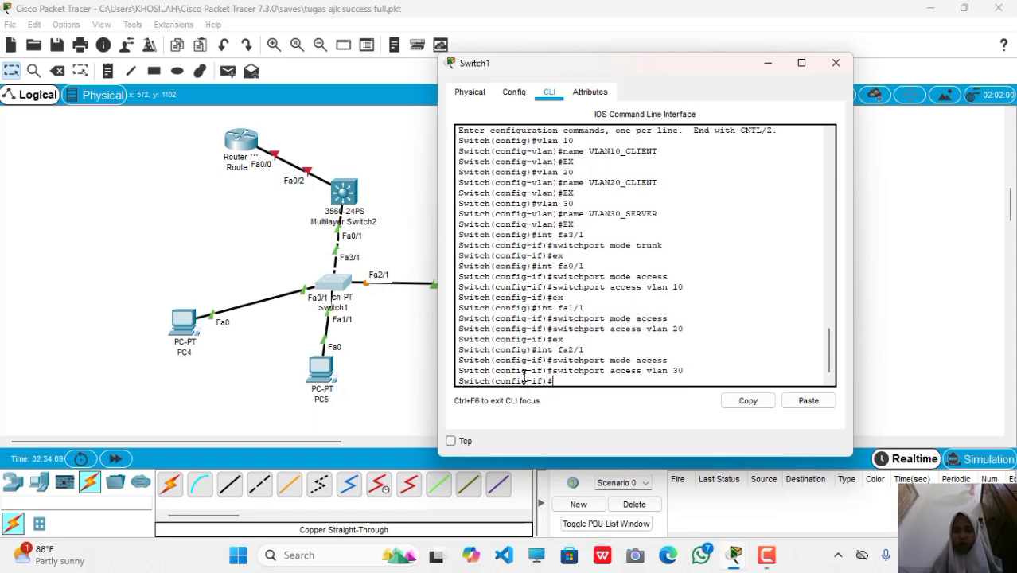
pyautogui.write('ex')
pyautogui.press('Return')
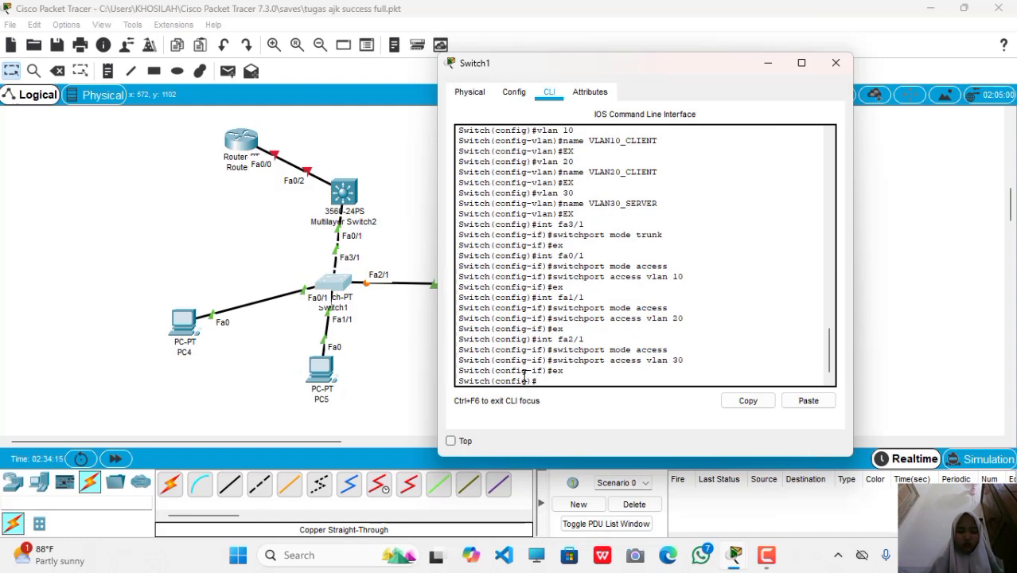
# Leave global configuration mode on Switch1 with ex.
pyautogui.press('Return')
pyautogui.press('Return')
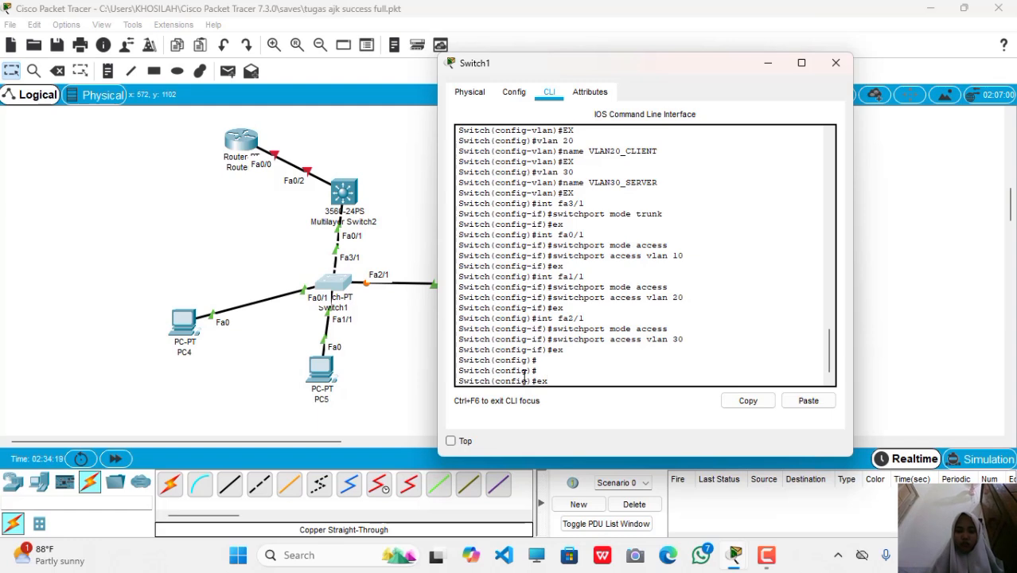
pyautogui.press('Return')
pyautogui.press('Return')
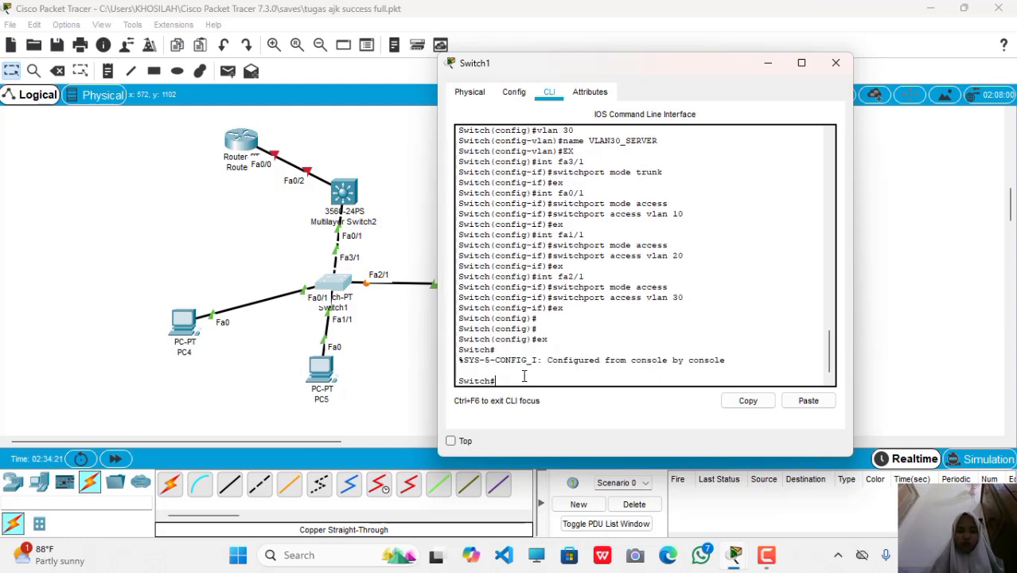
# Return Switch1 to global configuration mode with en and conf t, and try the command ip dhcp.
pyautogui.write('en c')
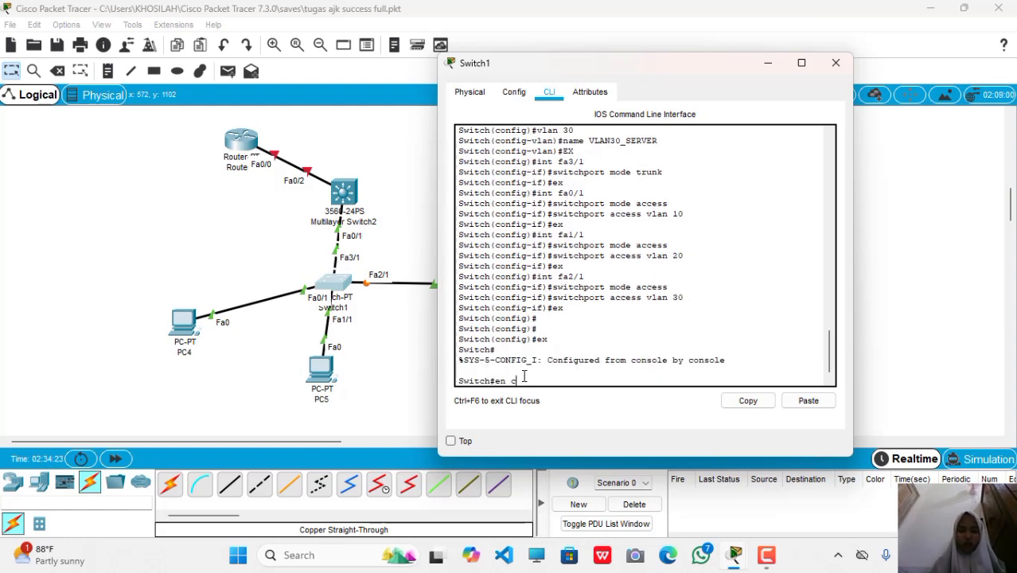
pyautogui.write('onf t')
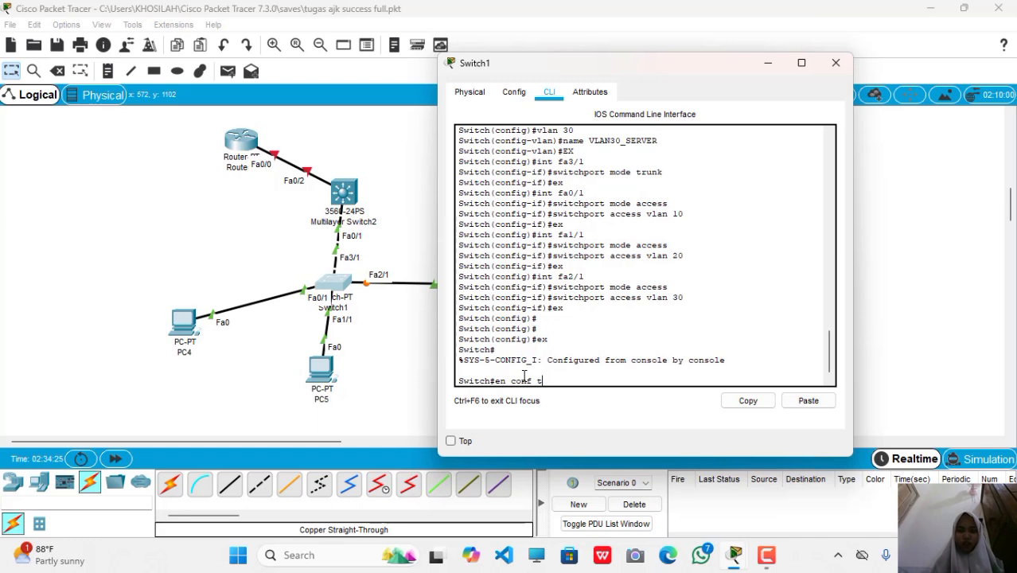
pyautogui.press('BackSpace')
pyautogui.press('BackSpace')
pyautogui.press('BackSpace')
pyautogui.press('BackSpace')
pyautogui.press('BackSpace')
pyautogui.press('BackSpace')
pyautogui.press('BackSpace')
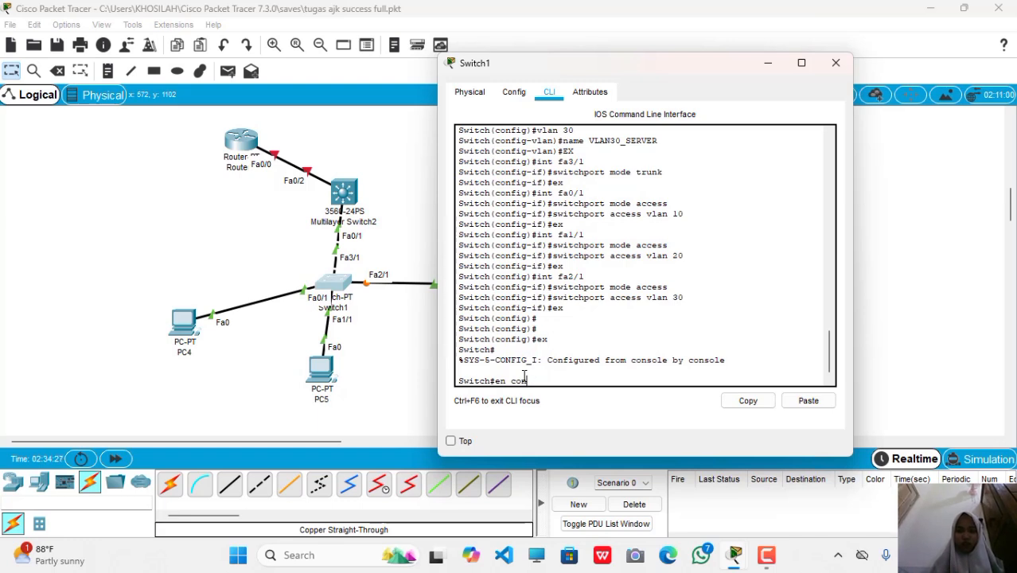
pyautogui.press('Return')
pyautogui.write('conf t')
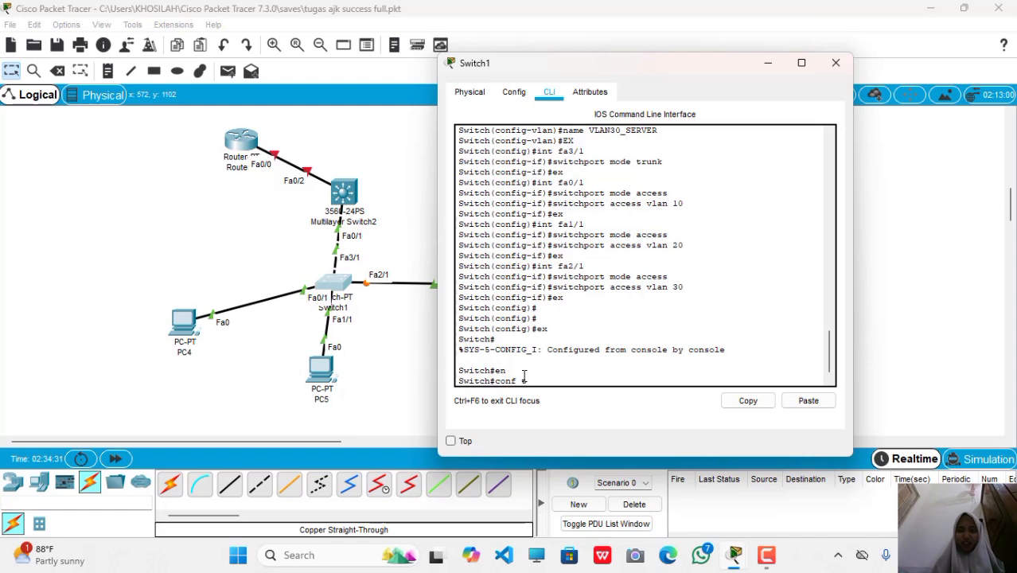
pyautogui.press('Return')
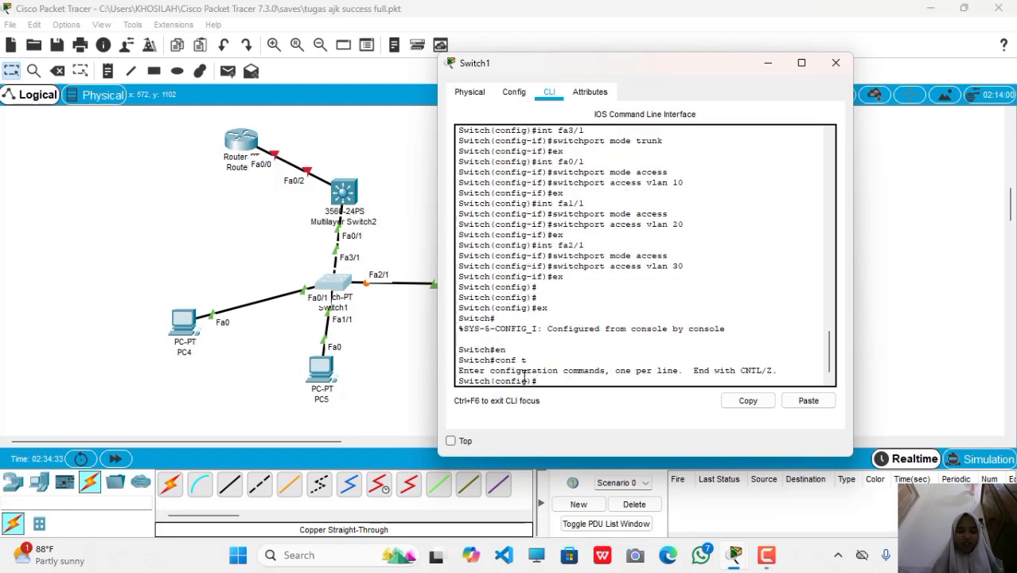
pyautogui.write('ip dhcp s')
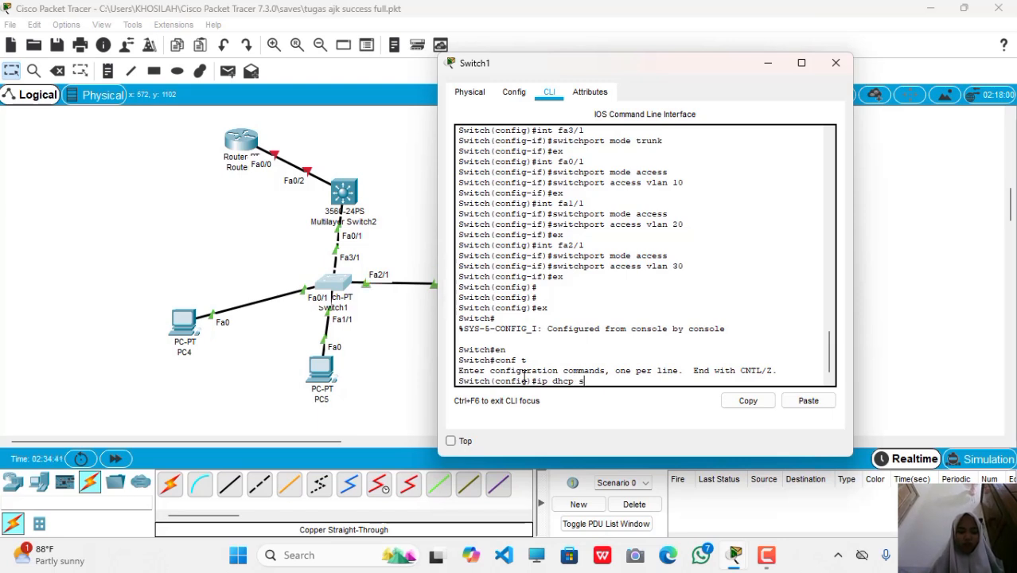
pyautogui.press('Return')
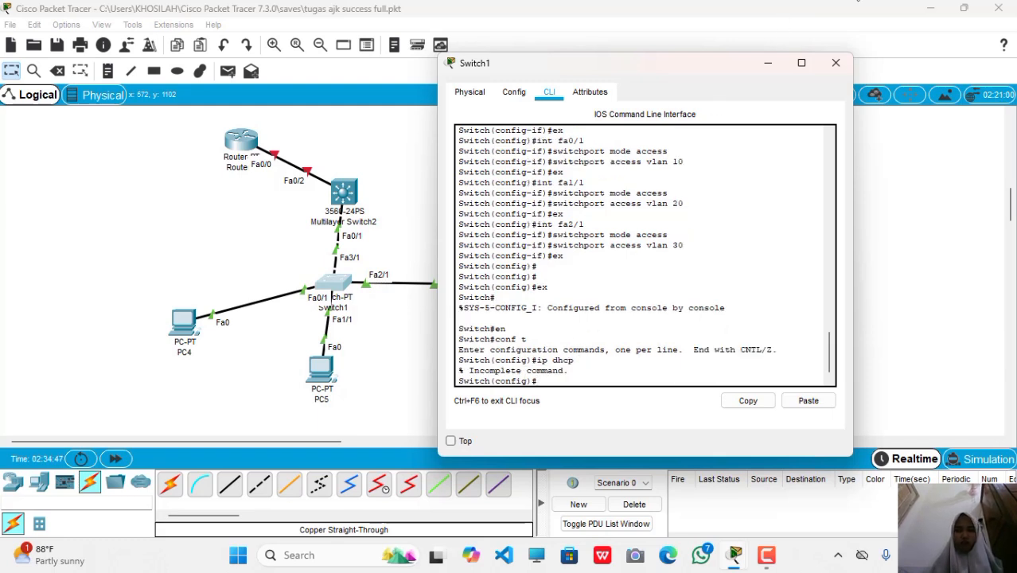
# Close the Switch1 window and turn on the DNS service on Server2.
pyautogui.click(843, 69)
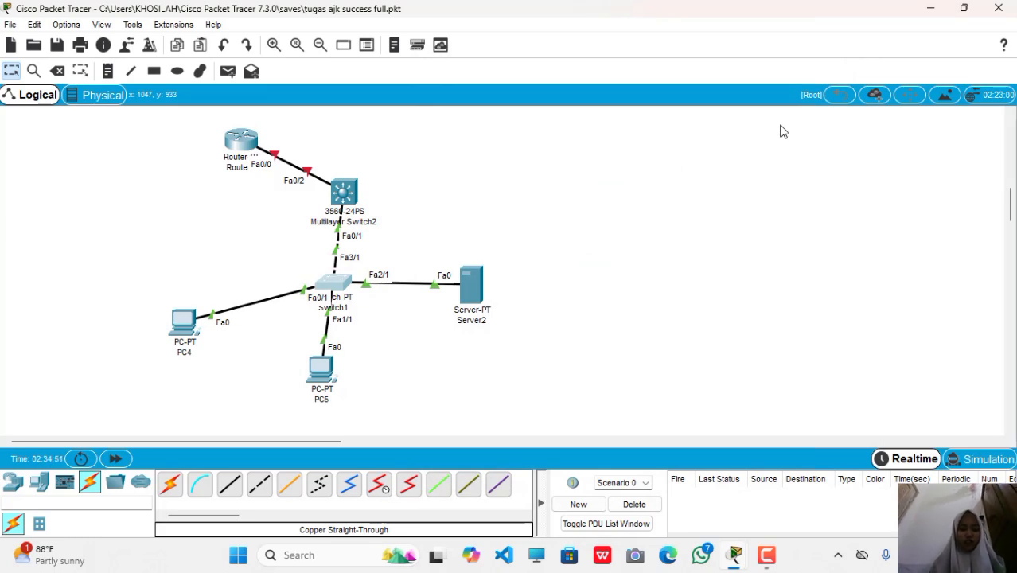
pyautogui.moveTo(444, 182); pyautogui.dragTo(477, 200)
pyautogui.click(471, 287)
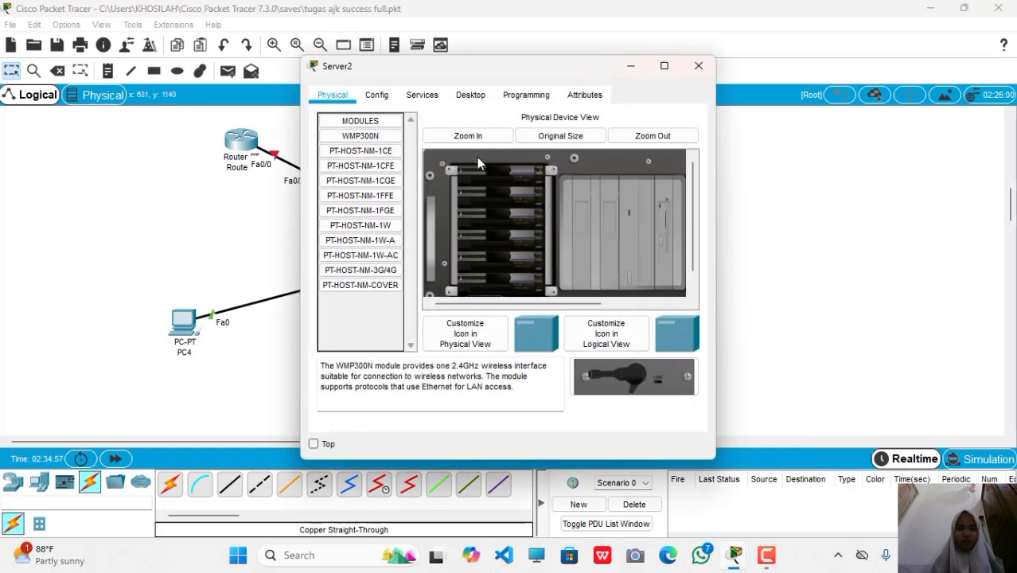
pyautogui.click(409, 97)
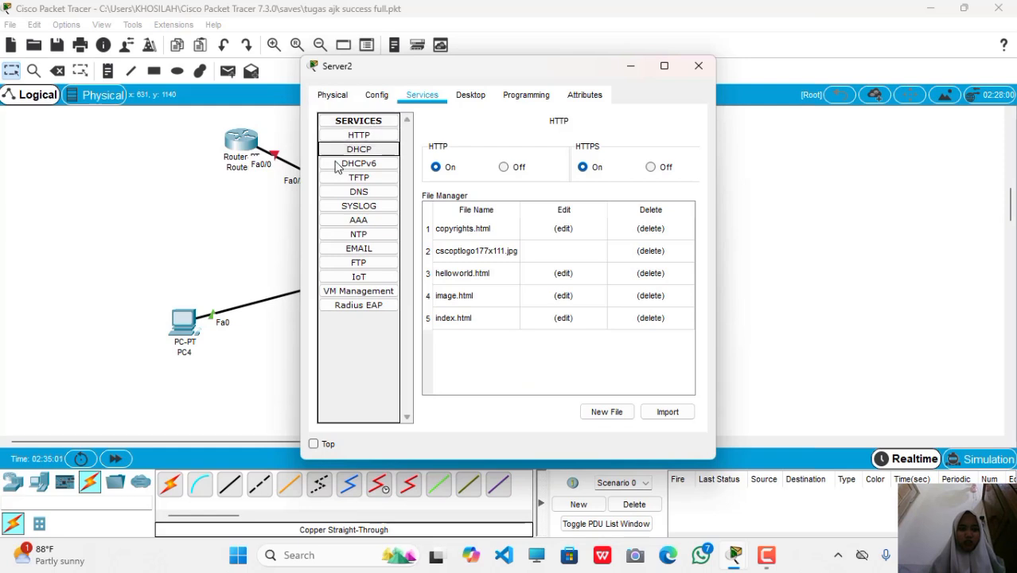
pyautogui.click(359, 191)
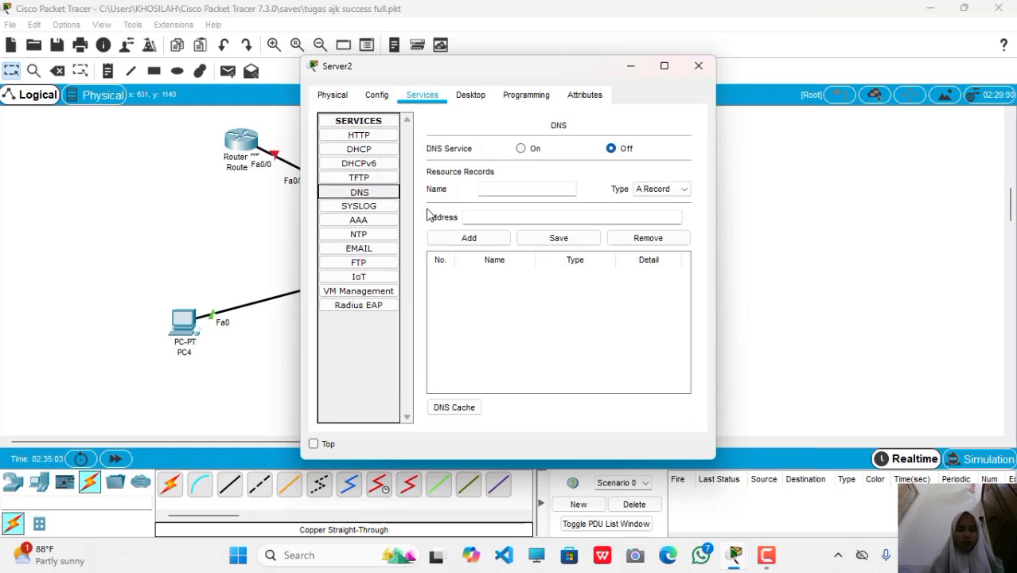
pyautogui.click(522, 149)
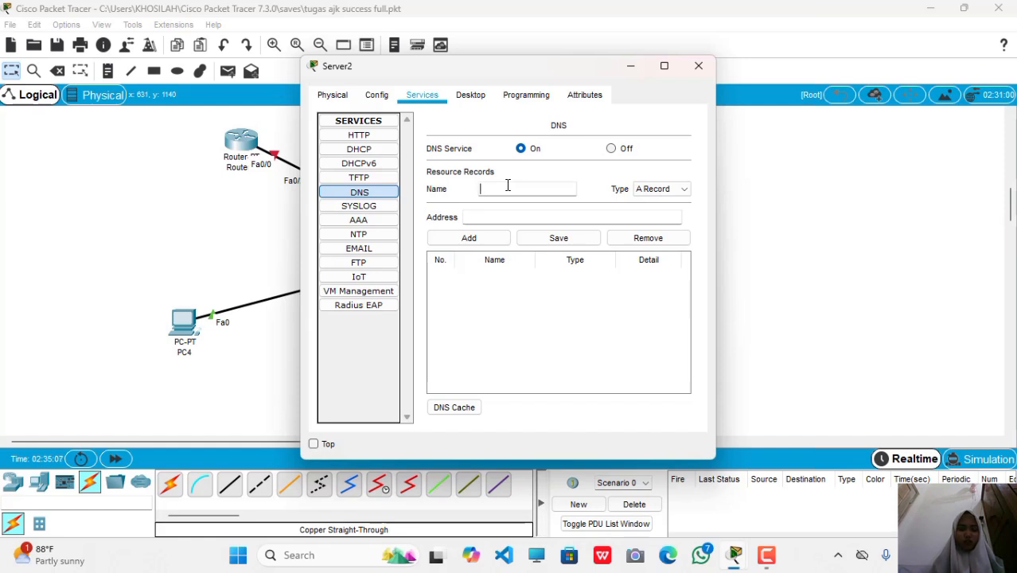
# Enter app.campus.local as the name of the DNS A record on Server2.
pyautogui.write('a')
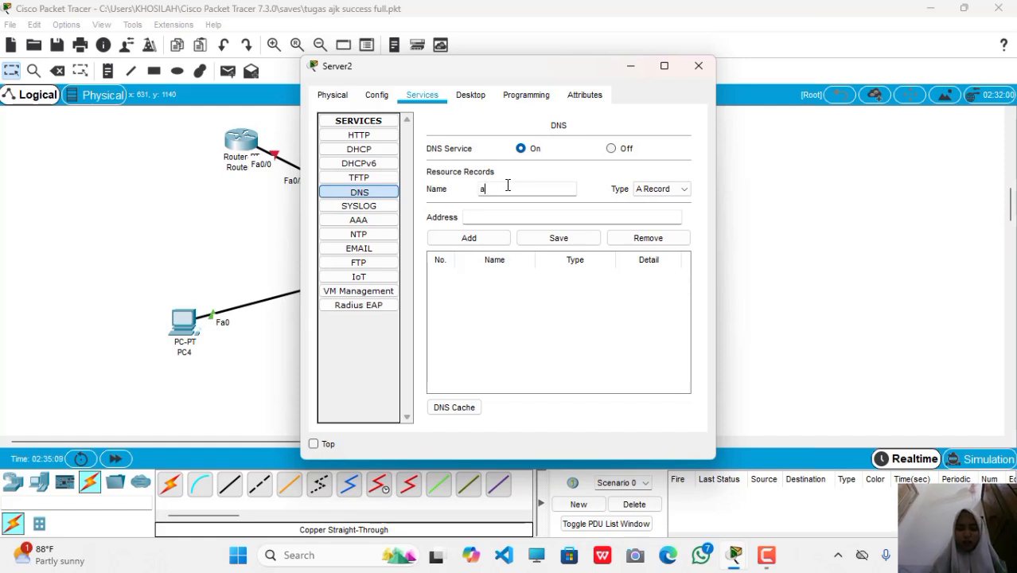
pyautogui.write('pp.campus')
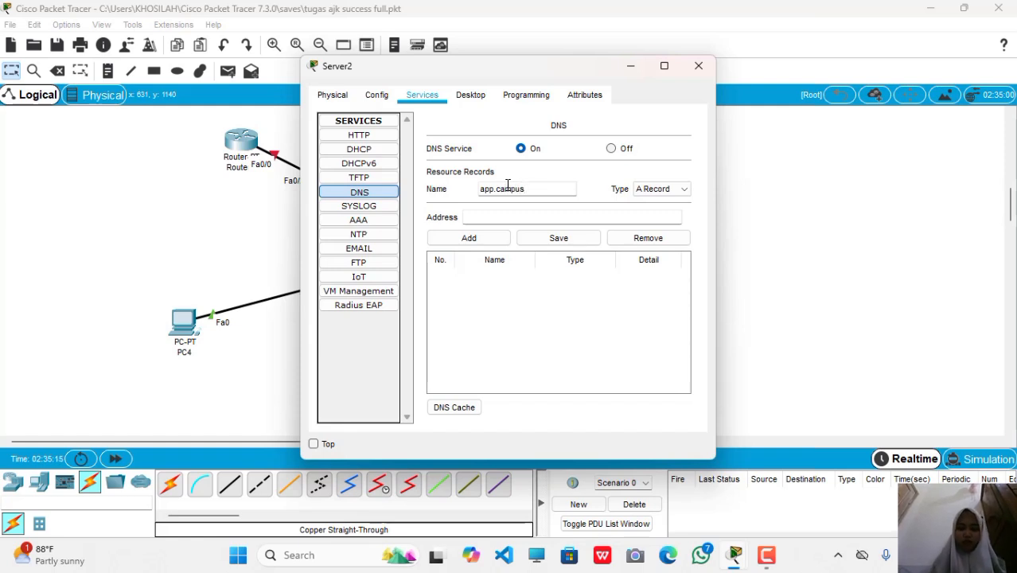
pyautogui.write('.')
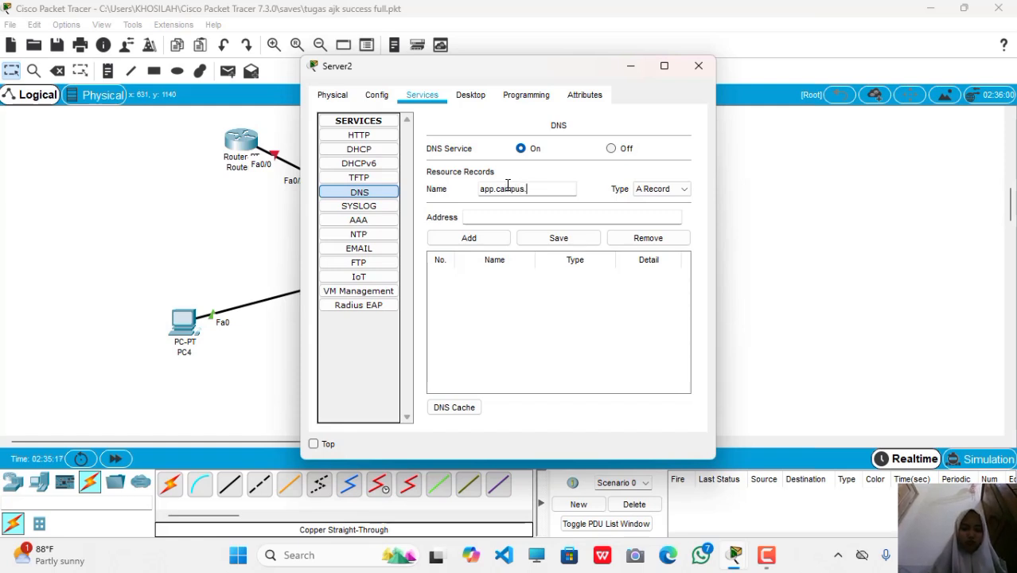
pyautogui.write('local')
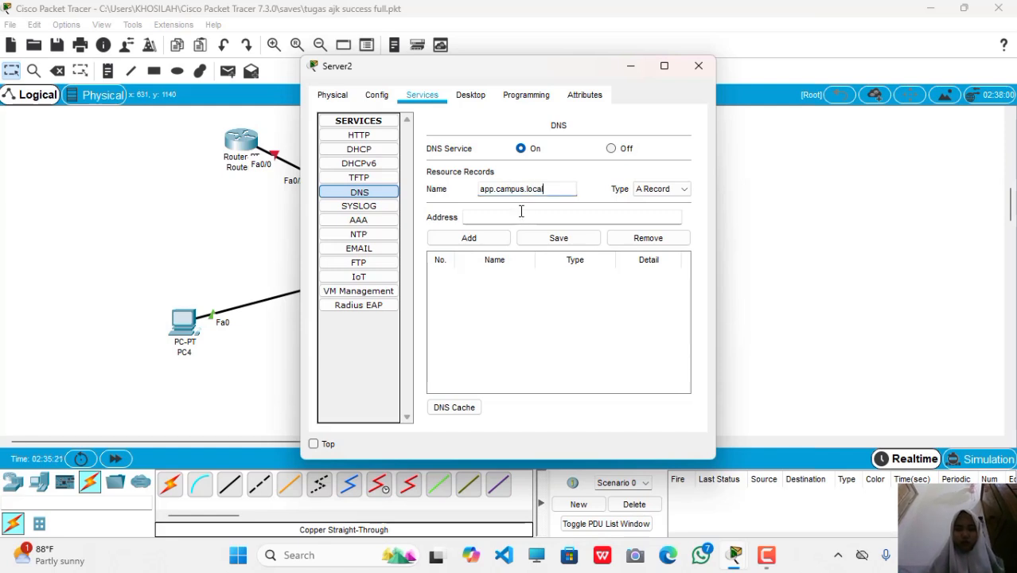
# Set the DNS record's address to 192.168.30.20 and add the record to Server2's resource records.
pyautogui.click(521, 212)
pyautogui.write('192.1')
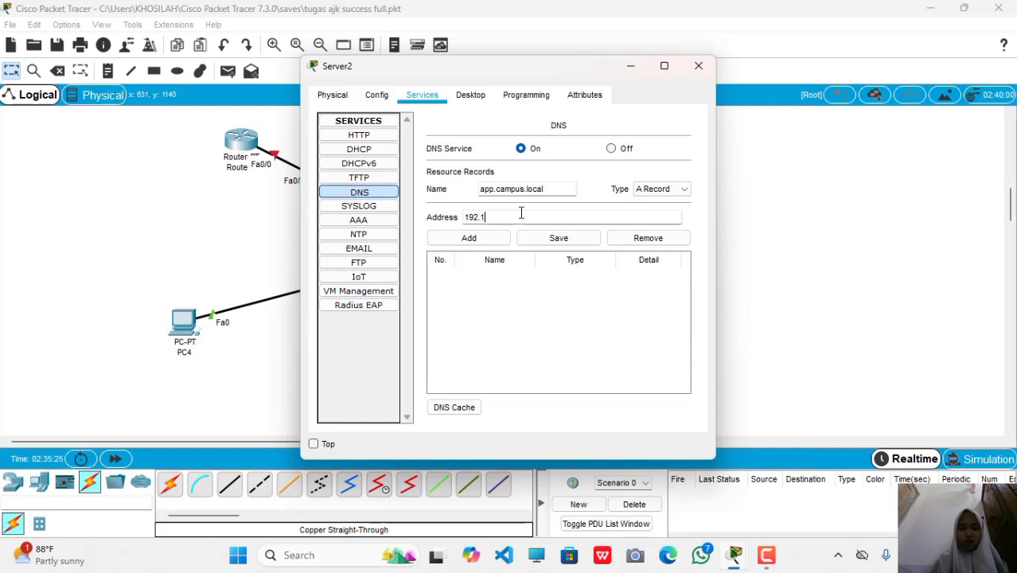
pyautogui.write('68.')
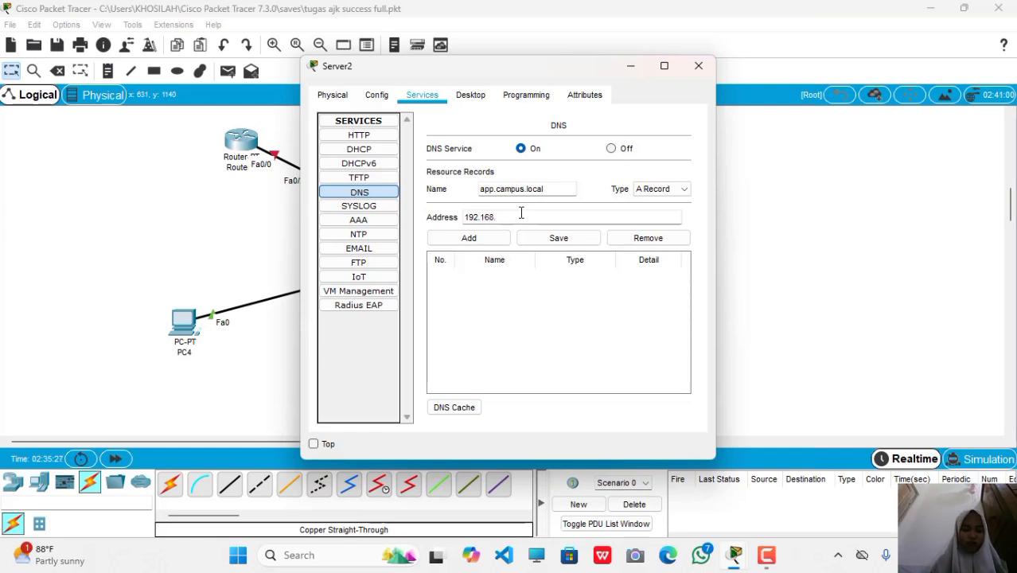
pyautogui.write('0.20')
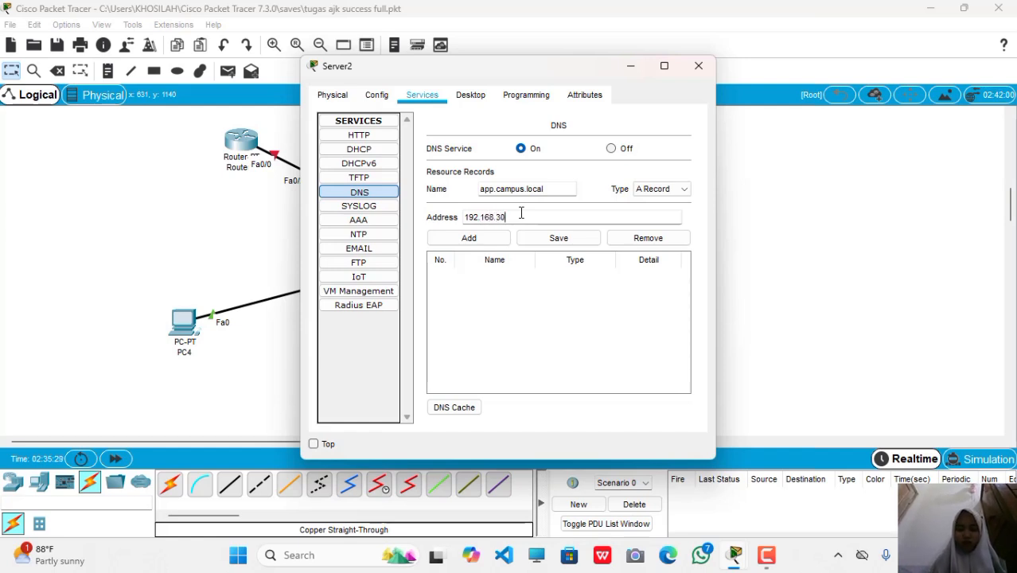
pyautogui.click(500, 242)
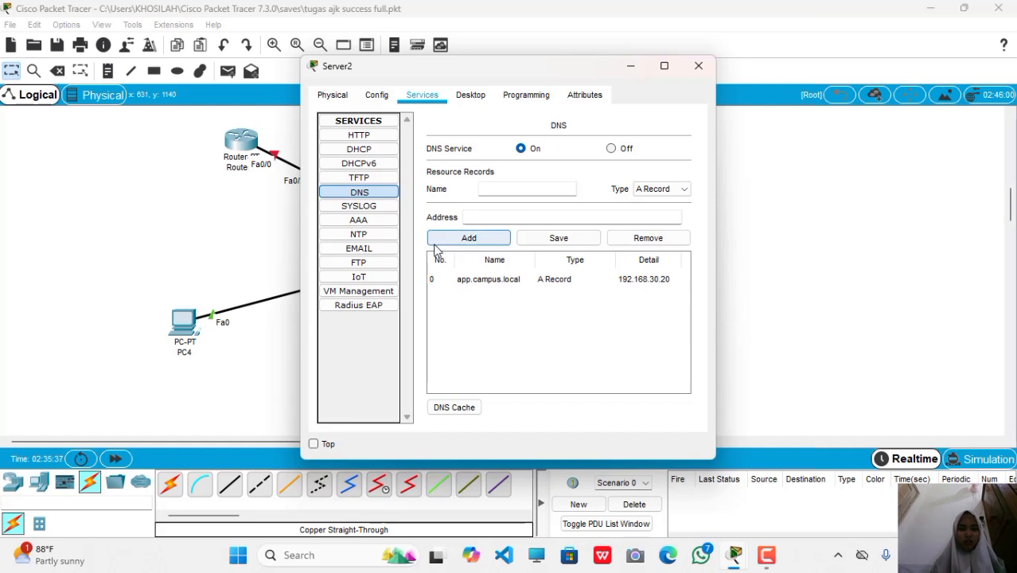
# Open Server2's DHCP service settings and set the pool name to VLAN10.
pyautogui.click(359, 149)
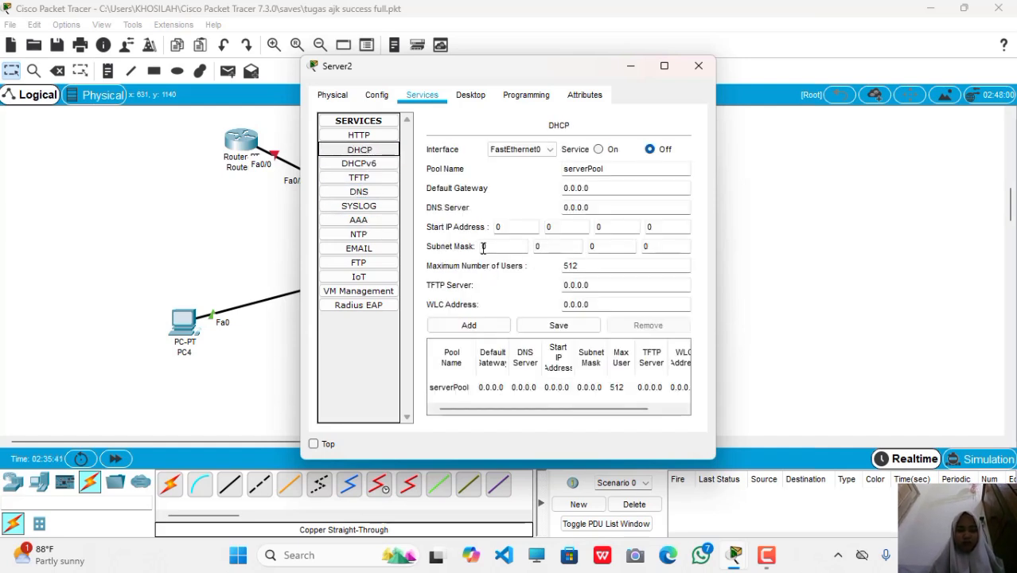
pyautogui.click(608, 170)
pyautogui.moveTo(608, 169); pyautogui.dragTo(564, 169)
pyautogui.press('BackSpace')
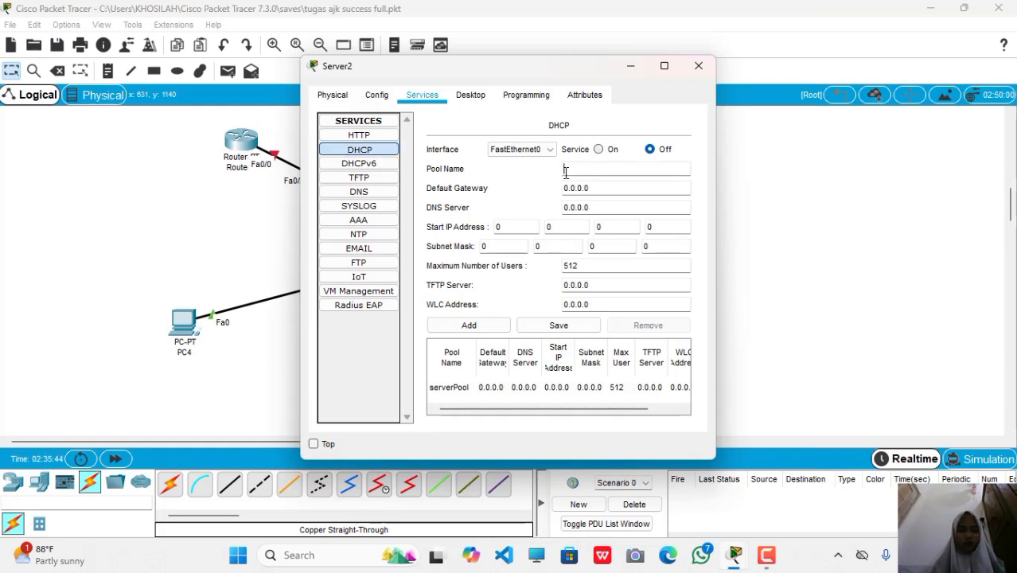
pyautogui.write('V')
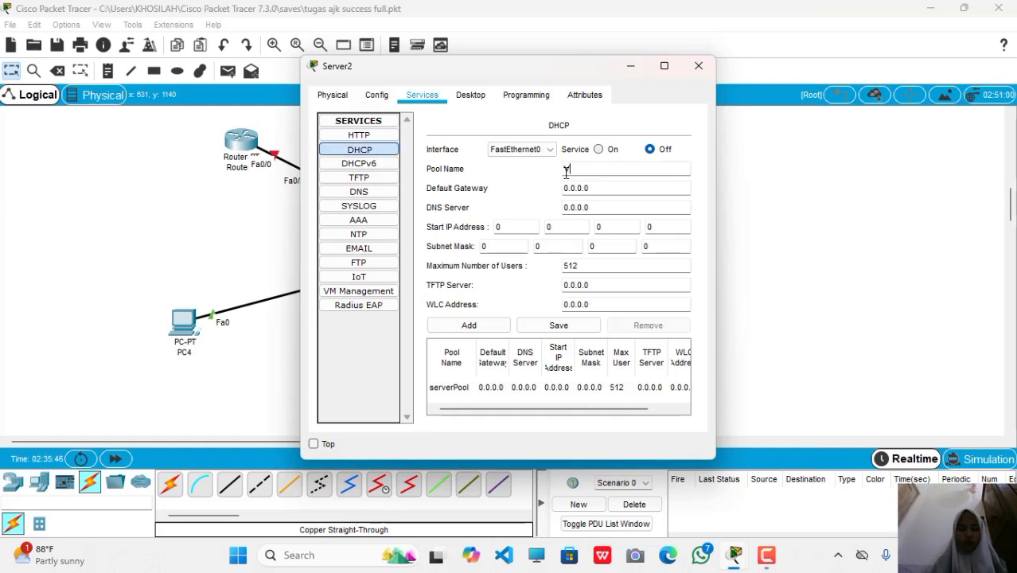
pyautogui.write('LAN10')
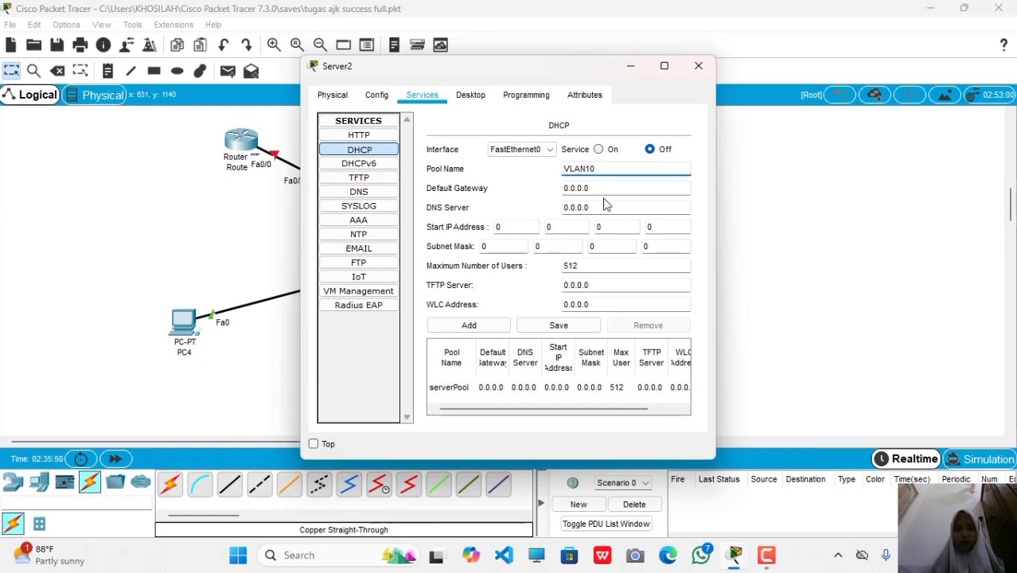
# Set the VLAN10 pool's default gateway to 192.168.10.1.
pyautogui.press('Tab')
pyautogui.write('192.168.30.10')
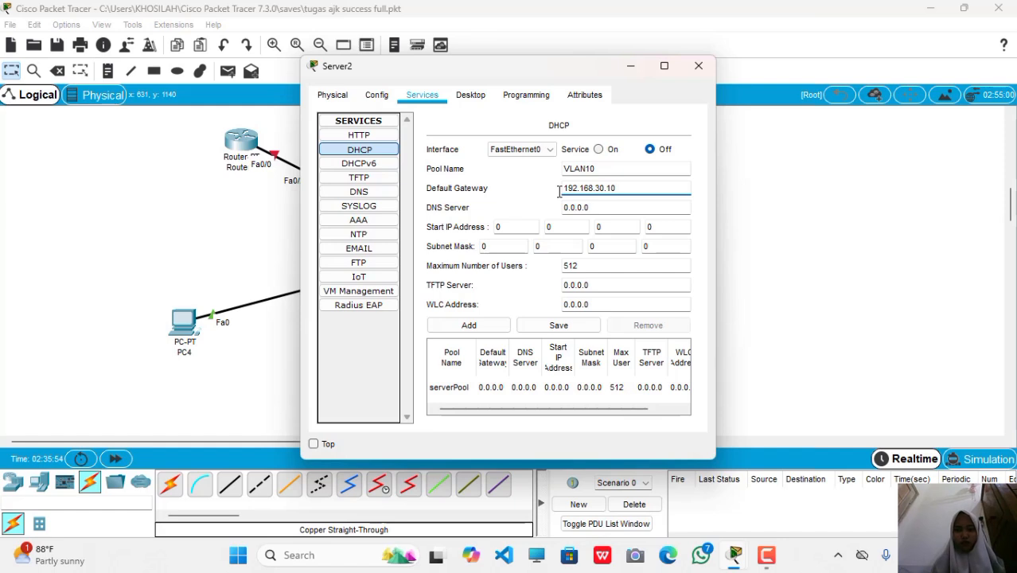
pyautogui.press('BackSpace')
pyautogui.write('10')
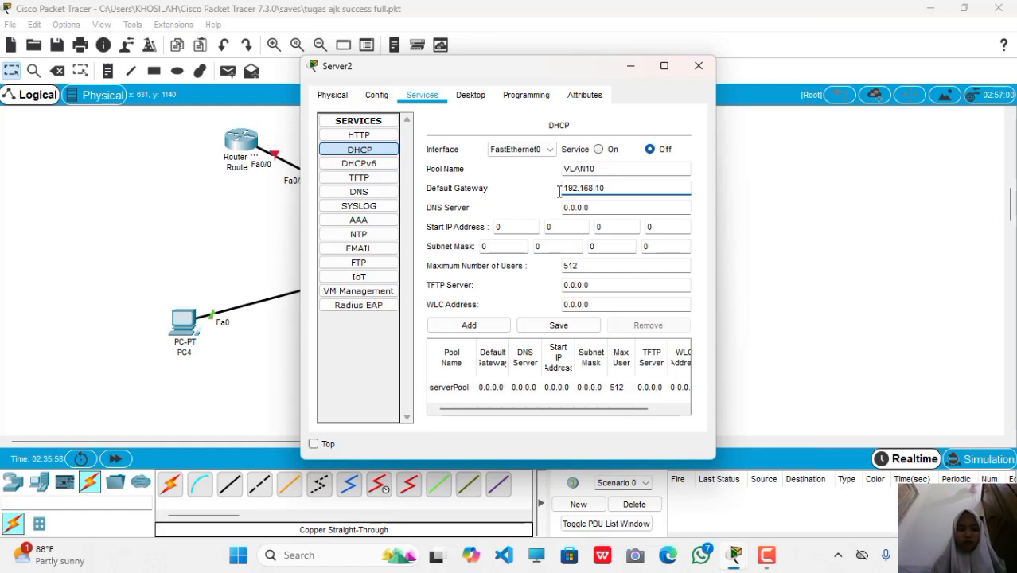
pyautogui.write('.1')
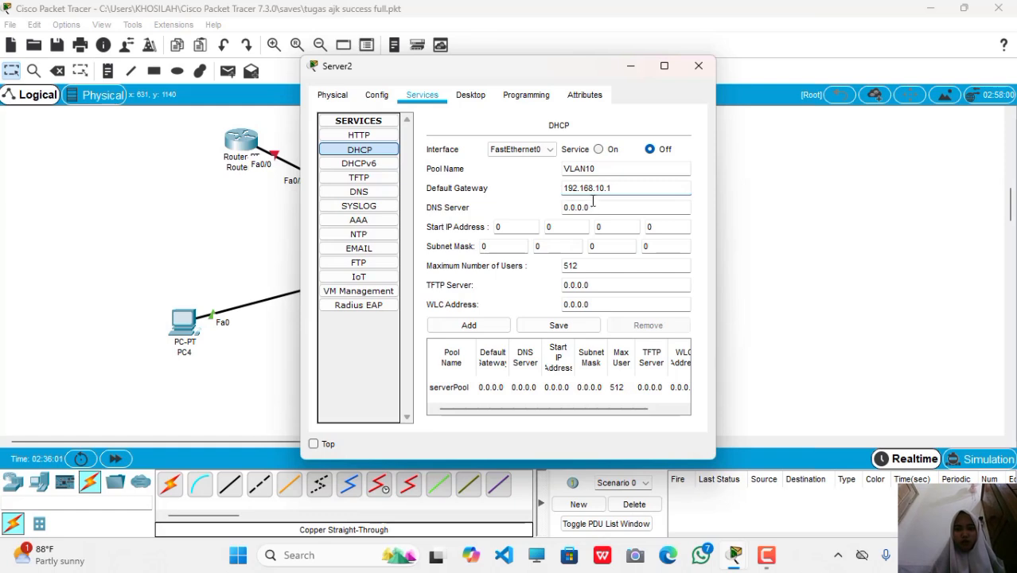
# Set the VLAN10 pool's DNS server to 192.168.30.20.
pyautogui.moveTo(598, 208); pyautogui.dragTo(562, 208)
pyautogui.press('BackSpace')
pyautogui.write('192.168.30.10')
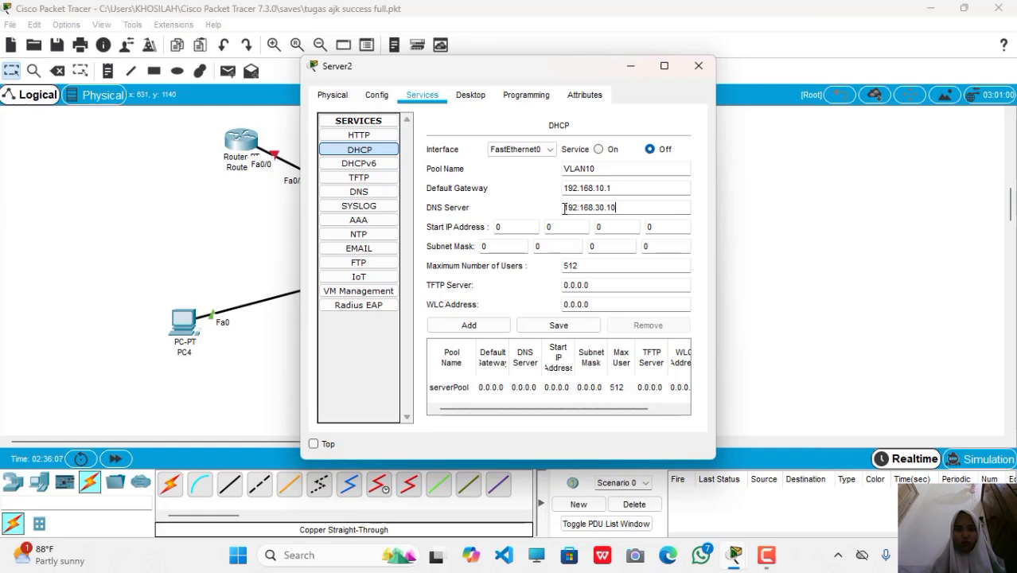
pyautogui.write('0')
# Enter 192, 016, 10 and 10 as the four octets of the VLAN10 pool's start IP address.
pyautogui.click(516, 227)
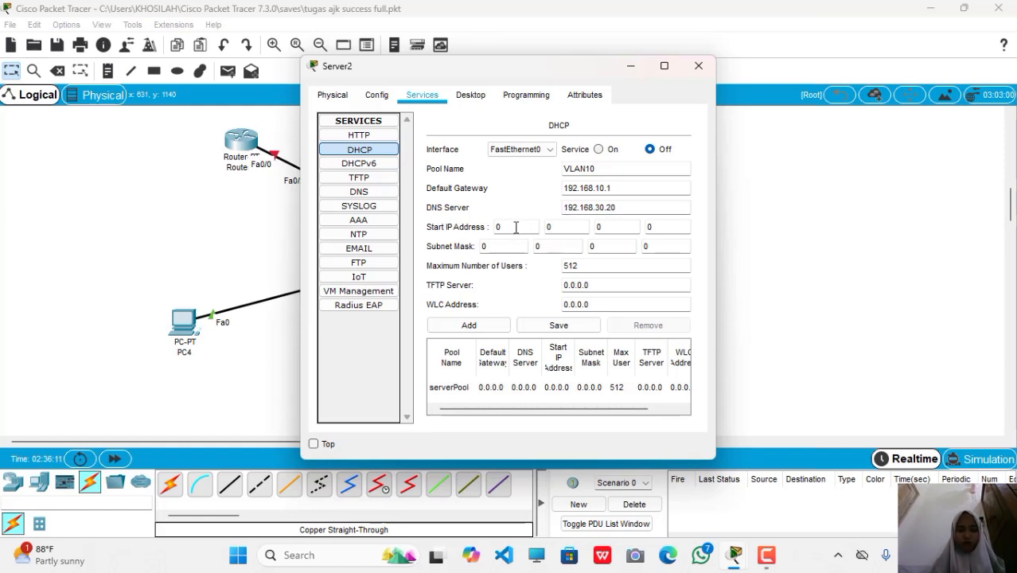
pyautogui.write('10')
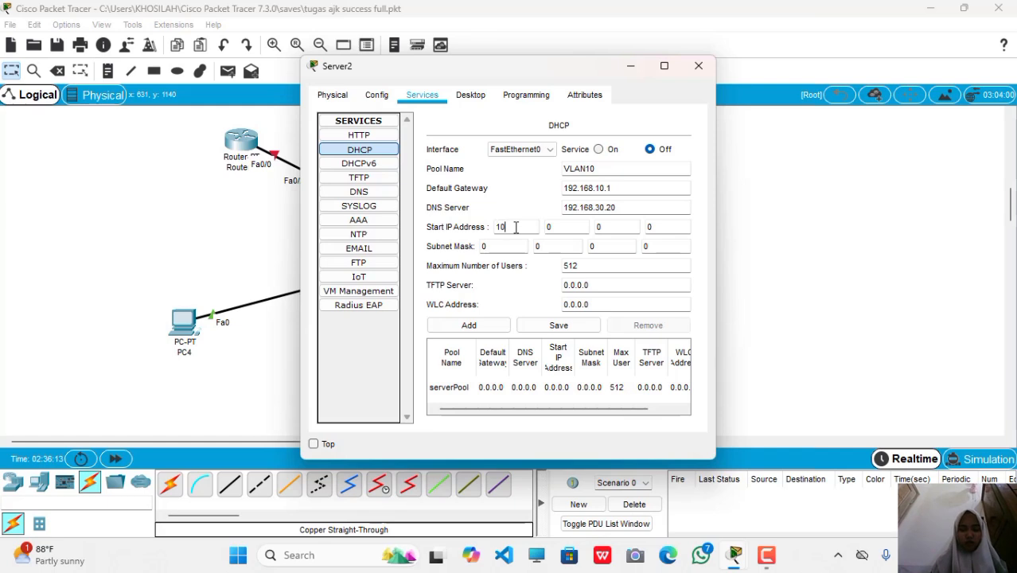
pyautogui.write('2')
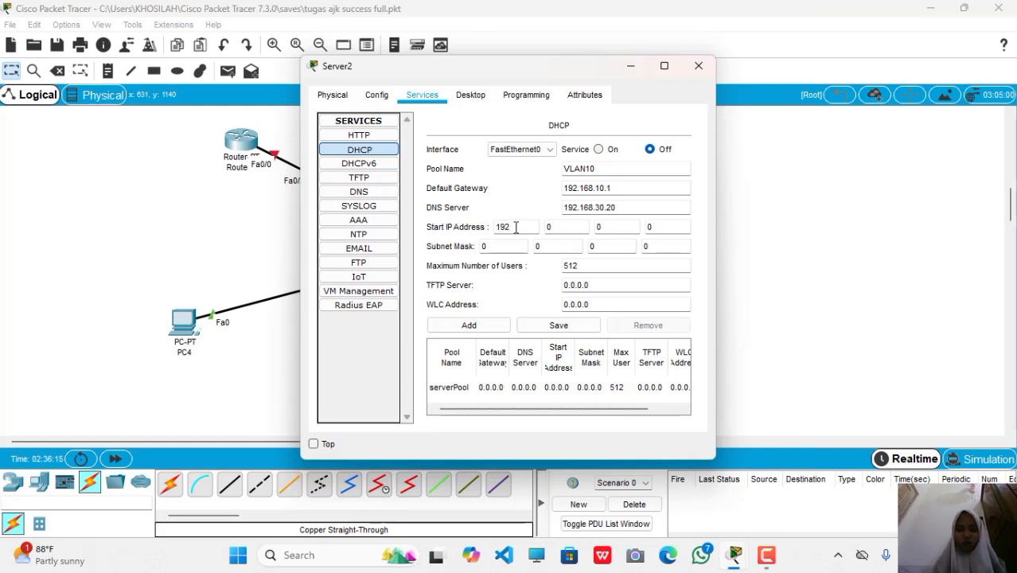
pyautogui.write('16')
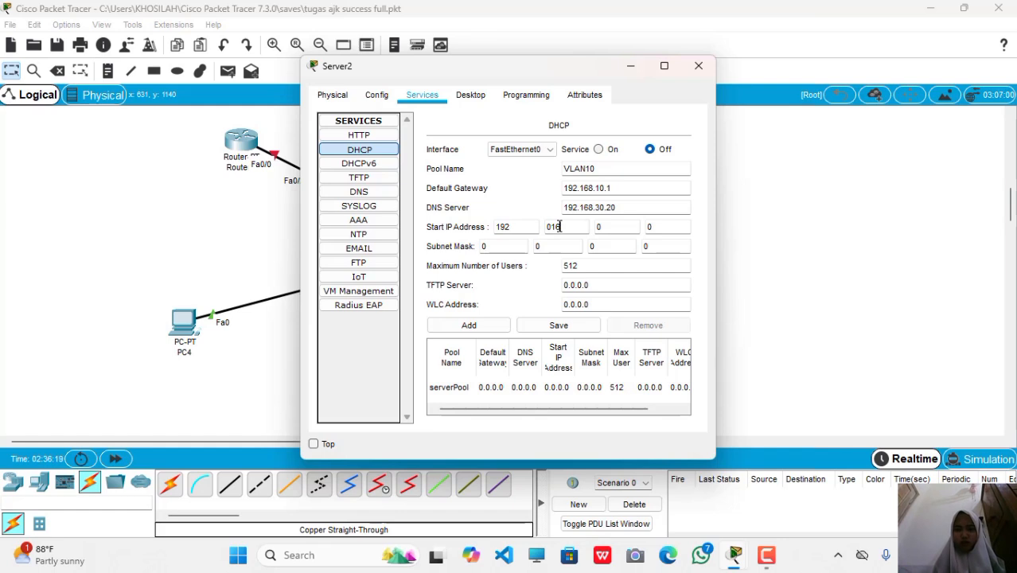
pyautogui.click(607, 228)
pyautogui.press('BackSpace')
pyautogui.write('10')
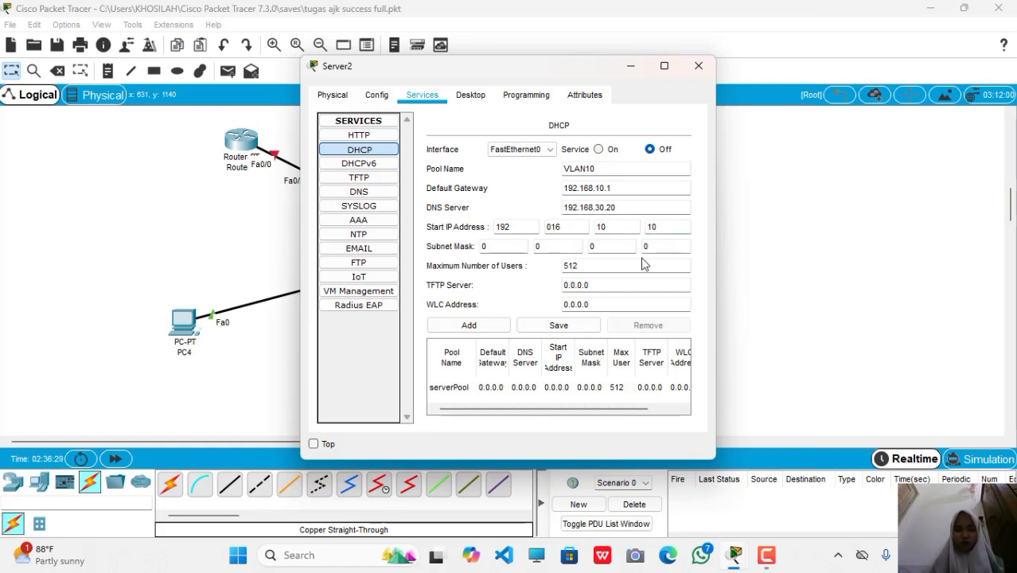
# Set the VLAN10 pool's subnet mask to 255.255.255.255.
pyautogui.click(519, 246)
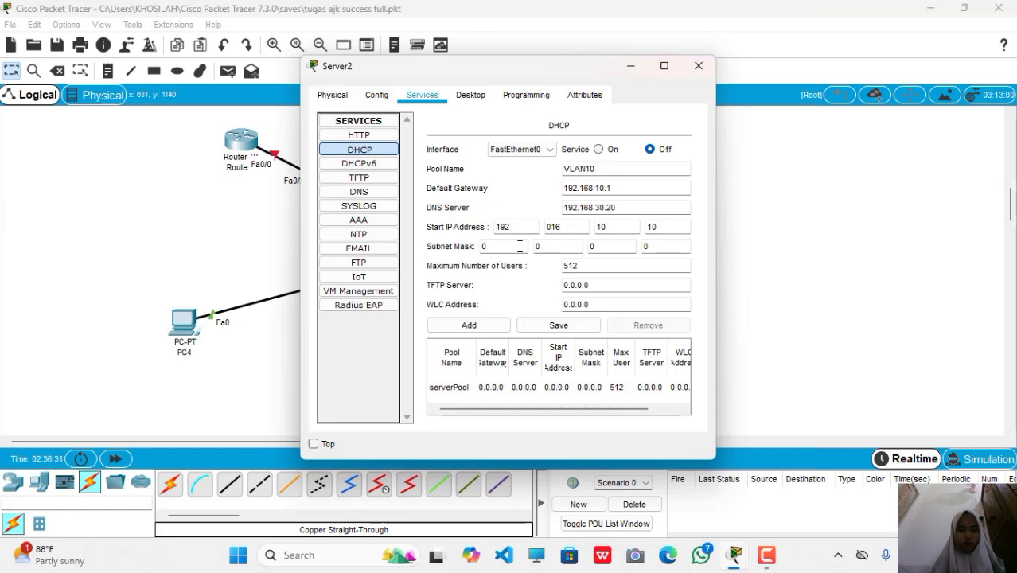
pyautogui.press('BackSpace')
pyautogui.write('255')
pyautogui.click(559, 243)
pyautogui.write('25')
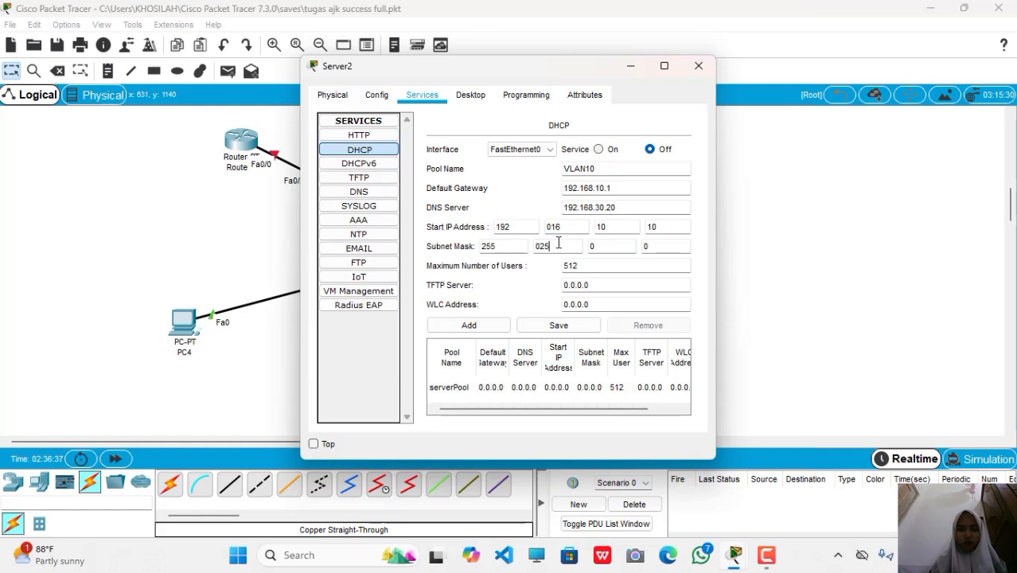
pyautogui.write('2')
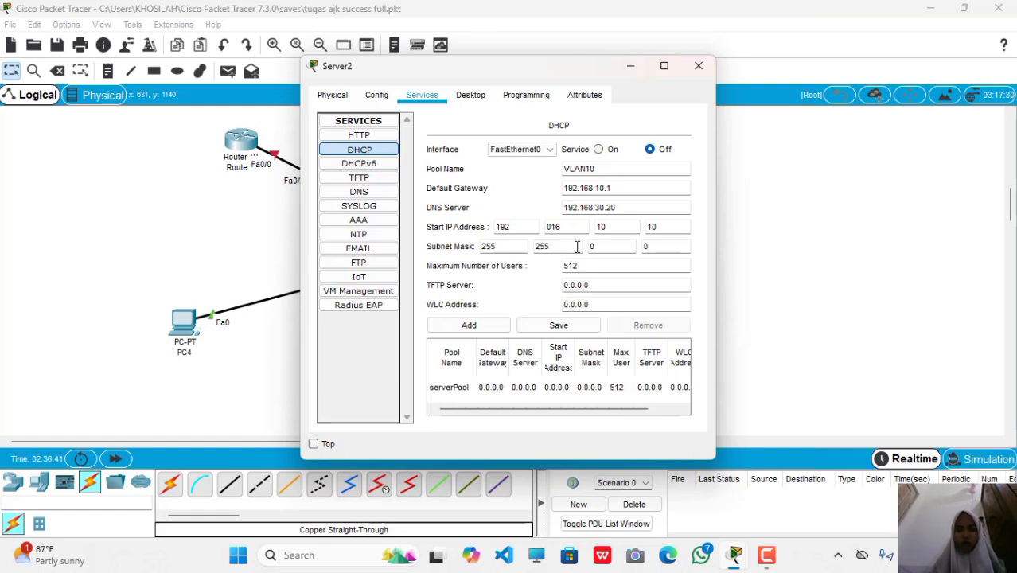
pyautogui.click(603, 246)
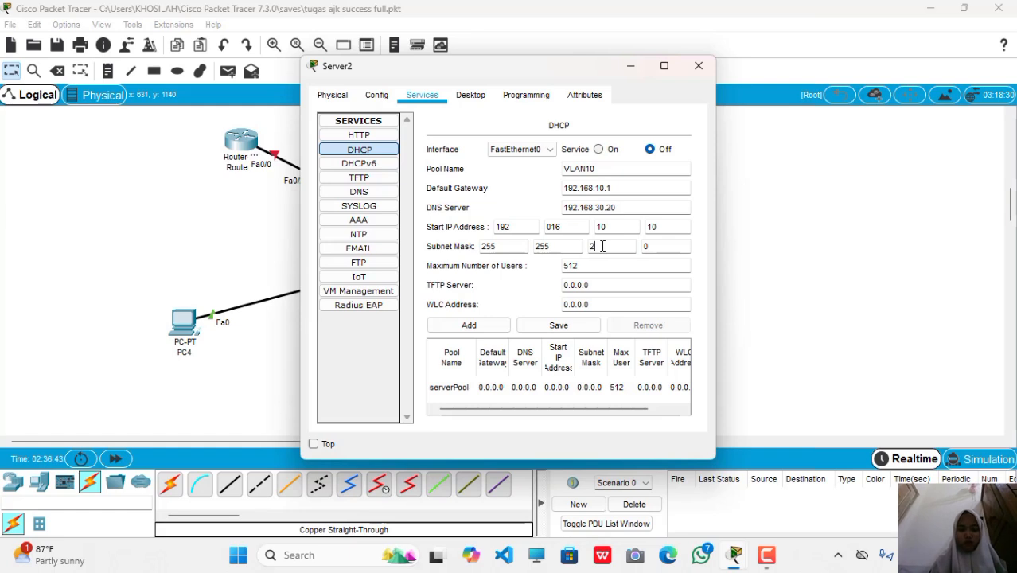
pyautogui.write('255')
pyautogui.click(650, 246)
pyautogui.press('BackSpace')
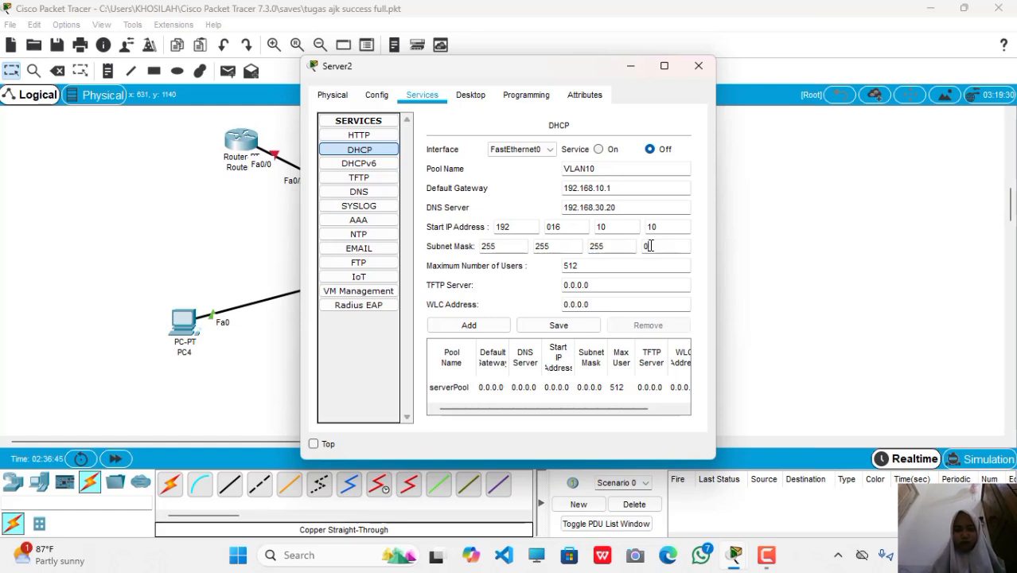
pyautogui.write('255')
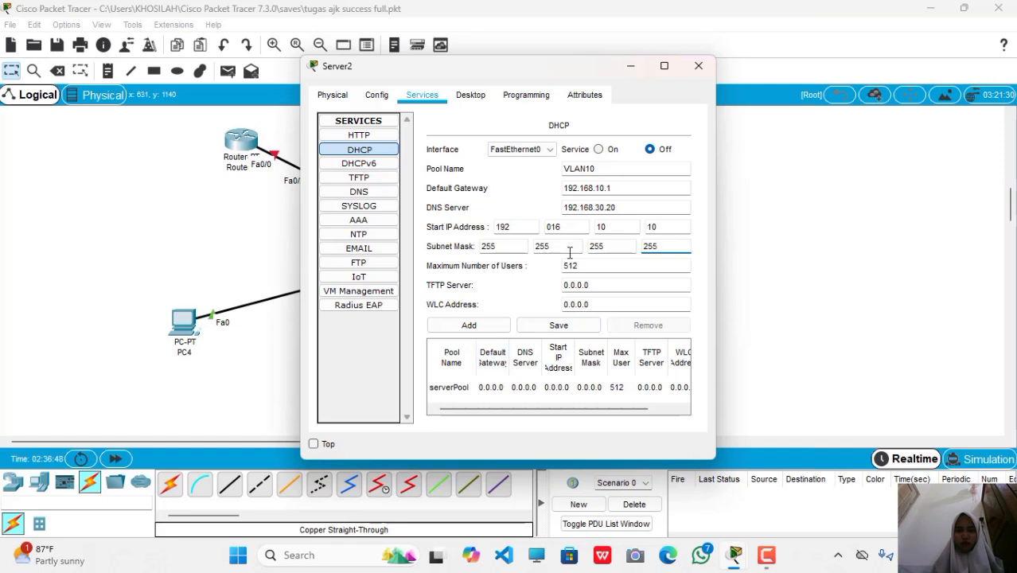
# Turn on the DHCP service on FastEthernet0 and add the VLAN10 pool.
pyautogui.click(600, 151)
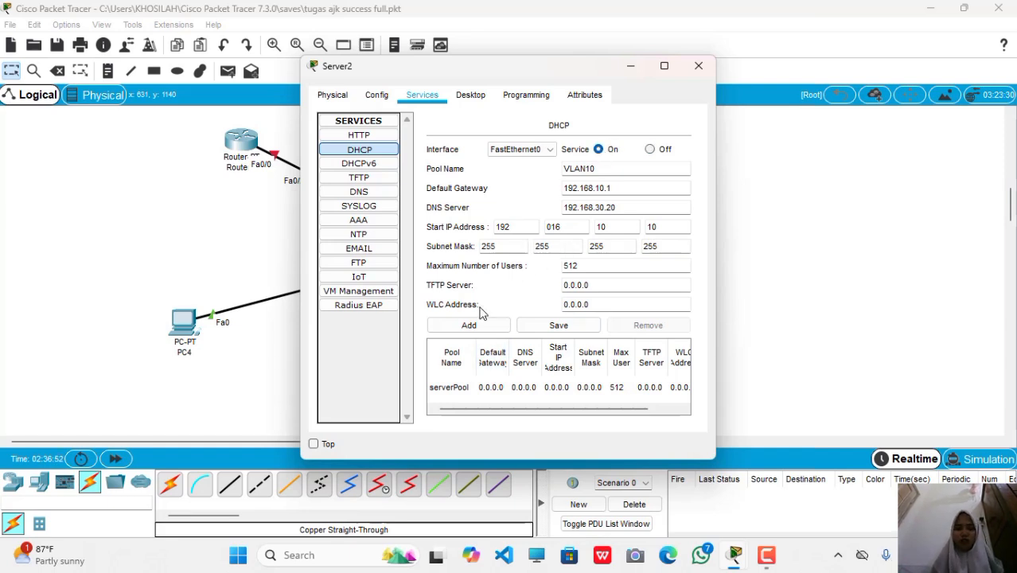
pyautogui.click(482, 332)
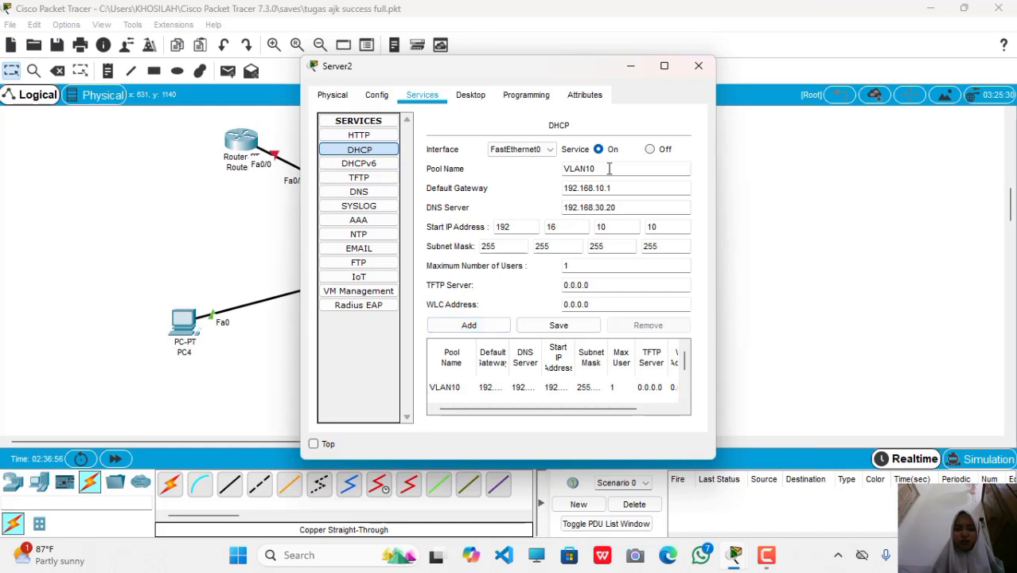
# Change the DHCP pool name to VLAN20 and its default gateway to 192.168.20.1.
pyautogui.press('BackSpace')
pyautogui.write('20')
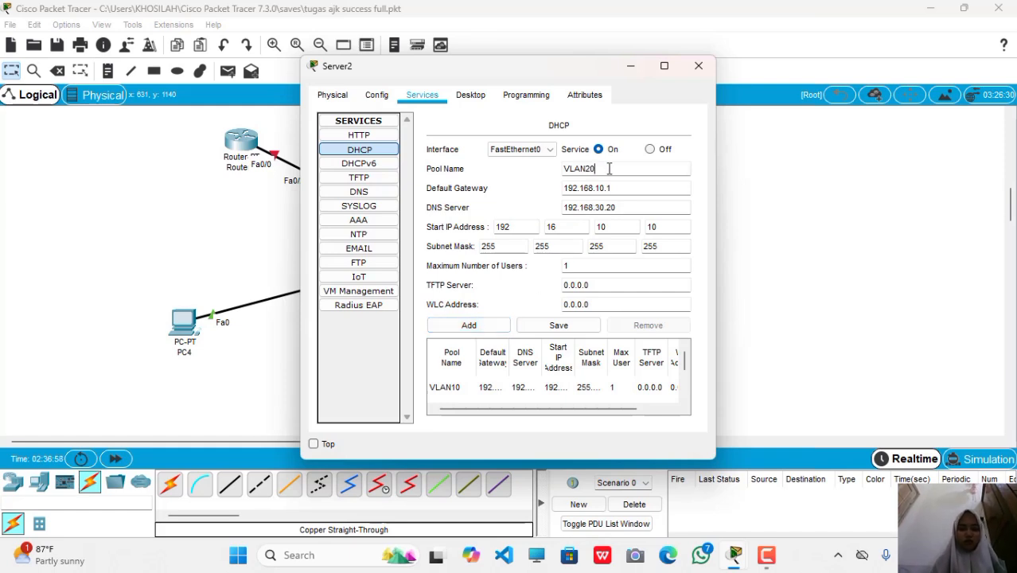
pyautogui.click(606, 188)
pyautogui.press('BackSpace')
pyautogui.press('BackSpace')
pyautogui.press('BackSpace')
pyautogui.press('BackSpace')
pyautogui.write('20.1')
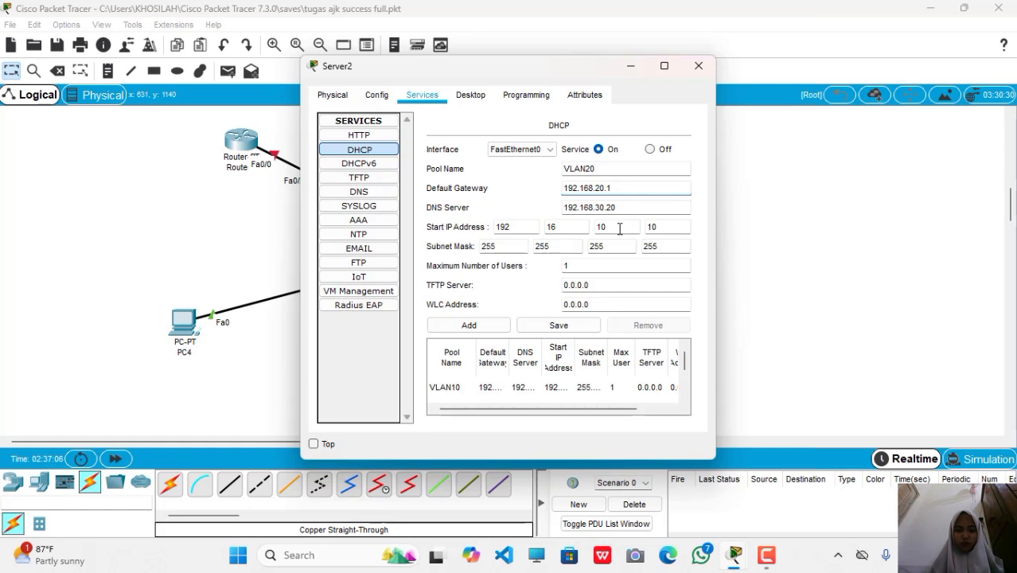
# Set the start IP address's third octet to 20, add the VLAN20 pool, and close the Server2 window.
pyautogui.doubleClick(601, 227)
pyautogui.write('20')
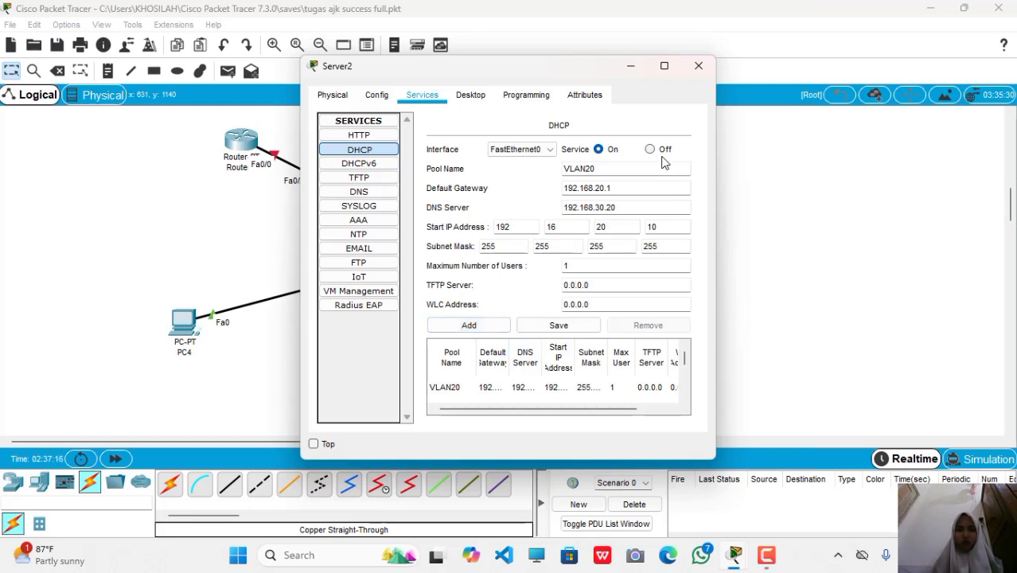
pyautogui.click(699, 66)
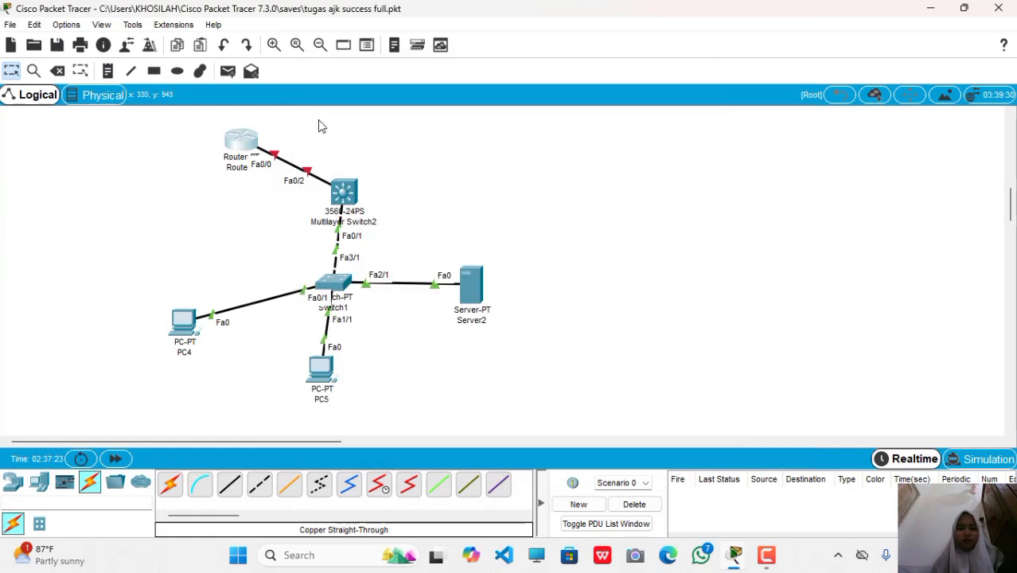
# Open Router2's command line, answer NO to the initial configuration dialog, and enter privileged mode with ENABLE.
pyautogui.click(250, 146)
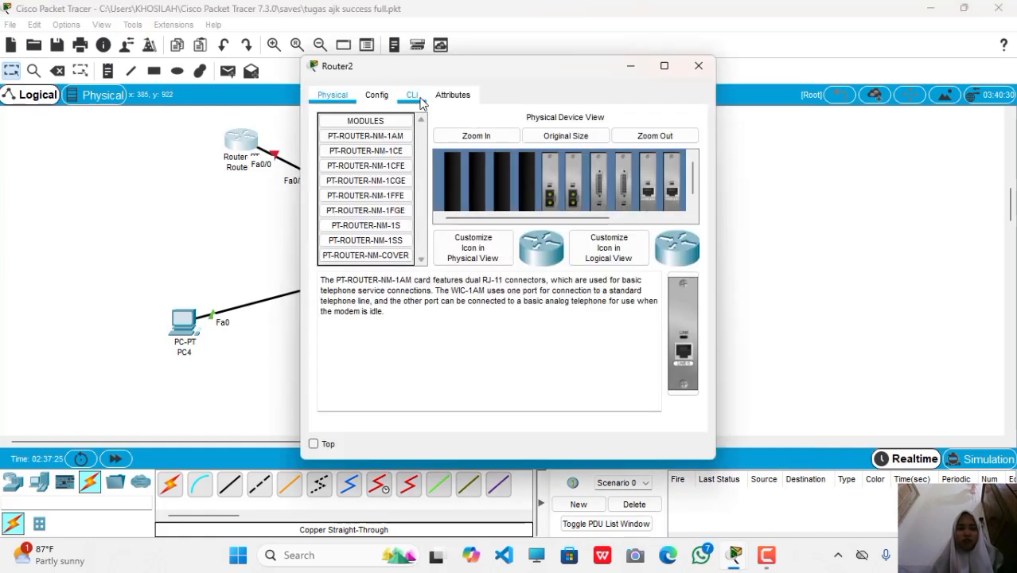
pyautogui.click(418, 96)
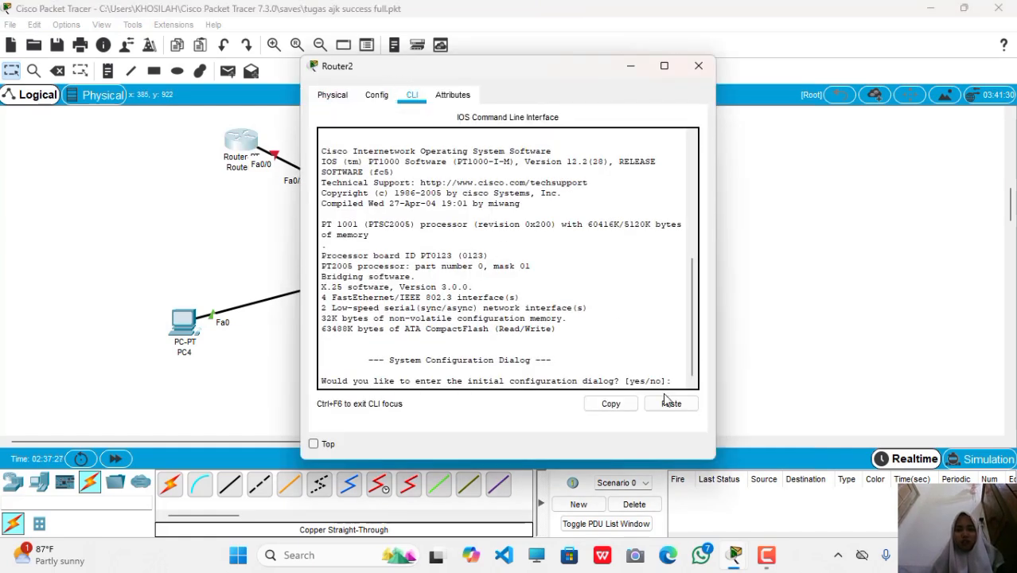
pyautogui.write('NO')
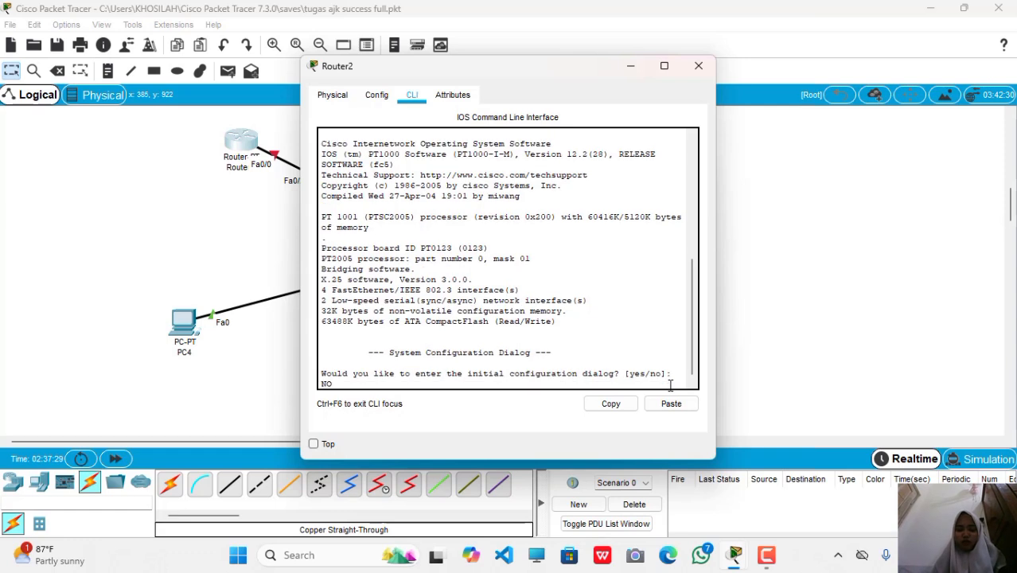
pyautogui.press('Return')
pyautogui.press('Return')
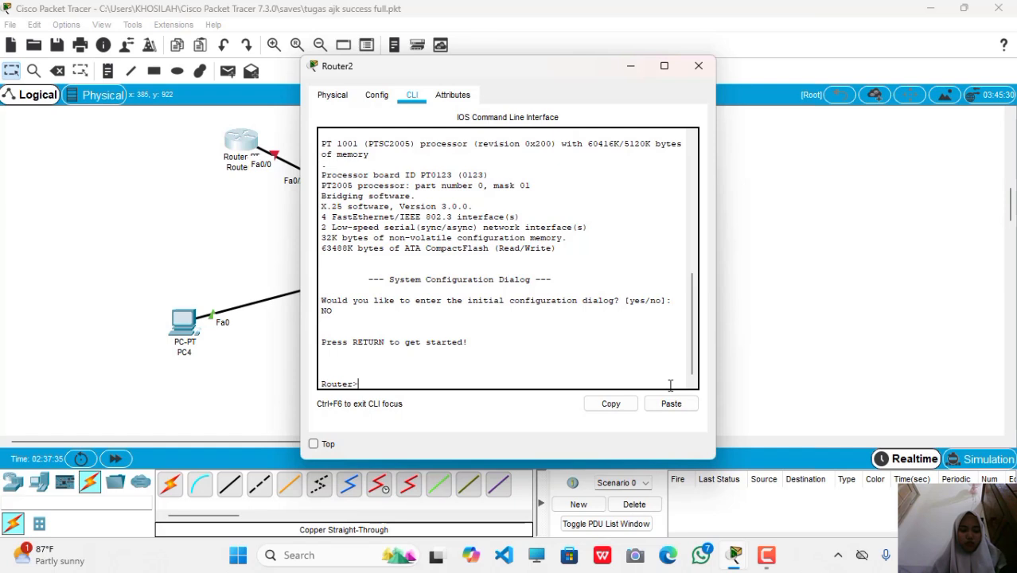
pyautogui.write('ENABLE')
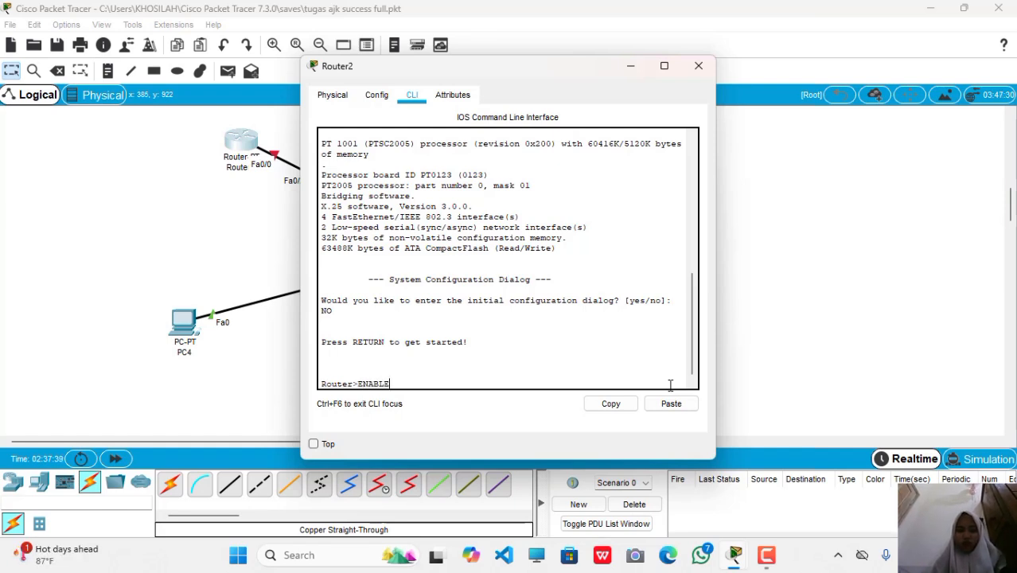
pyautogui.press('Return')
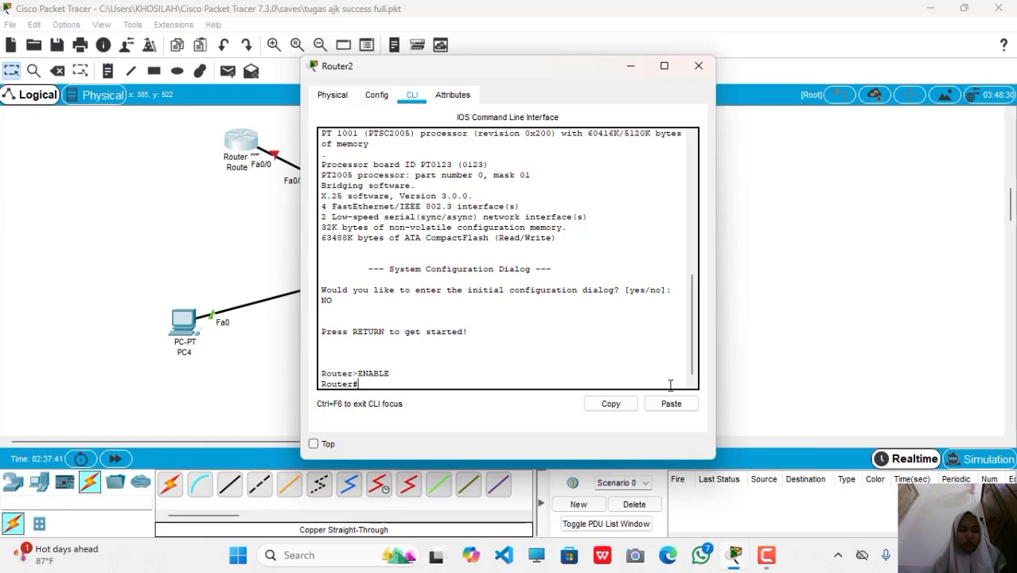
# Enter global configuration mode on Router2 with configure terminal.
pyautogui.write('conf')
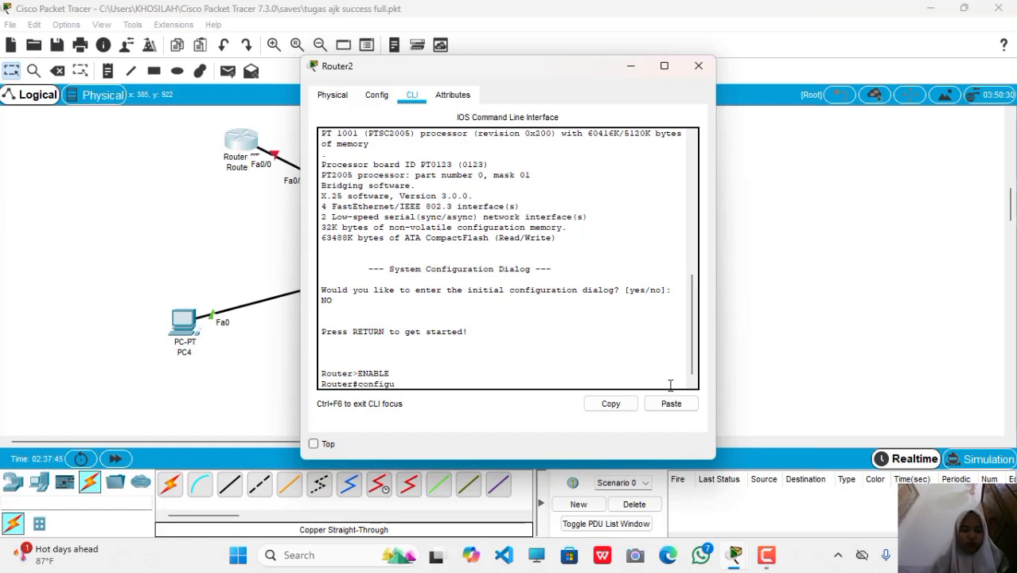
pyautogui.write('igu')
pyautogui.press('Tab')
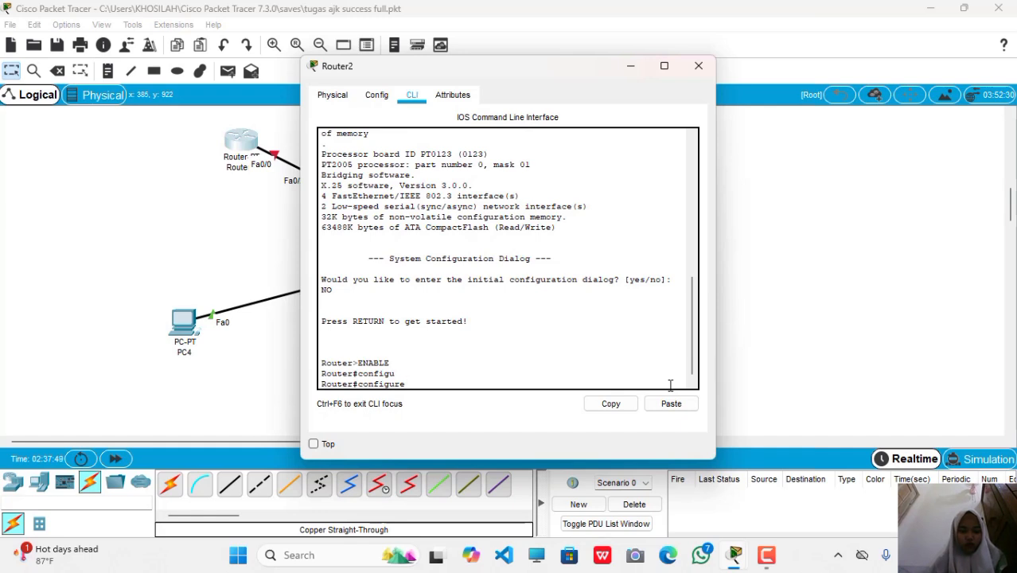
pyautogui.write('termi')
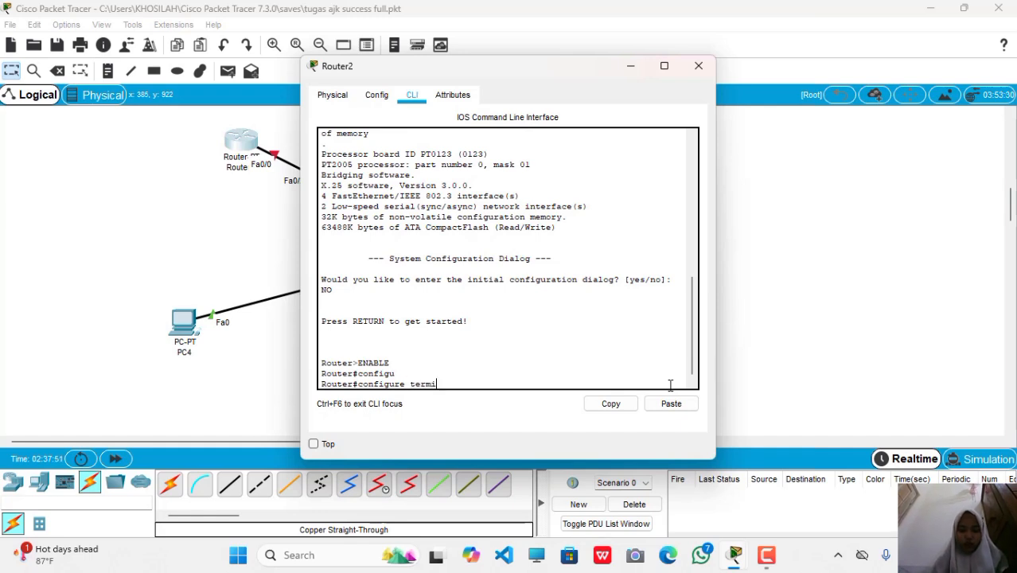
pyautogui.write('nal')
pyautogui.press('Return')
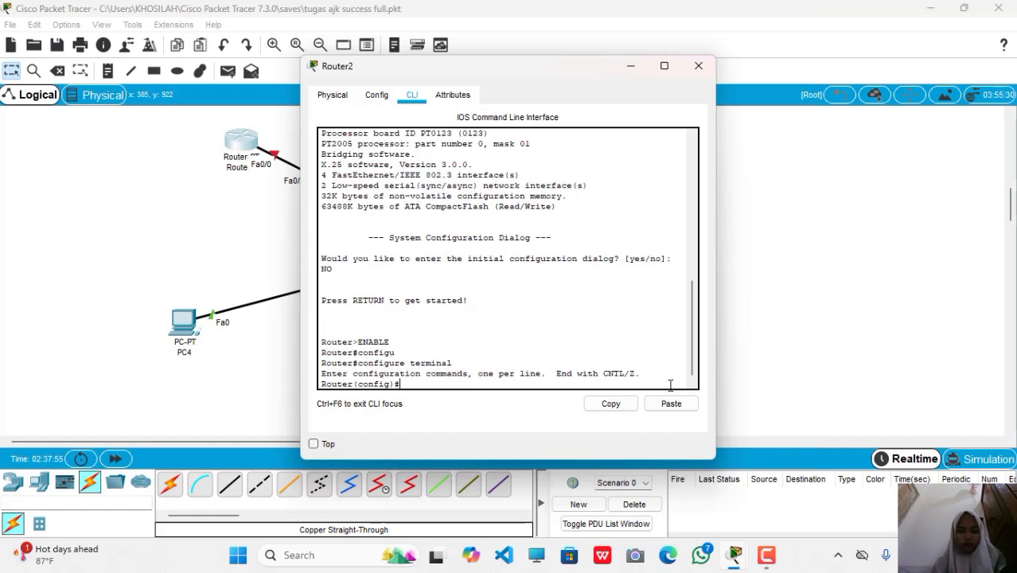
# Enter interface configuration for FastEthernet 0/0 on Router2.
pyautogui.write('interfa')
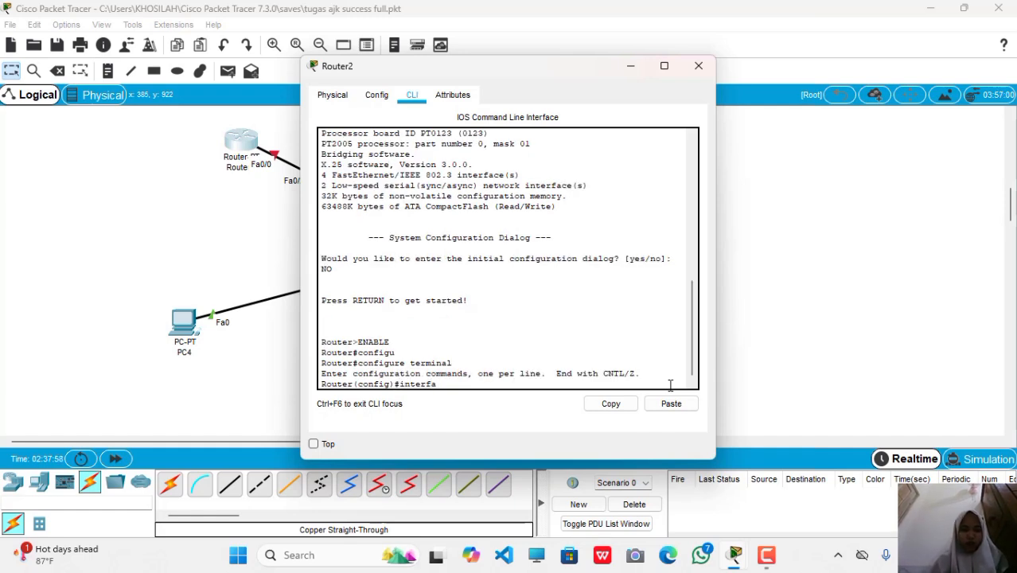
pyautogui.press('Tab')
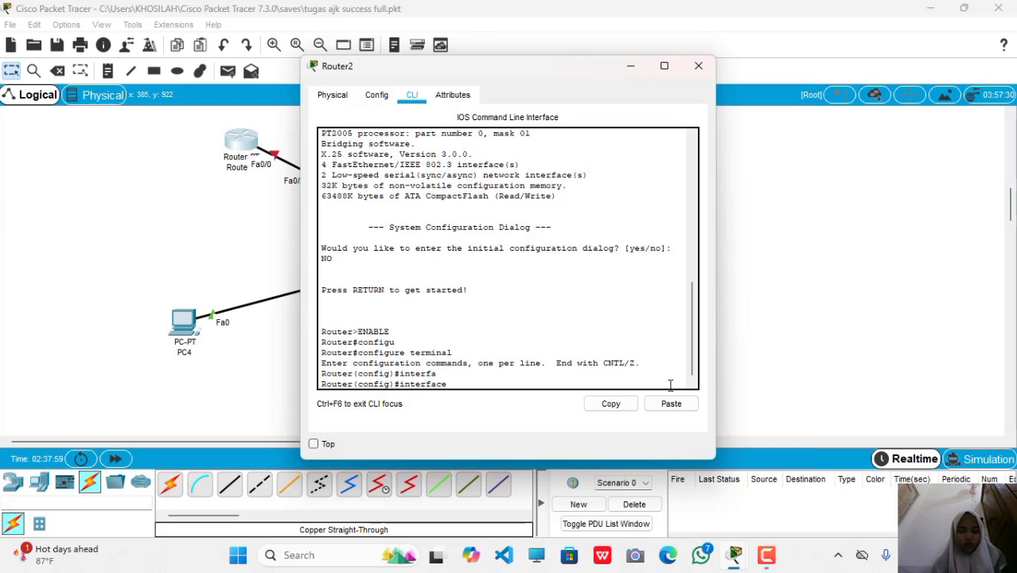
pyautogui.write('Fas')
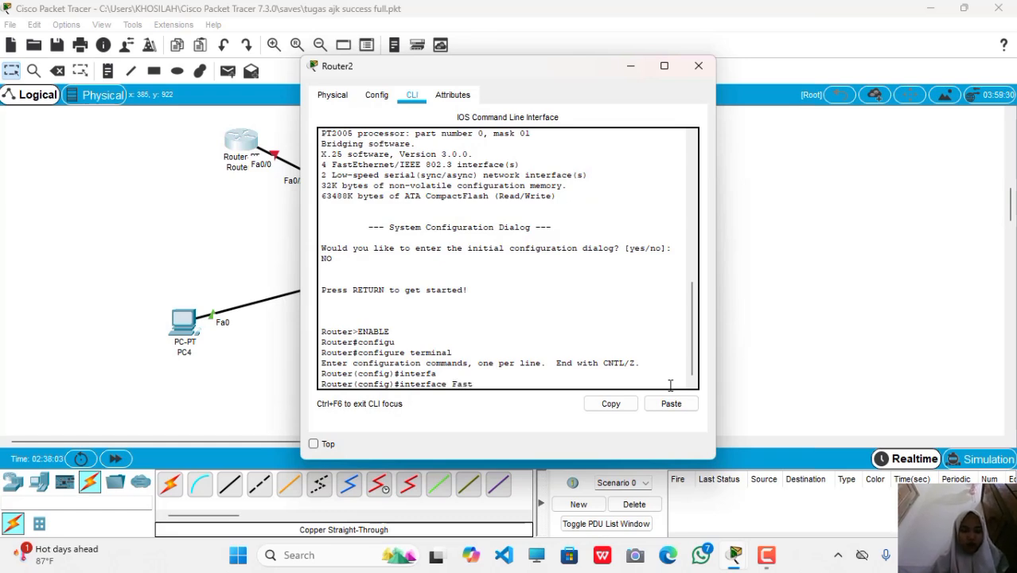
pyautogui.write('t')
pyautogui.press('Tab')
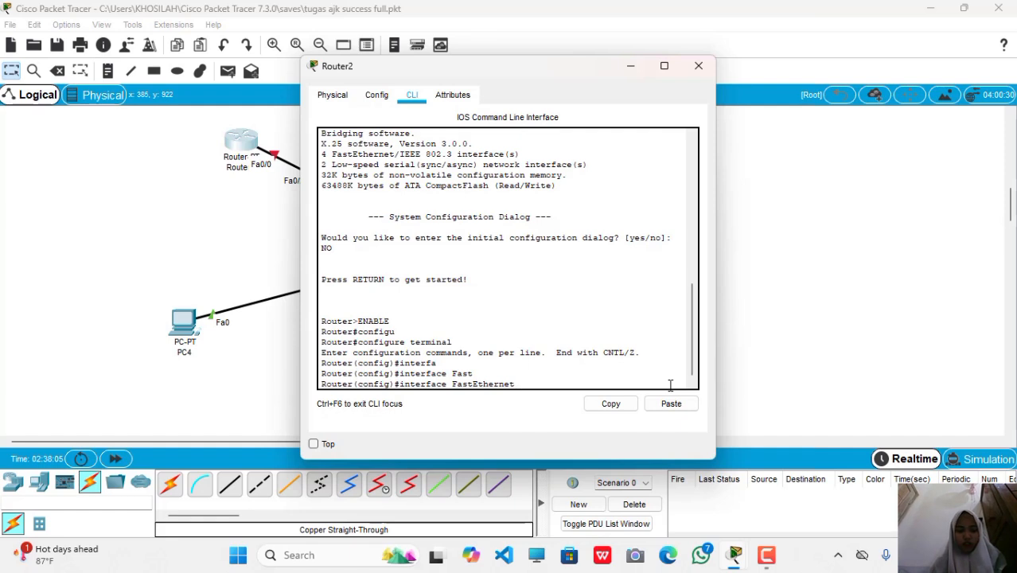
pyautogui.write('0/')
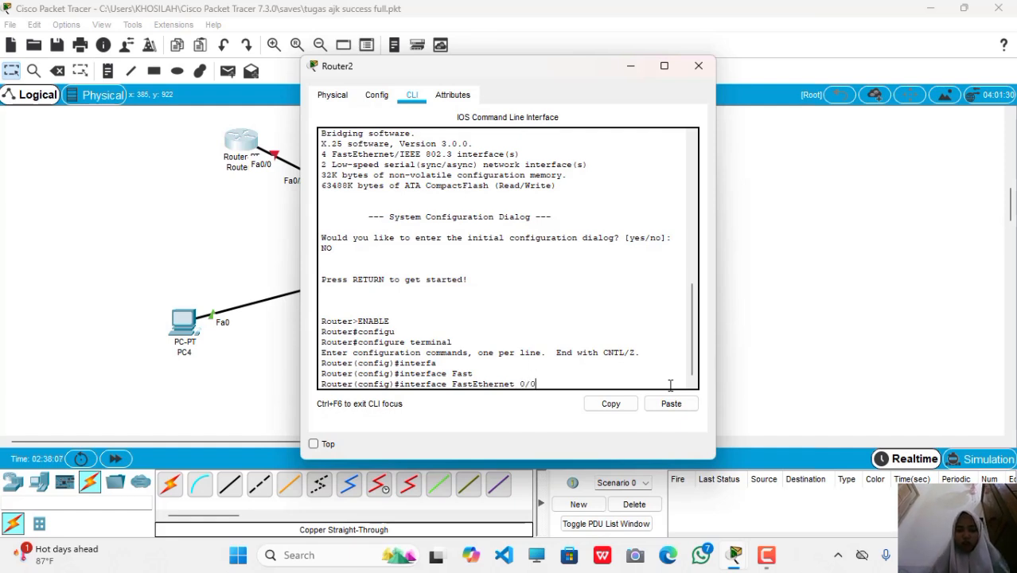
pyautogui.write('0')
pyautogui.press('Return')
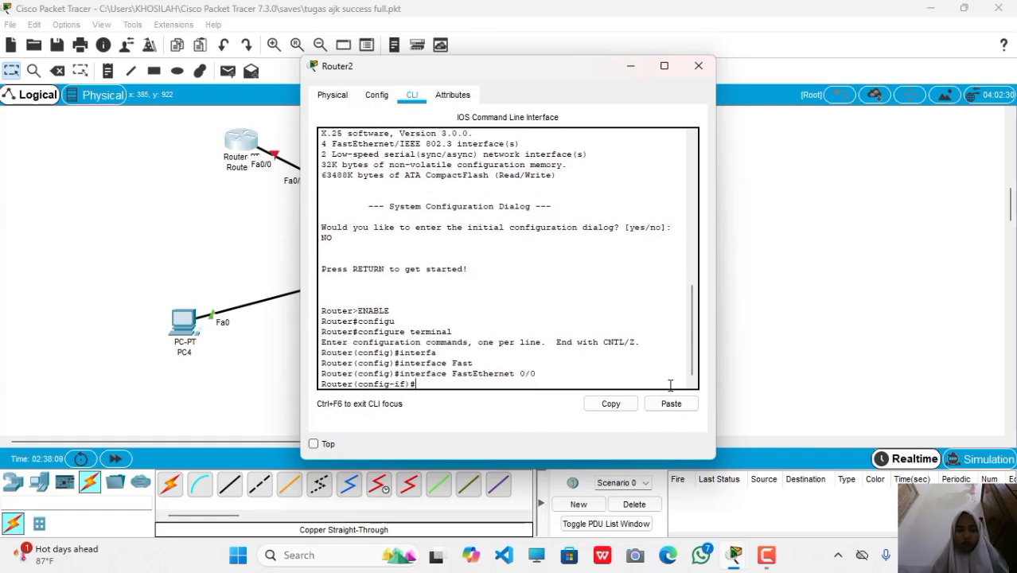
# Bring the interface up with no shutdown and close the Router2 window.
pyautogui.write('no shut')
pyautogui.press('Tab')
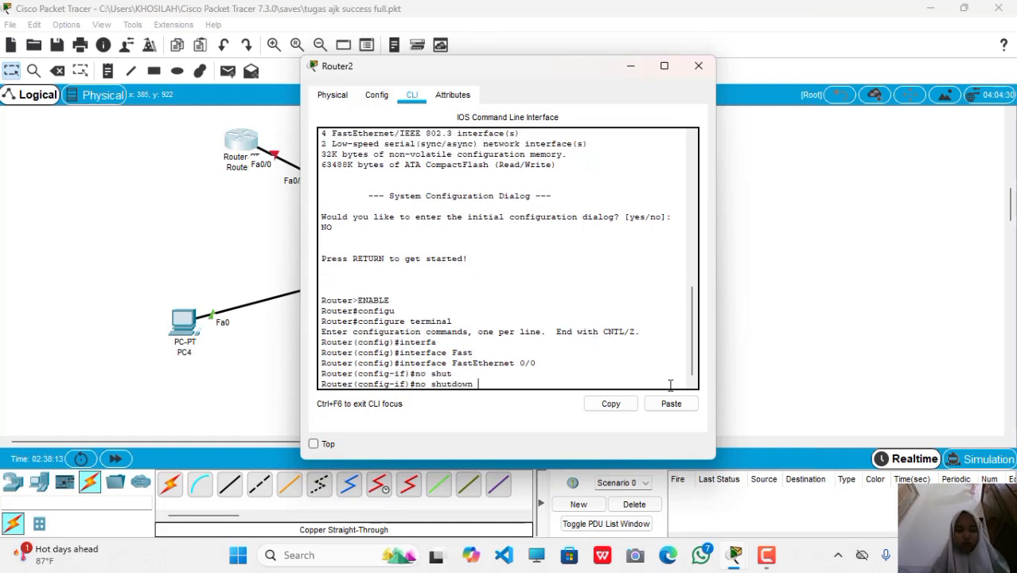
pyautogui.press('Return')
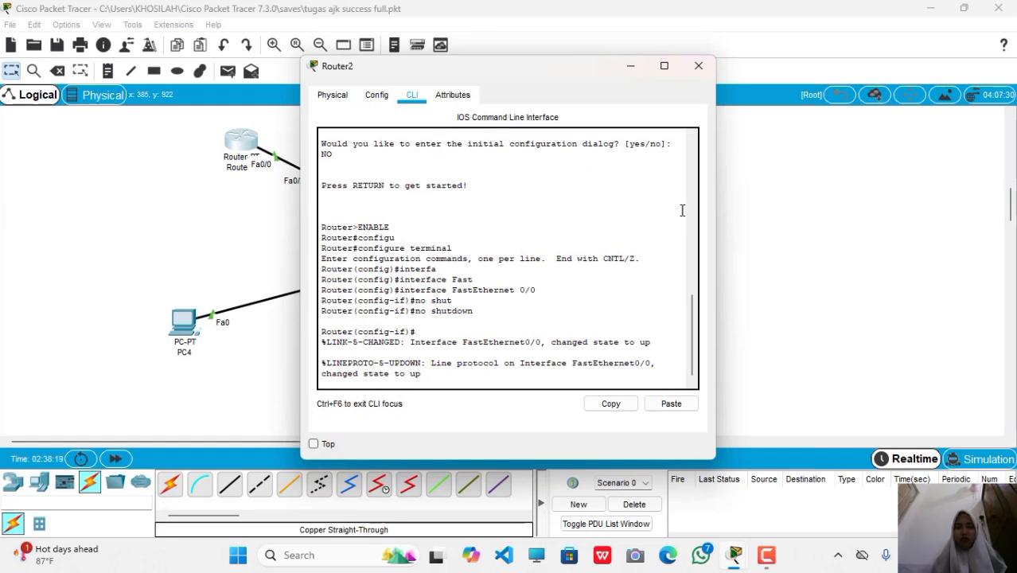
pyautogui.click(701, 69)
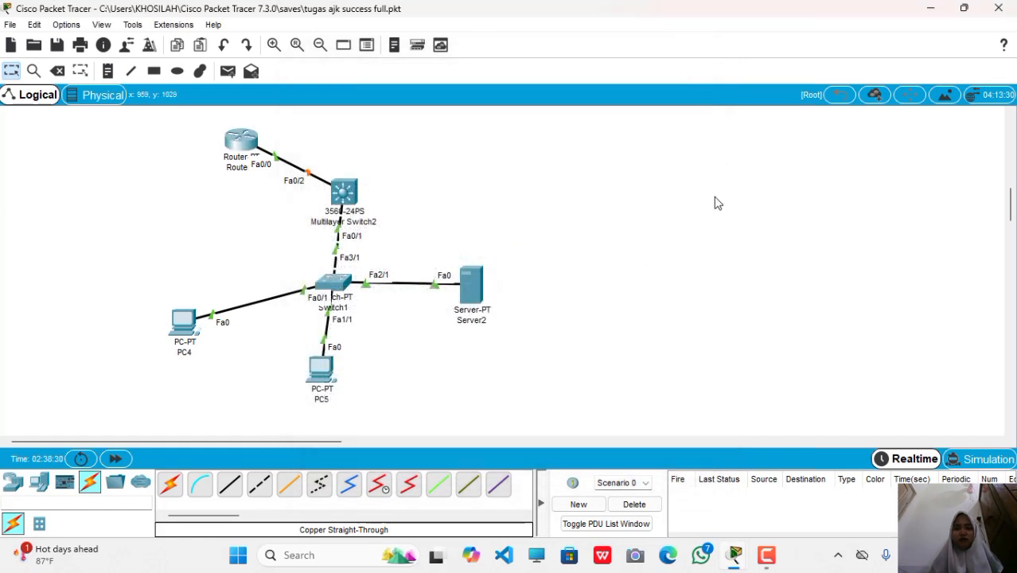
# Set PC4's IP configuration to DHCP and close its window.
pyautogui.click(183, 322)
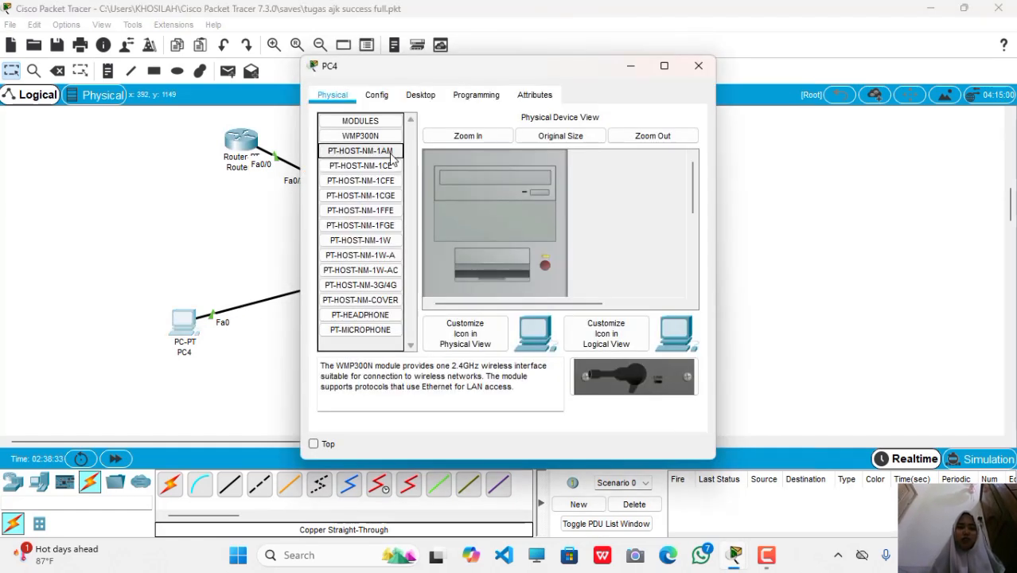
pyautogui.click(424, 97)
pyautogui.click(374, 148)
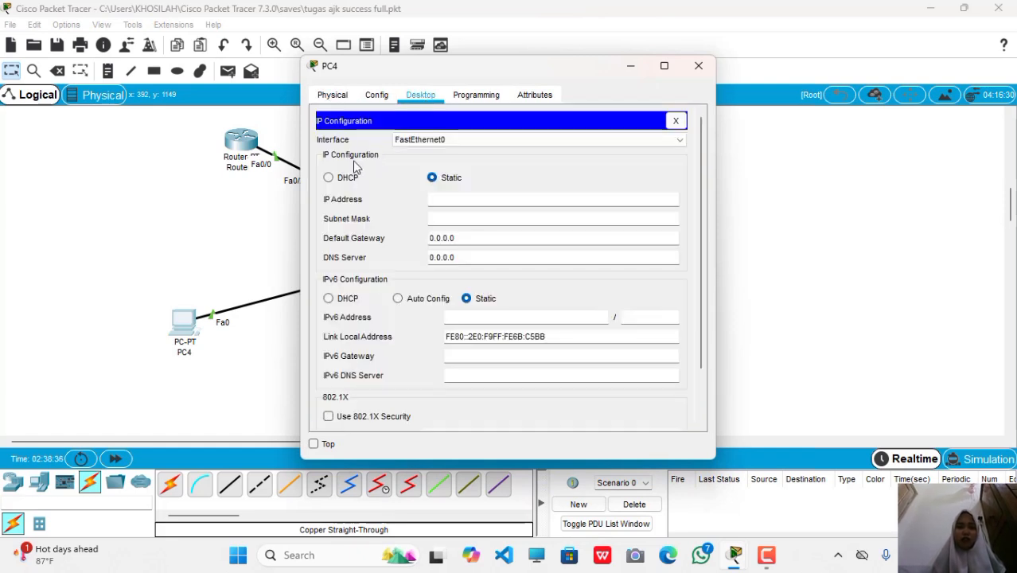
pyautogui.click(333, 180)
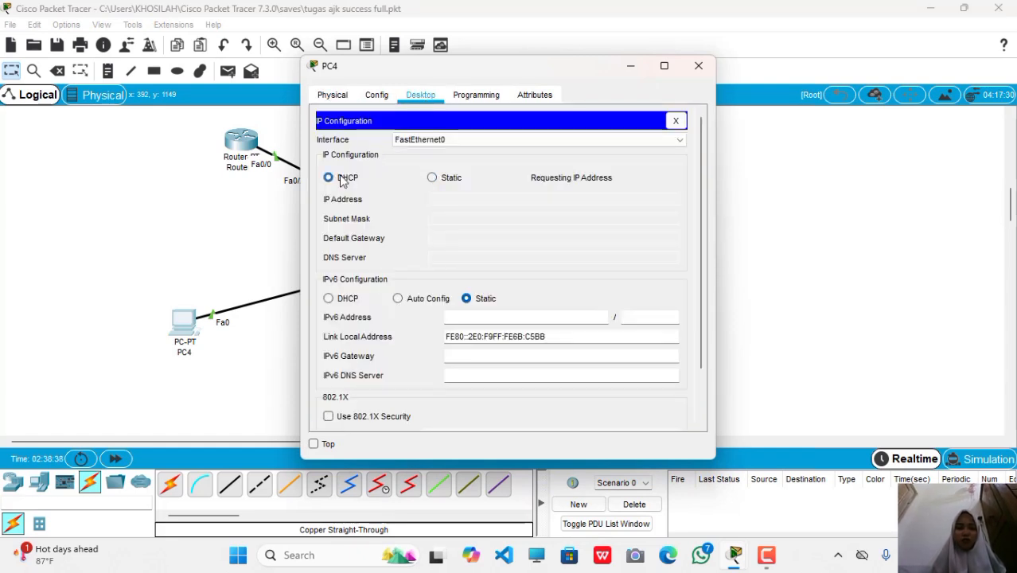
pyautogui.click(438, 183)
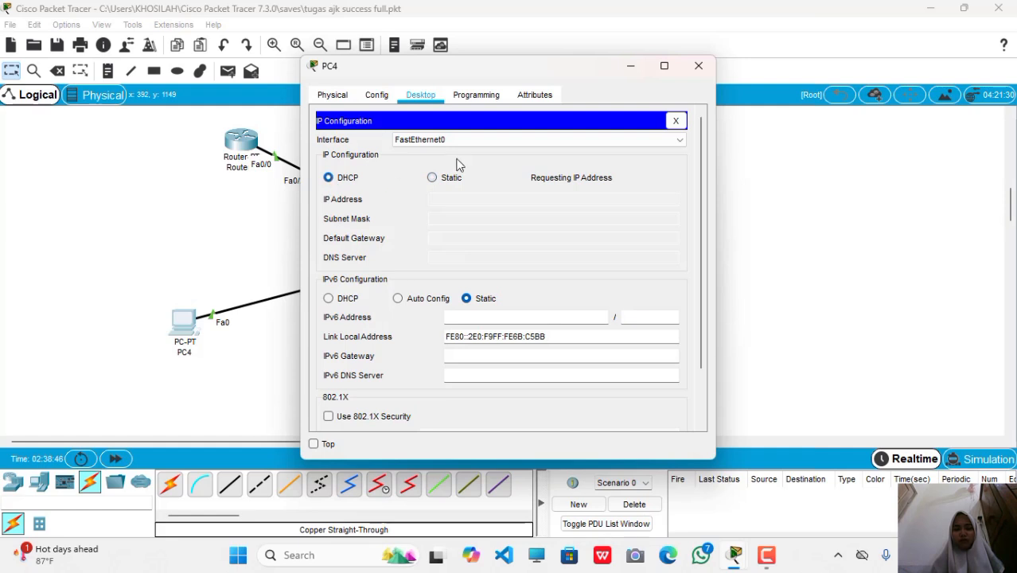
pyautogui.click(699, 68)
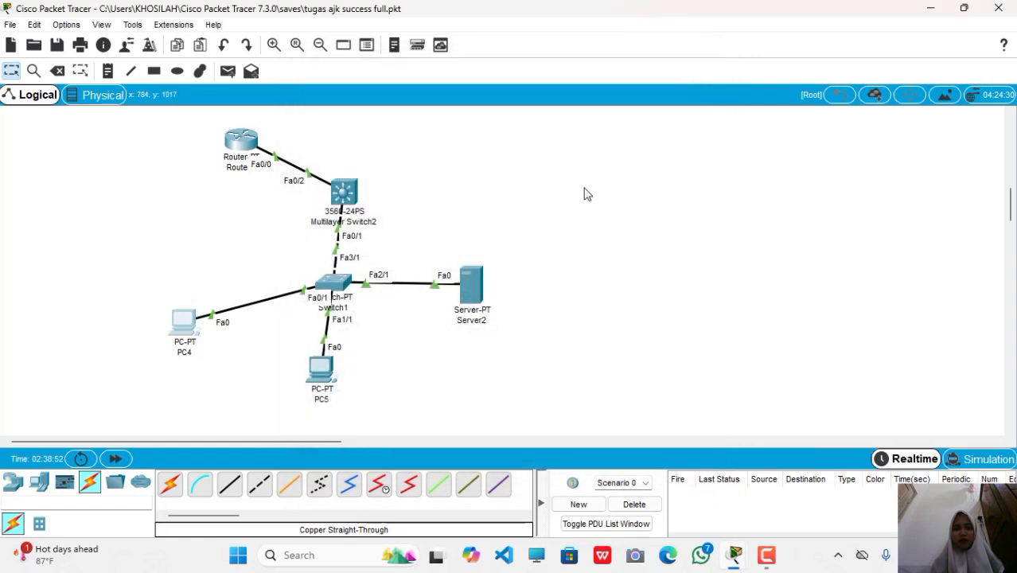
# Set PC5's IP configuration to DHCP, request an address again, and close its window.
pyautogui.click(323, 367)
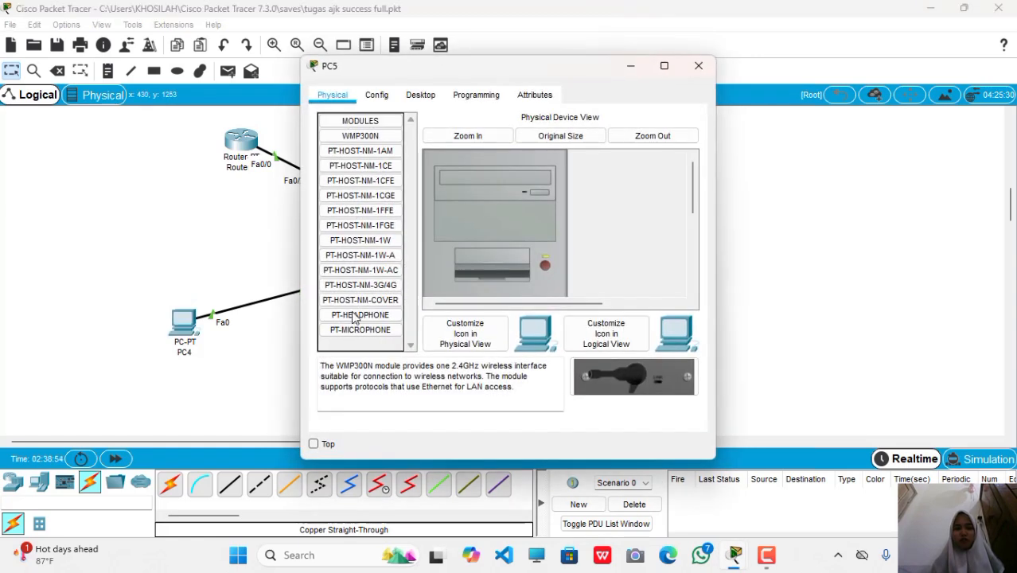
pyautogui.click(422, 97)
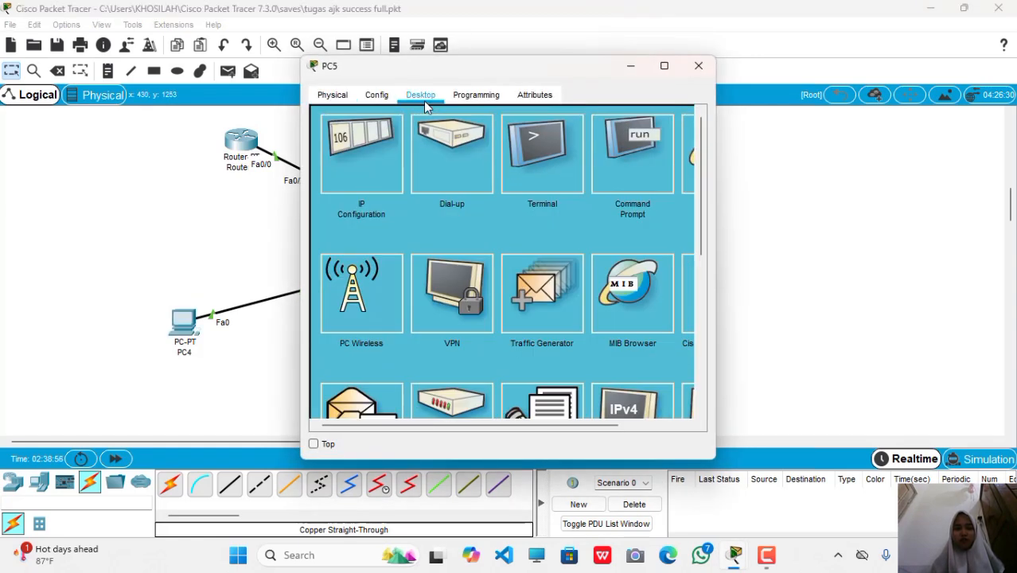
pyautogui.click(381, 149)
pyautogui.click(329, 177)
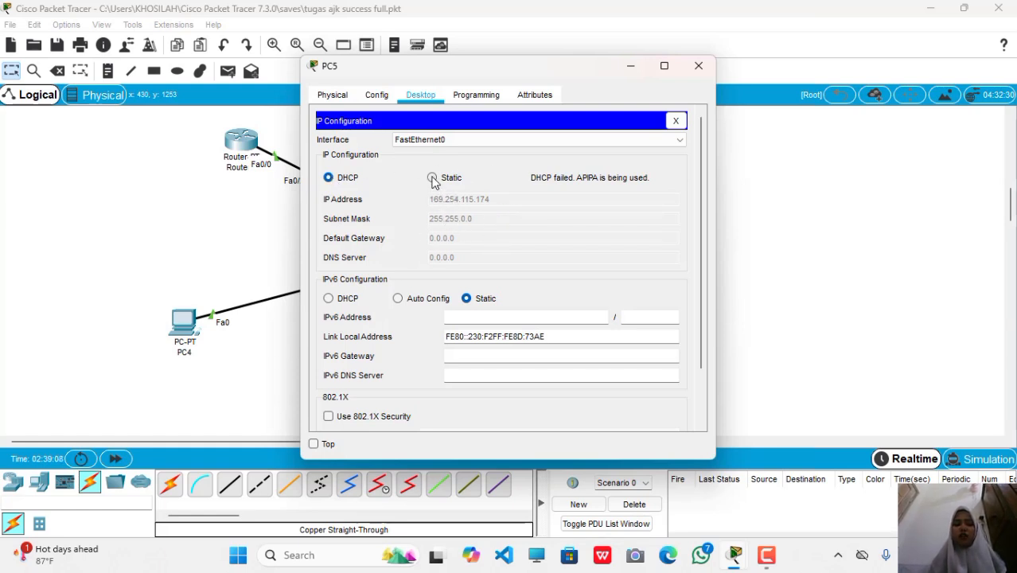
pyautogui.click(432, 178)
pyautogui.click(329, 179)
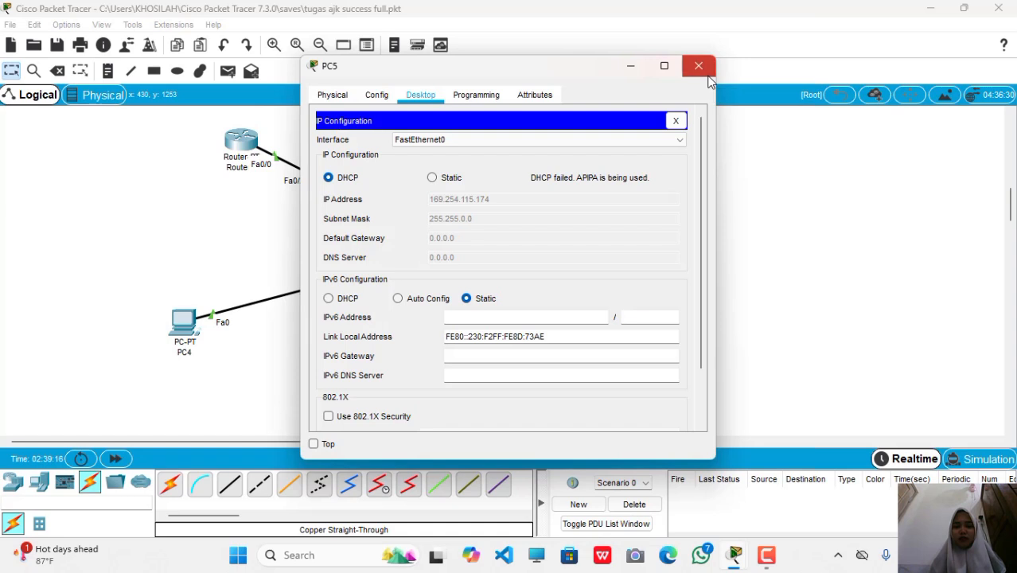
pyautogui.click(699, 67)
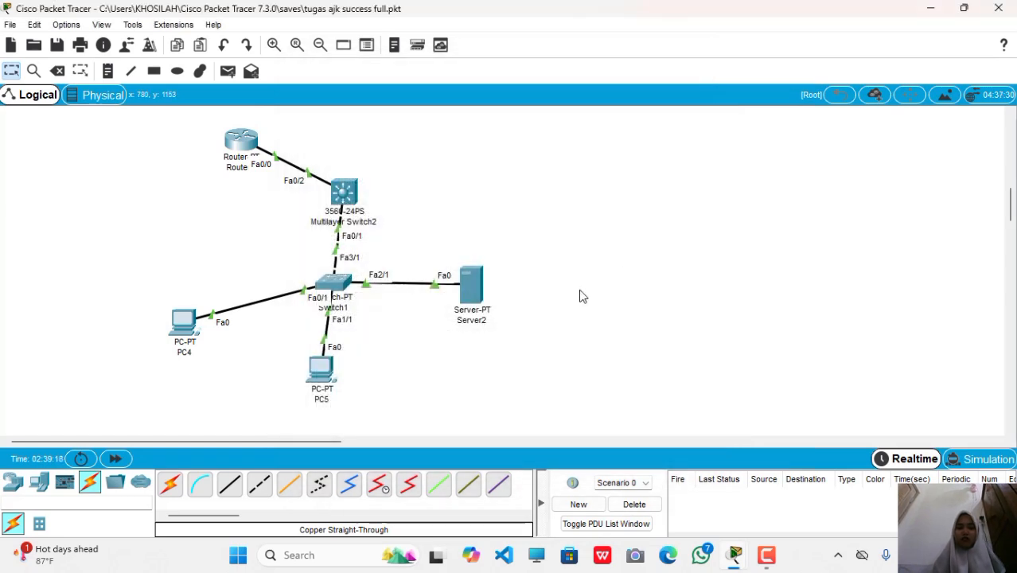
pyautogui.click(230, 72)
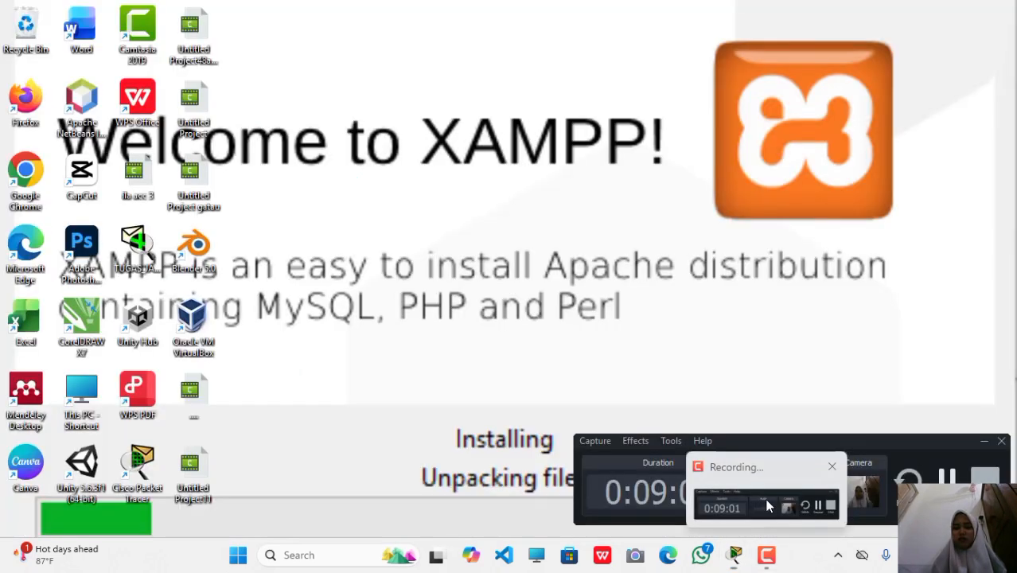
pyautogui.click(764, 494)
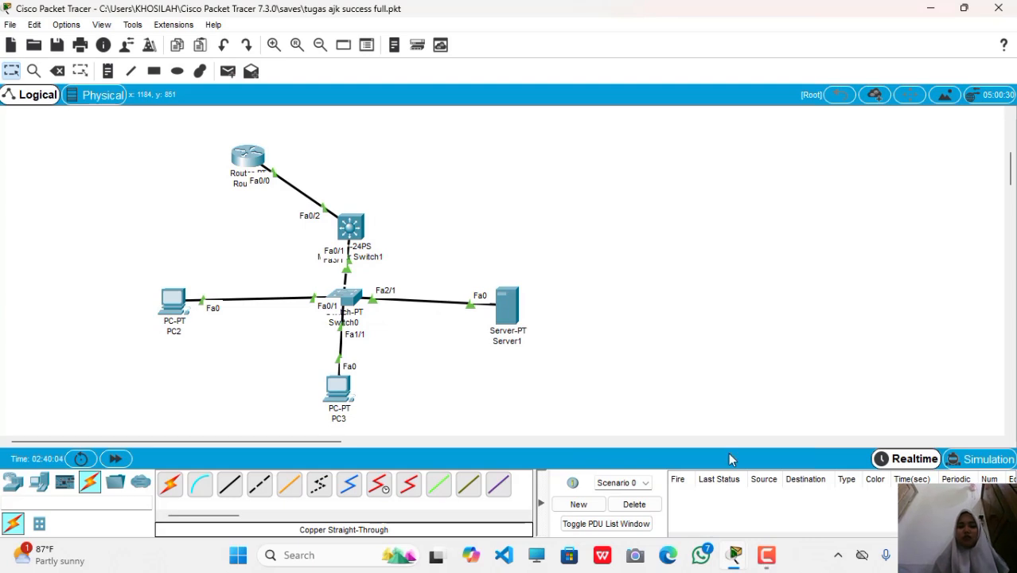
# Send a simple PDU from Server1 to Multilayer Switch1 to test their connection.
pyautogui.click(229, 74)
pyautogui.click(507, 307)
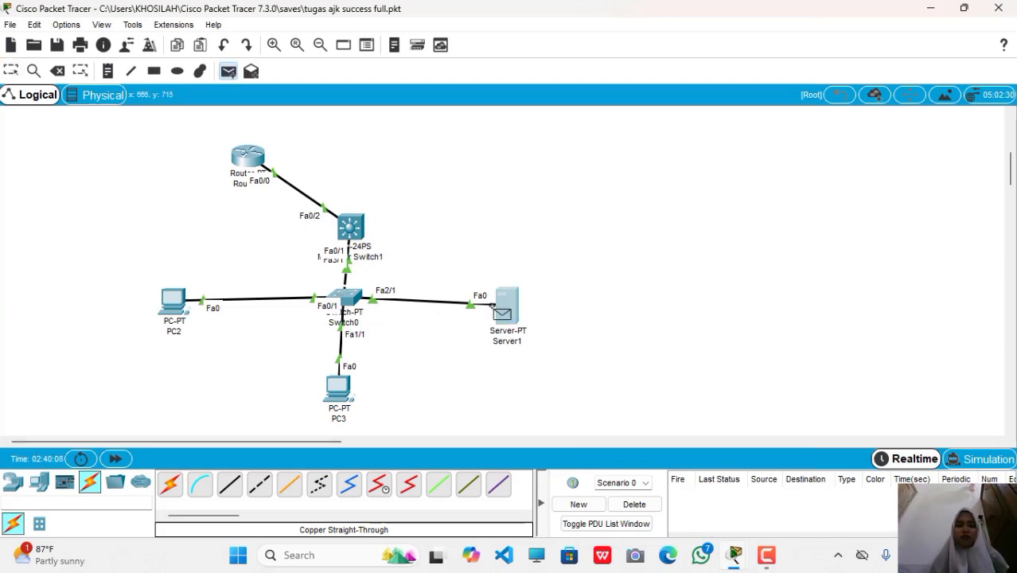
pyautogui.click(350, 229)
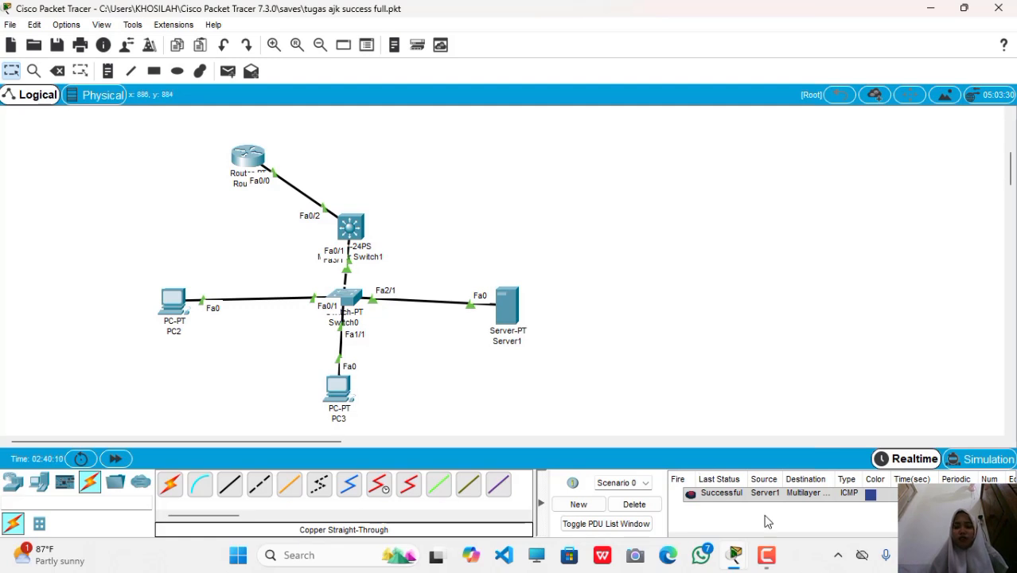
pyautogui.click(767, 560)
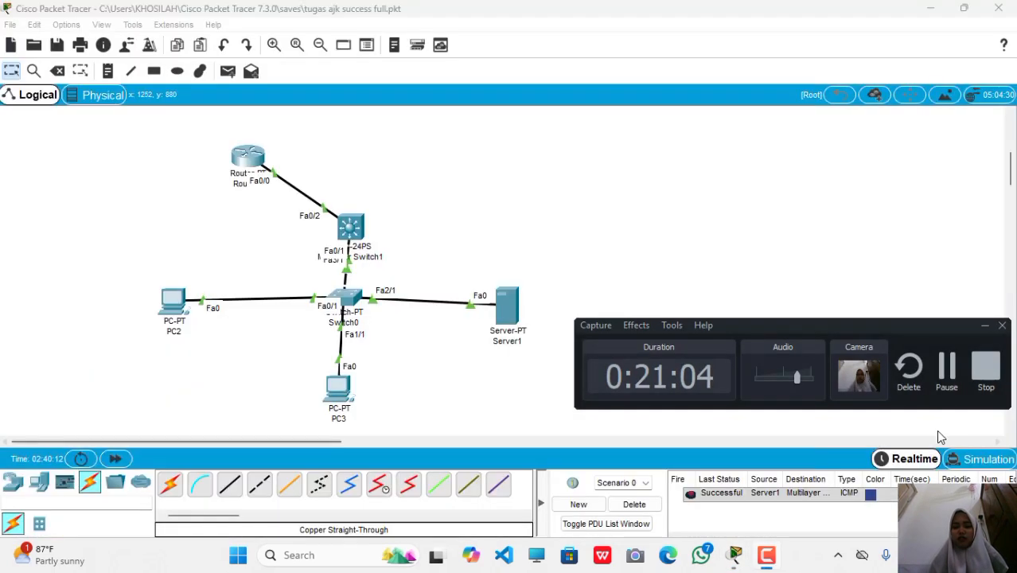
pyautogui.click(949, 374)
# Send a simple PDU from Server2 to Multilayer Switch2 in the second network.
pyautogui.scroll(-10, 908, 383)
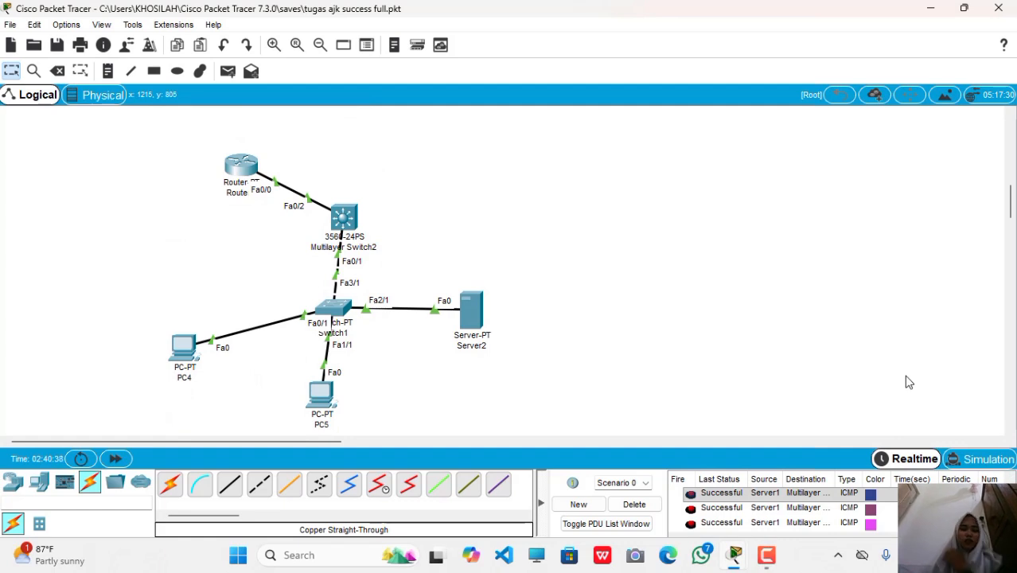
pyautogui.scroll(-1, 906, 379)
pyautogui.click(226, 72)
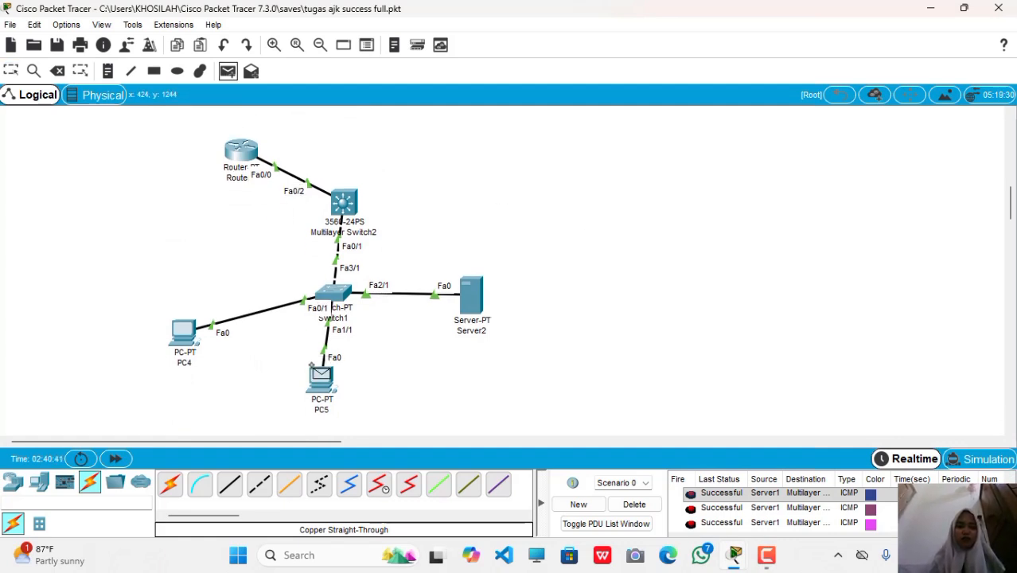
pyautogui.click(472, 297)
pyautogui.click(343, 203)
# Send a simple PDU from PC5 to Multilayer Switch2.
pyautogui.click(229, 71)
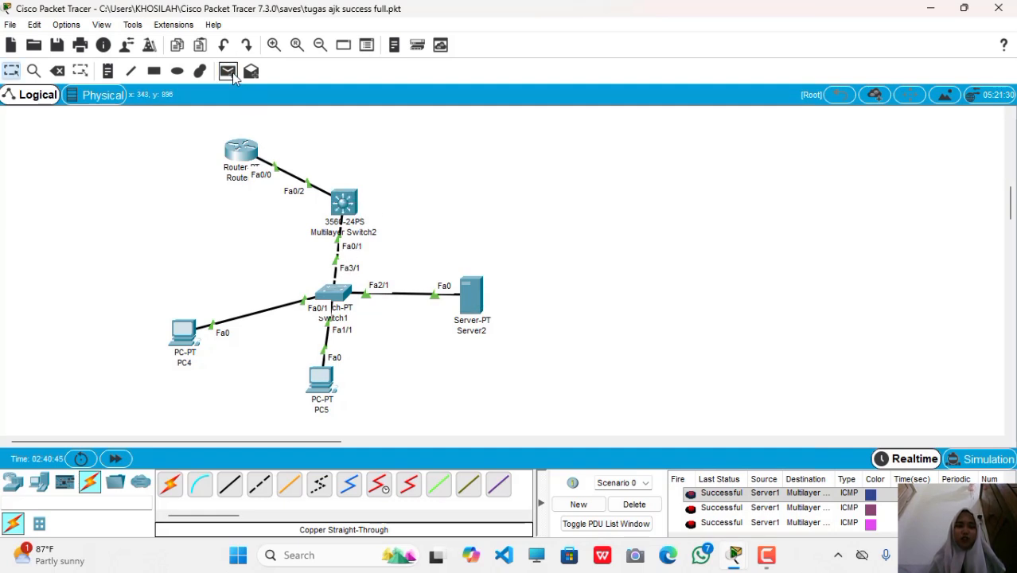
pyautogui.click(230, 73)
pyautogui.click(320, 376)
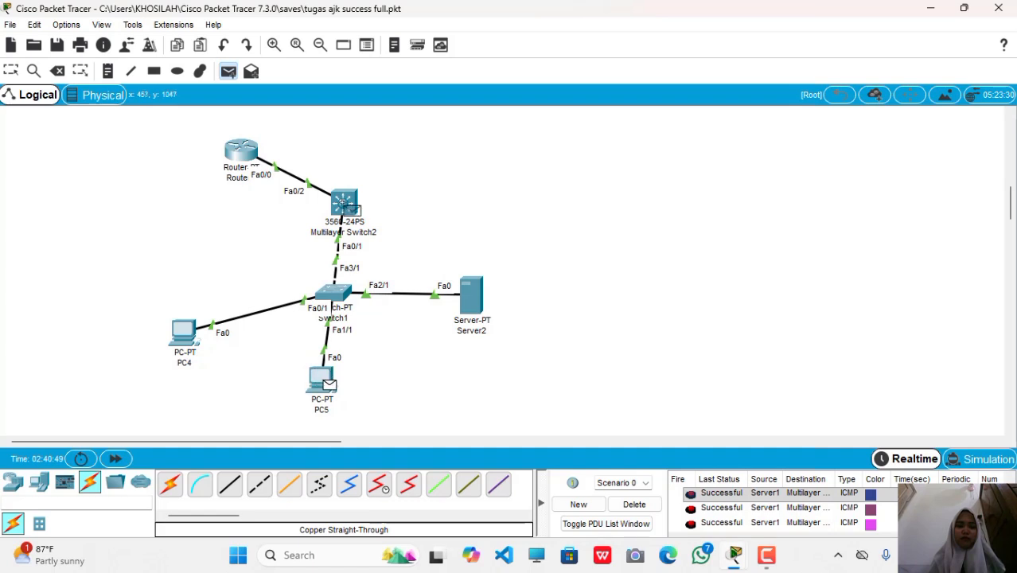
pyautogui.click(344, 203)
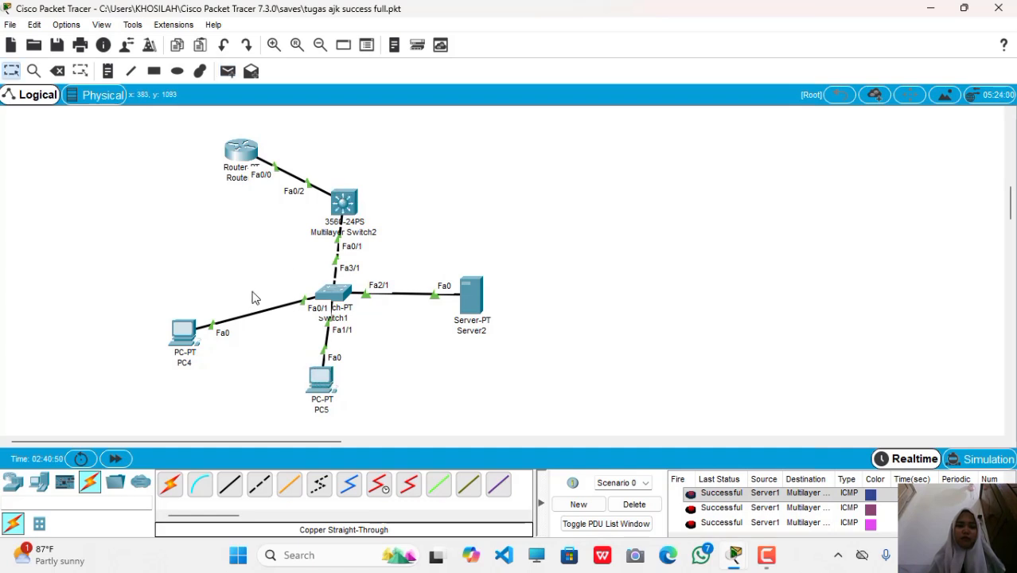
# Try to send a simple PDU from PC4 to Router2 and dismiss the warning.
pyautogui.click(230, 74)
pyautogui.click(184, 333)
pyautogui.click(238, 153)
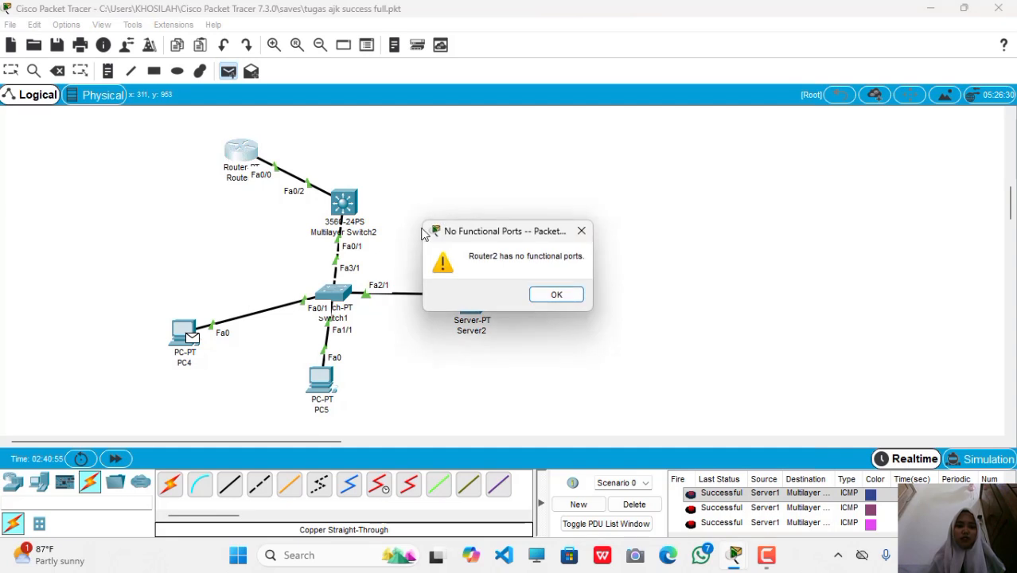
pyautogui.click(556, 295)
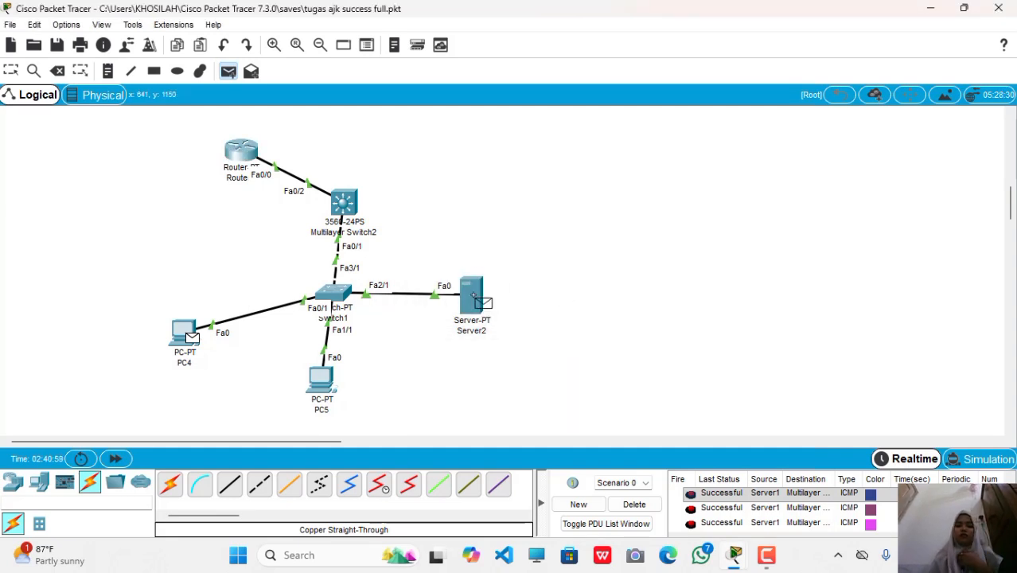
# Try to send a simple PDU from PC4 to Server2 and dismiss the warning.
pyautogui.click(475, 298)
pyautogui.click(556, 294)
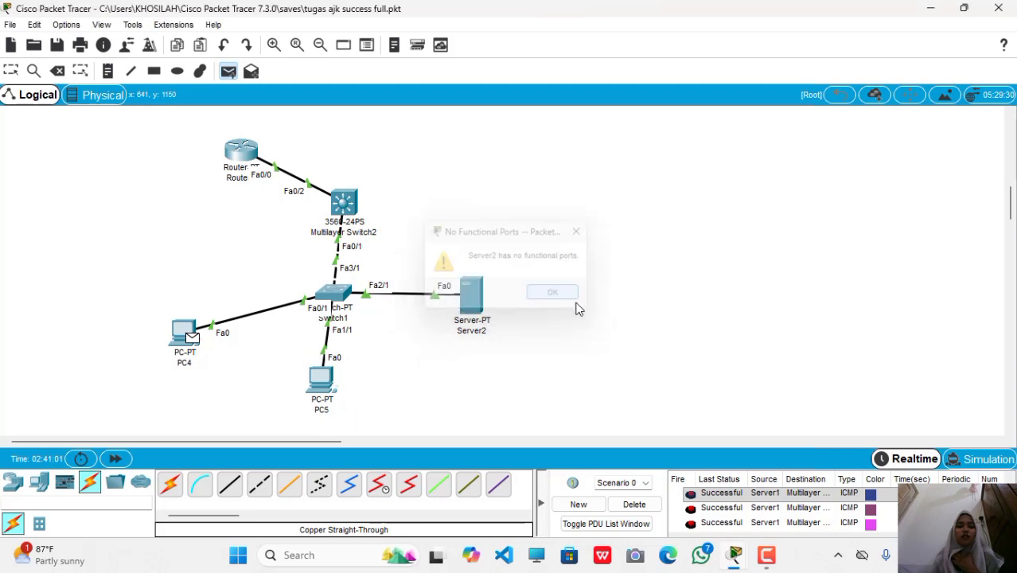
pyautogui.click(318, 374)
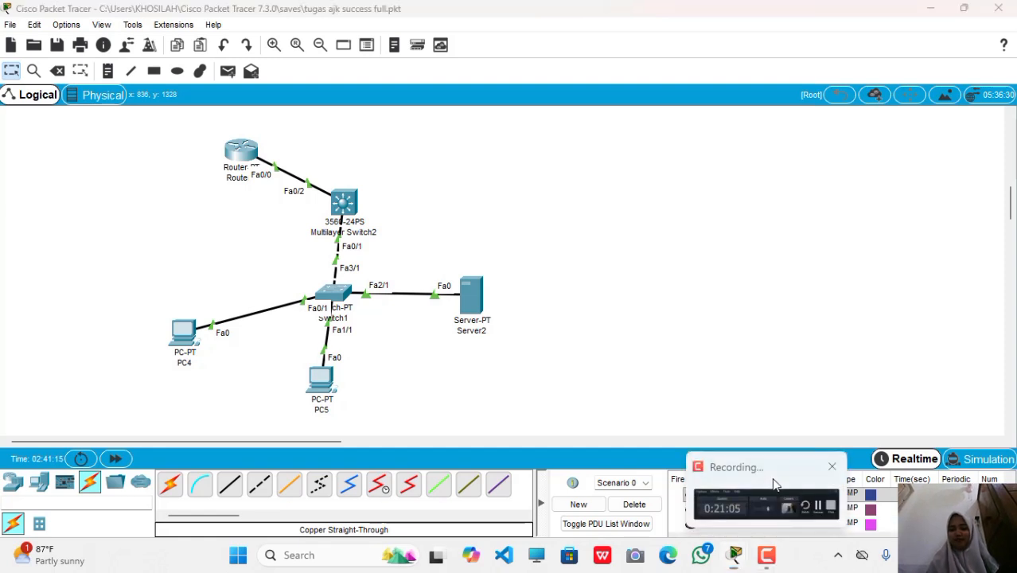
pyautogui.click(766, 494)
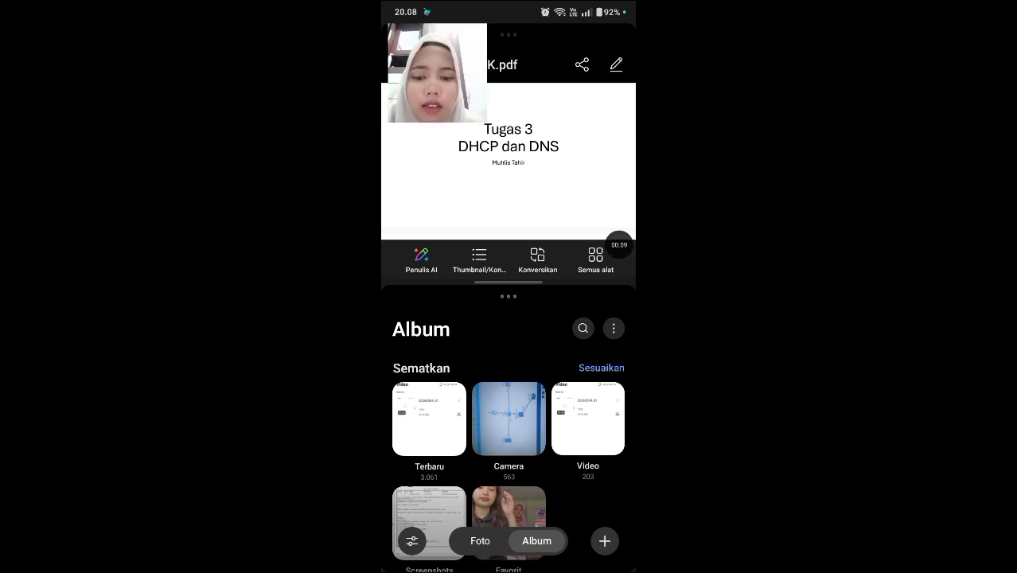
# Switch to the phone's gallery, browse the albums, and open the network topology screenshot from the Terbaru album.
pyautogui.scroll(-3, 509, 422)
pyautogui.scroll(-5, 509, 426)
pyautogui.scroll(-3, 509, 422)
pyautogui.scroll(4, 509, 422)
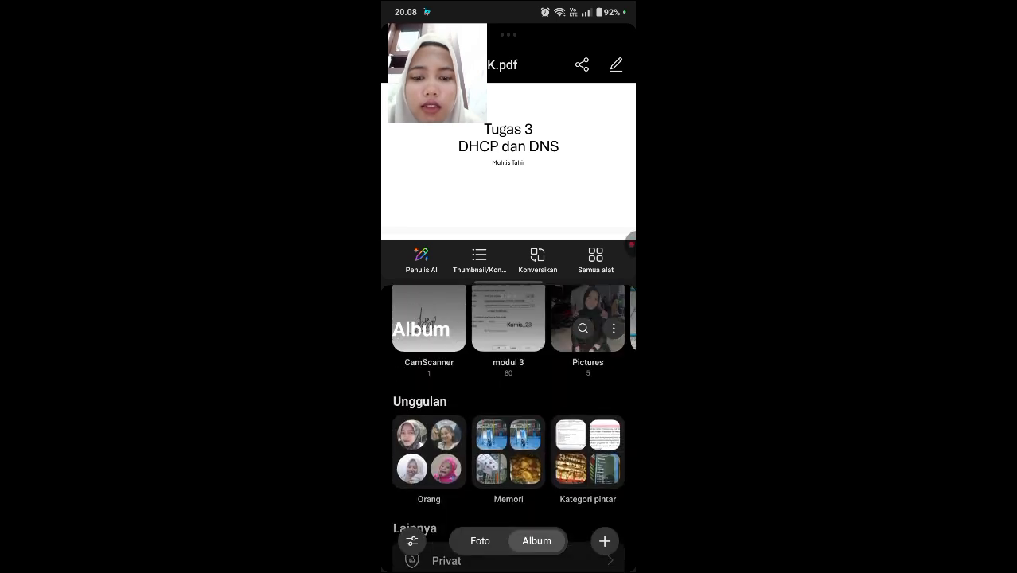
pyautogui.scroll(2, 509, 358)
pyautogui.hscroll(2, 508, 375)
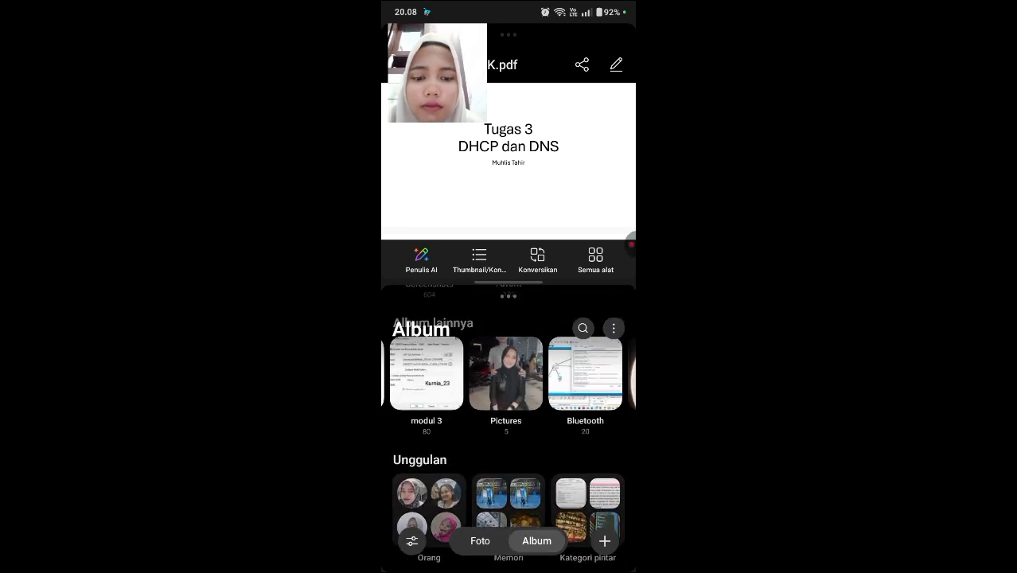
pyautogui.hscroll(3, 509, 374)
pyautogui.scroll(2, 508, 398)
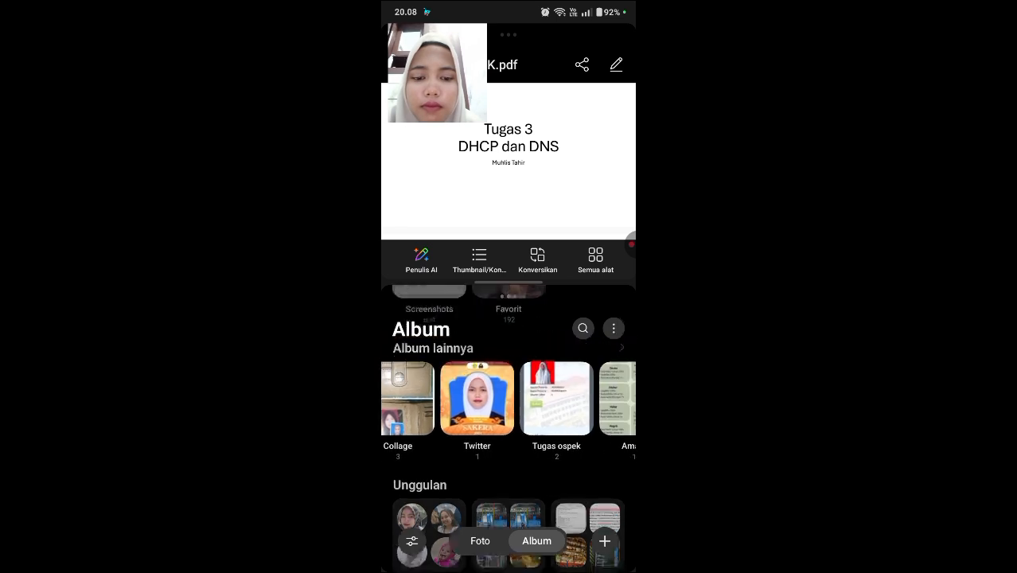
pyautogui.scroll(3, 509, 398)
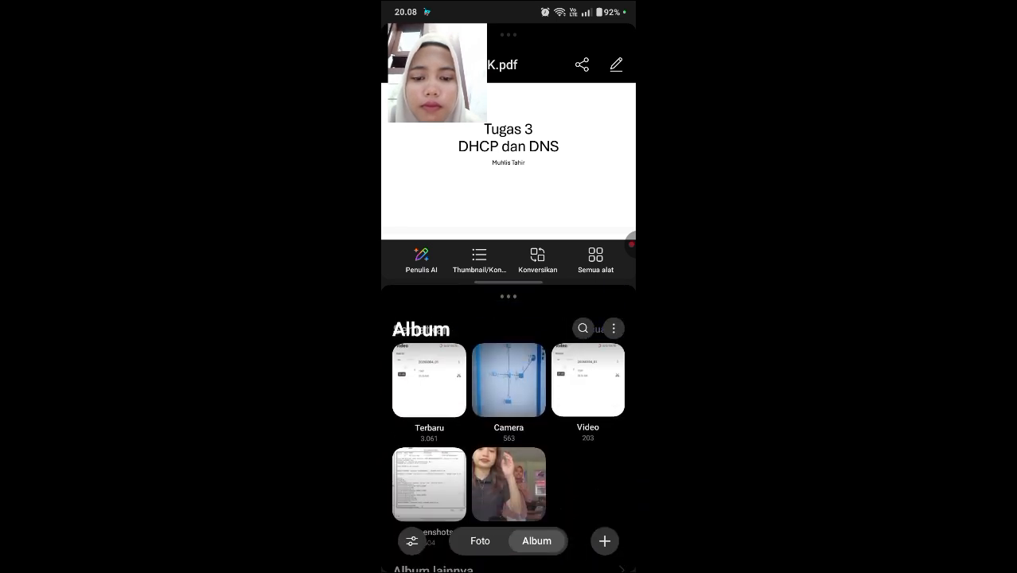
pyautogui.click(429, 380)
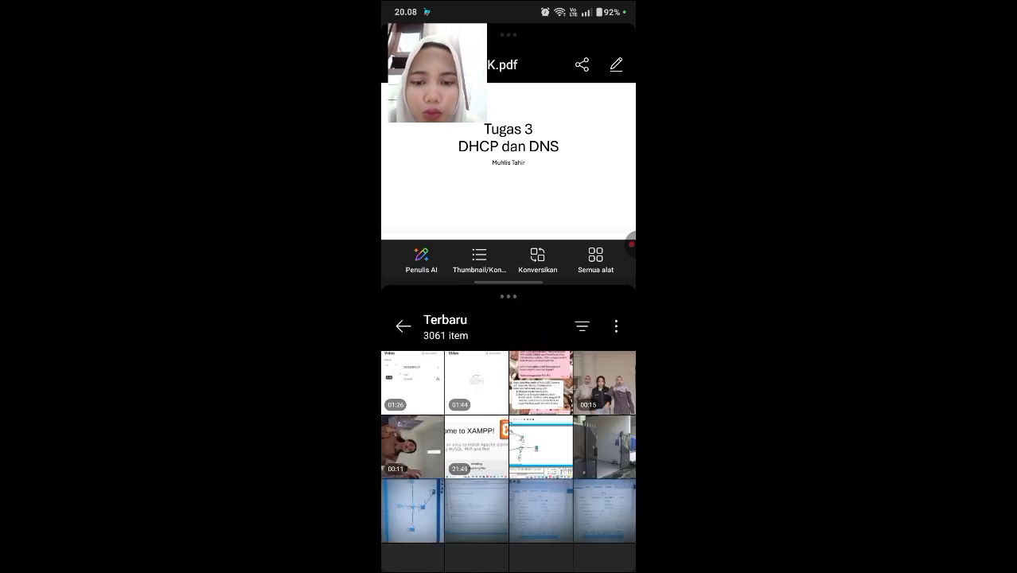
pyautogui.click(540, 446)
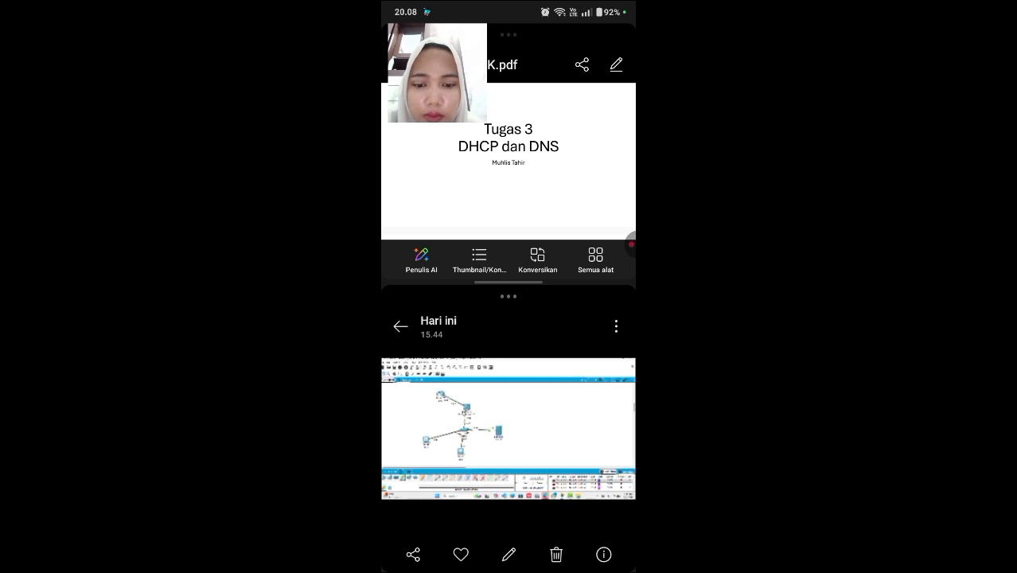
# Enlarge the network topology screenshot and enable automatic screen rotation (Rotasi otomatis) on the phone.
pyautogui.scroll(-1, 509, 429)
pyautogui.scroll(-1, 508, 430)
pyautogui.scroll(2, 509, 429)
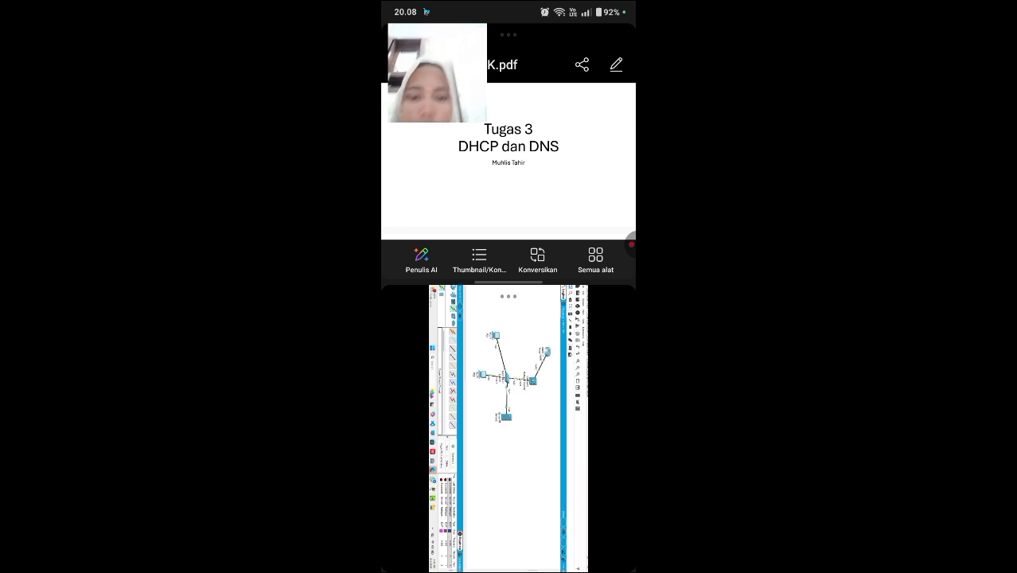
pyautogui.scroll(2, 508, 429)
pyautogui.moveTo(508, 406); pyautogui.dragTo(508, 446)
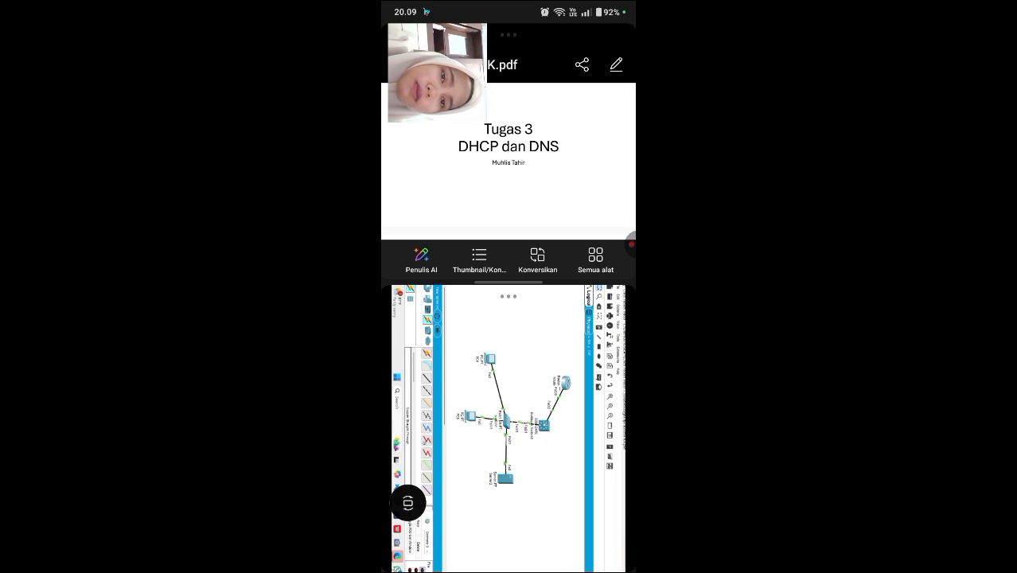
pyautogui.moveTo(590, 6); pyautogui.dragTo(585, 239)
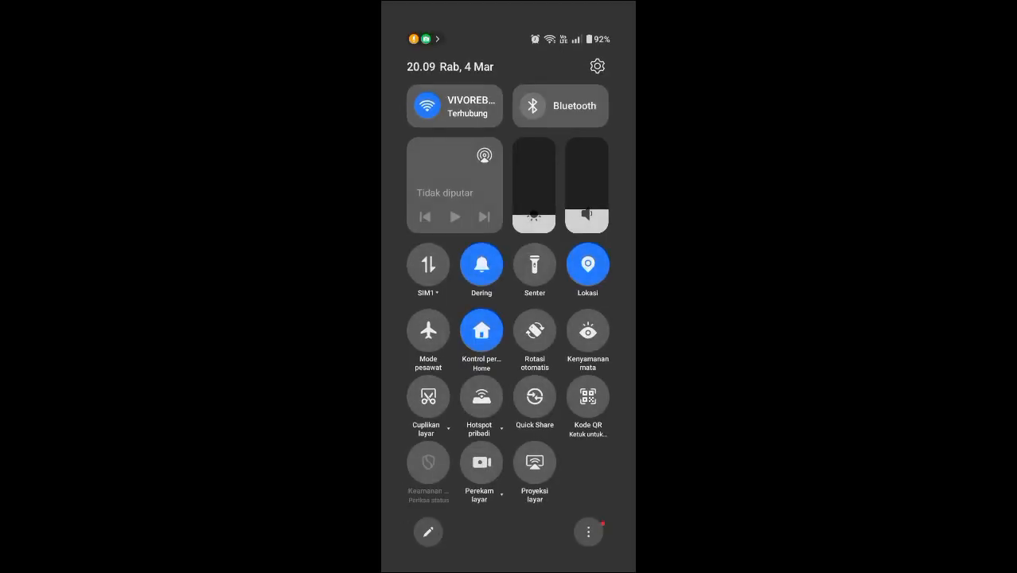
pyautogui.click(535, 330)
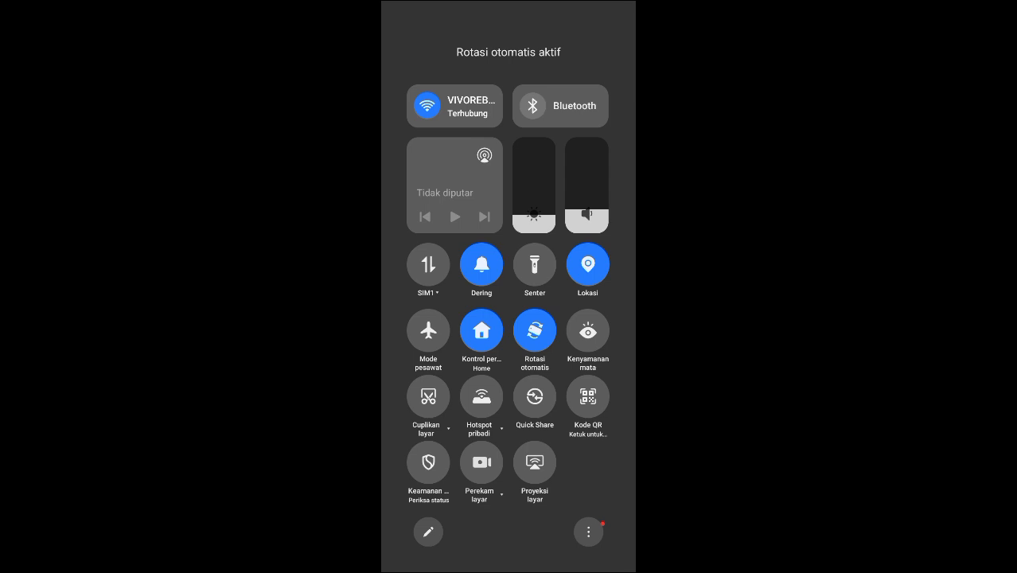